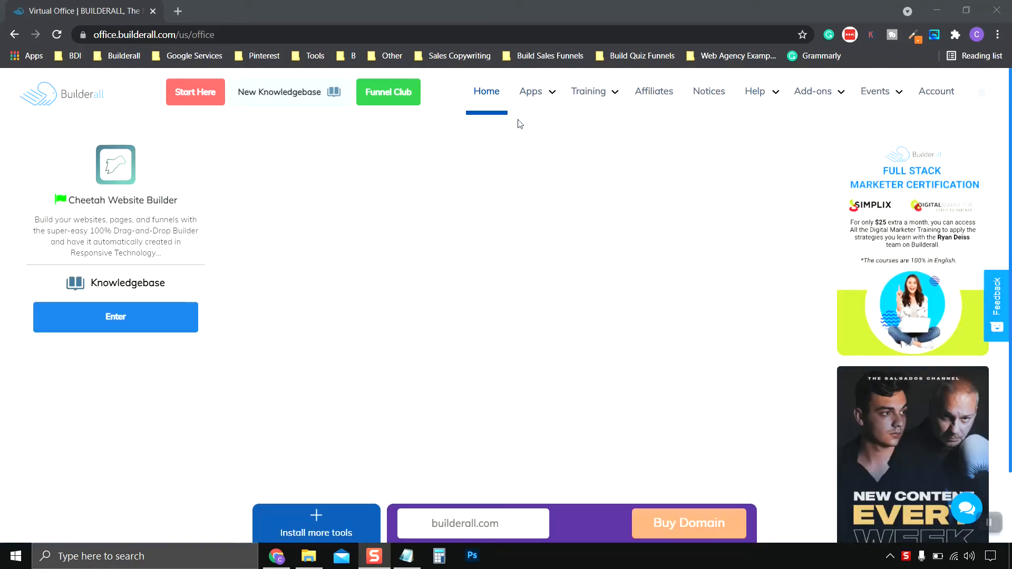
Step: Open the Cheetah Website Builder from the Builderall office
click(494, 100)
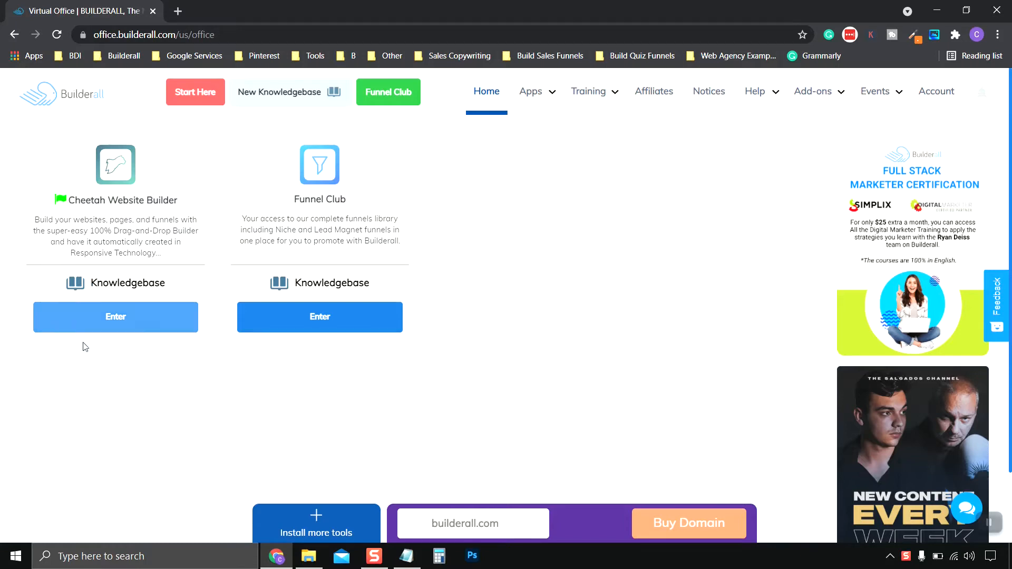
mouse_move(563, 97)
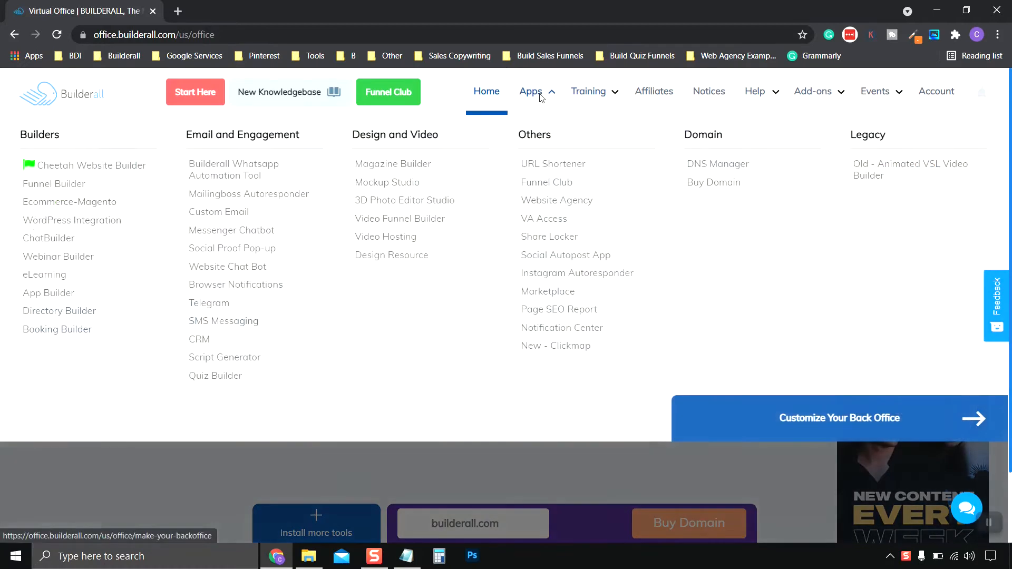
click(84, 168)
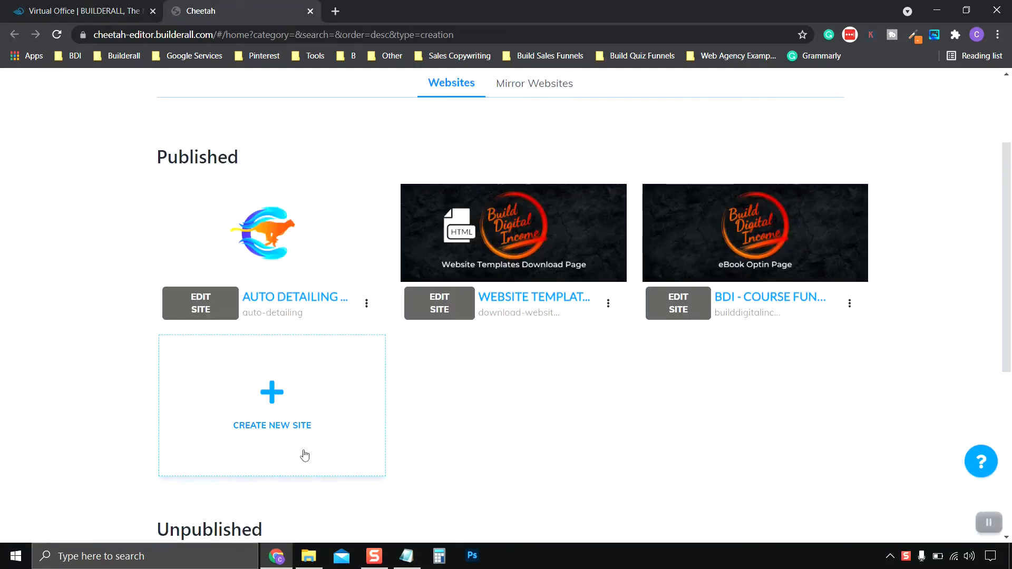
Step: Create a new site from the Blank Template in the professional templates
click(274, 401)
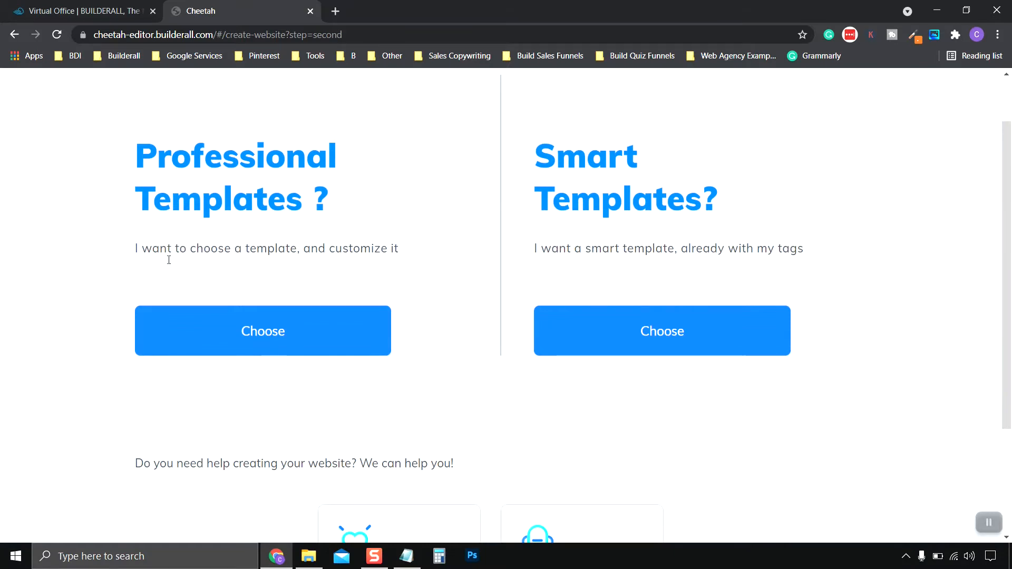
click(283, 346)
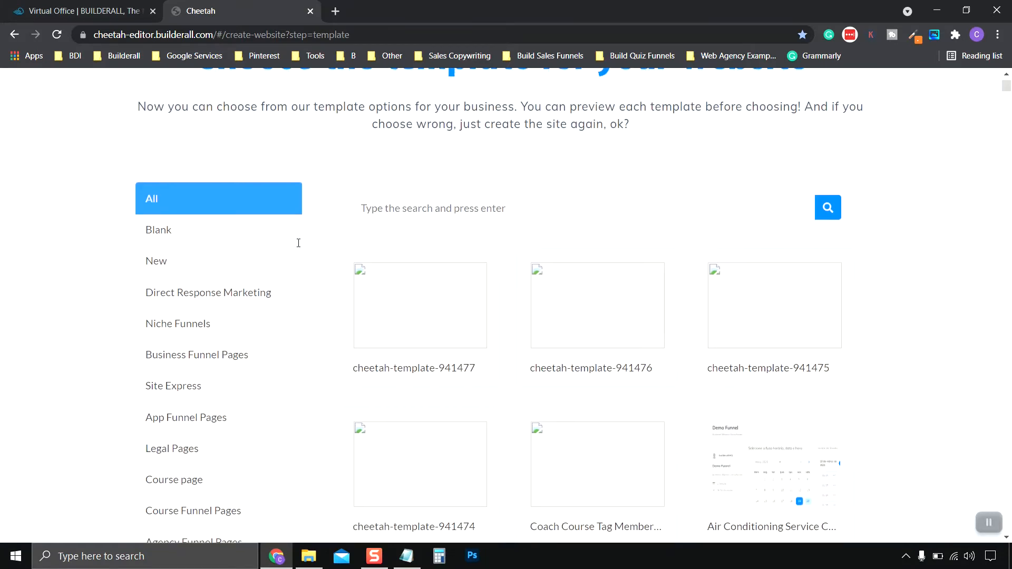
click(182, 237)
mouse_move(394, 349)
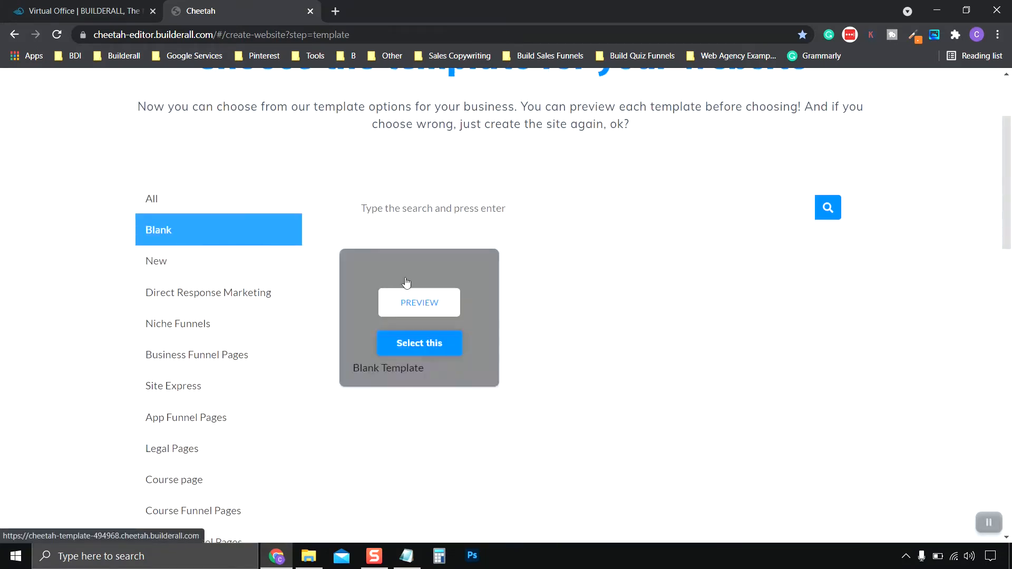
click(428, 348)
click(599, 358)
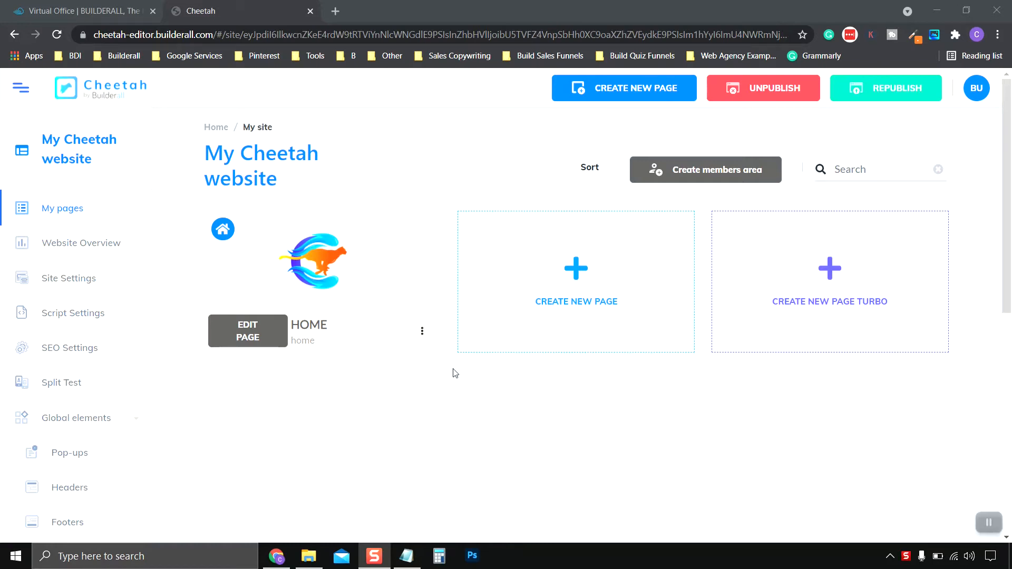
Step: Open the Home page's settings and set its name to "Restaurant Website"
click(422, 338)
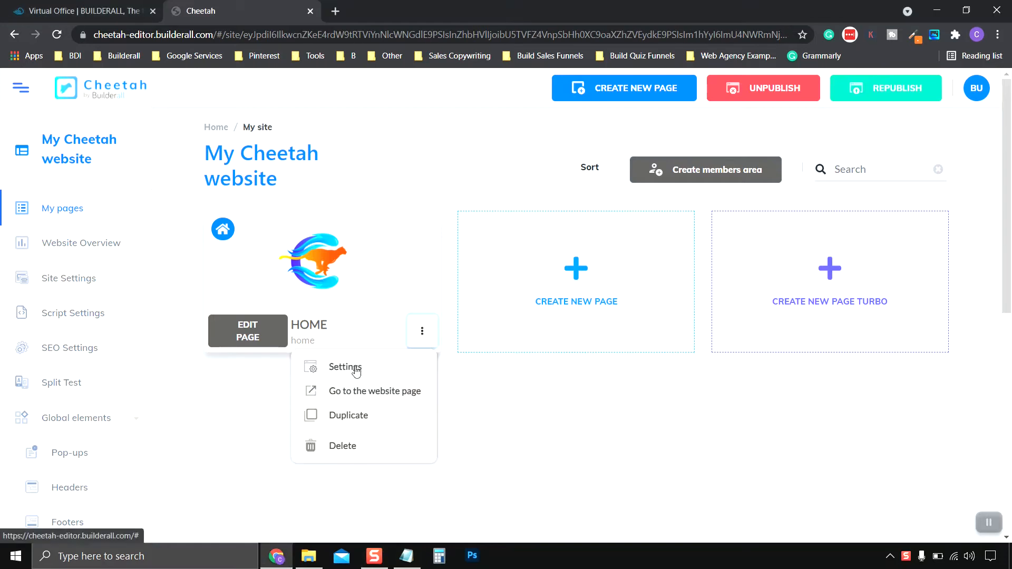
click(353, 368)
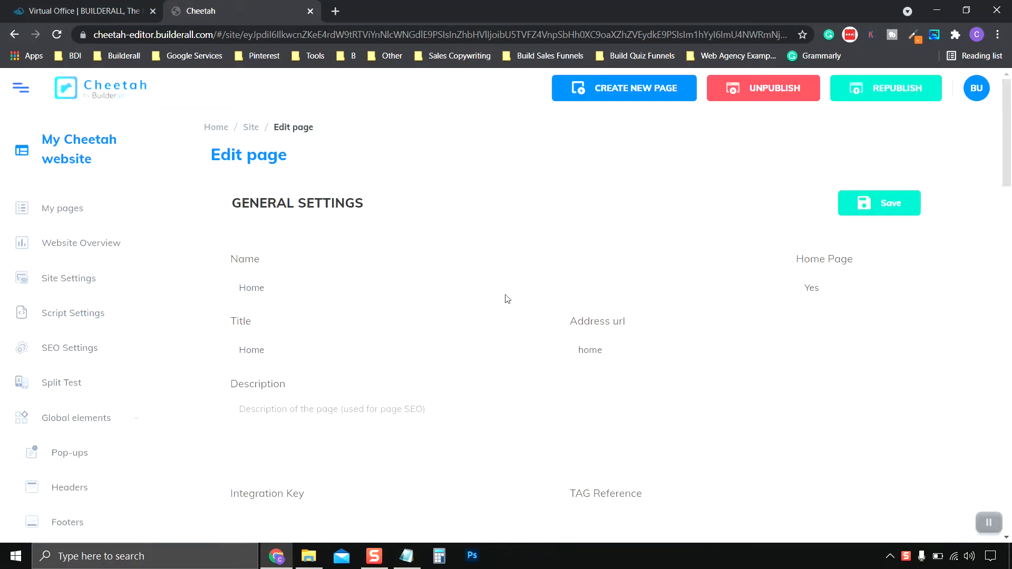
click(301, 285)
text(Restau)
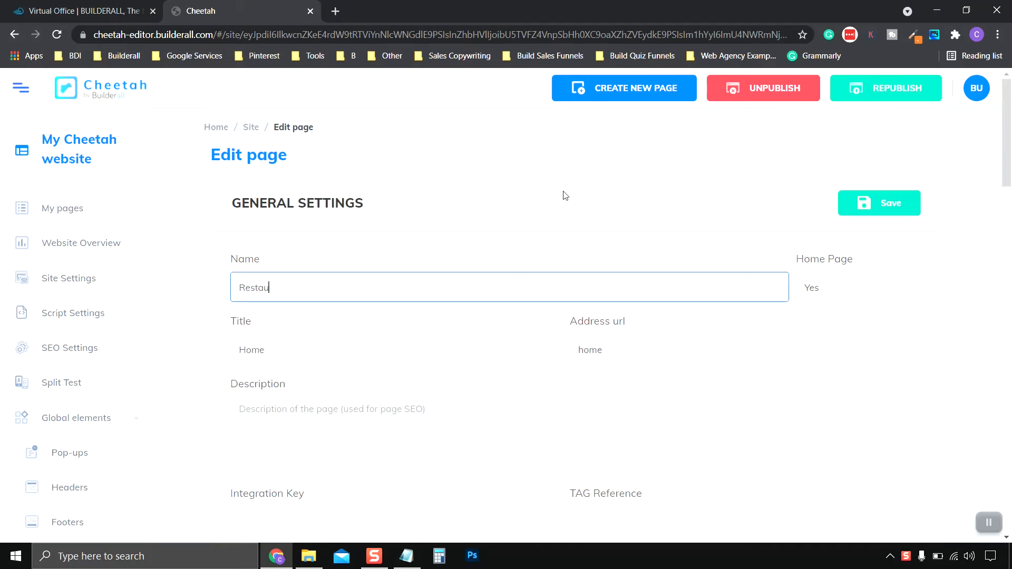
text(rant Website)
click(827, 309)
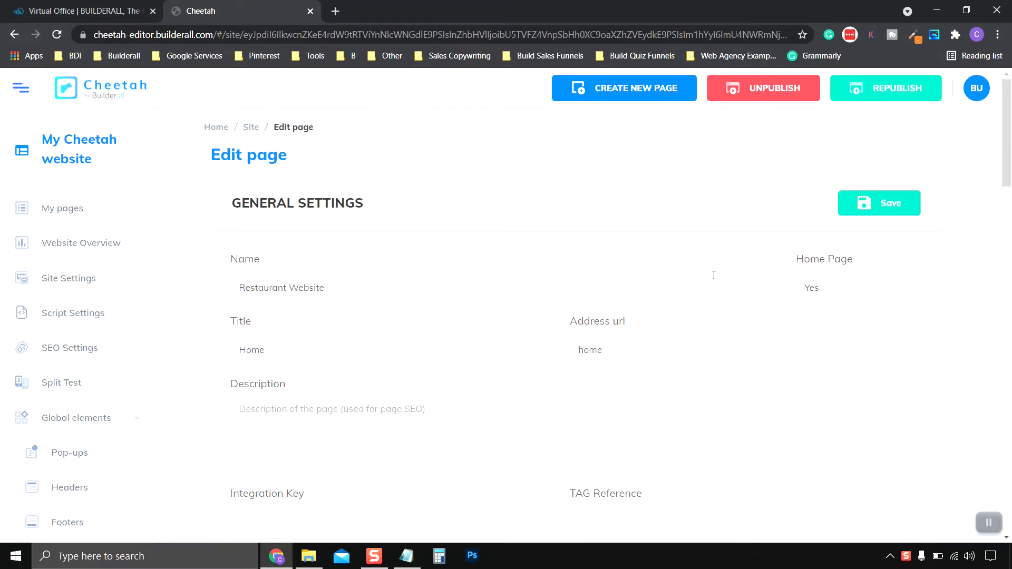
Step: Copy the page name "Restaurant Website" into the page's title and description
drag(331, 288, 238, 287)
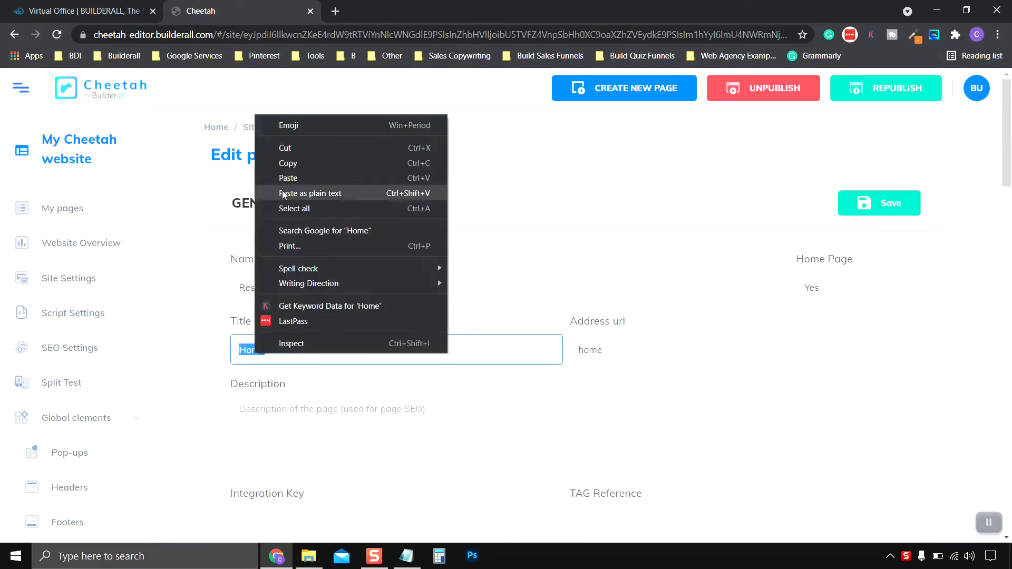
click(283, 193)
scroll(621, 388, down, 1)
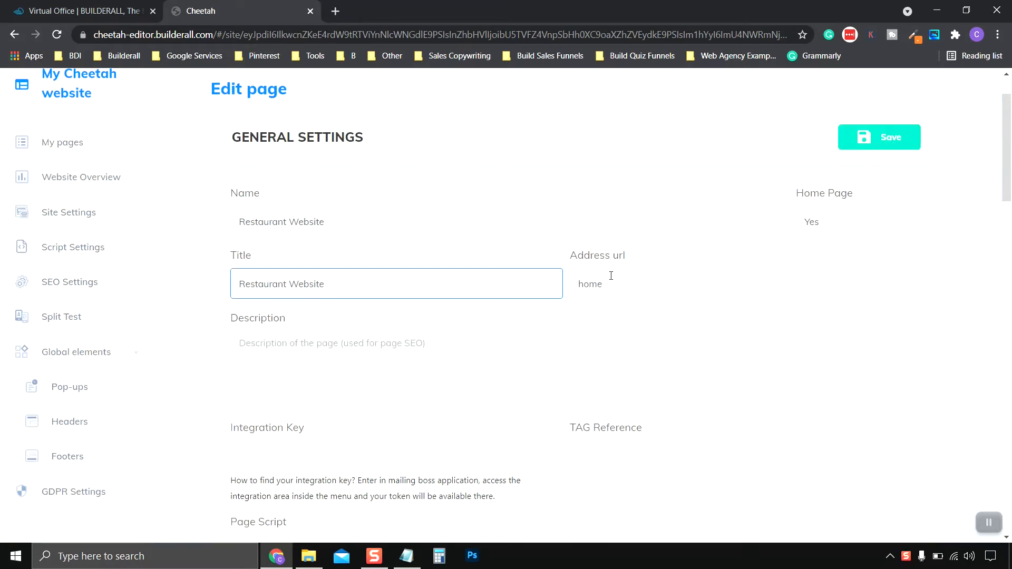
right_click(404, 339)
click(395, 230)
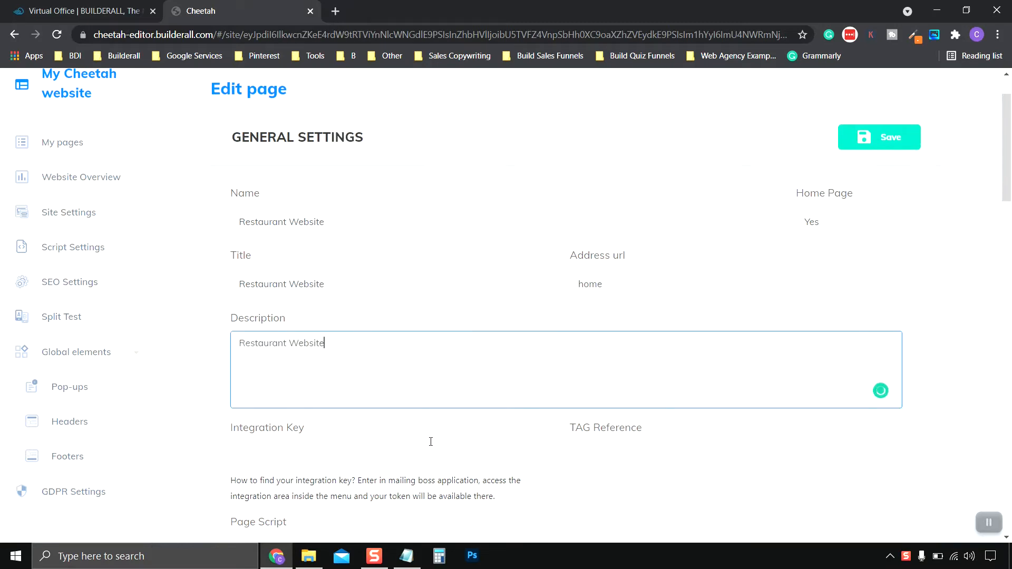
Step: Examine the page share image setting and how sites are pictured in the Cheetah site list, closing that list again
scroll(484, 346, down, 15)
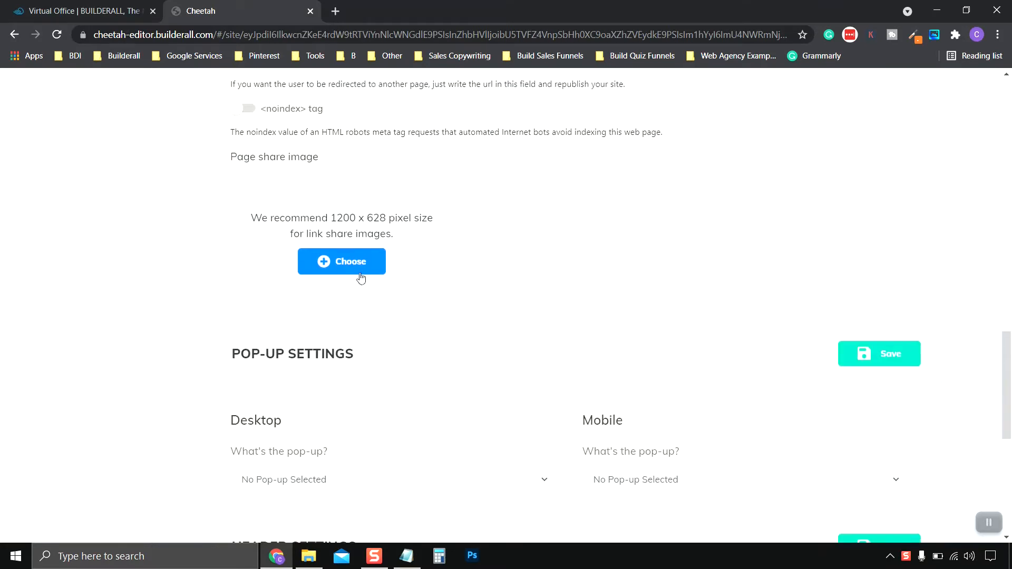
click(98, 11)
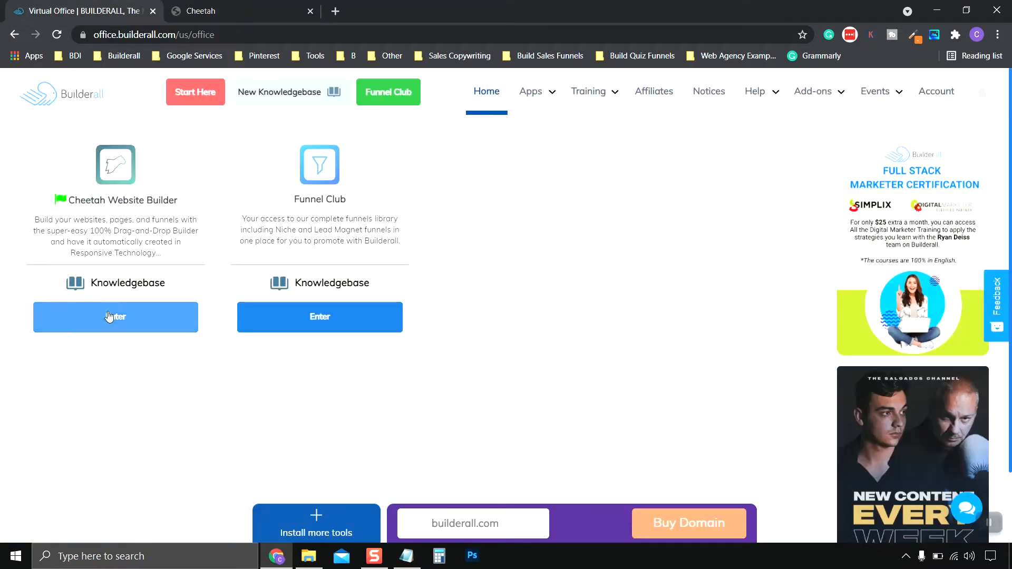
click(110, 317)
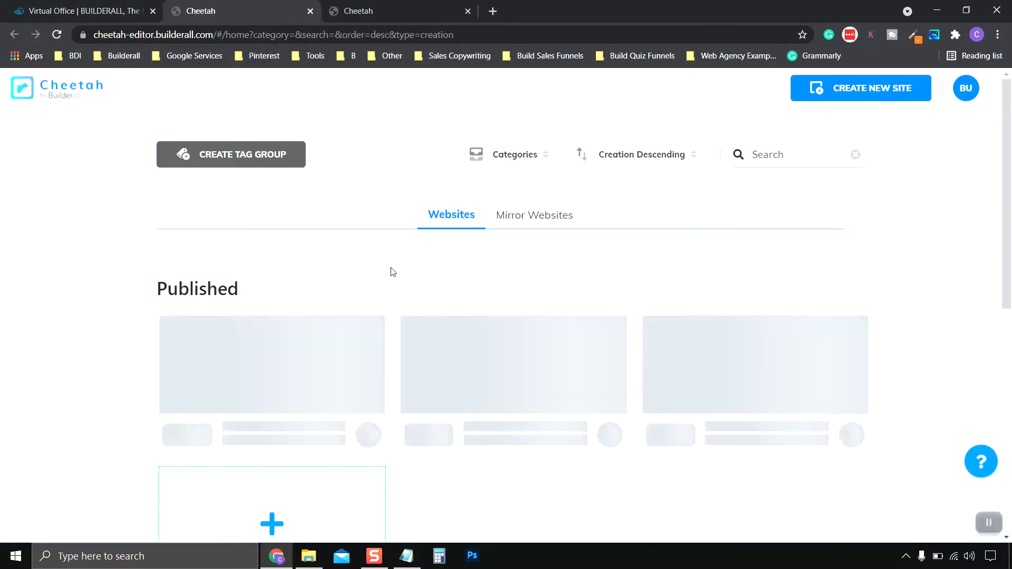
scroll(748, 258, down, 3)
mouse_move(721, 247)
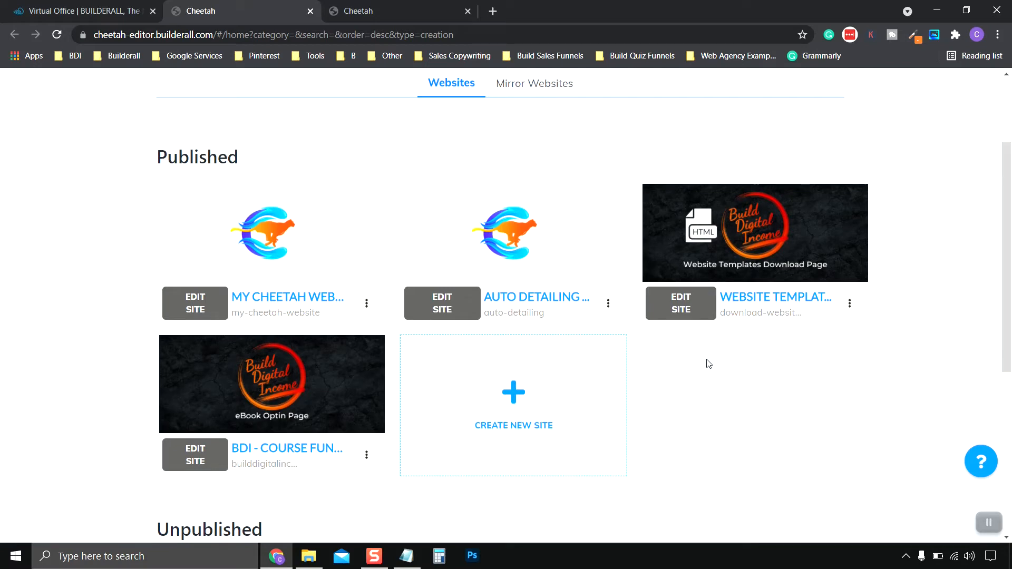
click(310, 10)
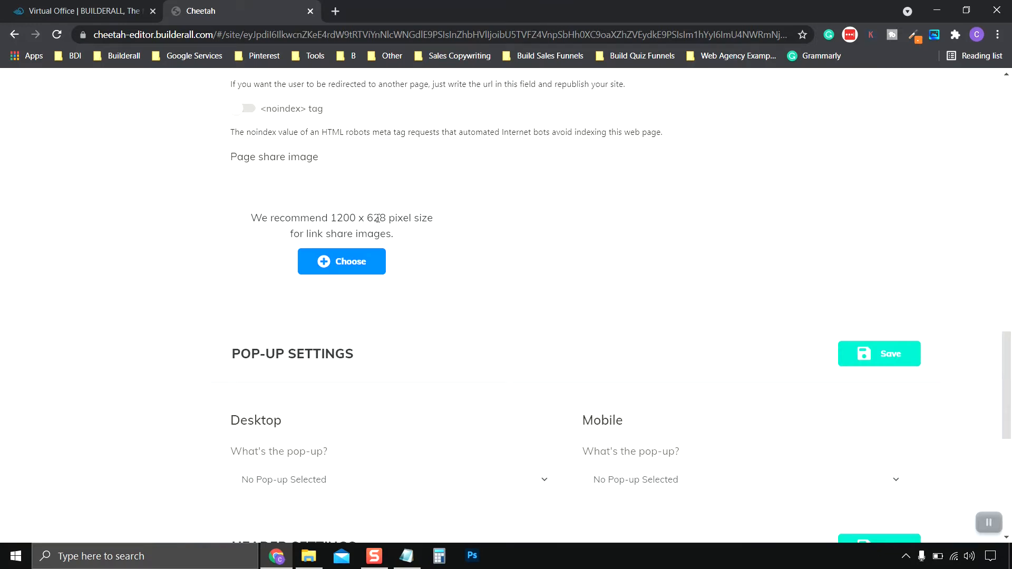
Step: Review the page's pop-up, header and footer settings
scroll(454, 248, down, 4)
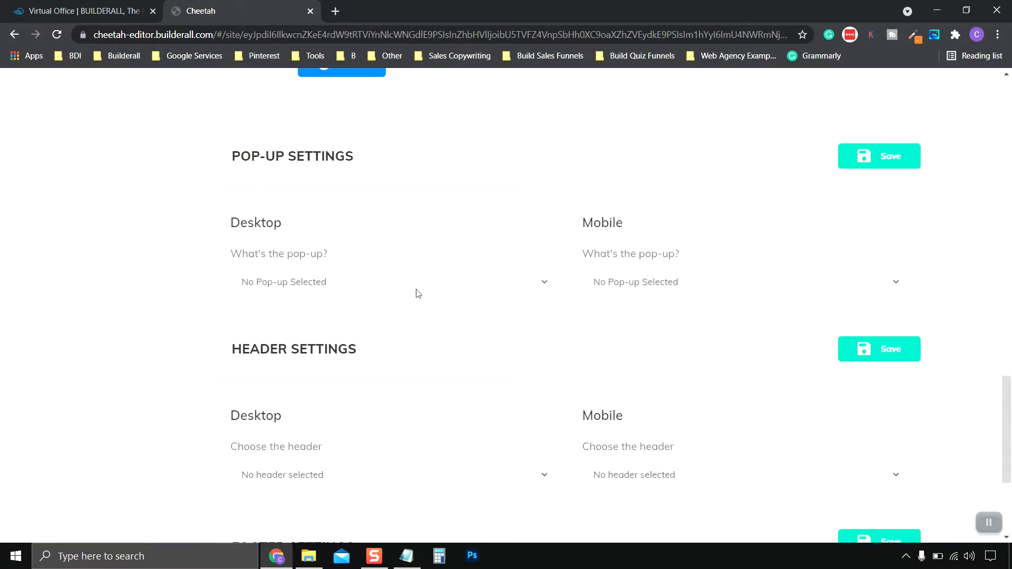
scroll(417, 293, down, 3)
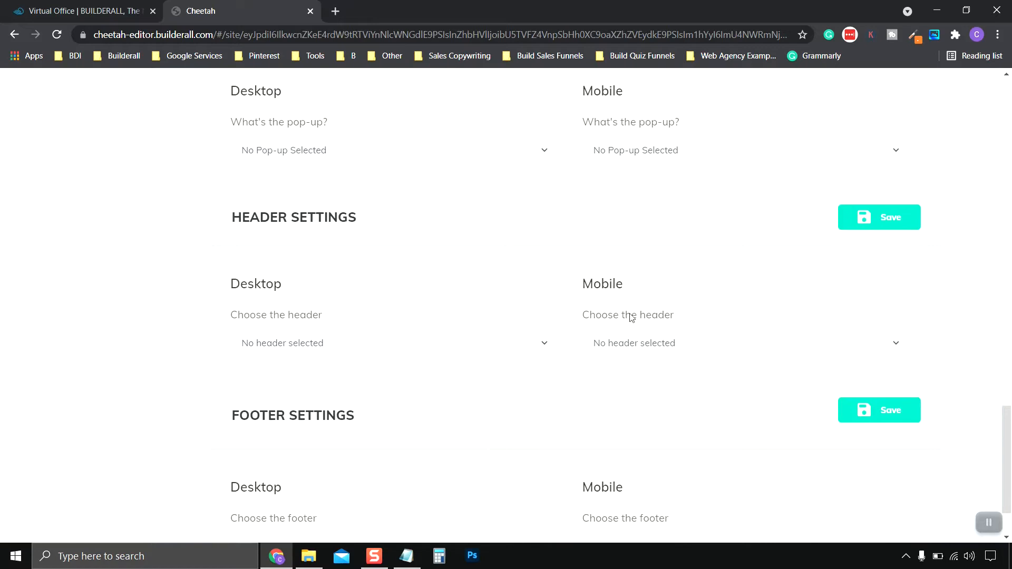
scroll(378, 354, down, 2)
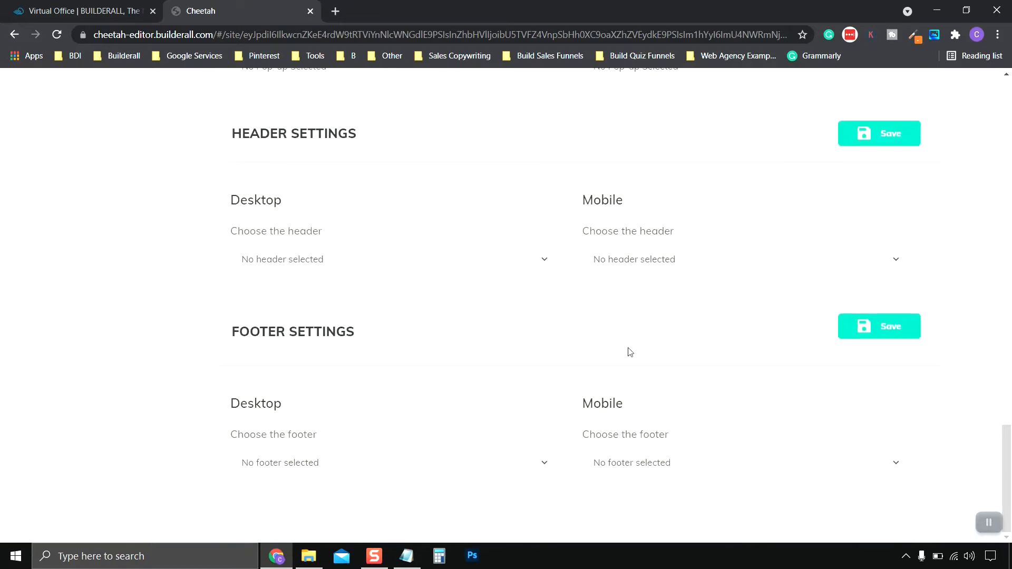
Step: Save the page settings and open the Restaurant Website page in the page editor
scroll(464, 351, up, 20)
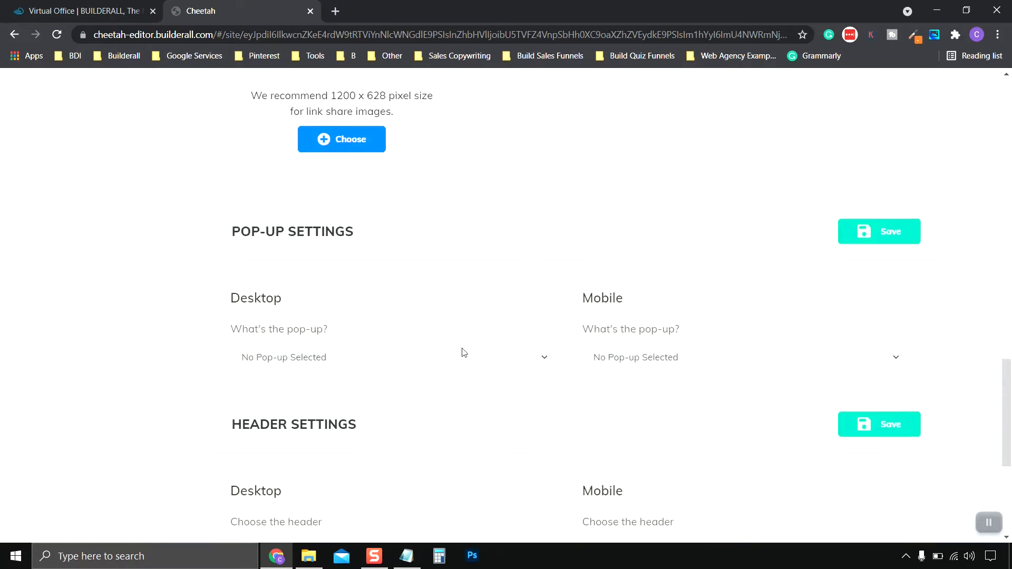
scroll(472, 315, up, 1)
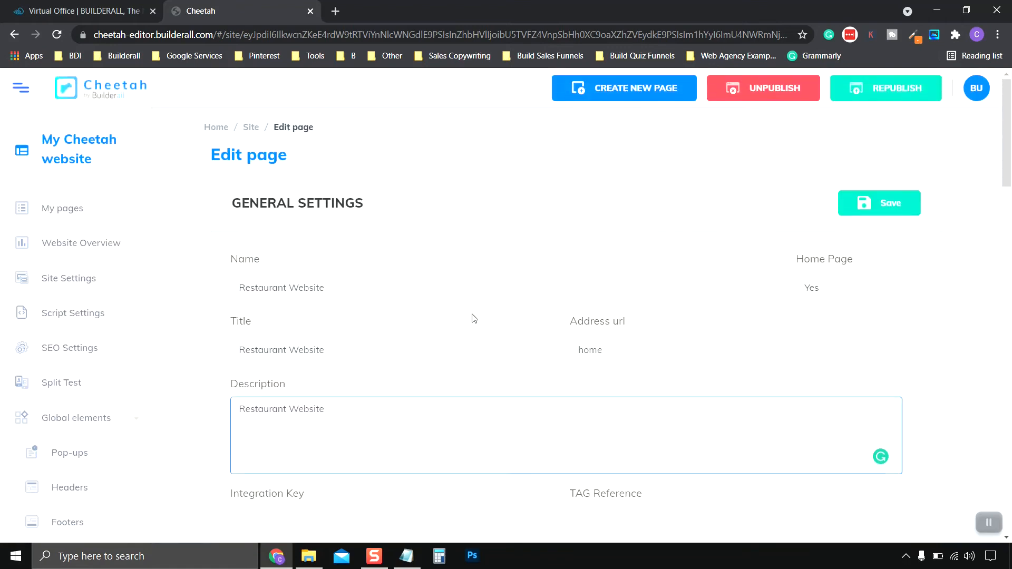
key(alt+Left)
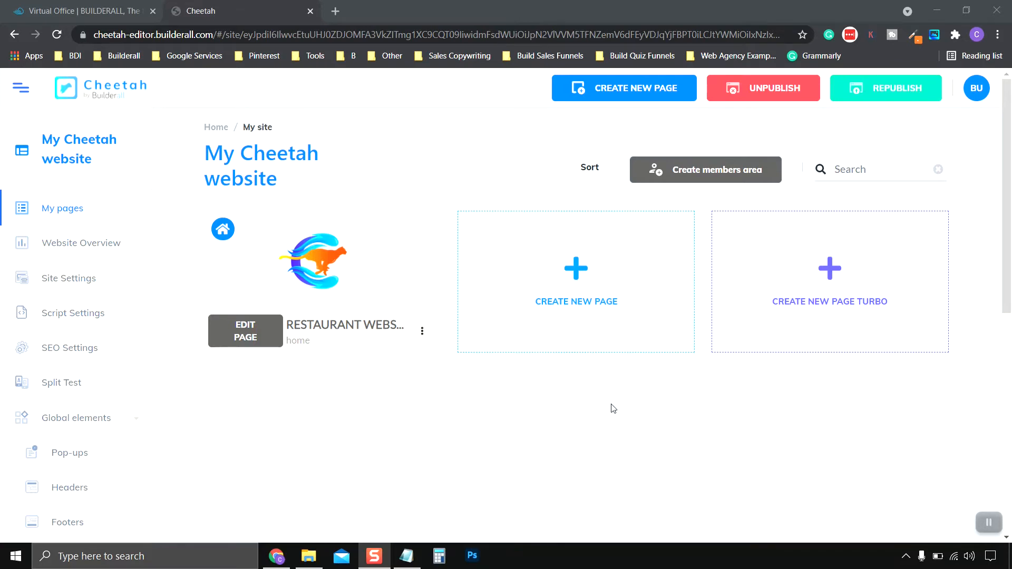
click(239, 337)
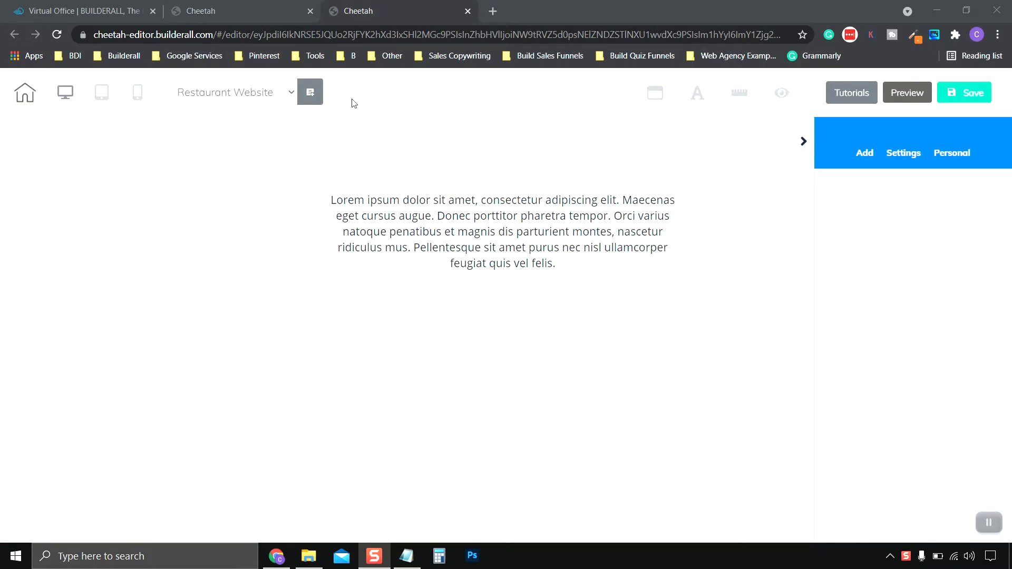
Step: Check the editor's exit options without leaving, and compare the page's tablet and mobile layouts with the desktop one
click(23, 96)
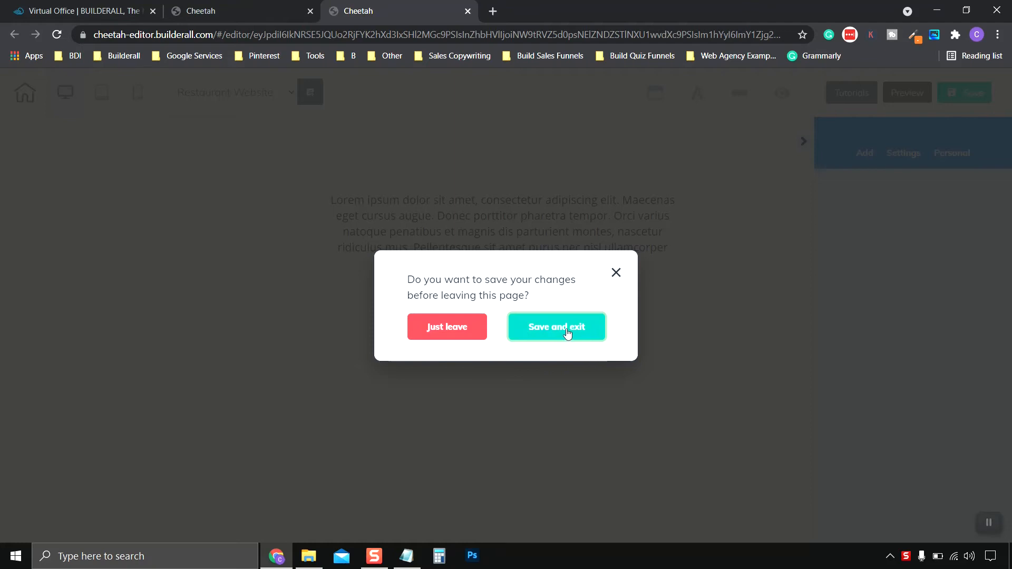
click(616, 272)
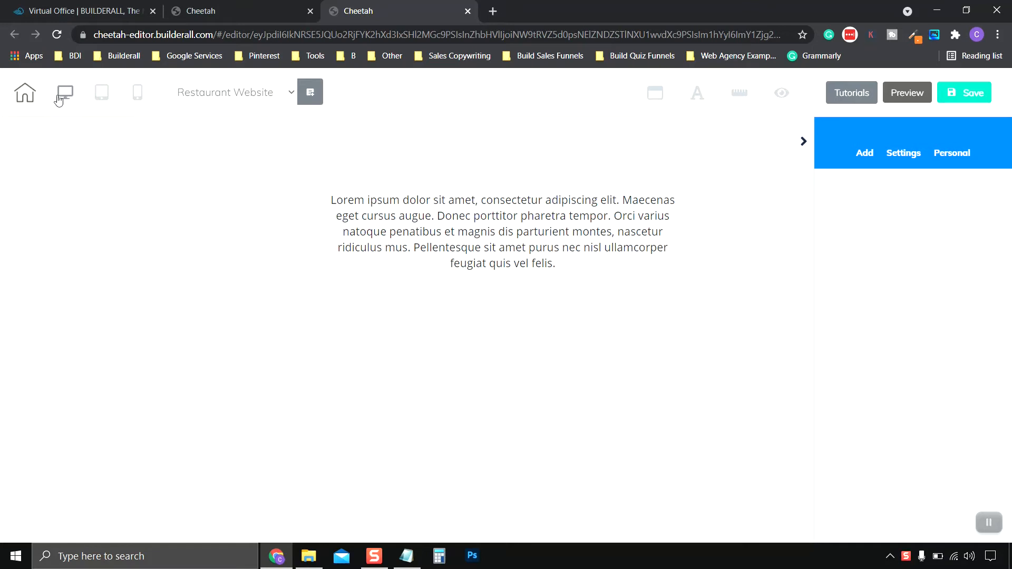
click(104, 101)
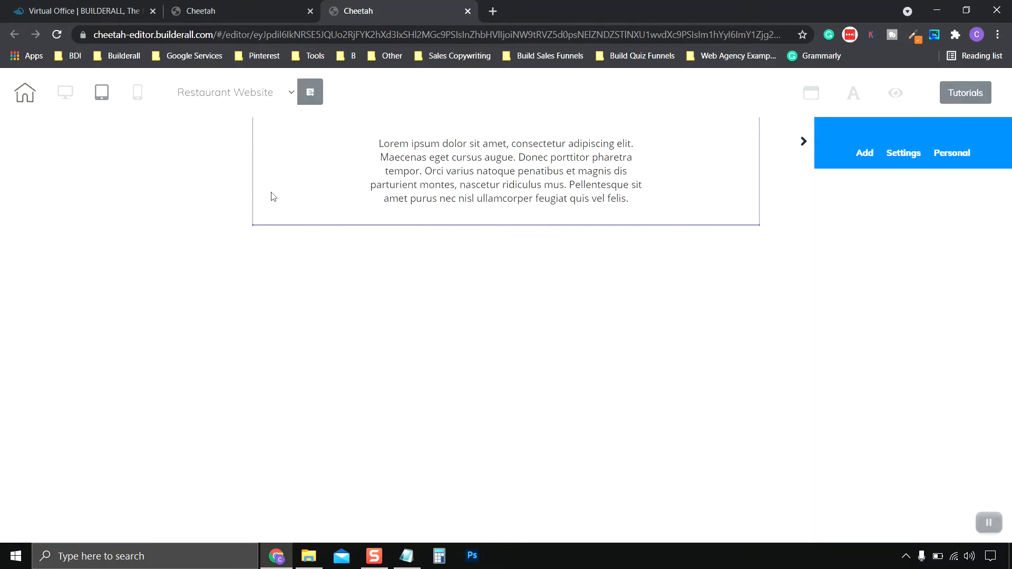
click(139, 100)
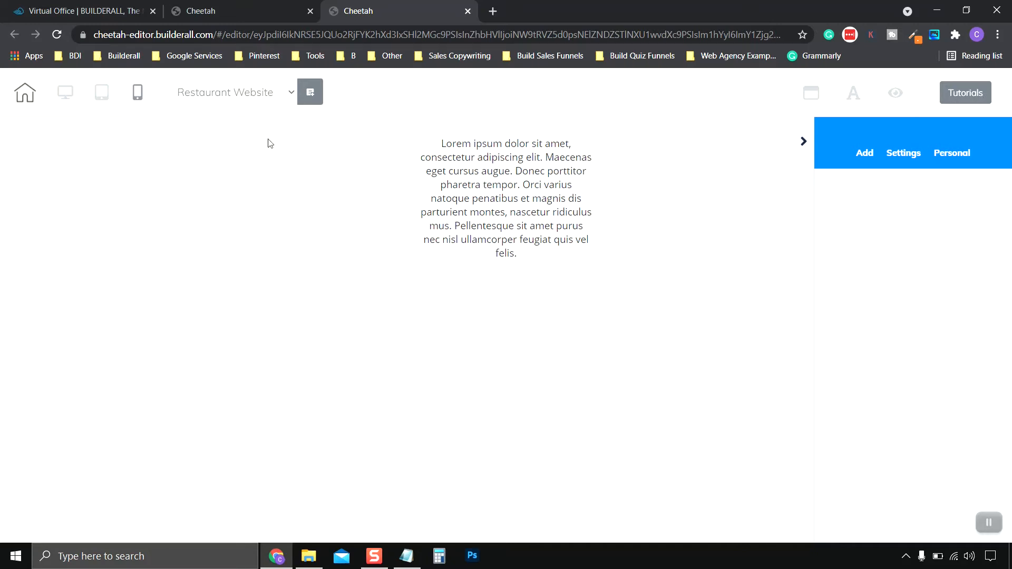
click(102, 94)
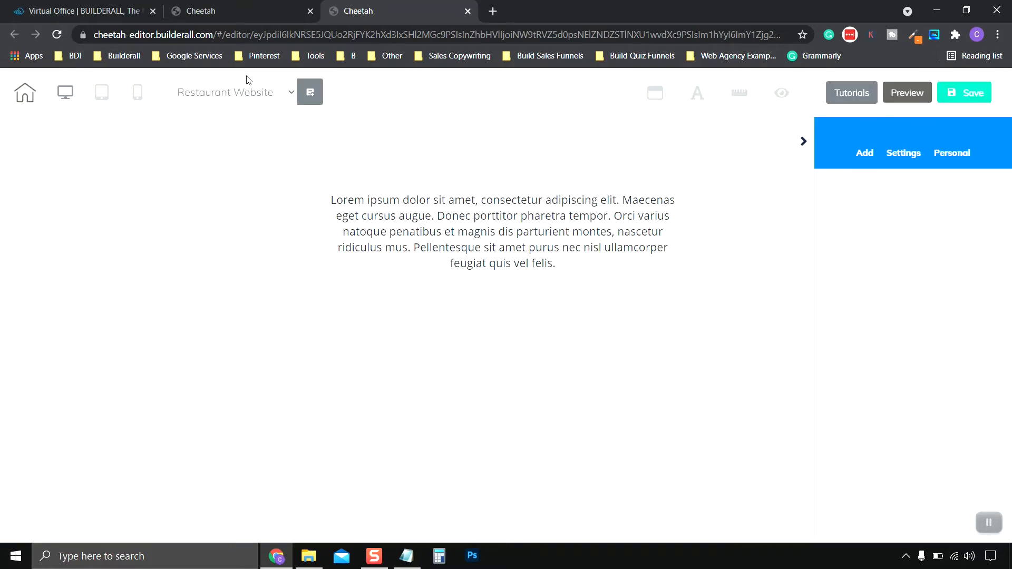
Step: Look at the editor's page selector and the form for adding a new page, and return to the editor
click(287, 94)
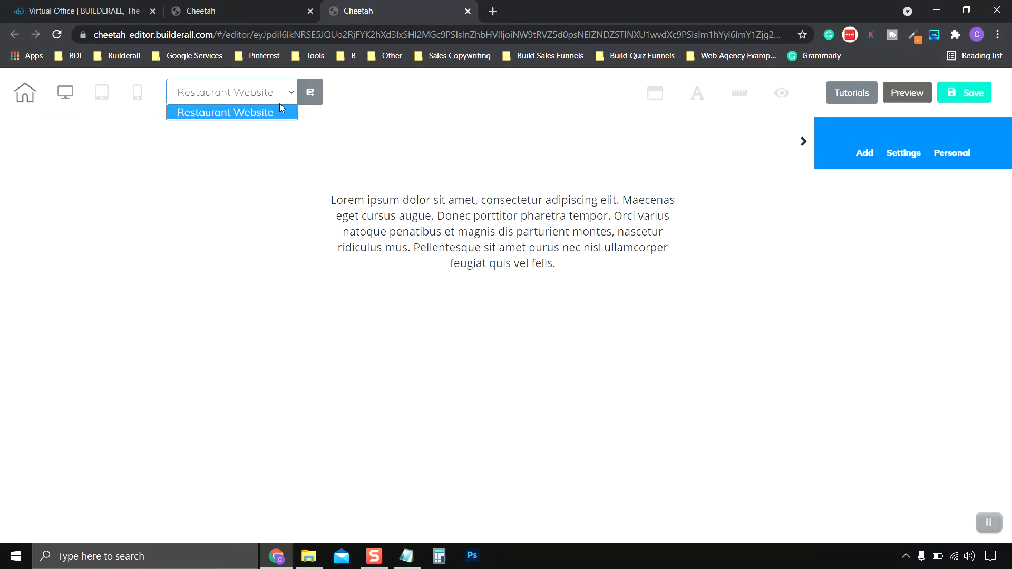
click(292, 95)
click(311, 94)
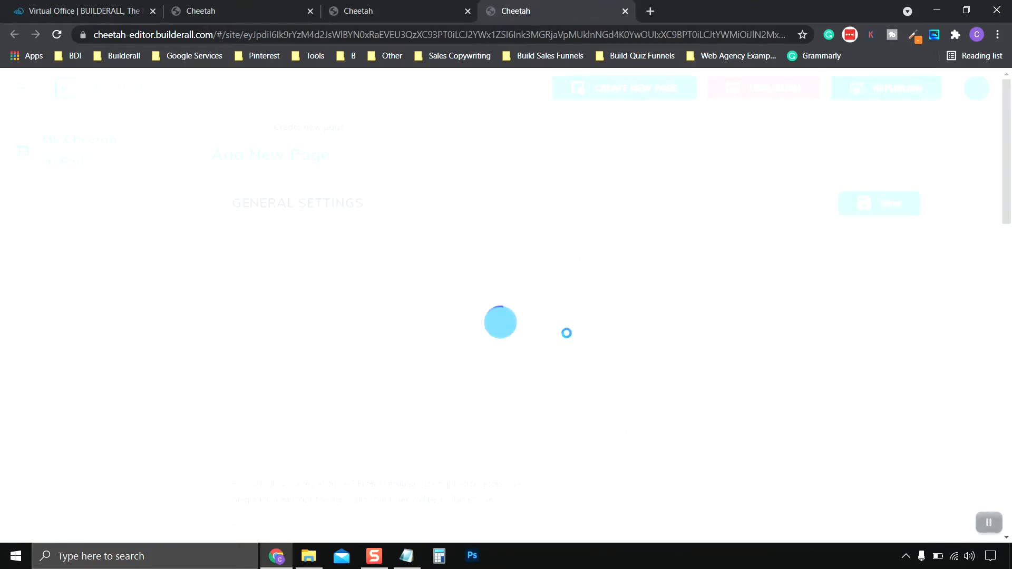
scroll(481, 310, down, 3)
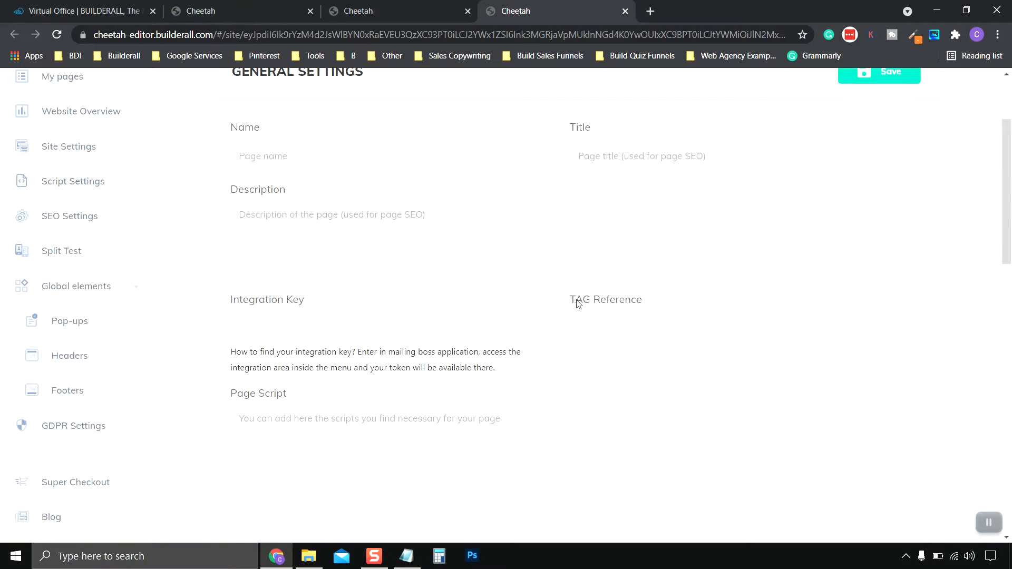
scroll(579, 304, up, 3)
click(625, 11)
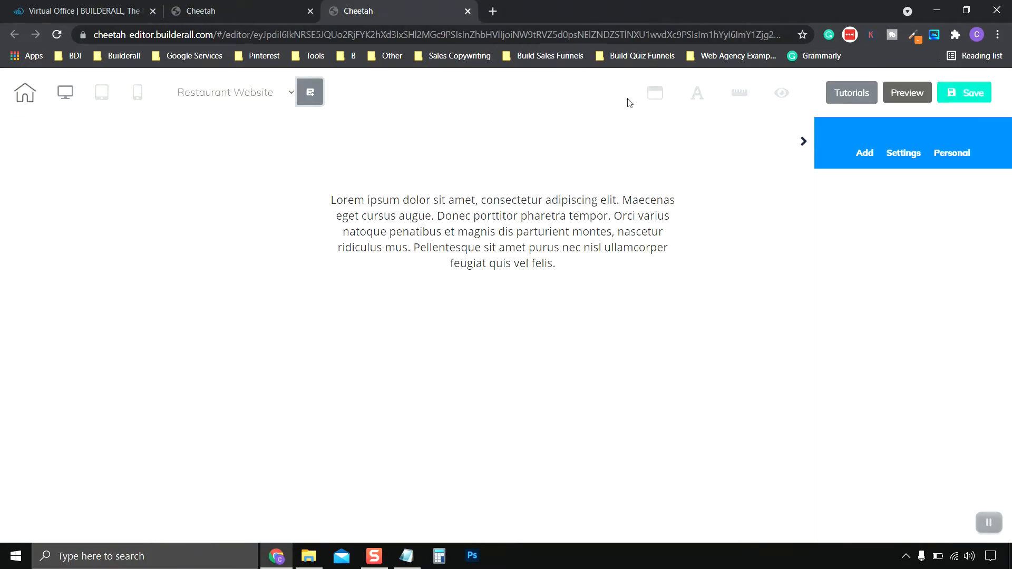
Step: Set the page's background color to red (F60606), and check how it shows around the white panel and its text box
click(656, 98)
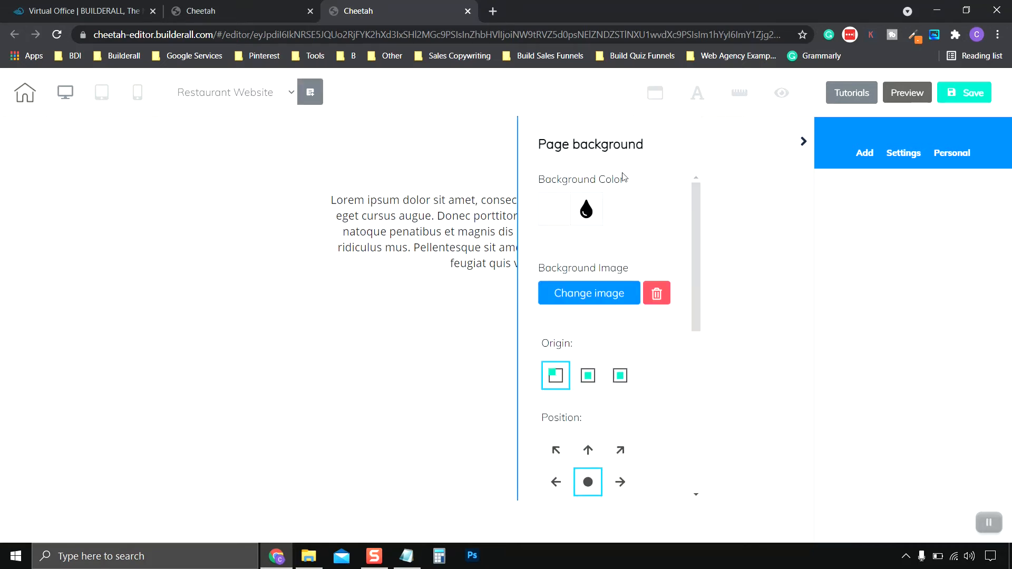
click(559, 213)
click(643, 256)
drag(648, 257, 661, 240)
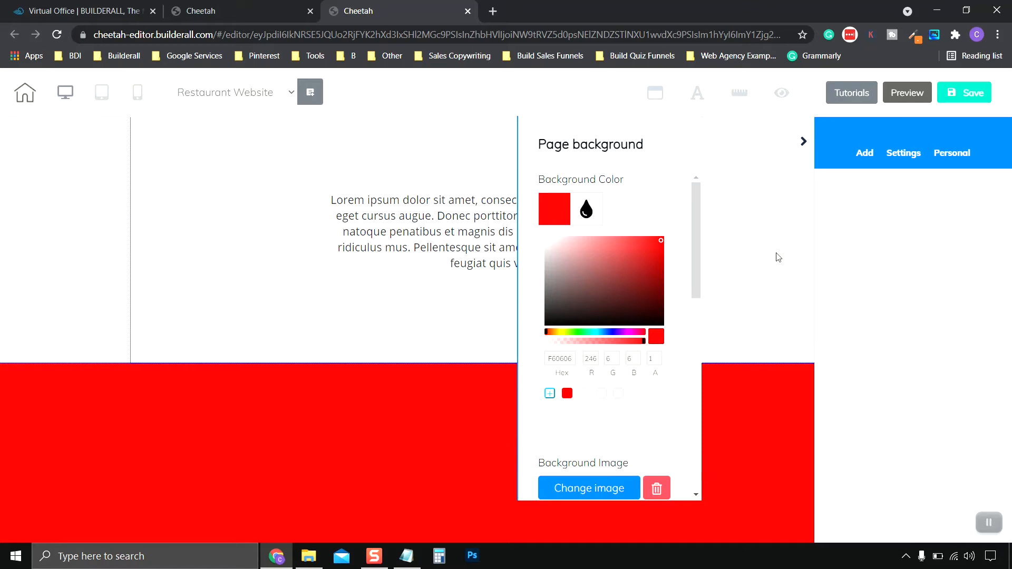
click(744, 227)
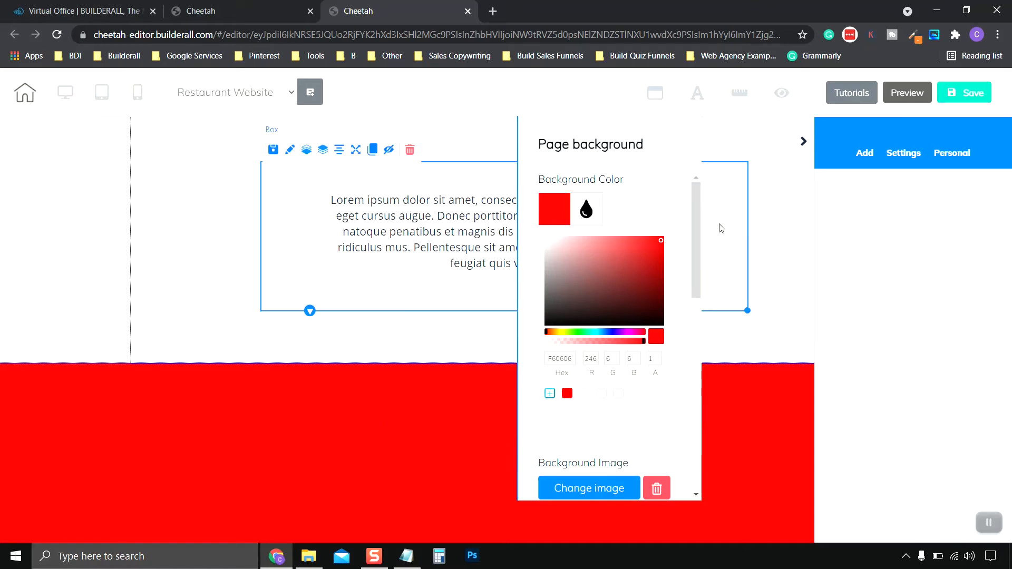
click(196, 200)
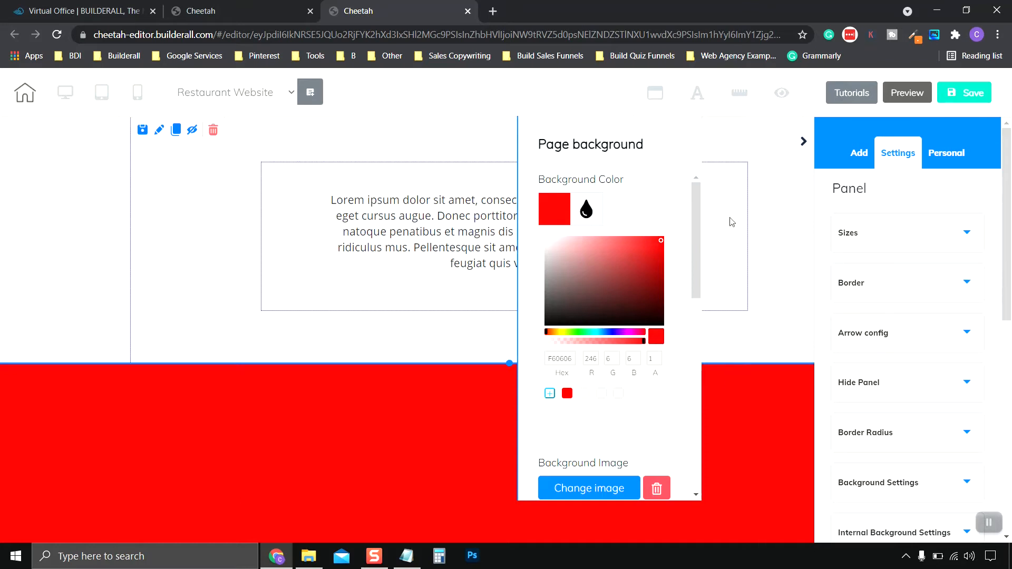
click(655, 95)
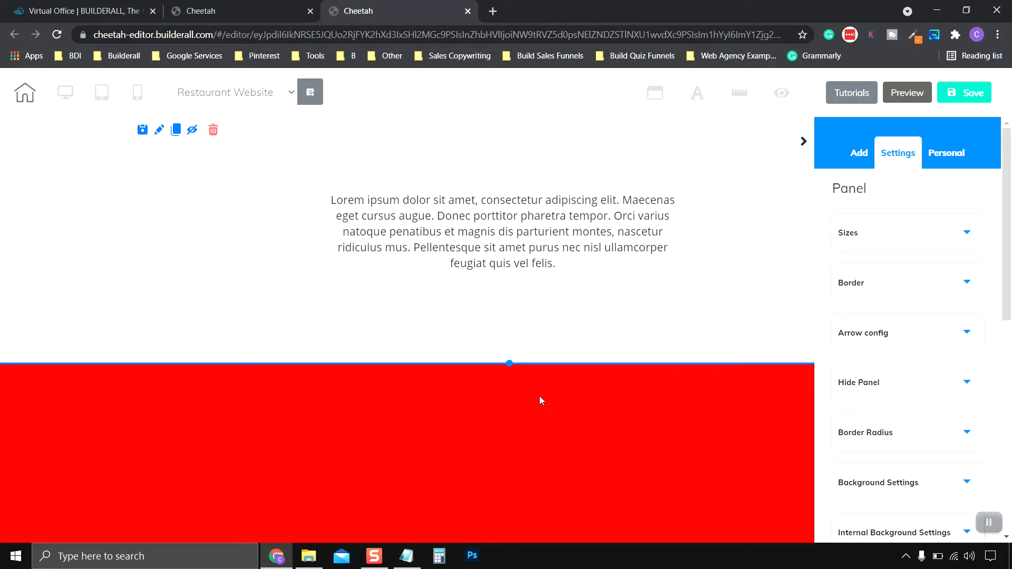
Step: Look through the uploaded images available for the page background, and leave without choosing one
click(655, 92)
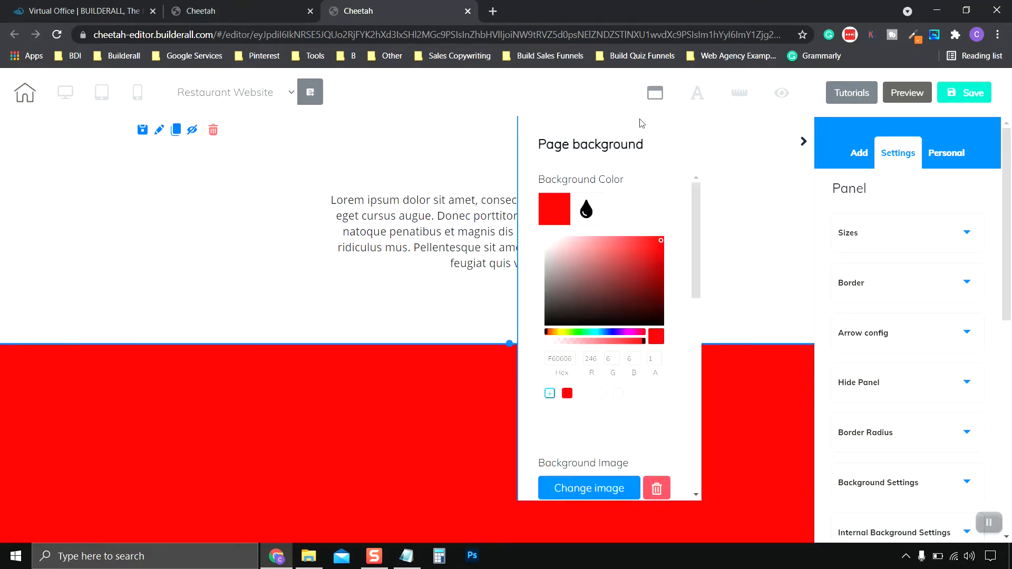
scroll(588, 387, down, 3)
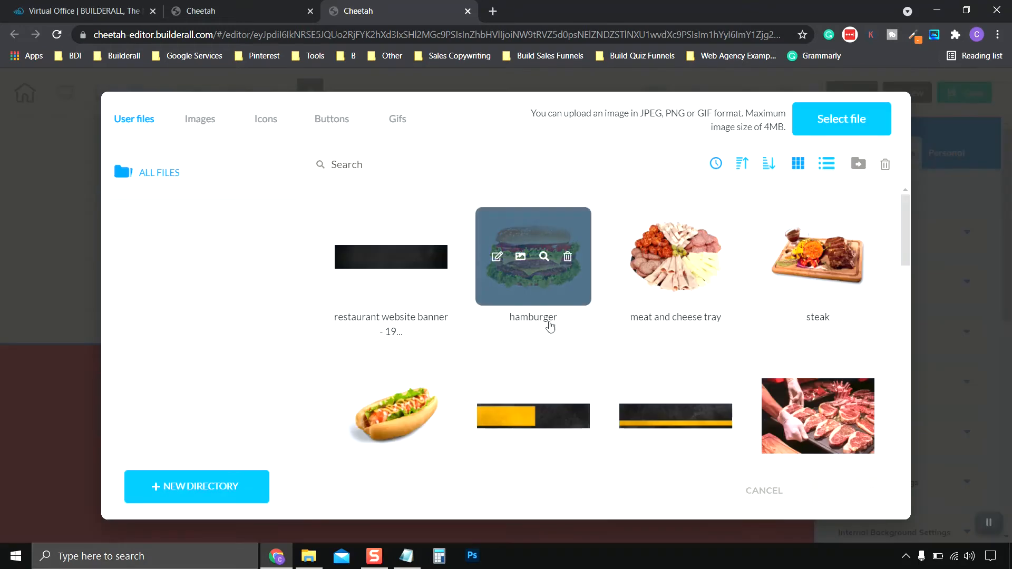
scroll(588, 313, down, 4)
click(764, 491)
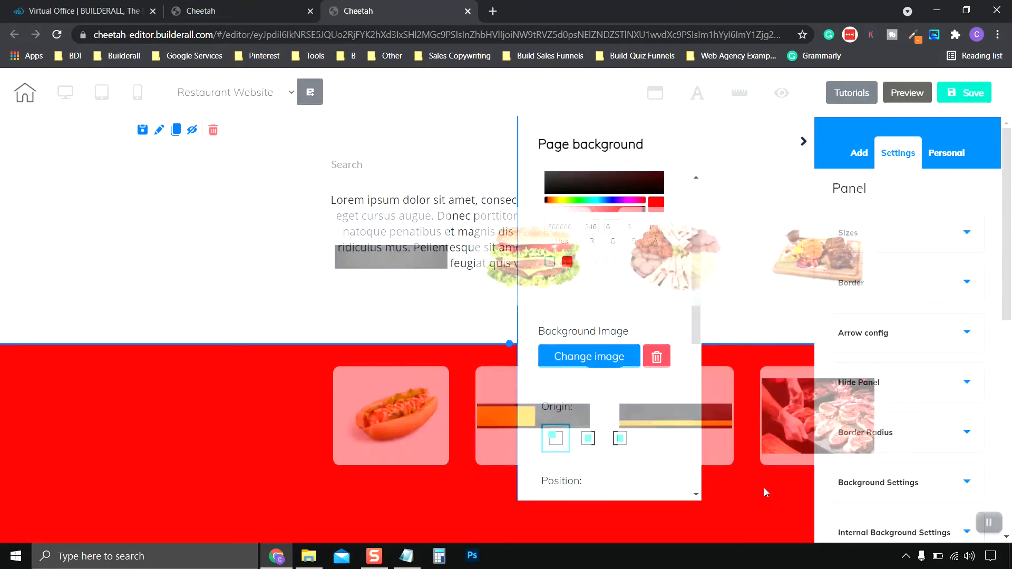
Step: Set the site font for Title H1 to Lato Black
click(700, 102)
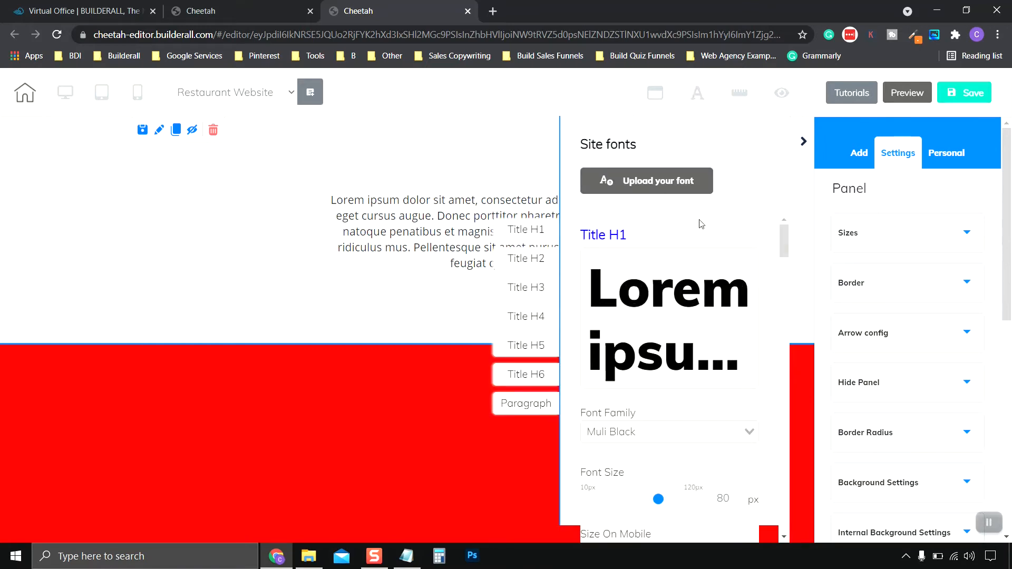
drag(786, 228, 736, 261)
scroll(735, 261, up, 2)
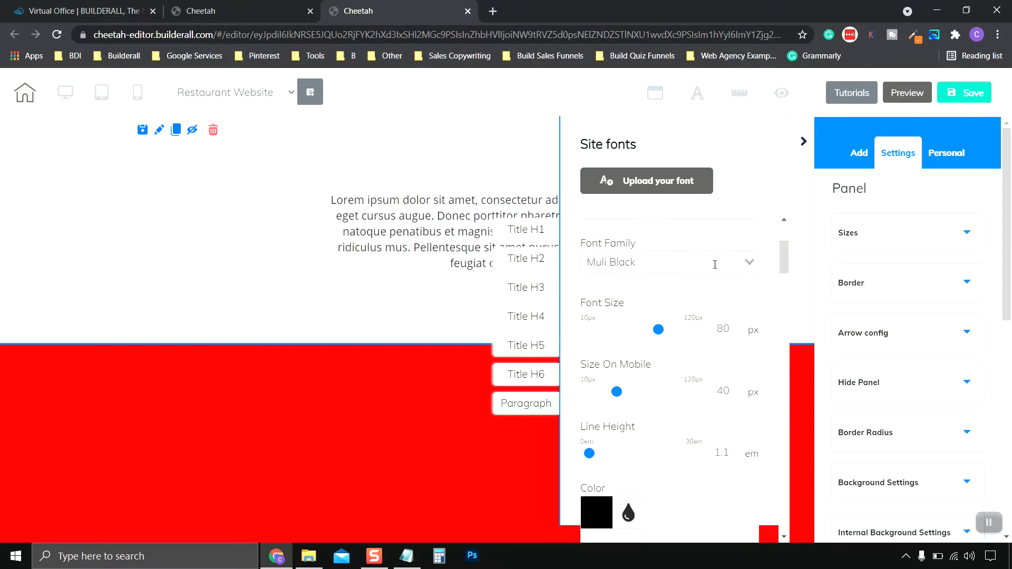
mouse_move(782, 261)
mouse_down()
mouse_move(783, 250)
mouse_move(778, 283)
mouse_move(790, 250)
mouse_move(791, 260)
mouse_up()
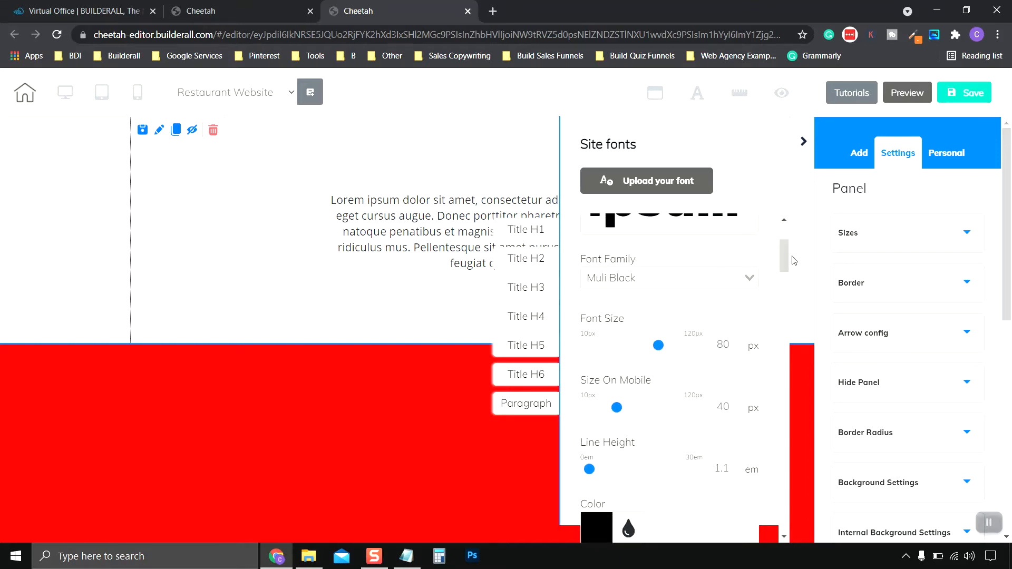
click(749, 276)
scroll(685, 343, down, 1)
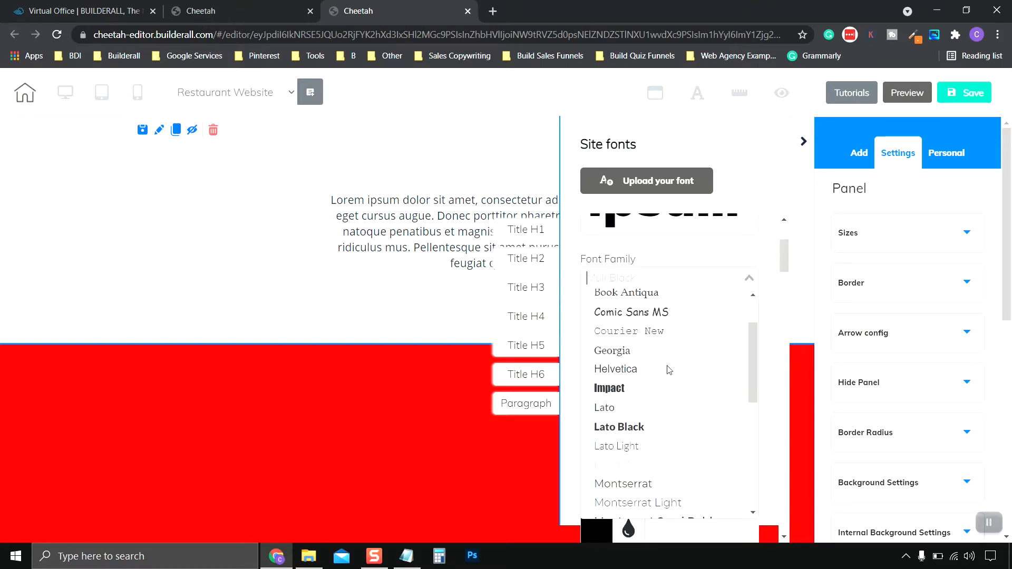
click(638, 426)
scroll(668, 354, up, 1)
click(709, 313)
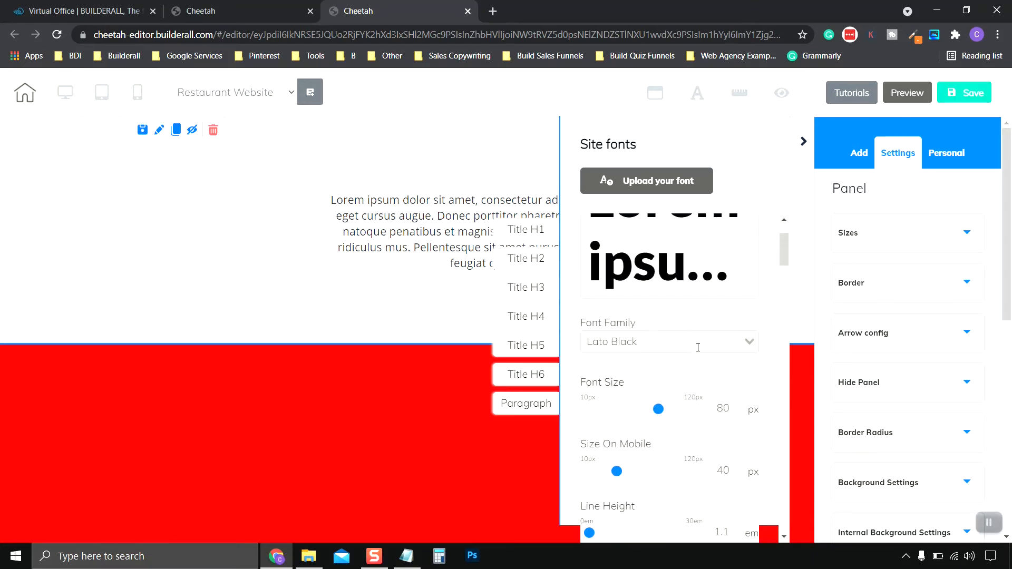
scroll(746, 305, down, 2)
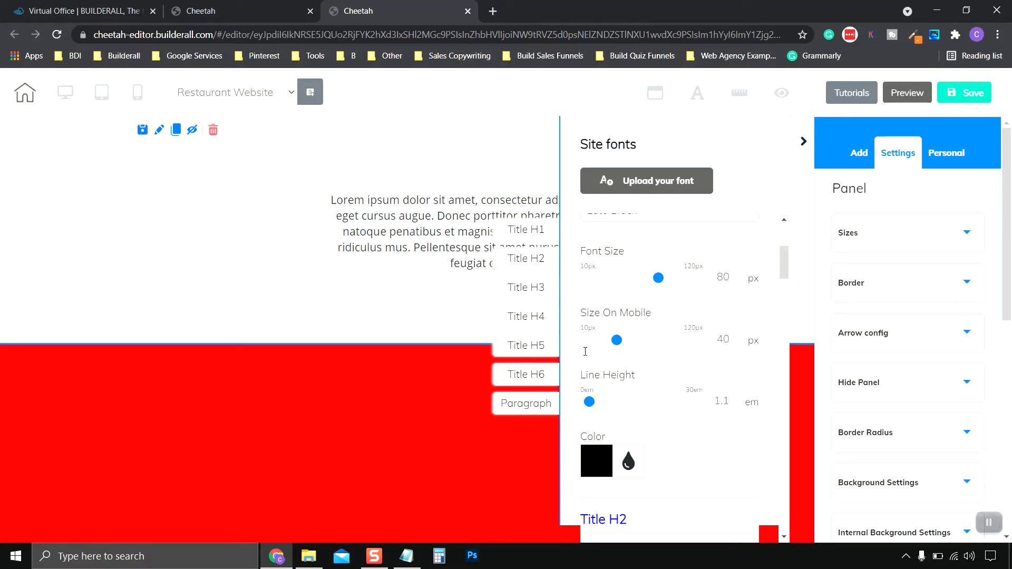
scroll(640, 283, up, 1)
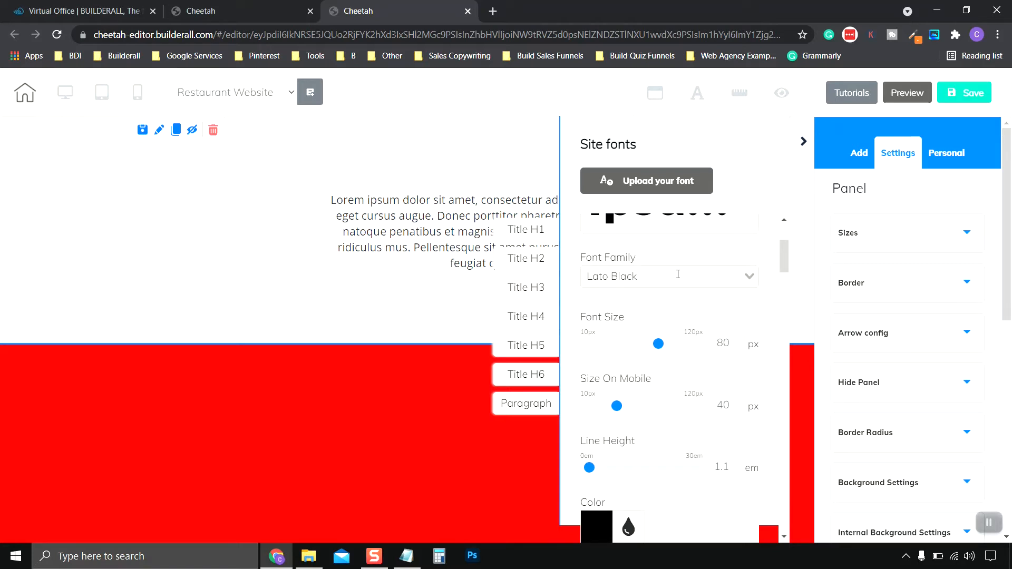
Step: Set the site font for Title H2 to Lato Black
scroll(711, 287, down, 6)
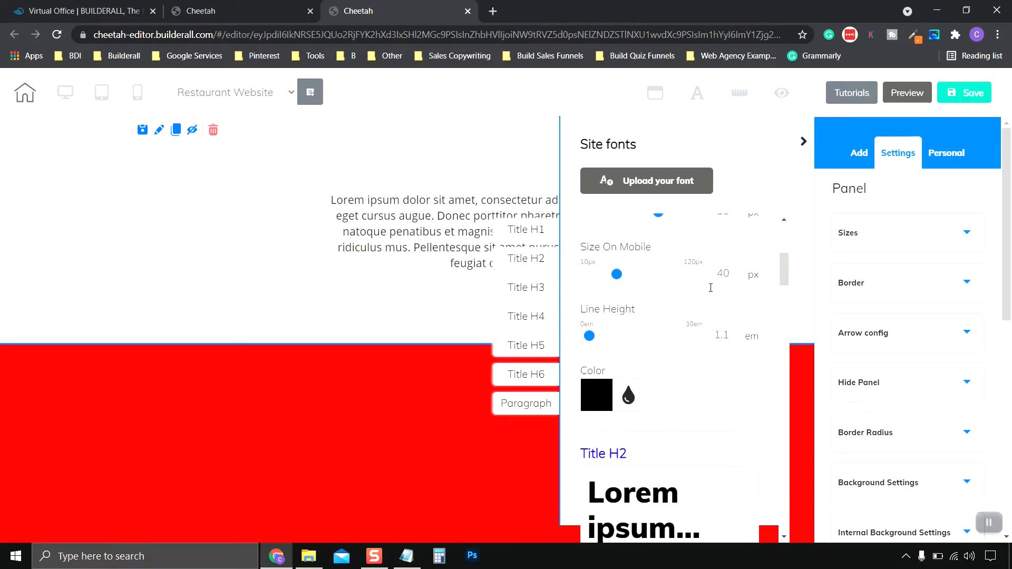
click(674, 329)
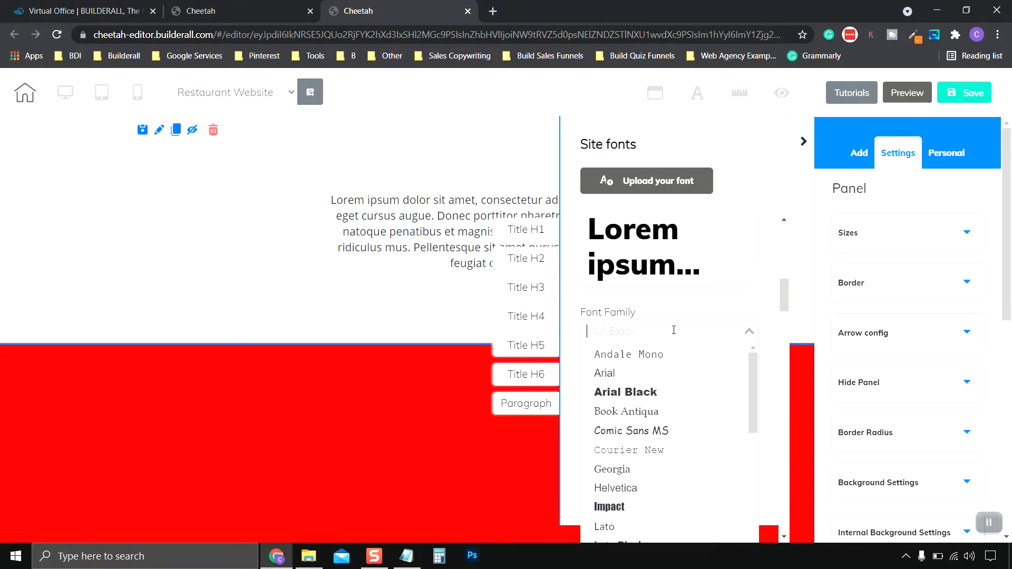
scroll(643, 422, down, 3)
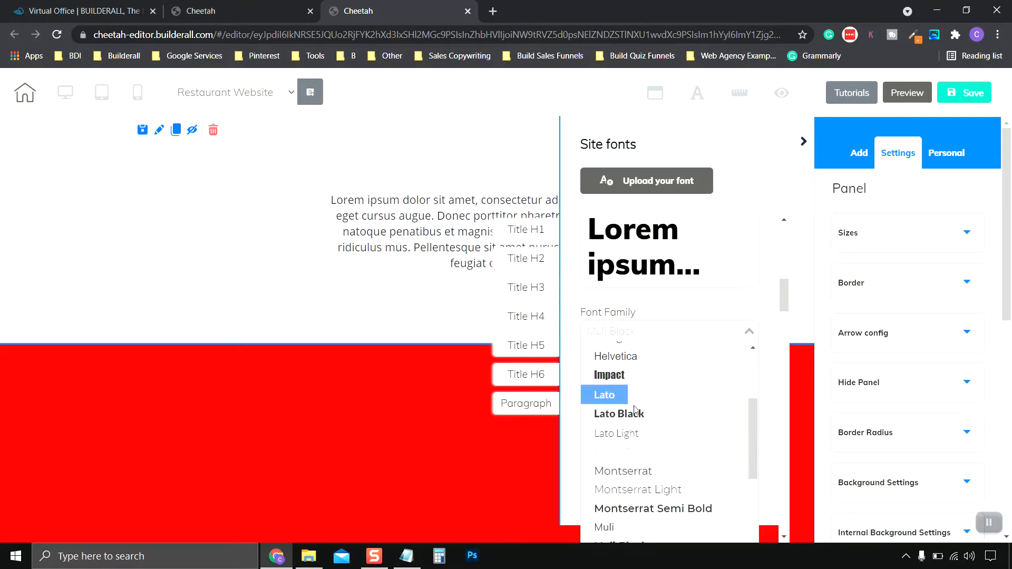
click(642, 414)
click(691, 330)
click(774, 310)
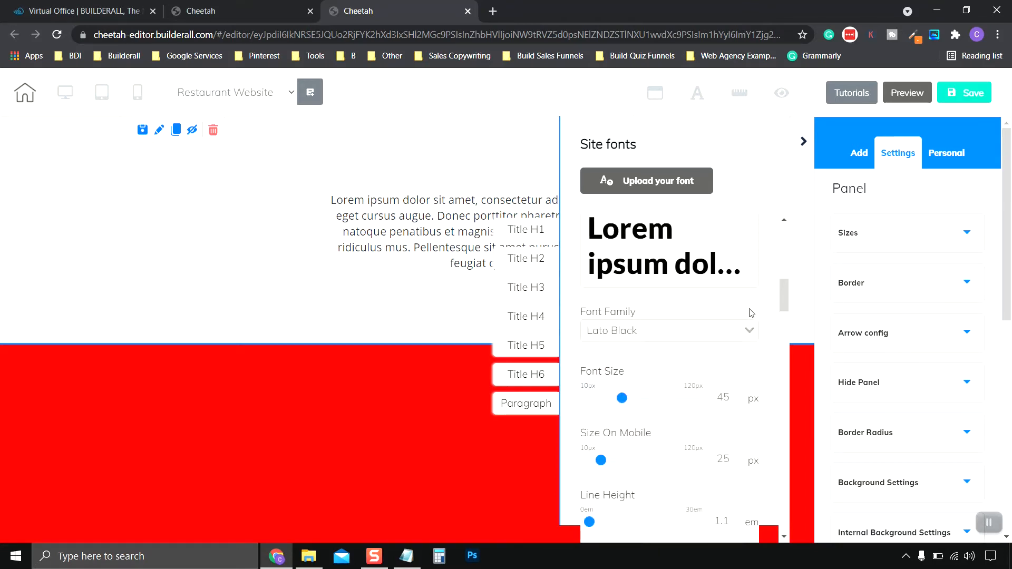
Step: Set the site font for Title H3 to Lato
scroll(751, 313, down, 9)
click(655, 385)
scroll(654, 416, down, 3)
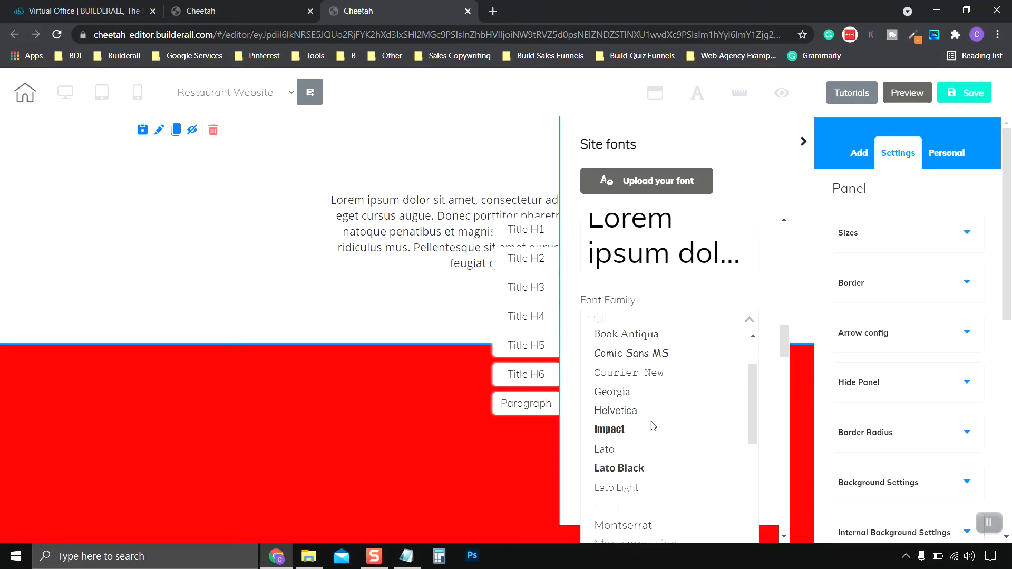
click(636, 451)
Step: Set the site font for Title H4 to Lato Light
scroll(698, 337, down, 5)
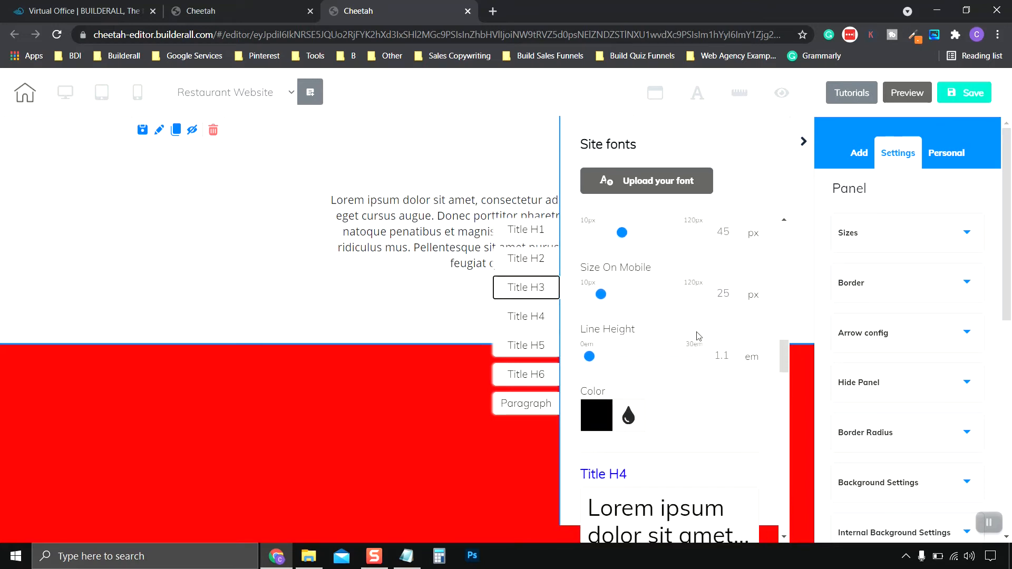
click(656, 276)
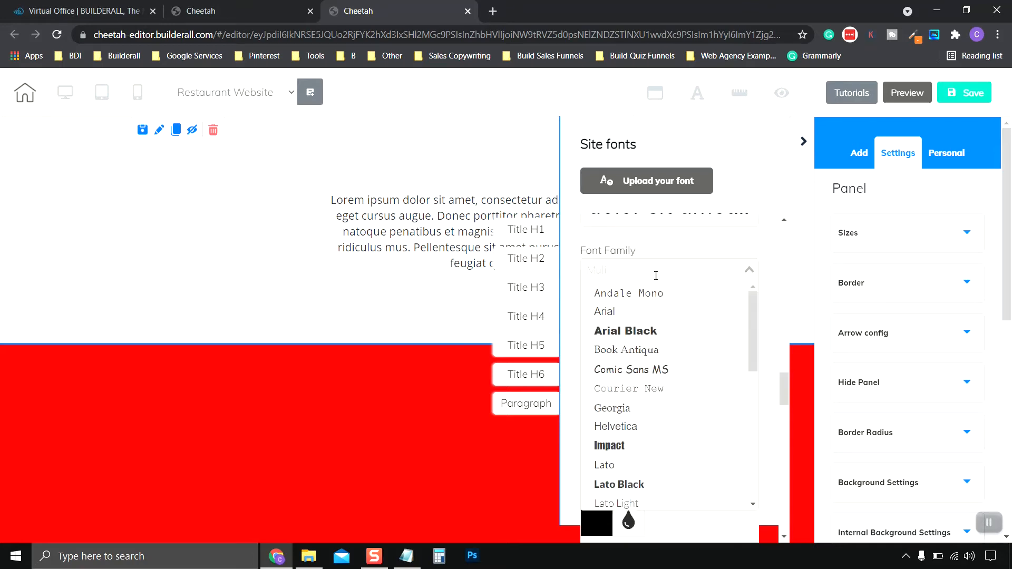
scroll(656, 390, down, 2)
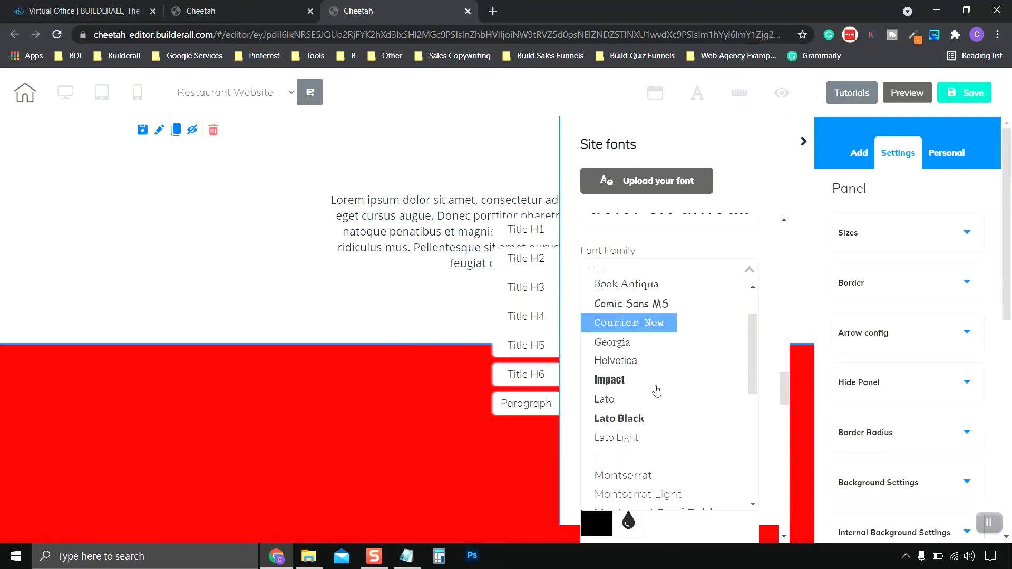
click(640, 443)
Step: Set the site font for Title H5 to Lato Light
scroll(736, 380, down, 6)
scroll(736, 380, down, 1)
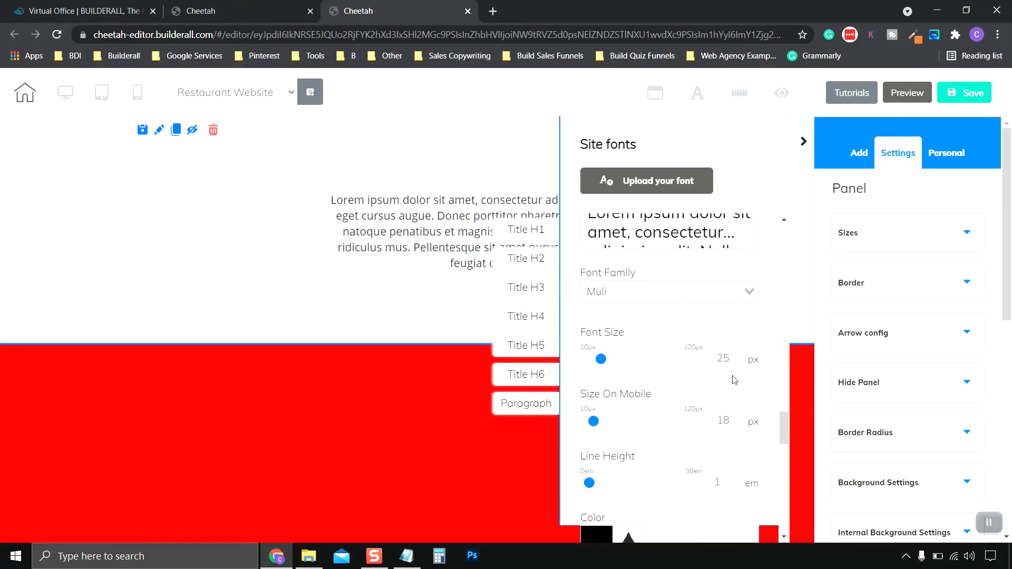
click(749, 291)
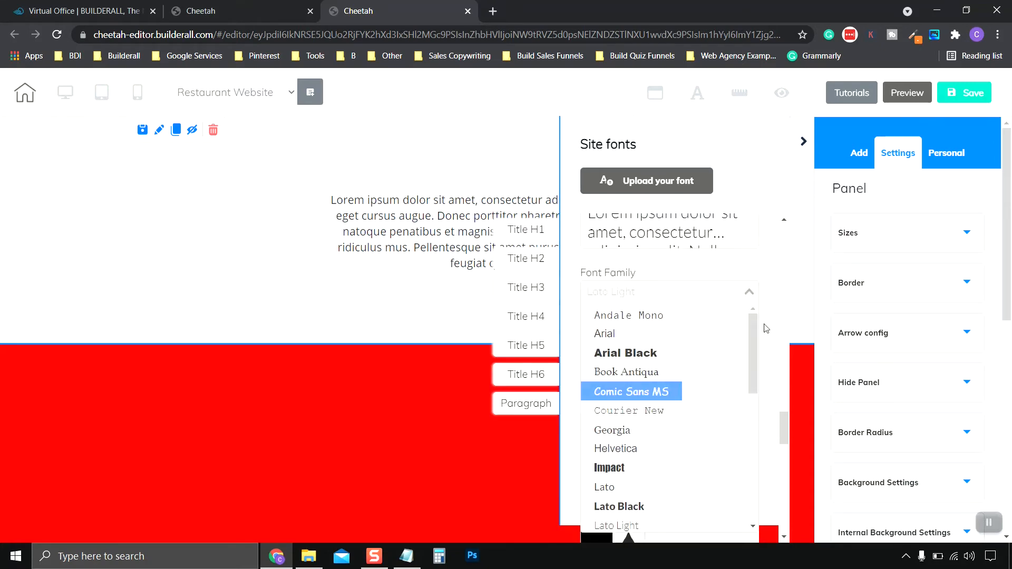
scroll(766, 328, down, 6)
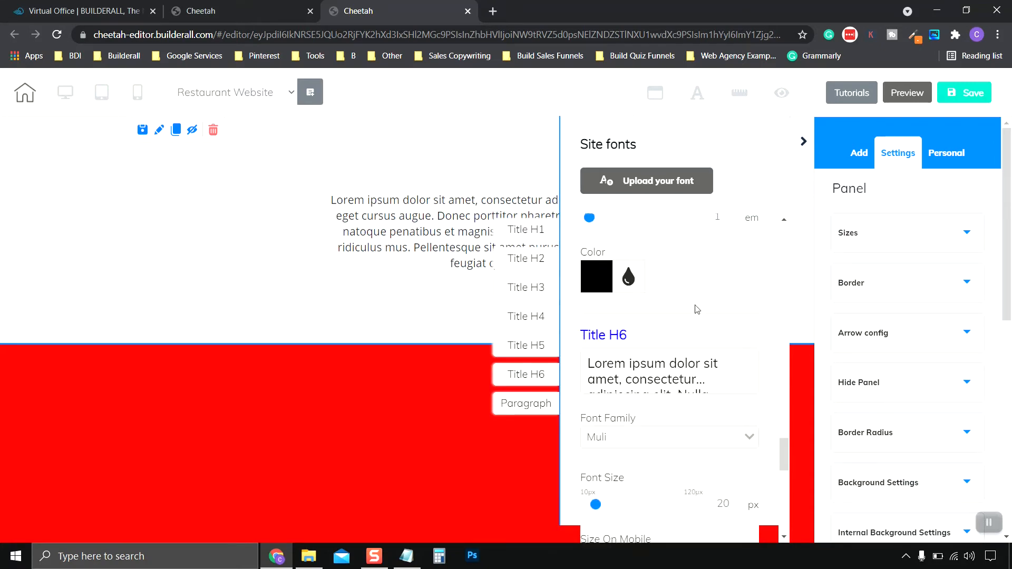
Step: Go through the font family settings for Title H6 and Paragraph, and close the site fonts settings
scroll(694, 307, down, 3)
click(694, 308)
scroll(630, 348, up, 5)
click(761, 283)
scroll(762, 283, down, 3)
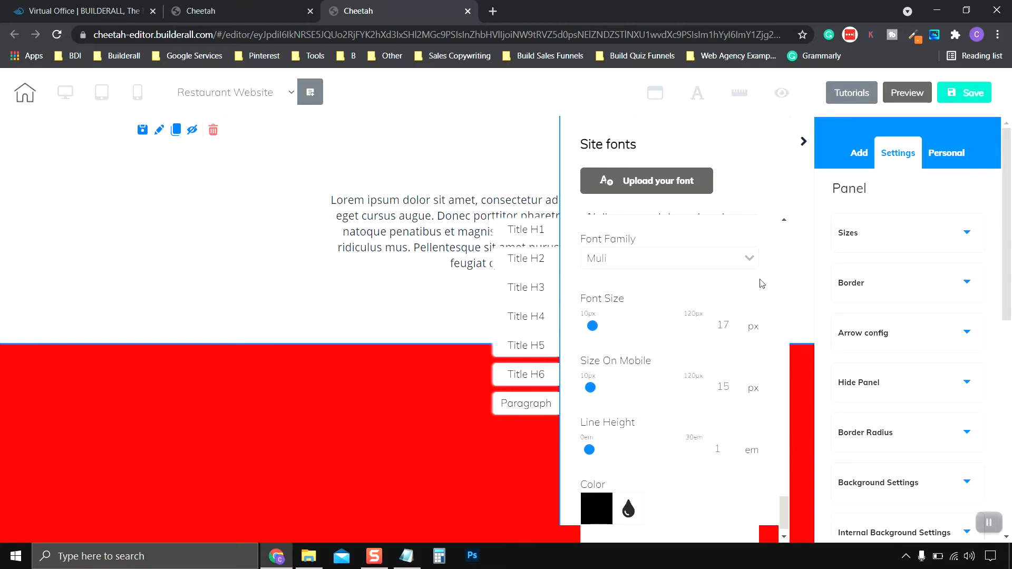
click(749, 322)
scroll(692, 375, down, 1)
click(686, 273)
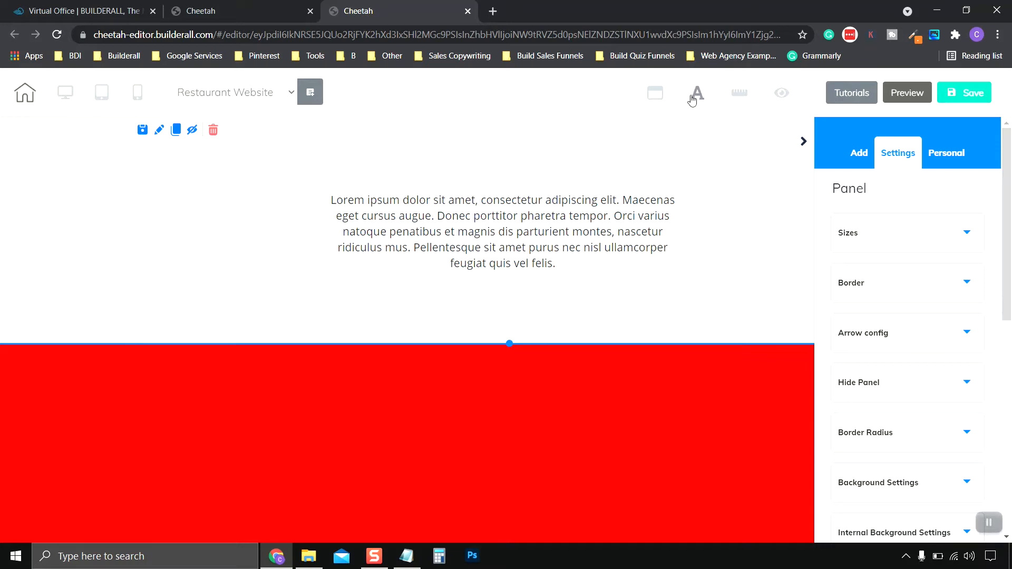
Step: Select the panel behind the text box and collapse the settings sidebar to widen the canvas
click(989, 528)
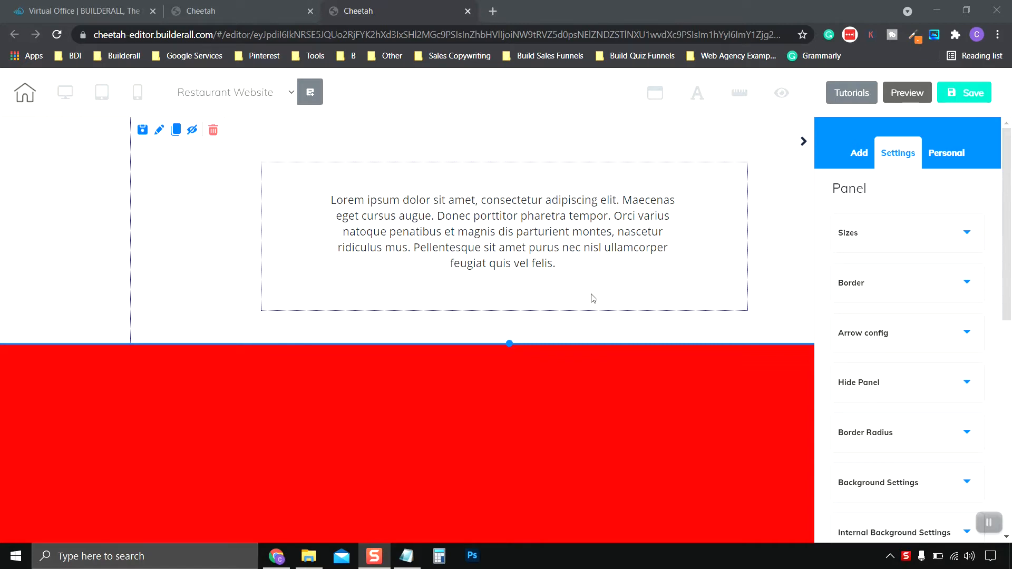
click(227, 211)
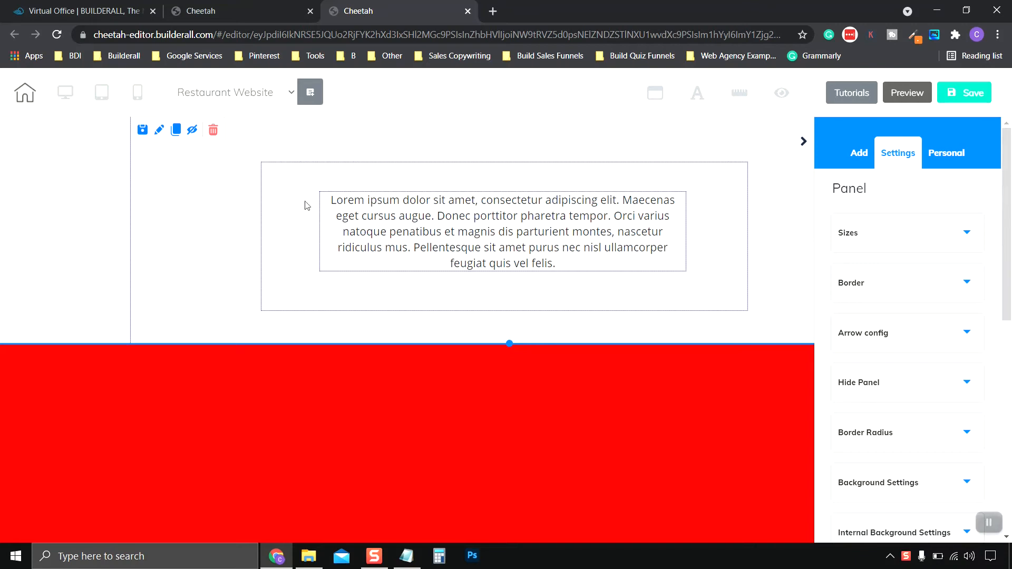
click(804, 143)
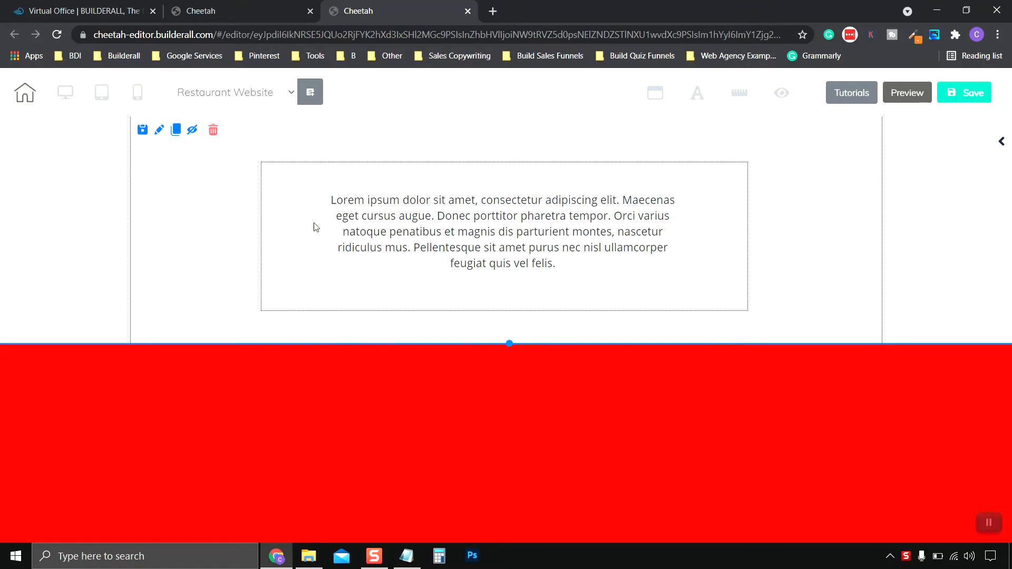
Step: Compare the editing options of the box and the text inside it, and open the settings of the panel behind them
click(264, 228)
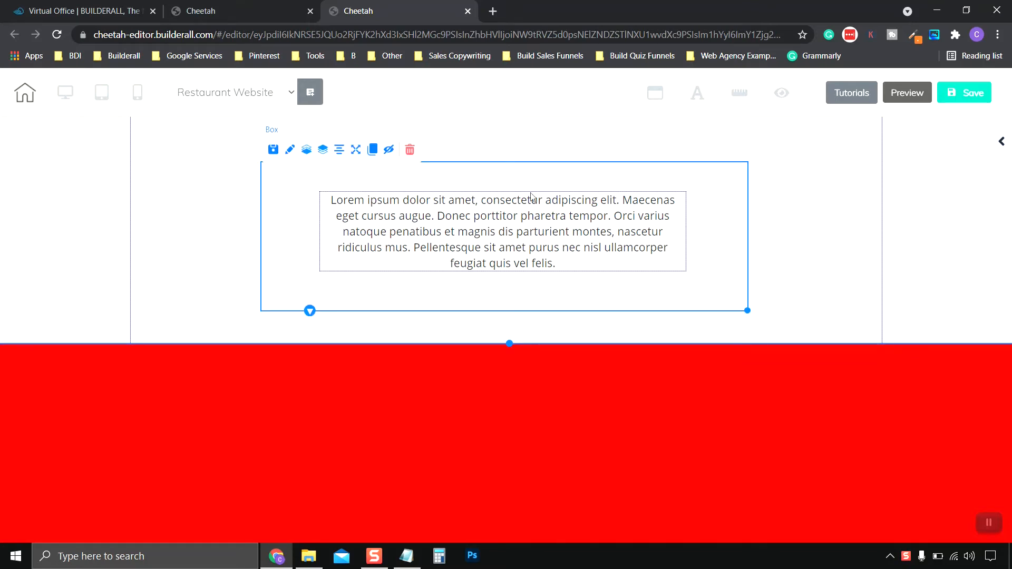
click(394, 243)
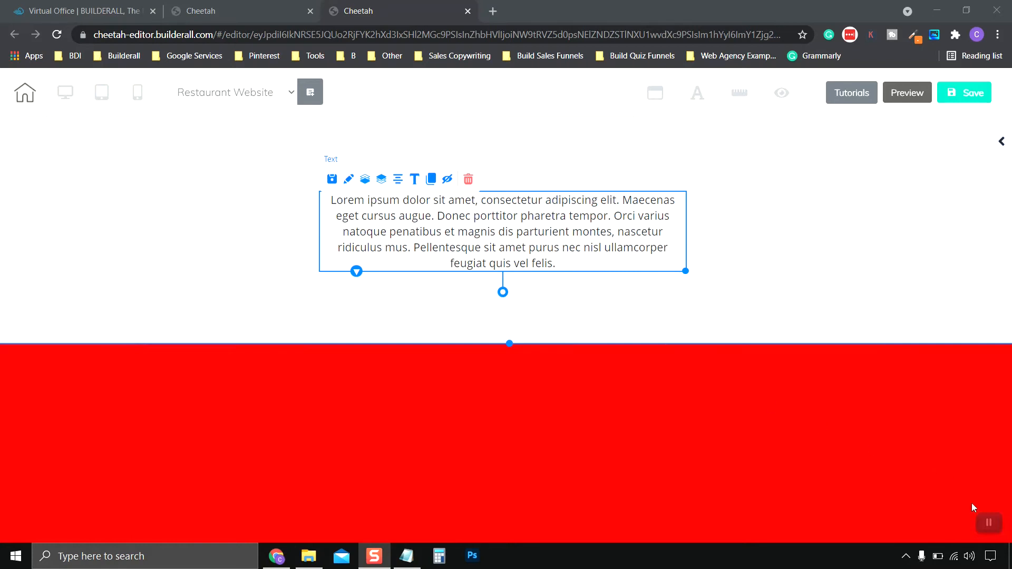
click(219, 190)
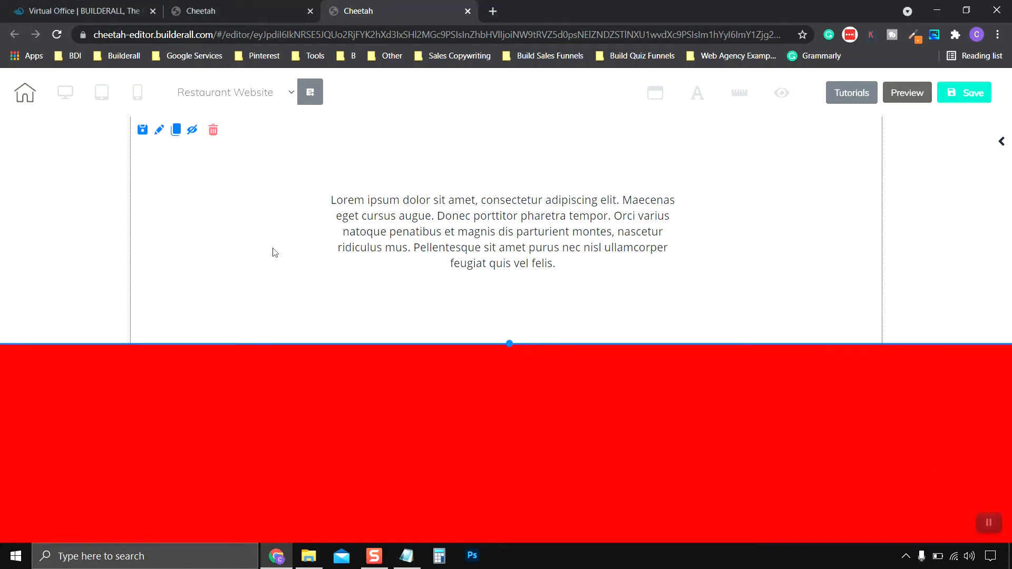
click(159, 131)
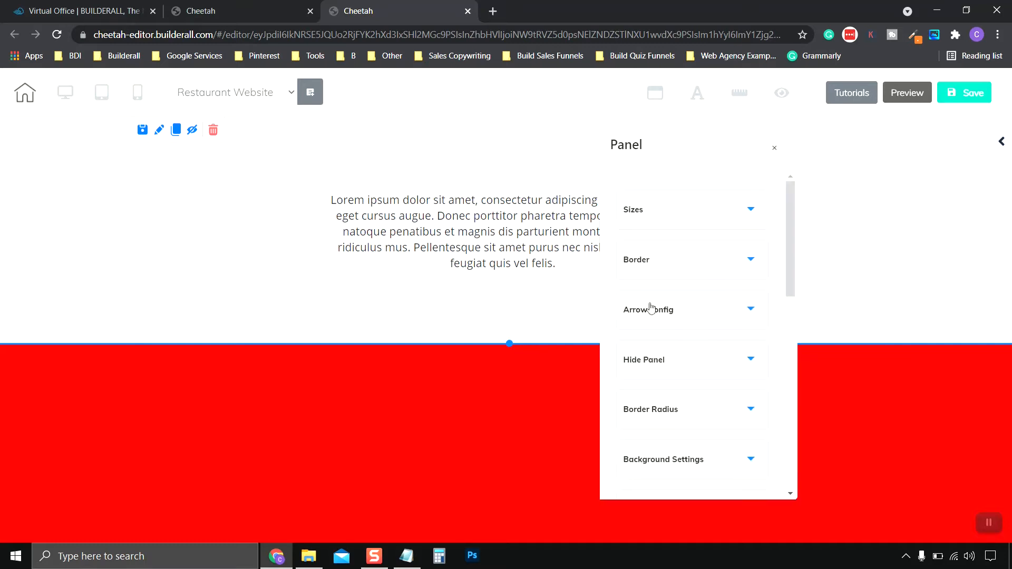
Step: Close the floating panel settings, expand the collapsed sidebar and open the panel's settings there
click(775, 148)
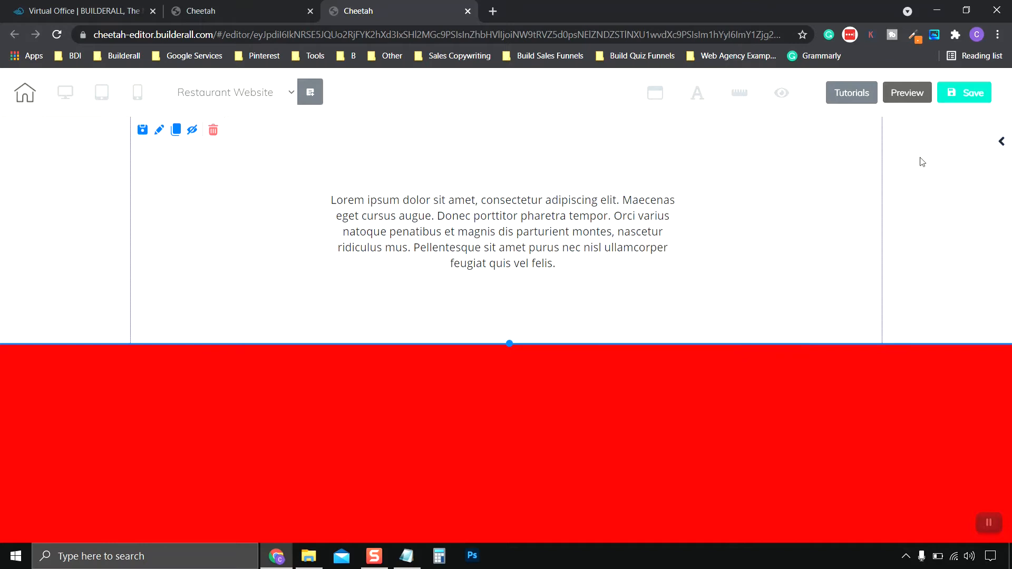
click(1002, 143)
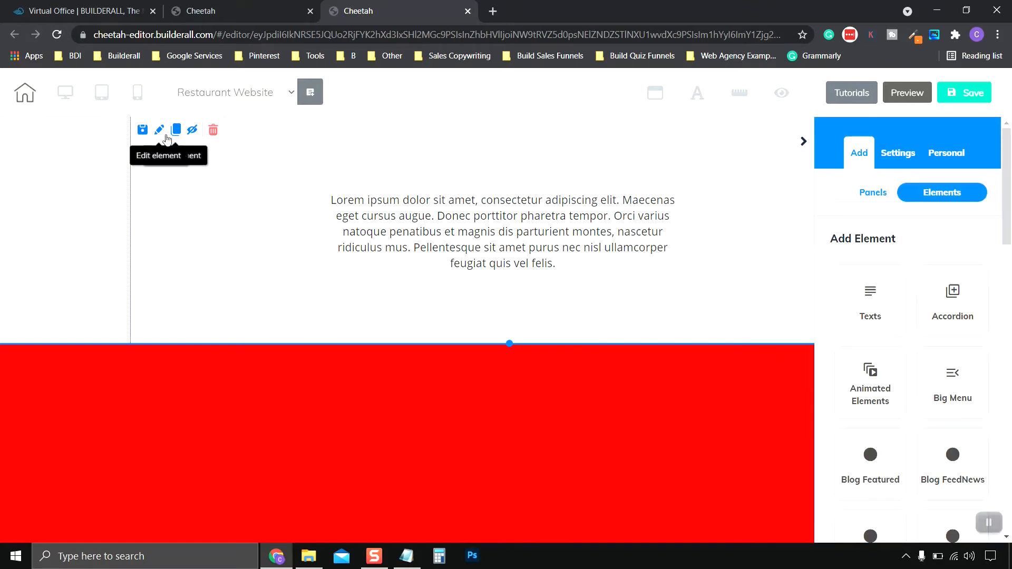
click(159, 129)
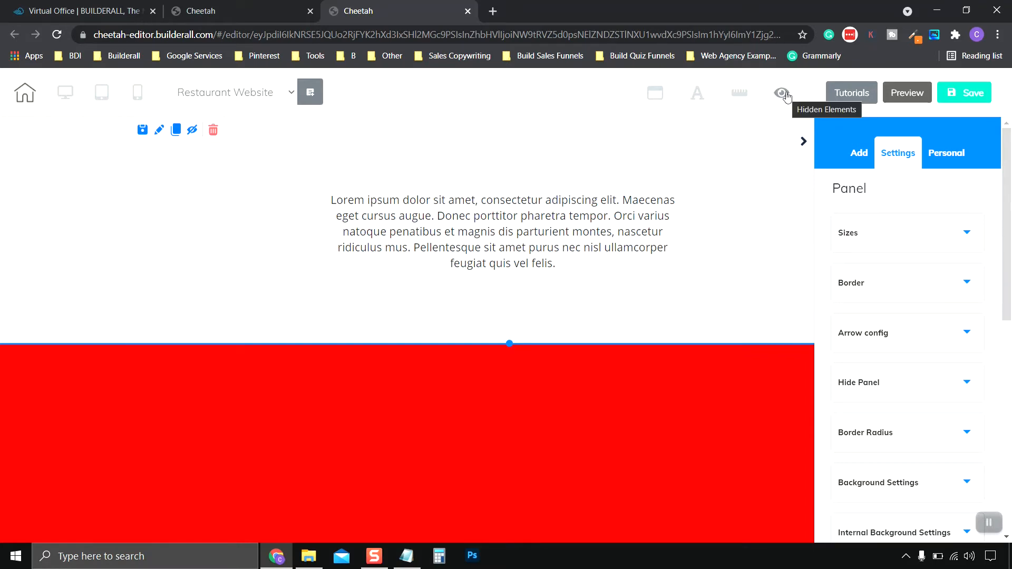
Step: Show the rulers and place a vertical guide at about 295 beside the start of the text lines
click(741, 96)
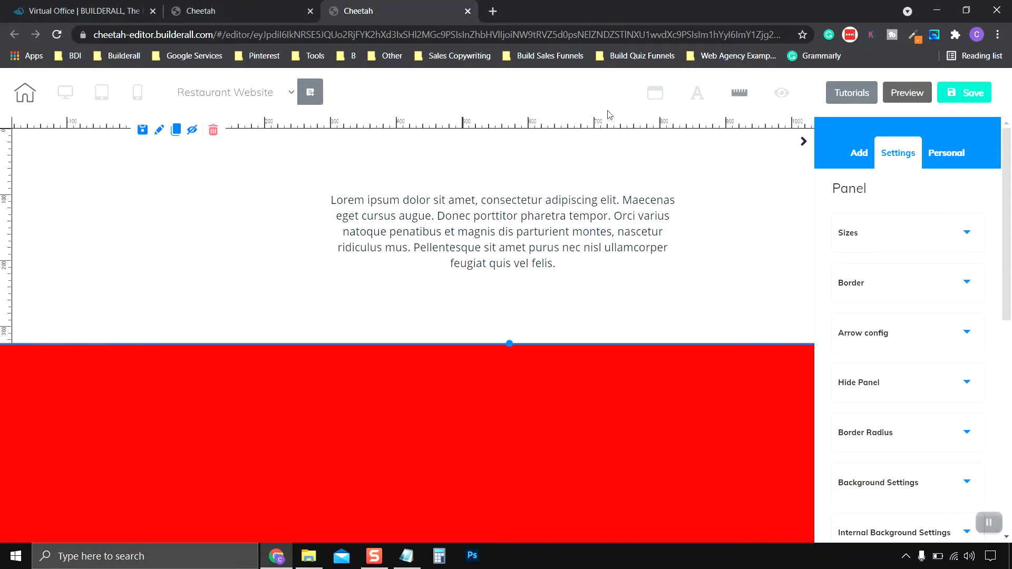
click(372, 121)
drag(372, 121, 327, 121)
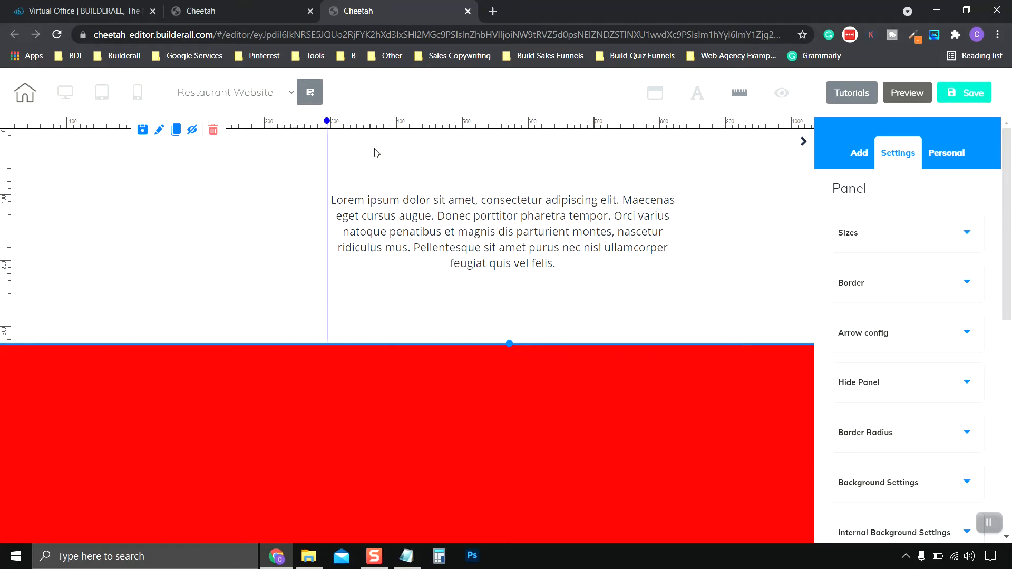
click(696, 124)
click(696, 122)
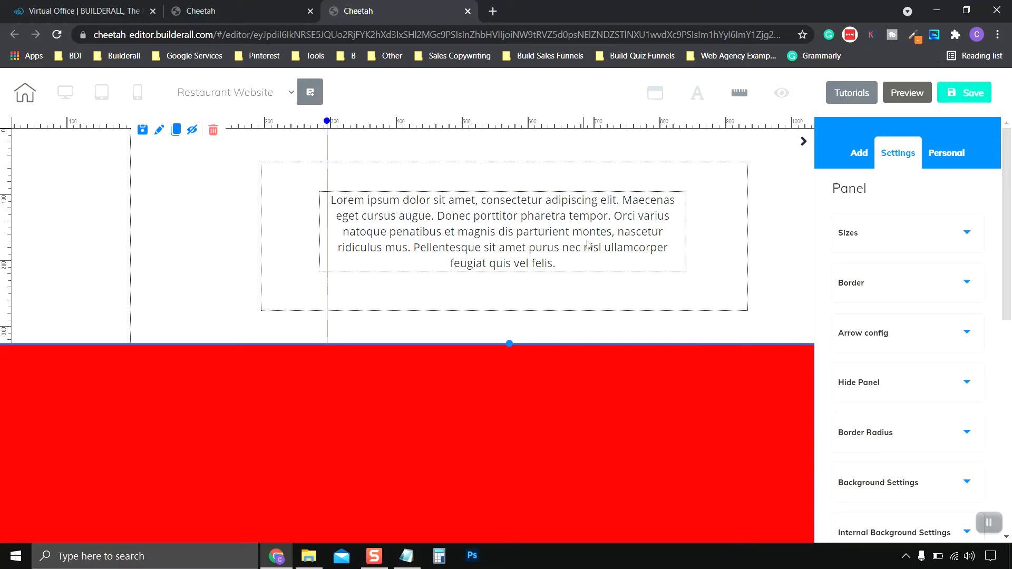
Step: Remove the vertical guide from the canvas and hide the rulers
click(327, 121)
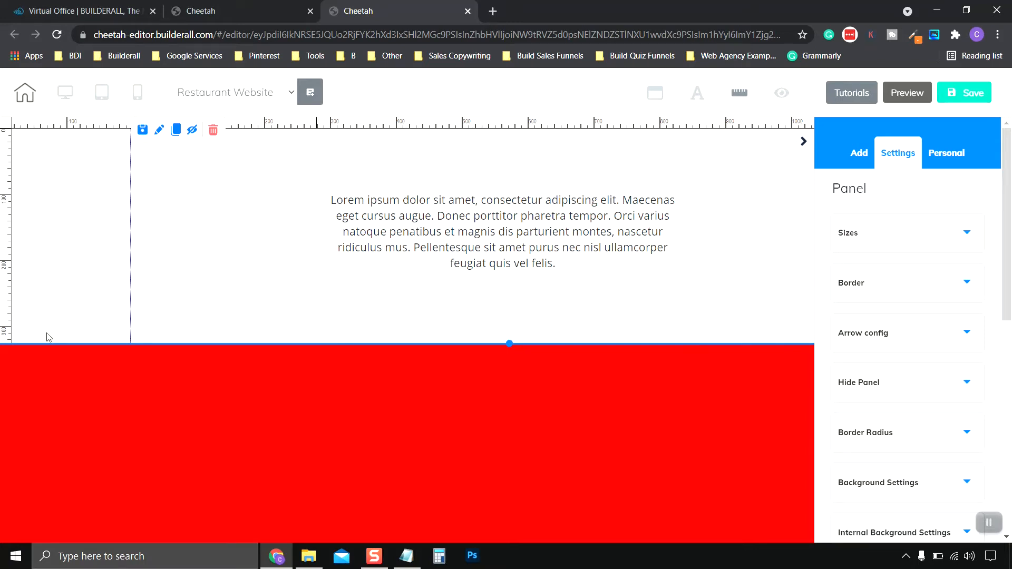
click(5, 336)
click(5, 336)
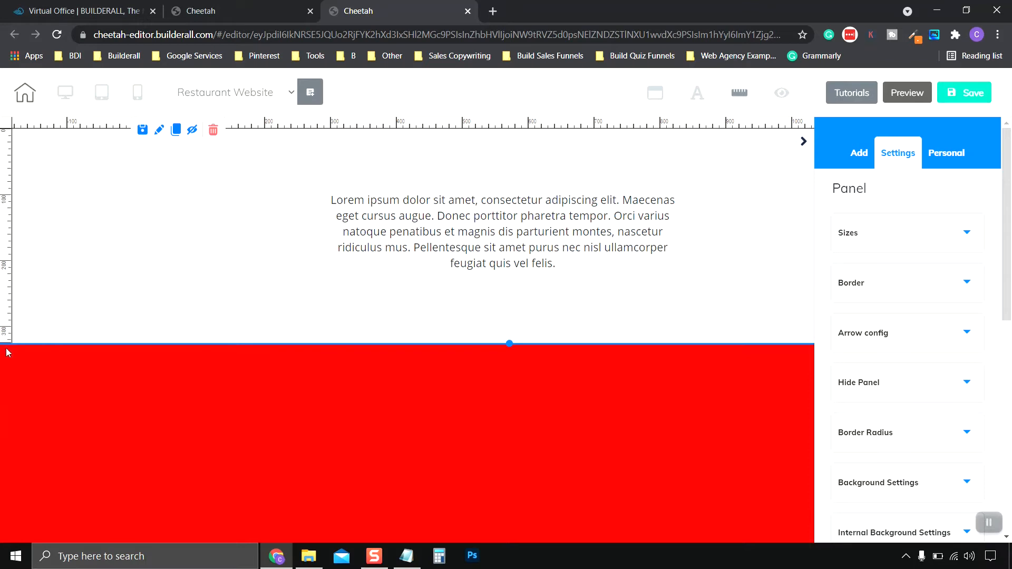
click(736, 101)
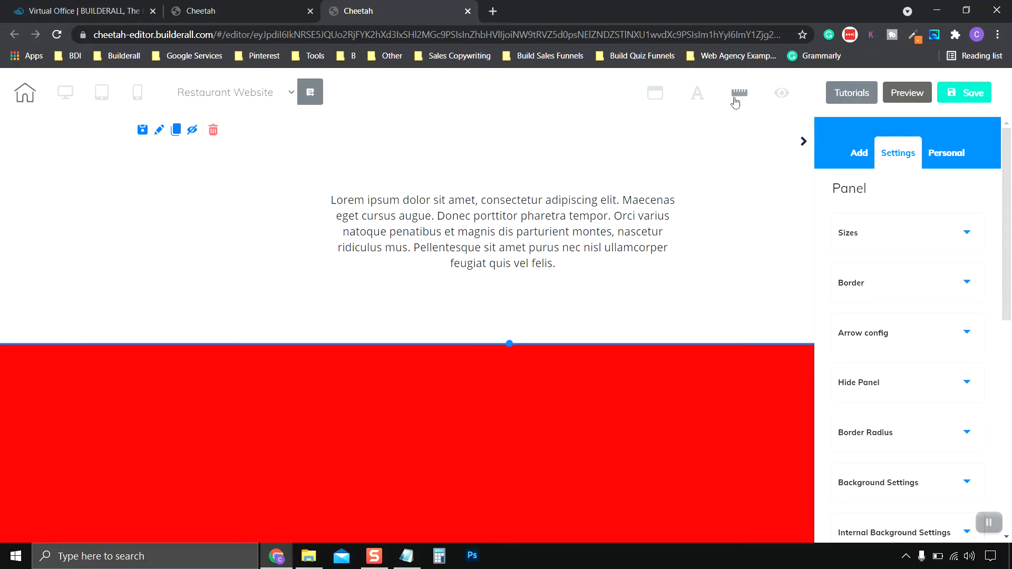
Step: Hide the lorem ipsum text element and restore it from the hidden elements list
click(783, 96)
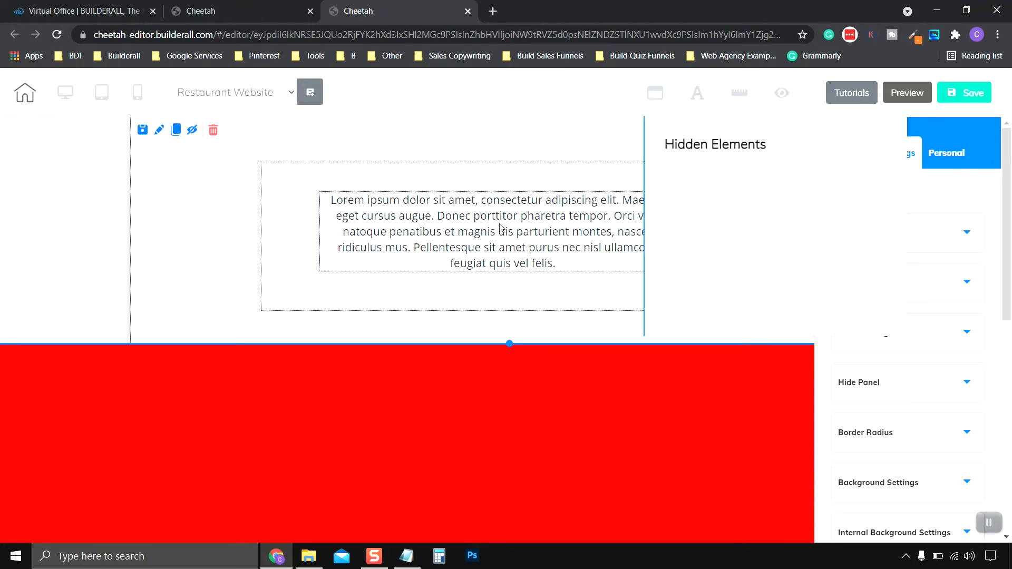
click(460, 235)
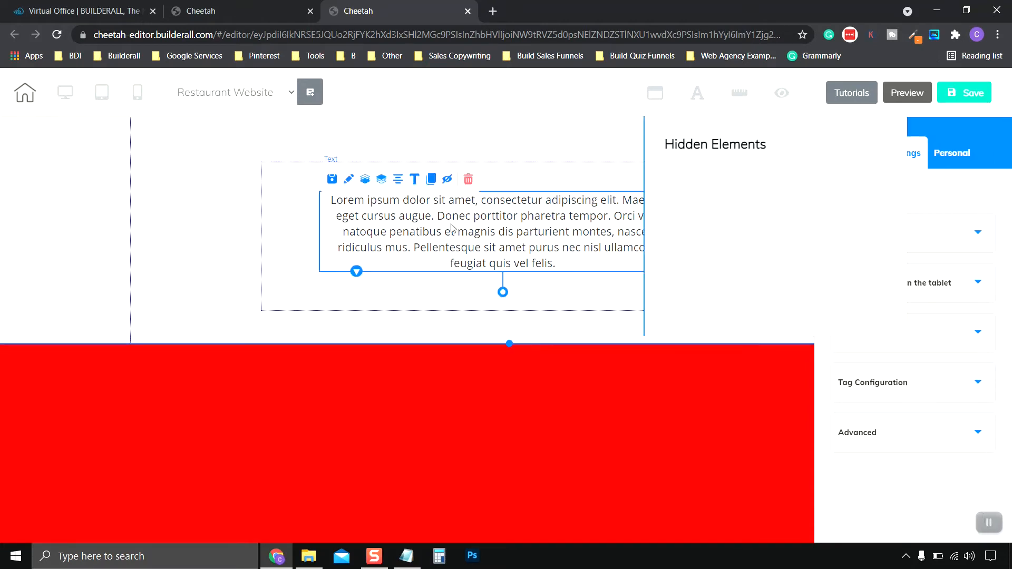
click(448, 181)
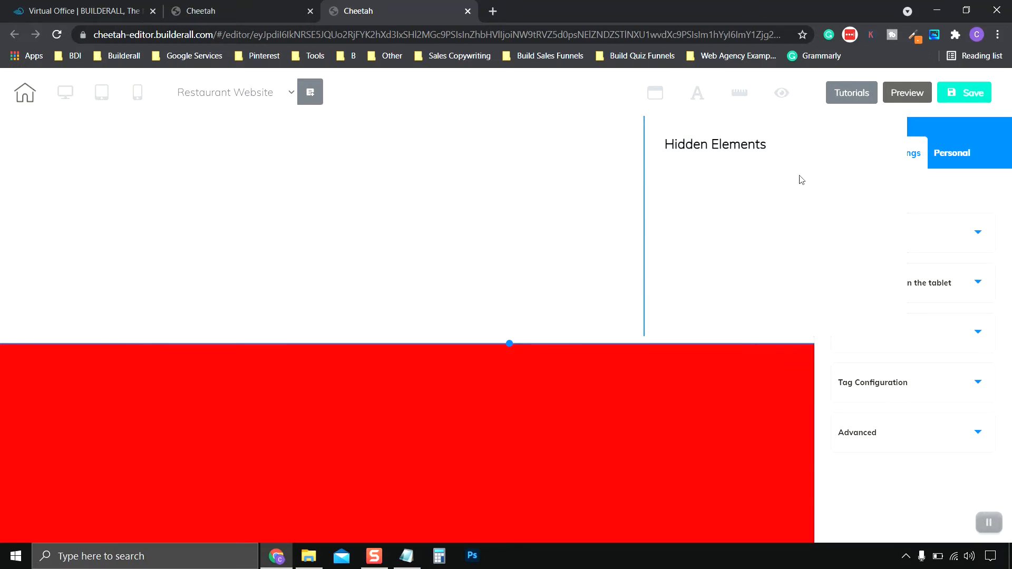
click(662, 191)
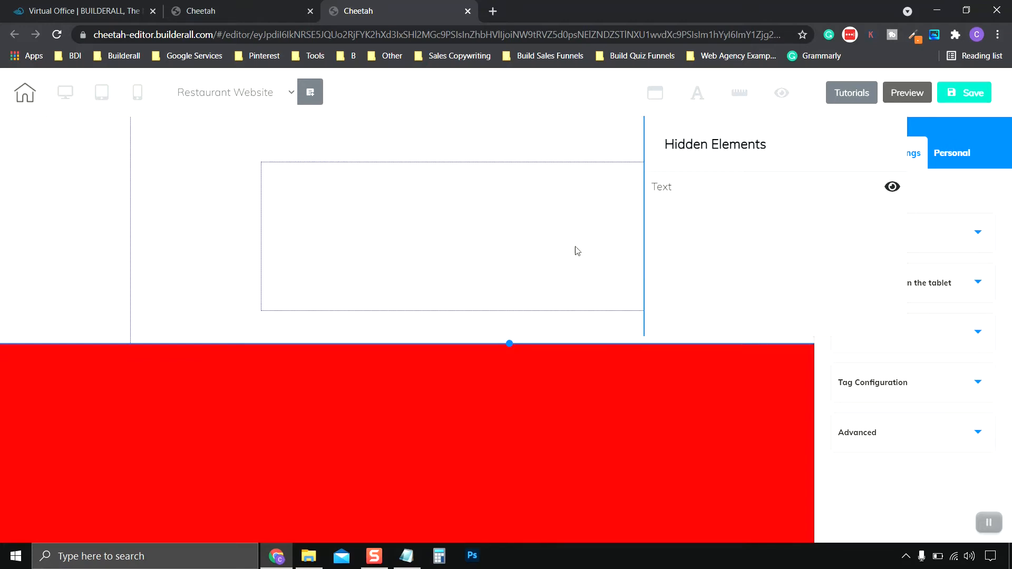
click(892, 187)
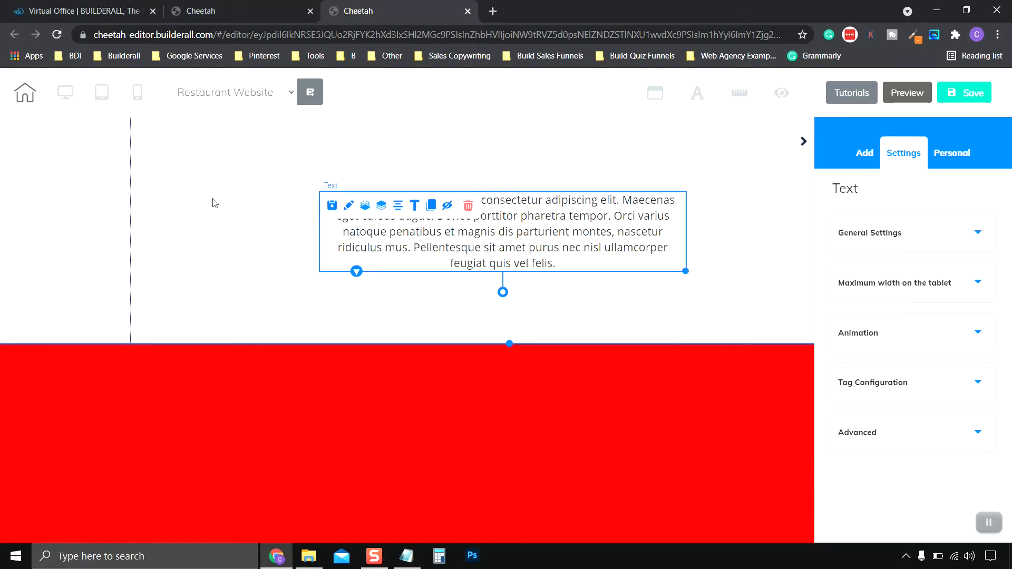
Step: Delete the panel holding the lorem ipsum text and change the page background colour to white
click(240, 252)
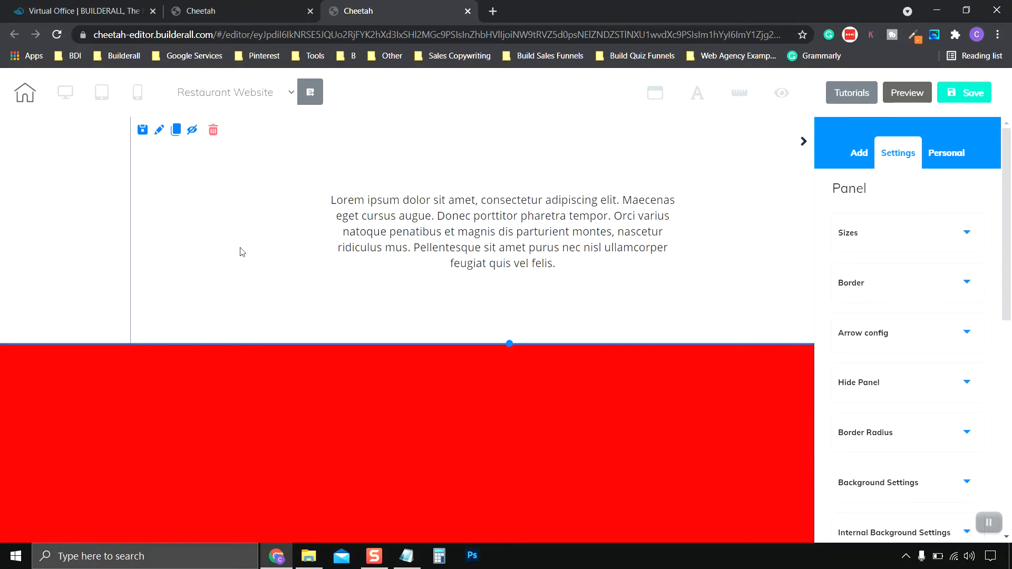
click(213, 130)
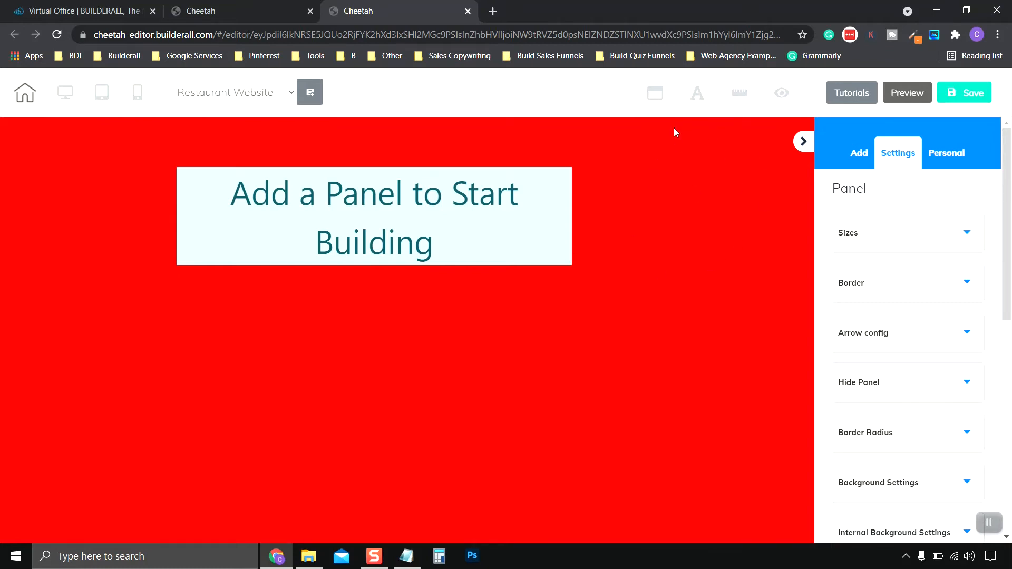
click(655, 93)
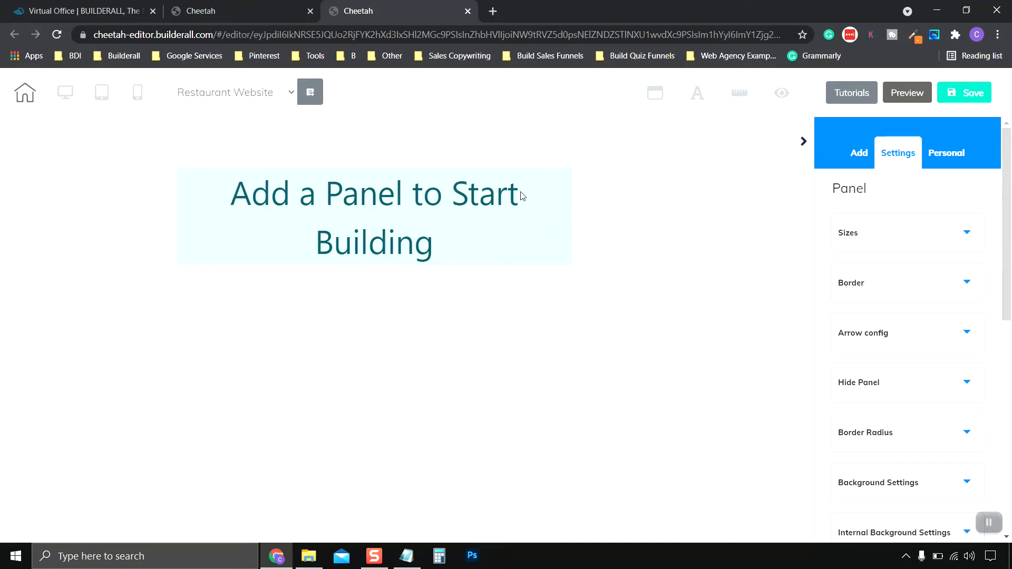
Step: Add a blank panel to the empty page
drag(239, 194, 505, 248)
click(348, 198)
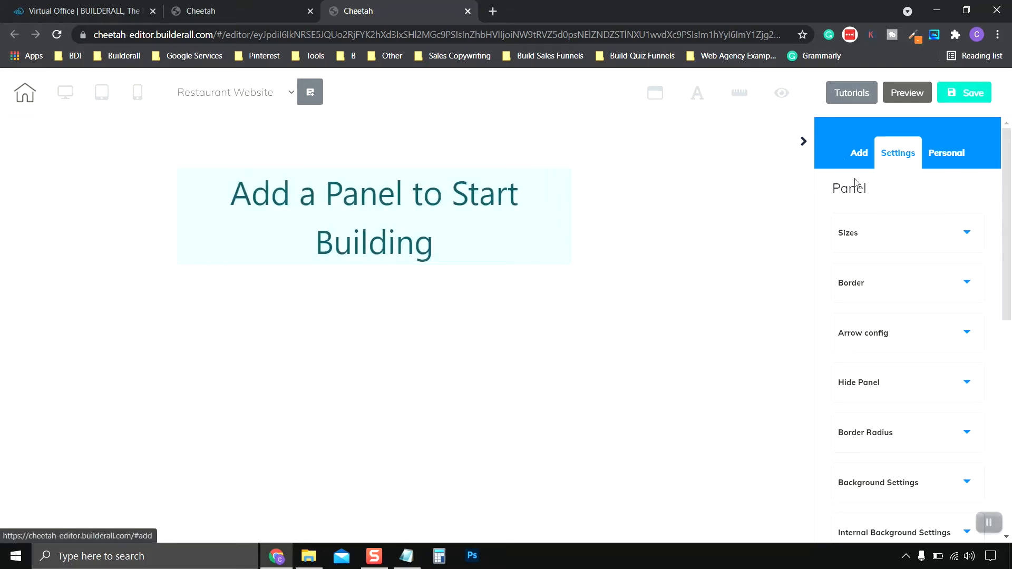
click(859, 152)
click(877, 194)
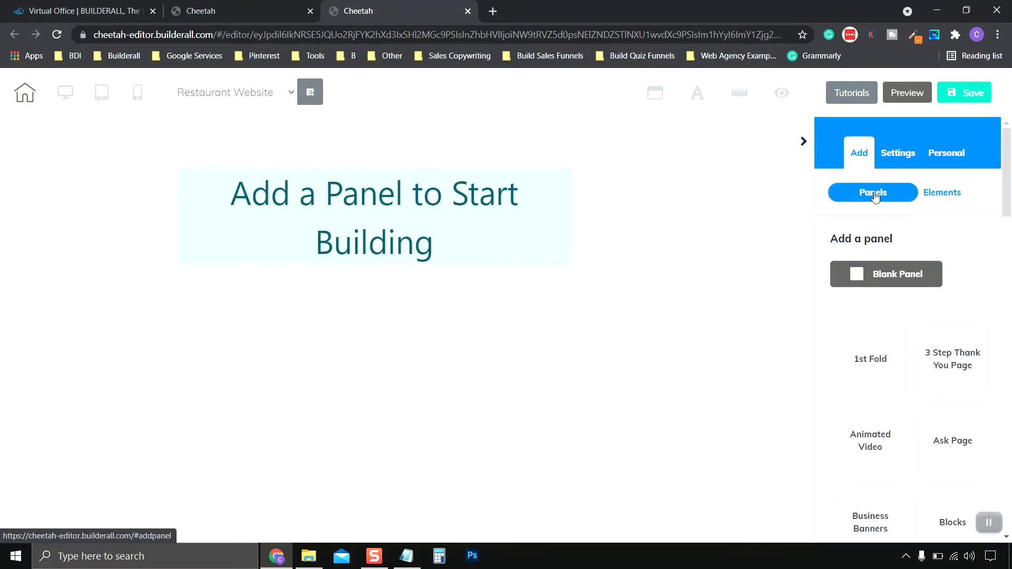
click(890, 280)
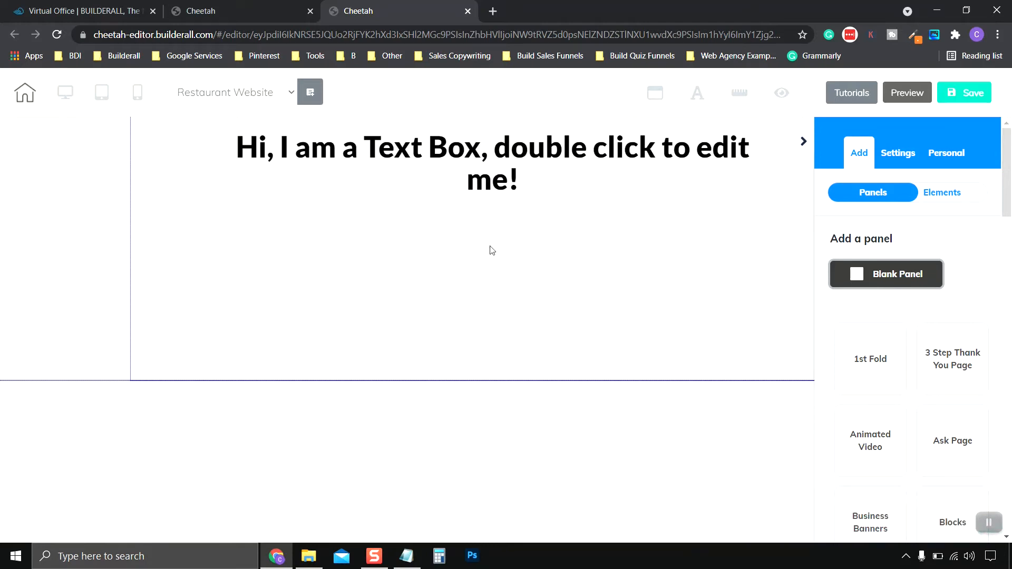
Step: Delete the default heading text box from the new panel and confirm the deletion
click(518, 158)
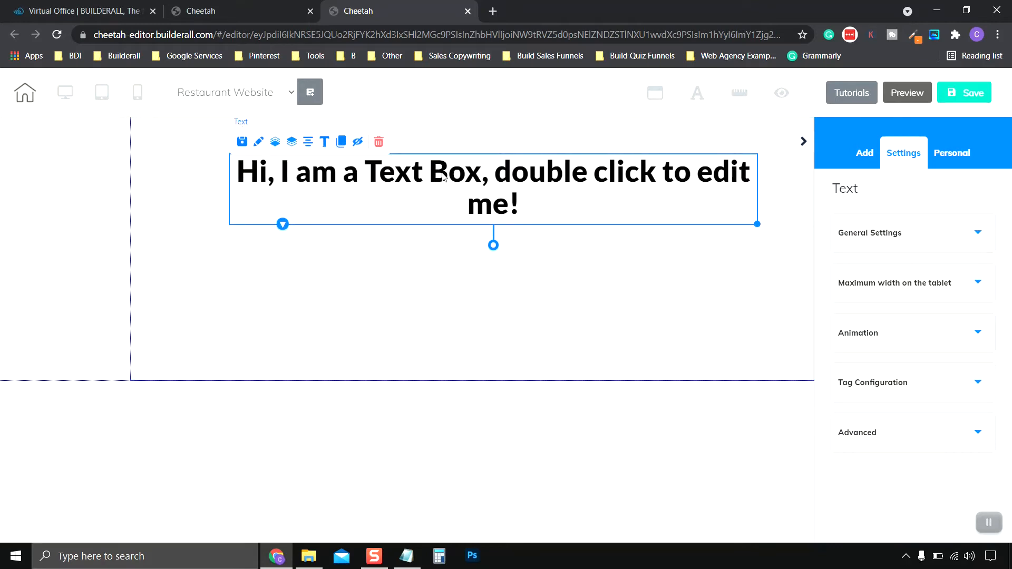
click(379, 142)
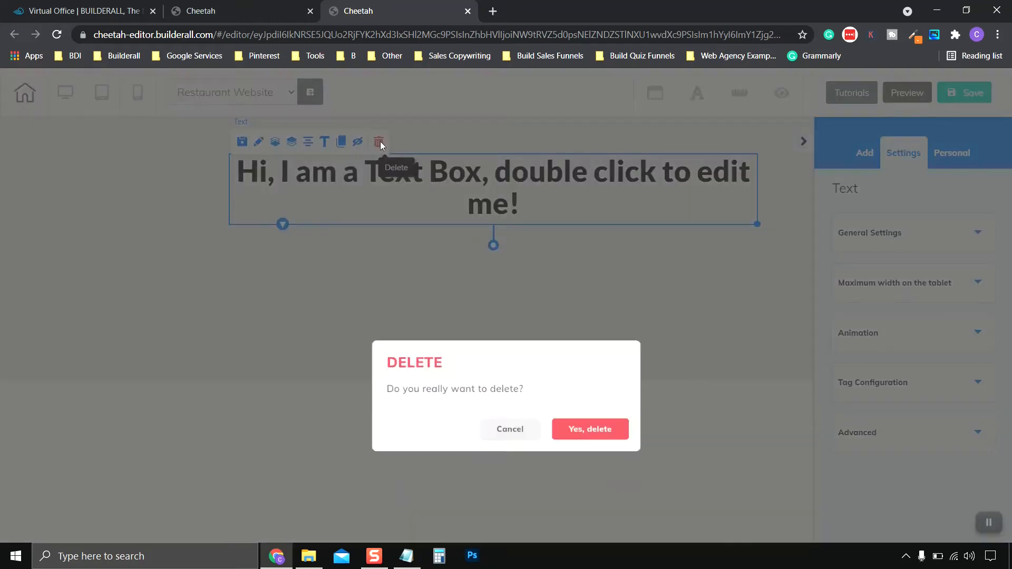
click(630, 345)
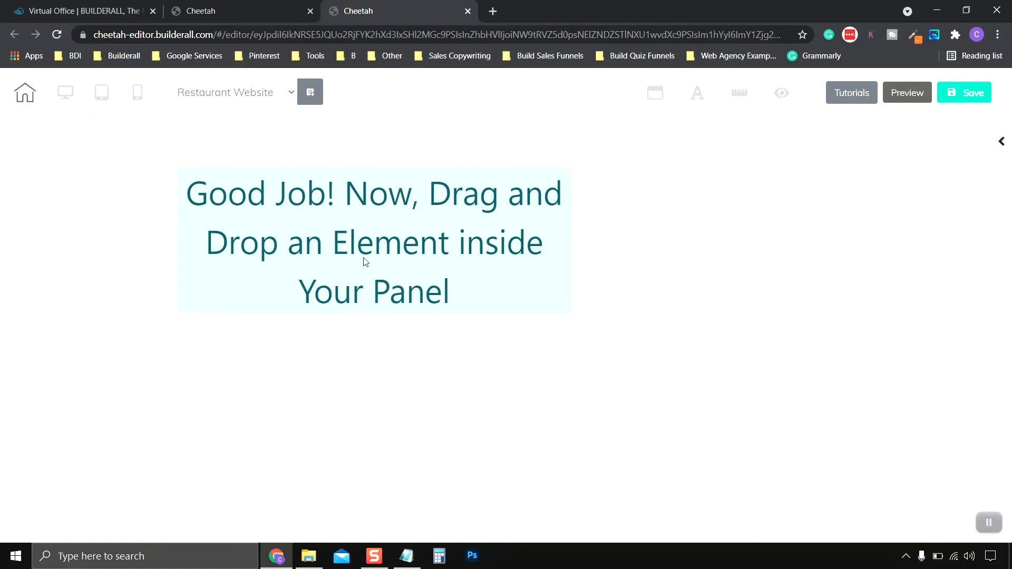
Step: Select the empty panel and open its background settings
click(184, 156)
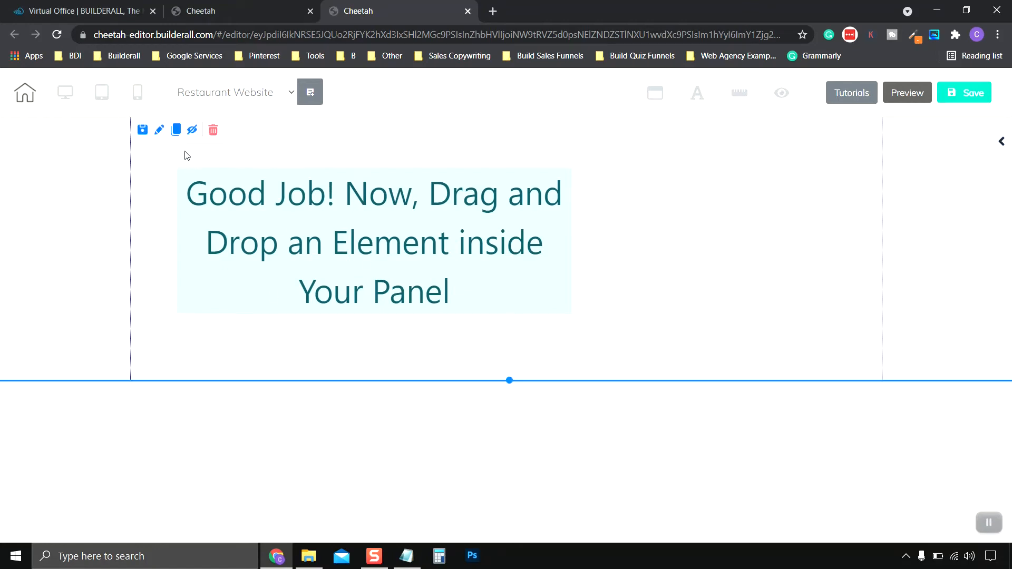
click(160, 132)
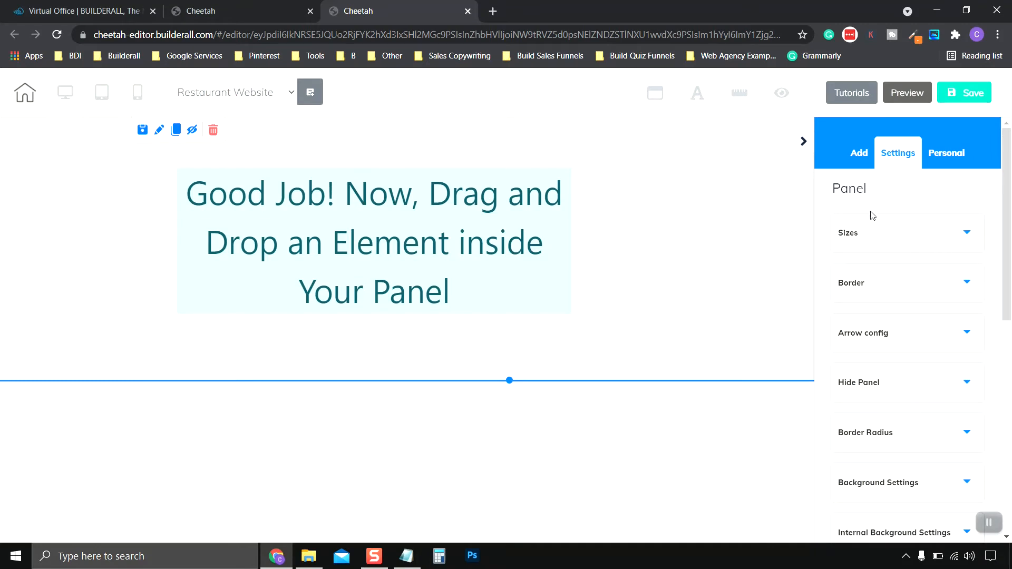
scroll(915, 248, down, 3)
scroll(918, 250, down, 1)
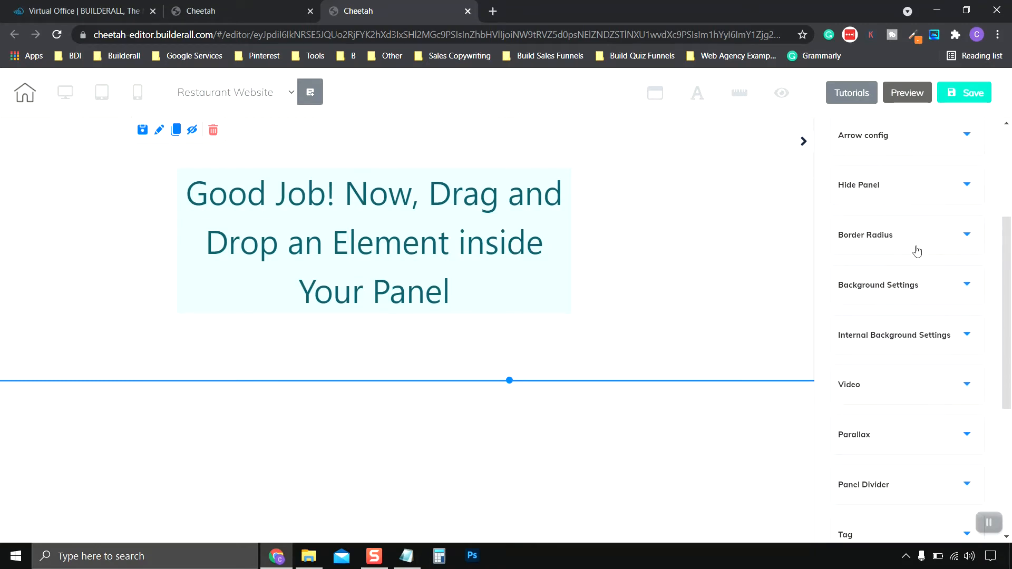
click(922, 287)
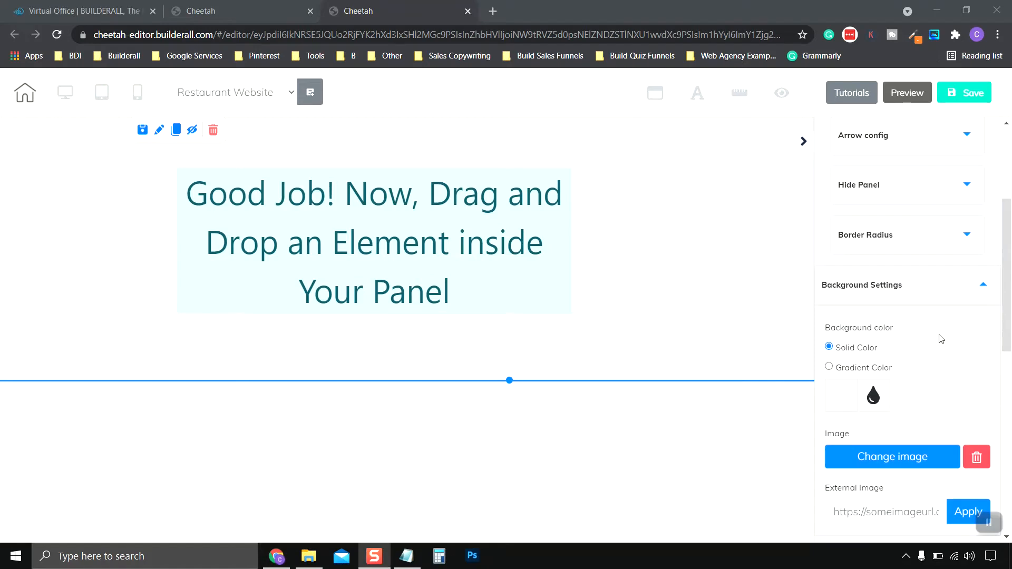
scroll(938, 335, down, 1)
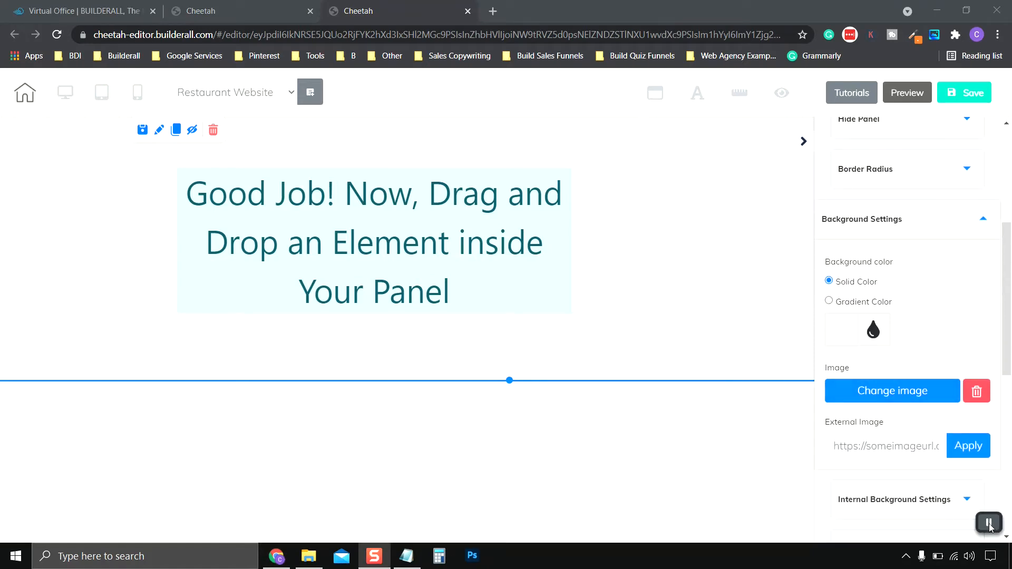
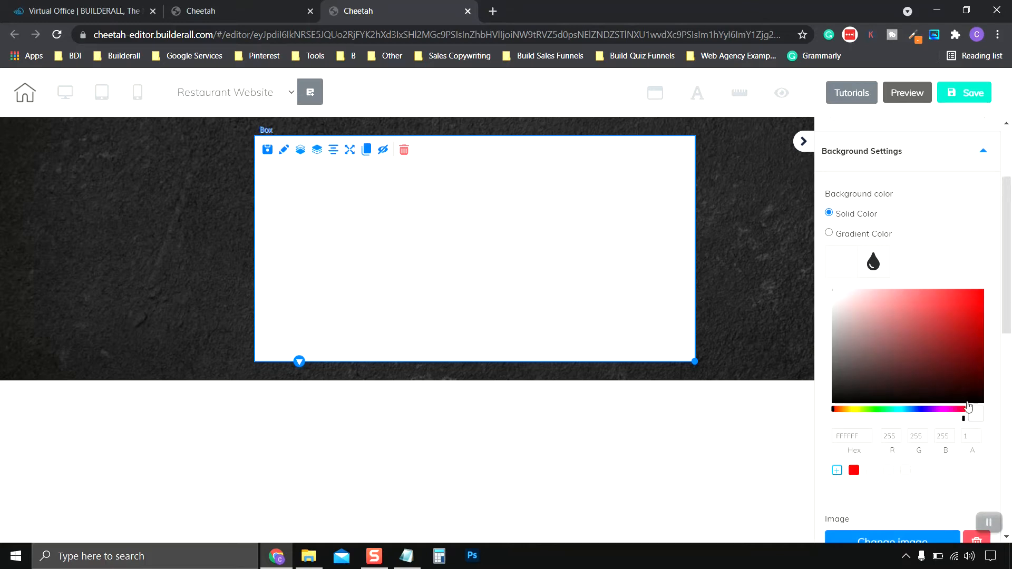
Step: Make the box fully transparent by setting its background colour's alpha to 0, and close its background settings
drag(962, 418, 831, 418)
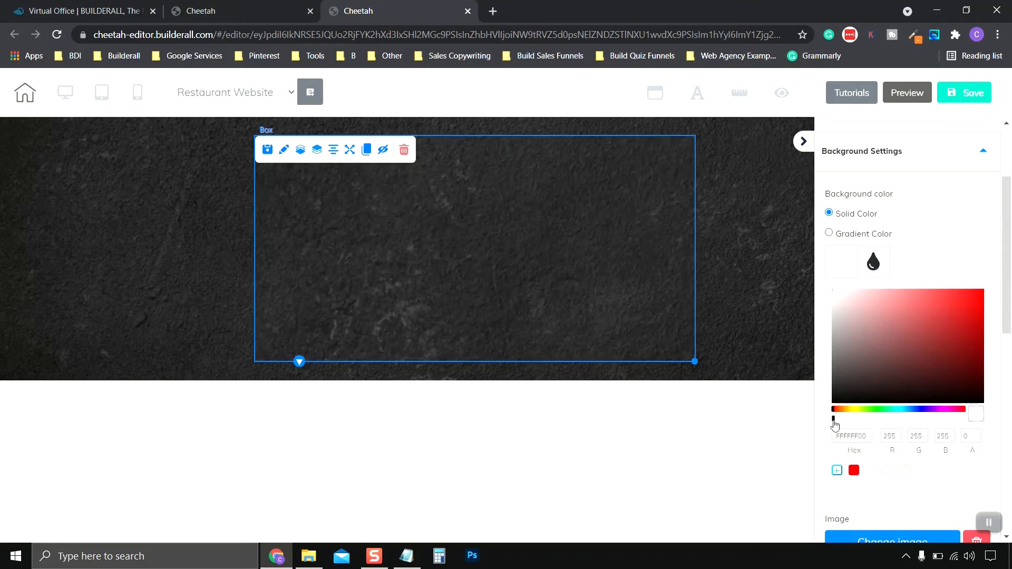
click(926, 264)
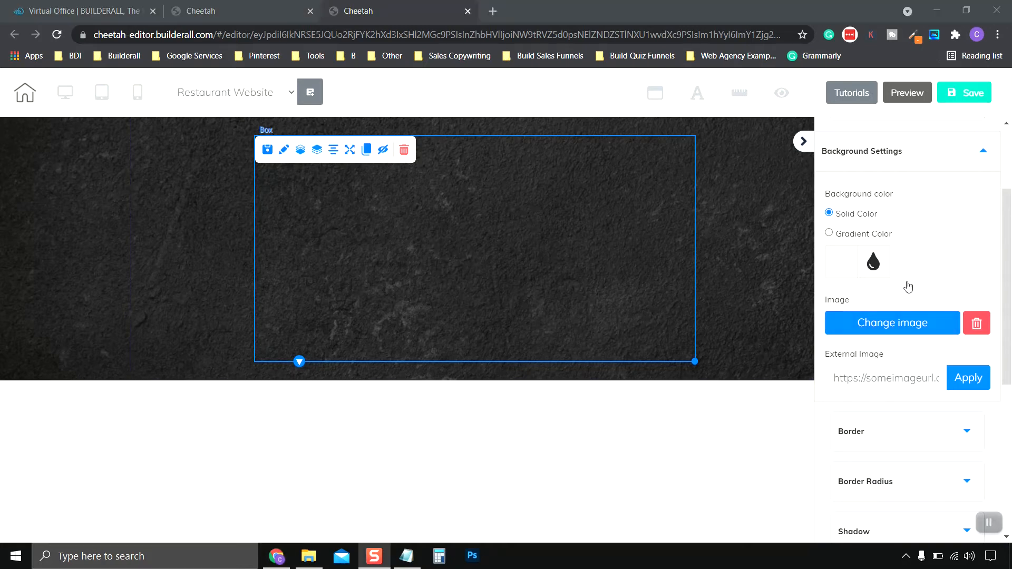
click(928, 159)
Step: Set the box's border colour to white (FFFFFF) with lowered opacity and close its border settings
click(910, 213)
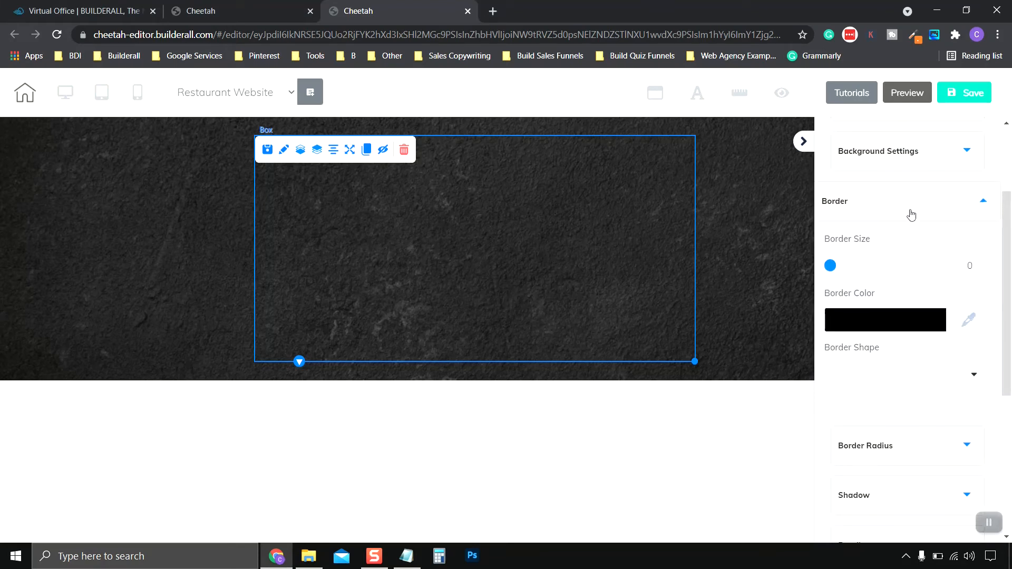
click(736, 267)
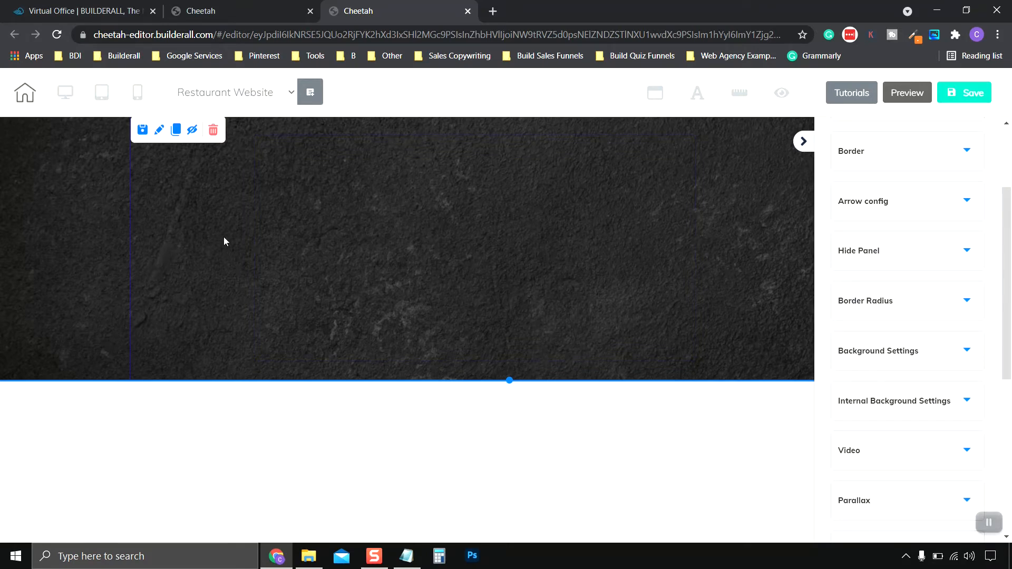
click(259, 242)
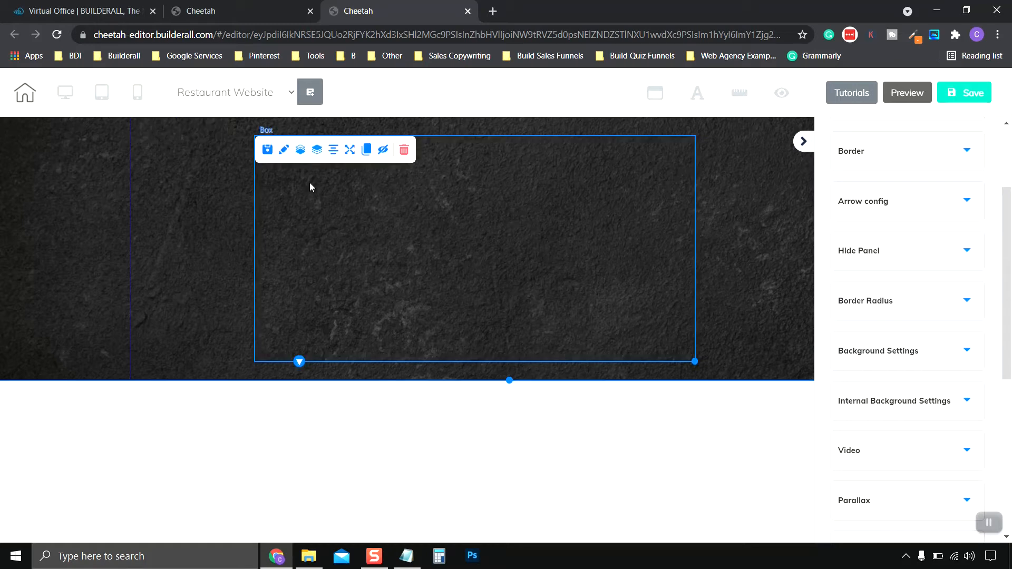
click(284, 153)
click(906, 203)
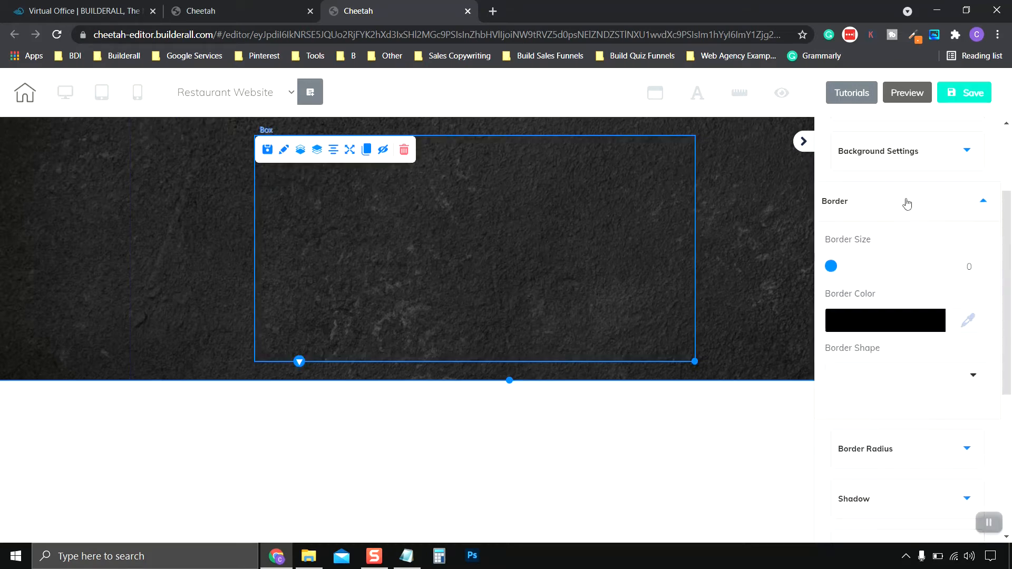
click(880, 328)
drag(852, 357, 833, 340)
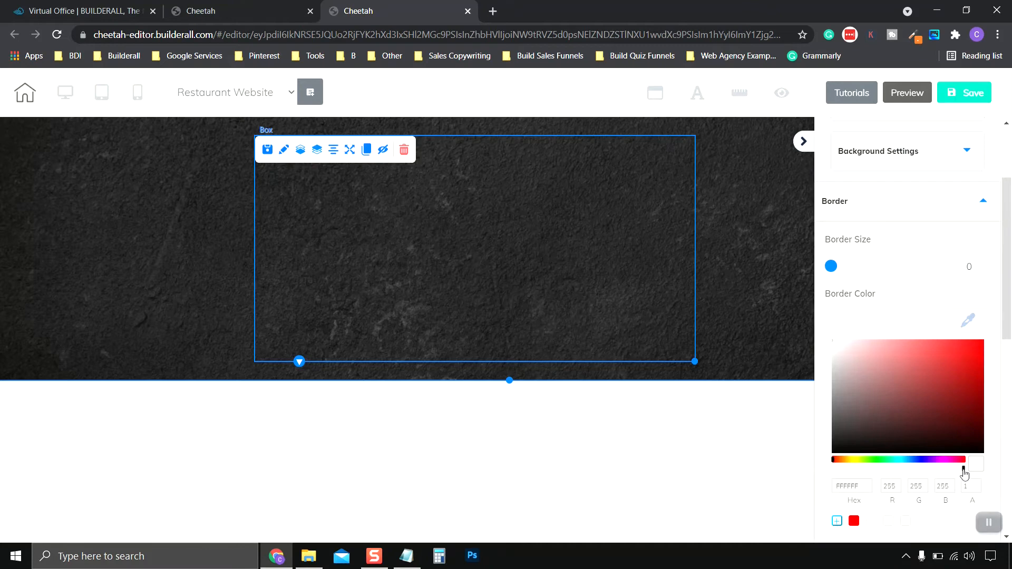
drag(869, 469, 822, 470)
click(840, 202)
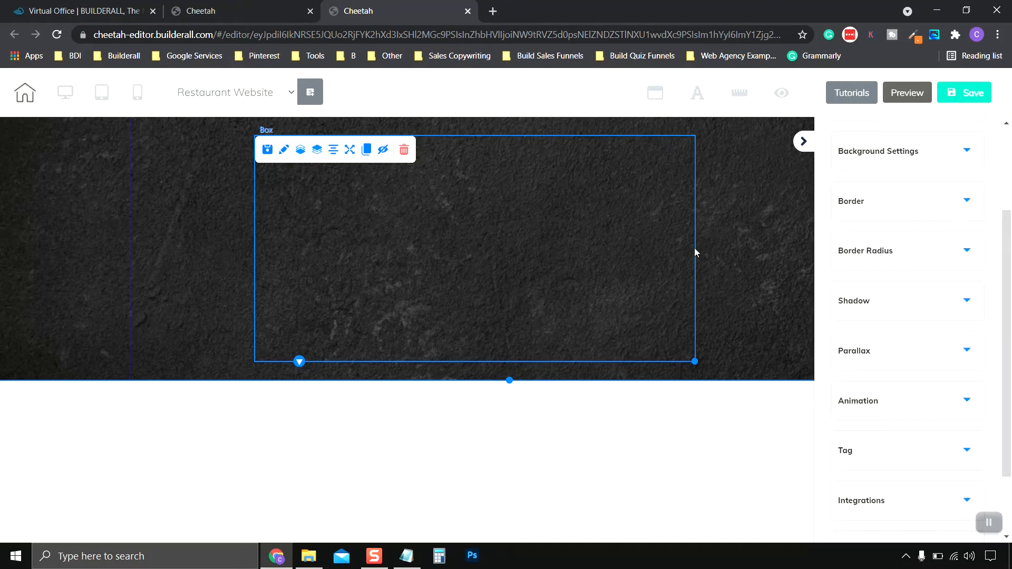
Step: Move the box slightly up and to the right within the dark panel
click(989, 522)
drag(262, 213, 285, 210)
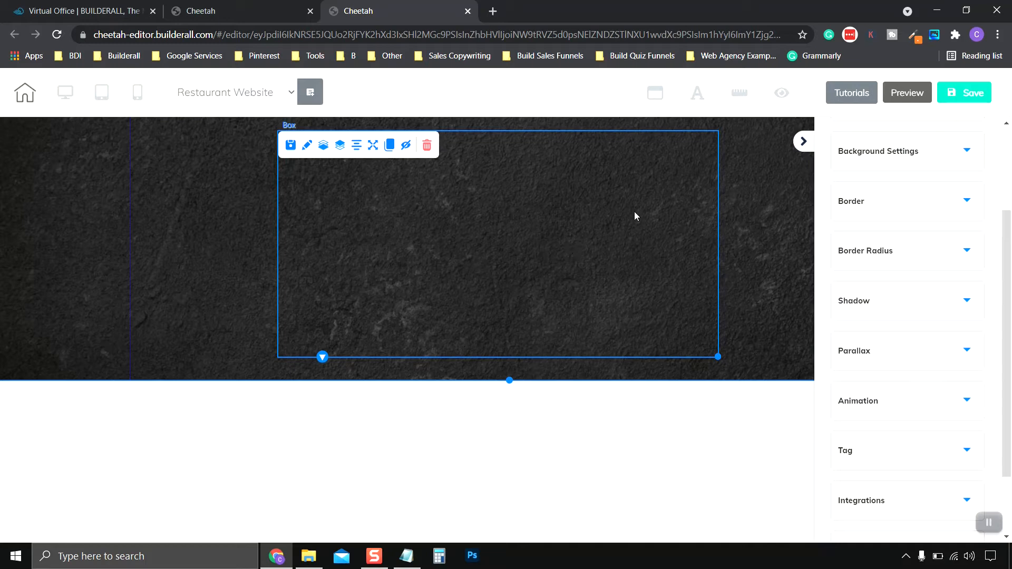
click(990, 522)
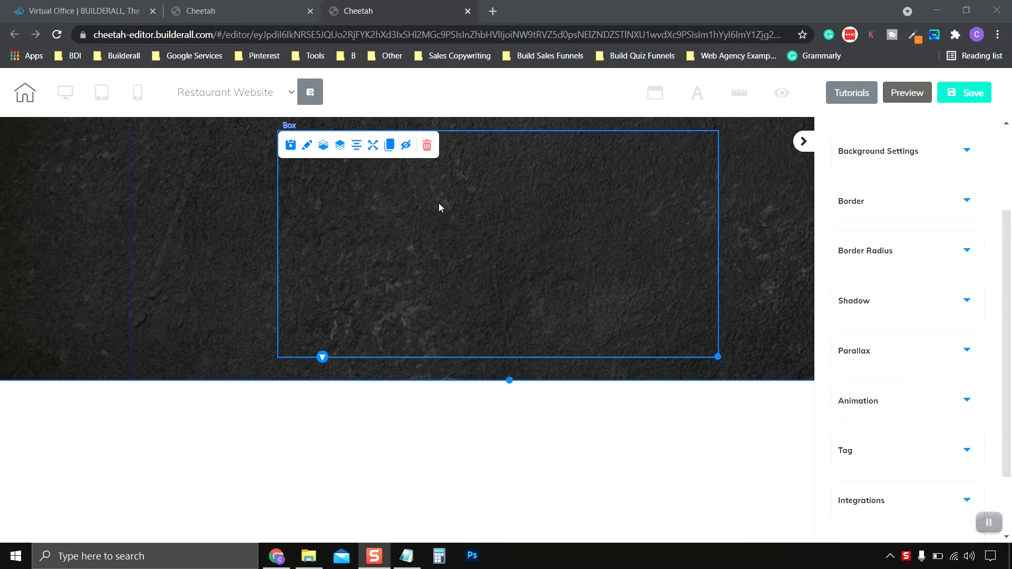
click(370, 245)
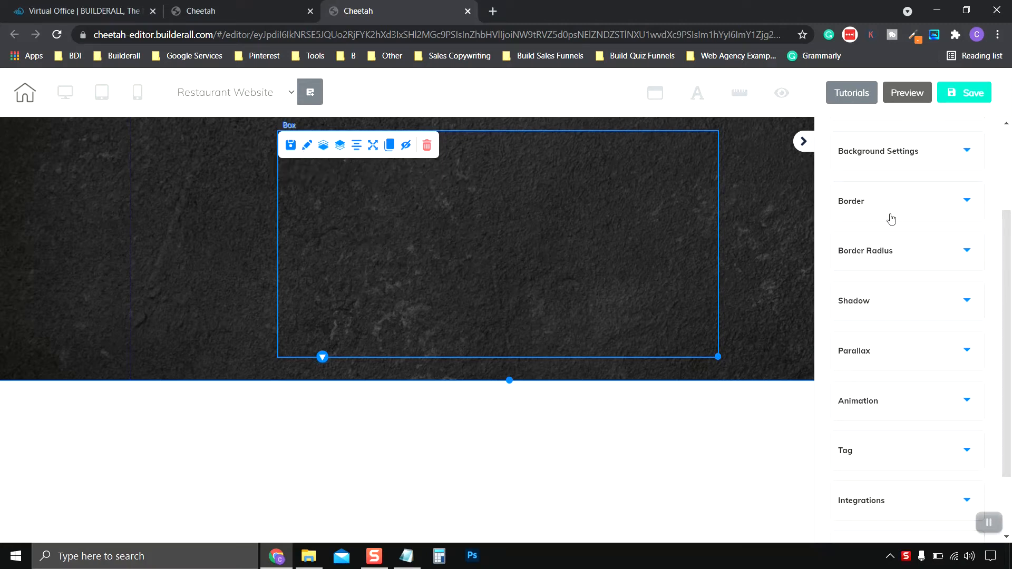
Step: Add a Title H1 text element inside the box
scroll(891, 218, up, 3)
click(862, 153)
click(951, 194)
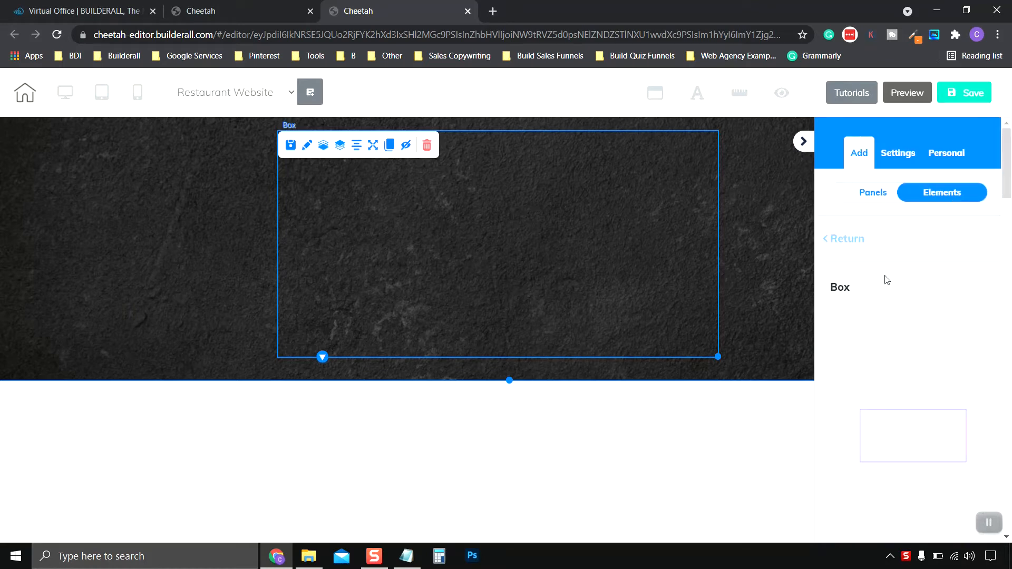
scroll(885, 375, down, 3)
scroll(887, 324, up, 3)
click(851, 240)
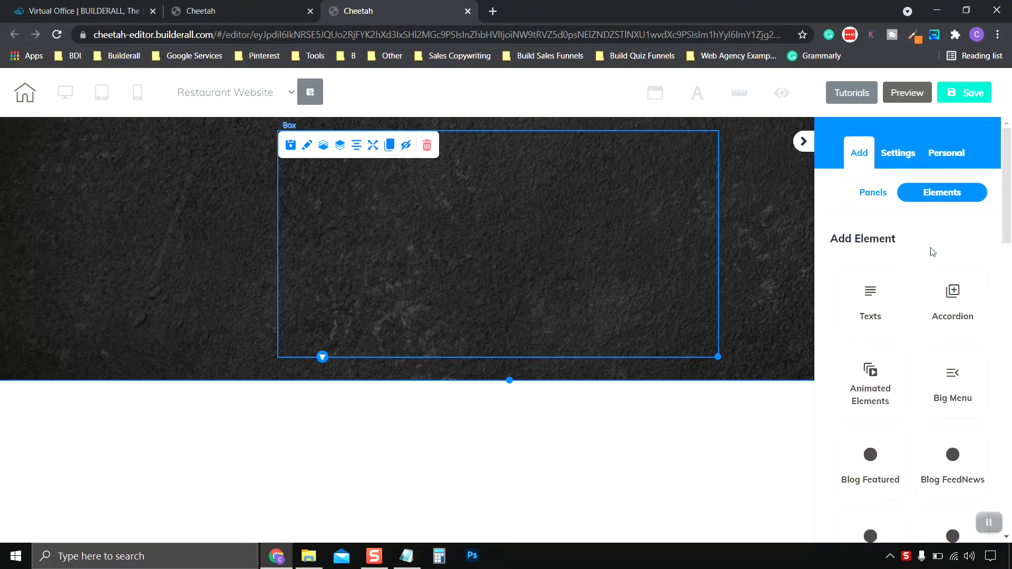
click(874, 301)
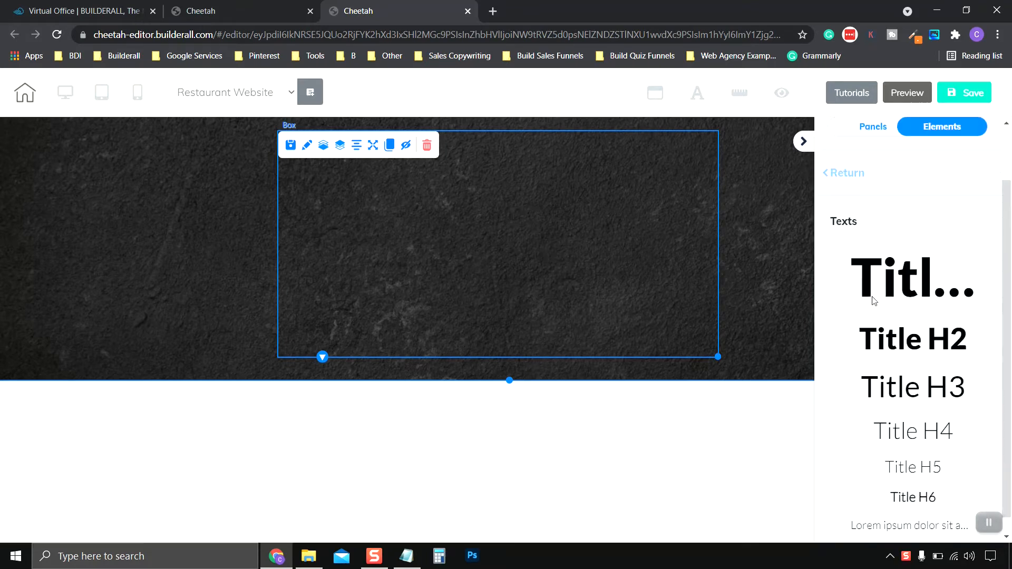
scroll(873, 298, down, 1)
scroll(909, 326, up, 2)
drag(909, 327, 612, 226)
drag(704, 223, 680, 222)
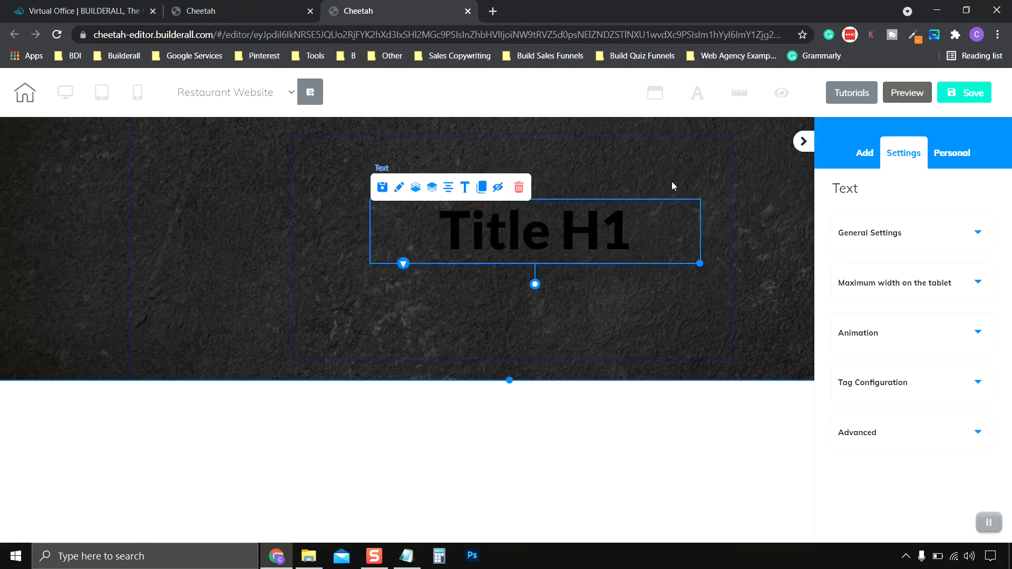
Step: Hide the side panel and adjust the positions of the title and the box within the dark panel
click(804, 142)
drag(559, 242, 508, 222)
click(293, 300)
mouse_move(293, 299)
mouse_down()
mouse_move(332, 269)
mouse_move(260, 294)
mouse_move(386, 276)
mouse_move(343, 291)
mouse_move(299, 269)
mouse_move(293, 296)
mouse_move(332, 285)
mouse_move(330, 300)
mouse_move(337, 283)
mouse_move(301, 298)
mouse_up()
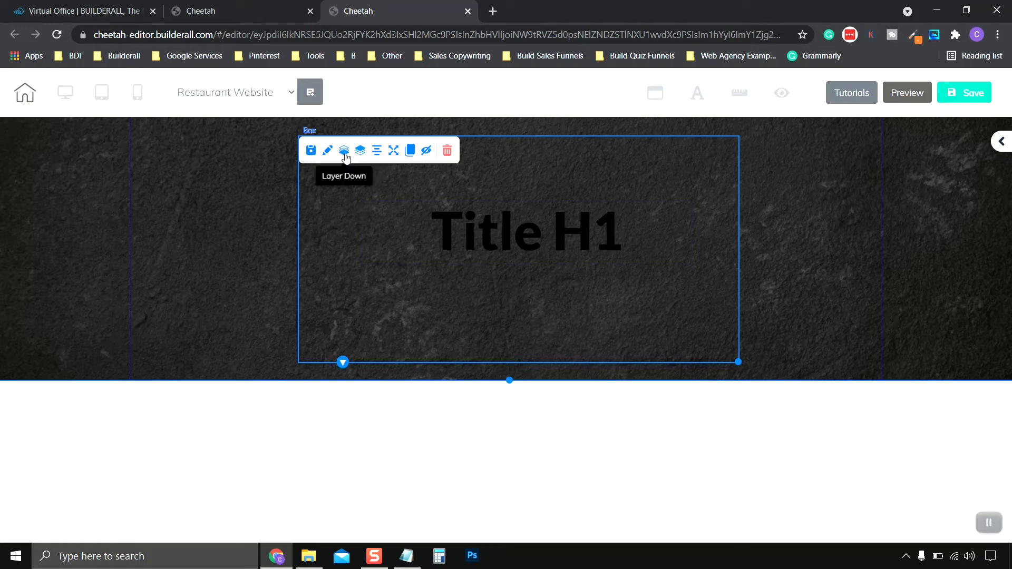
Step: Centre the box in the panel, and centre the title text within the box
click(494, 236)
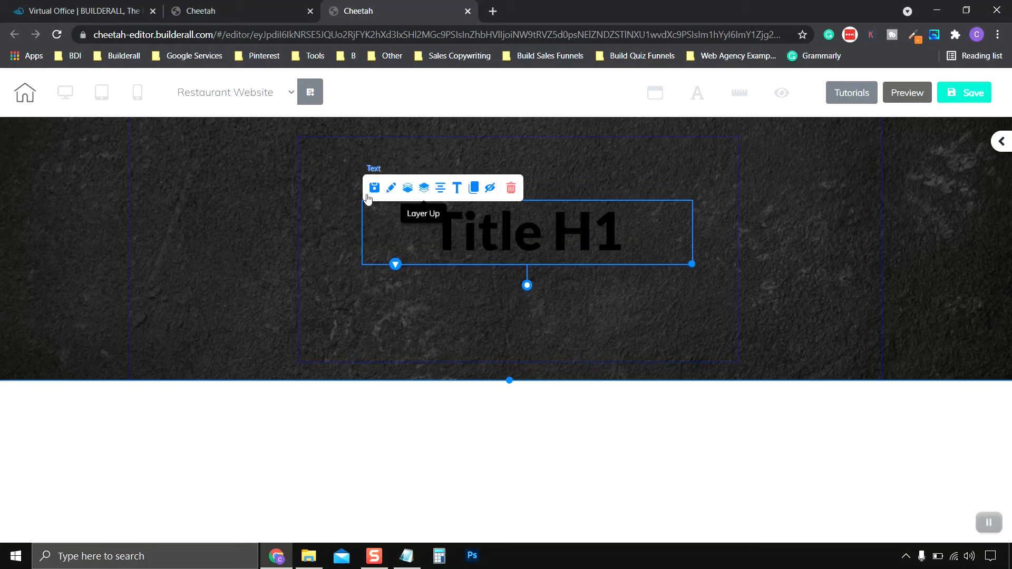
click(301, 193)
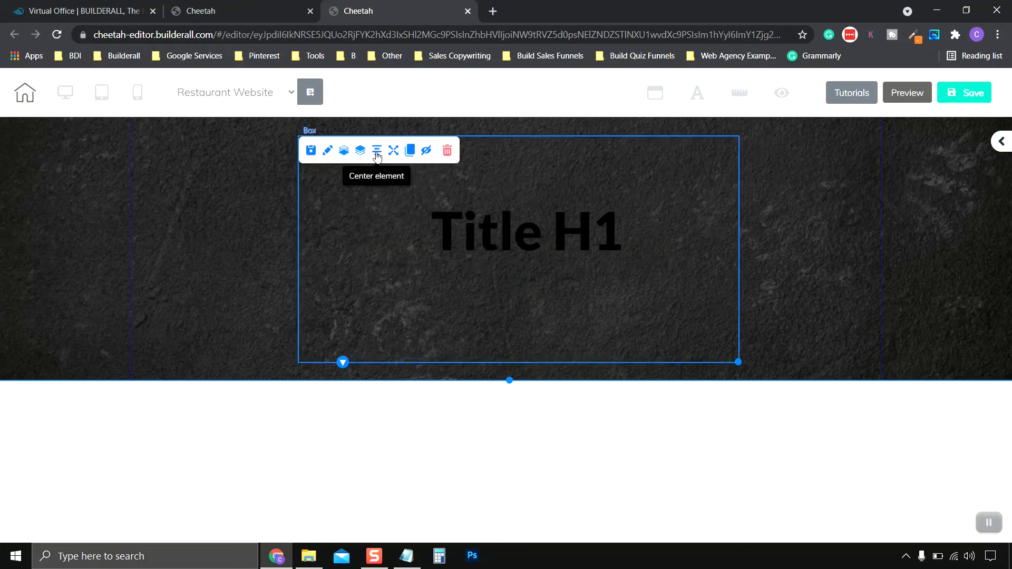
click(378, 152)
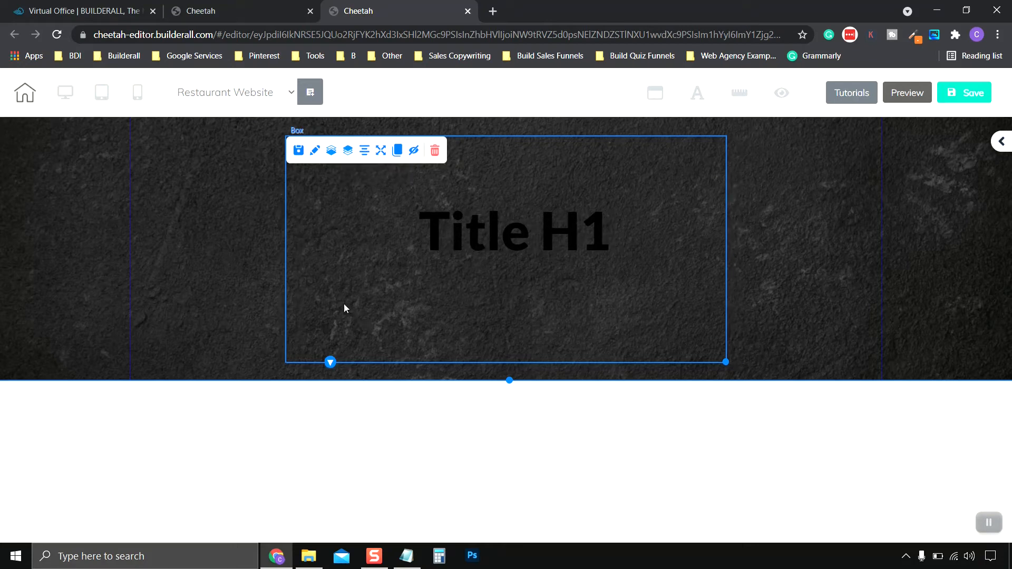
click(524, 233)
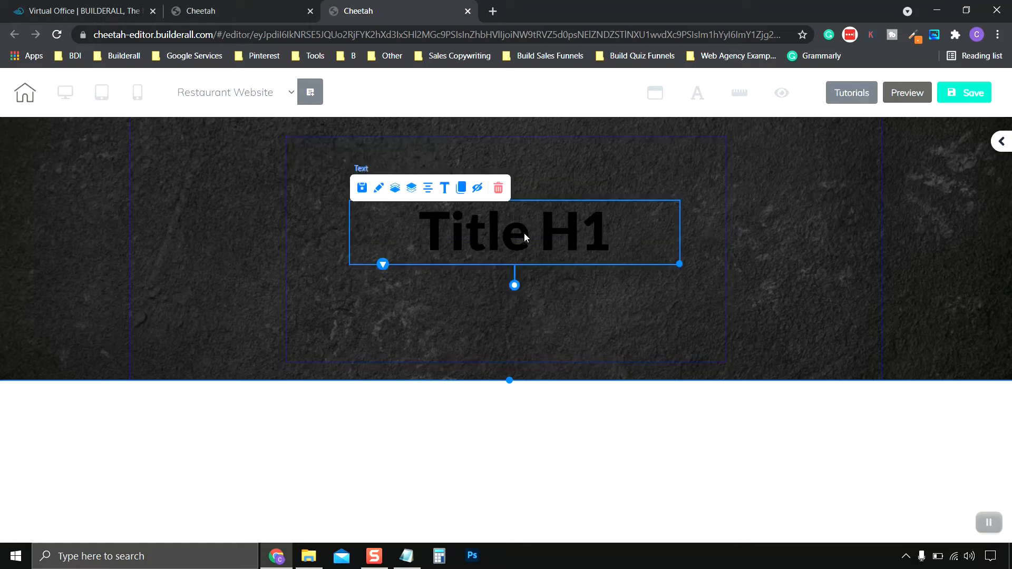
click(429, 193)
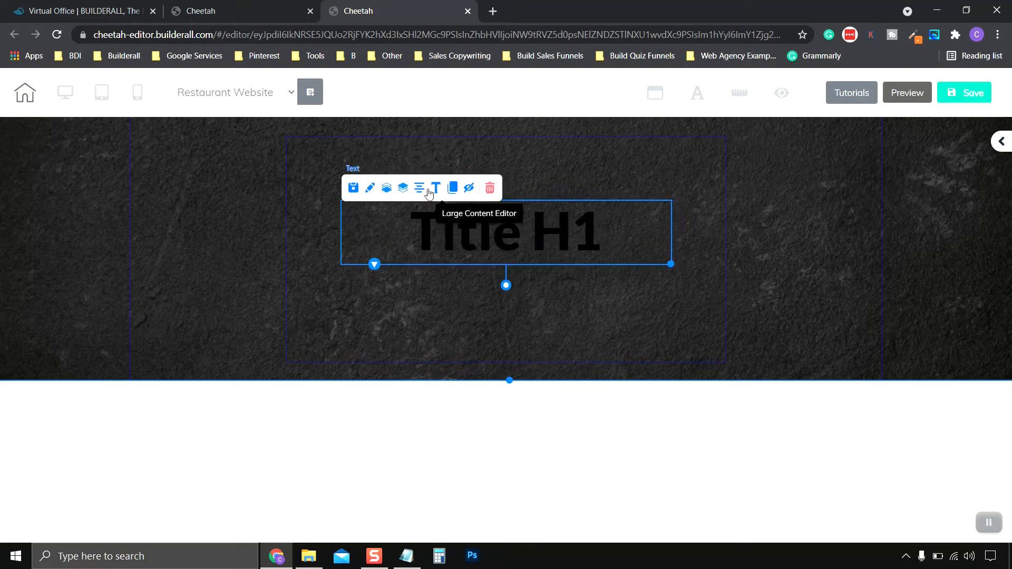
click(285, 288)
click(333, 247)
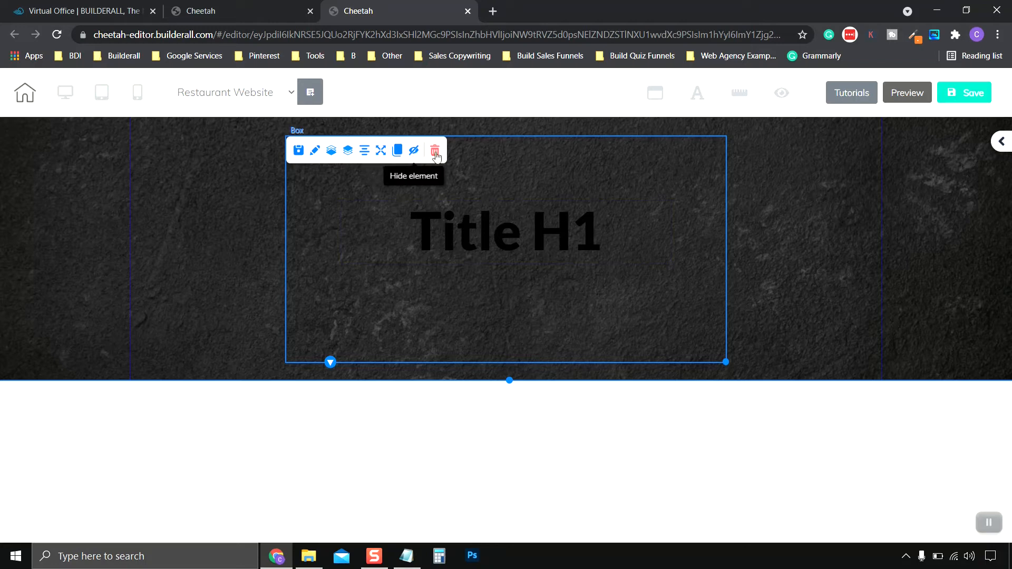
Step: Replace the Title H1 text with "Click the"
click(487, 239)
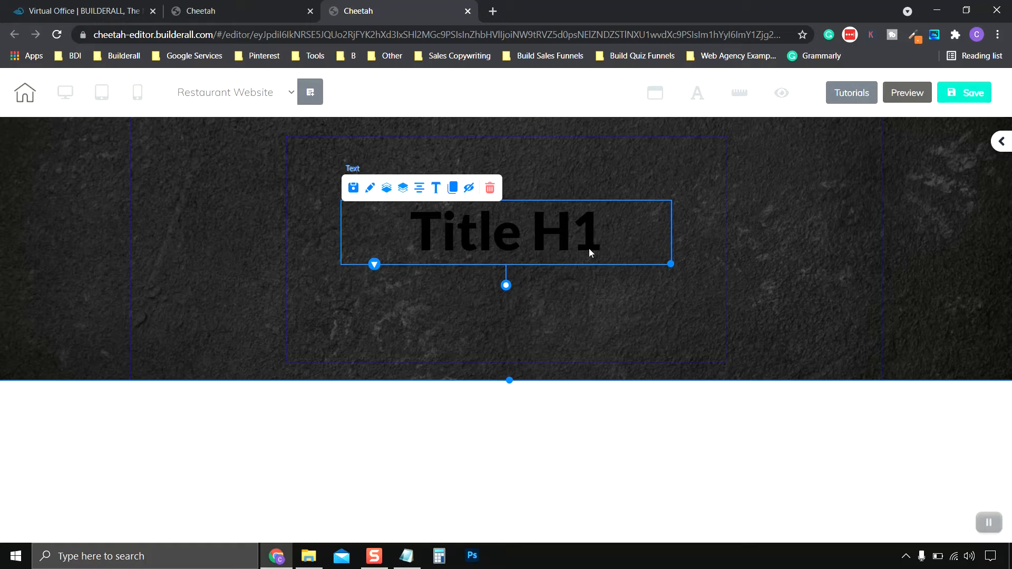
double_click(430, 237)
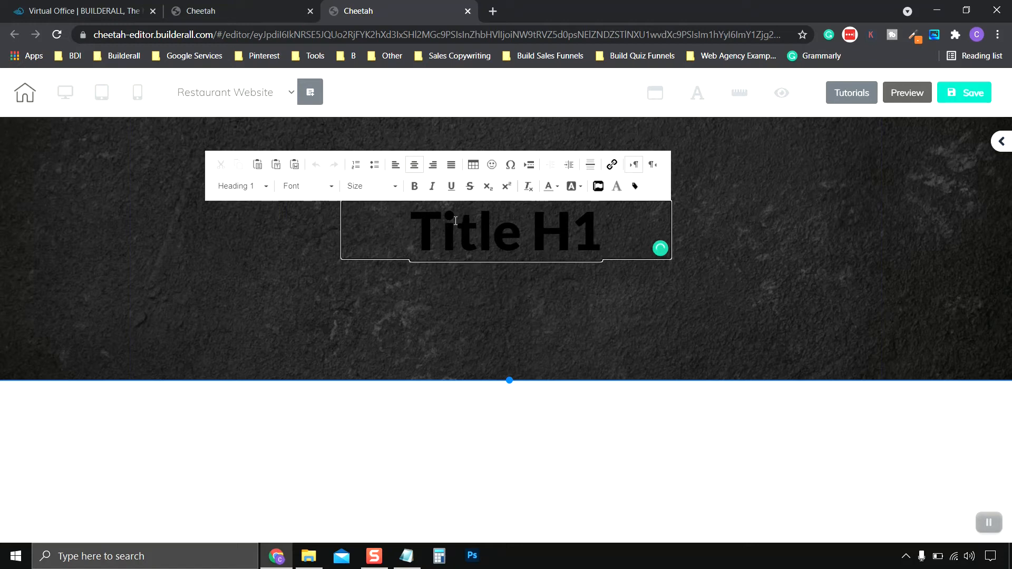
drag(420, 227, 584, 236)
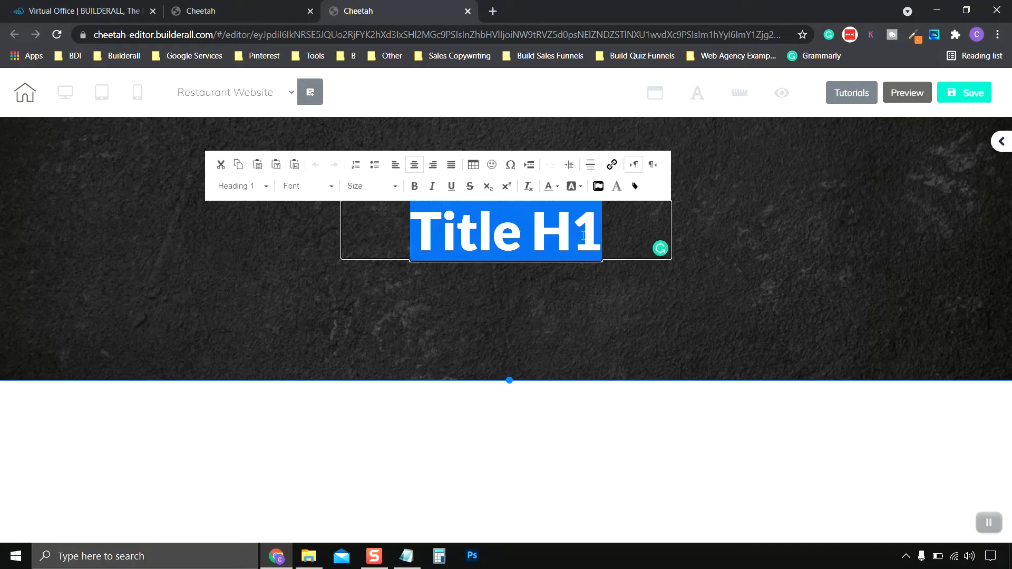
text(Click the Button)
key(BackSpace)
key(BackSpace)
key(BackSpace)
key(BackSpace)
key(BackSpace)
key(BackSpace)
key(BackSpace)
key(BackSpace)
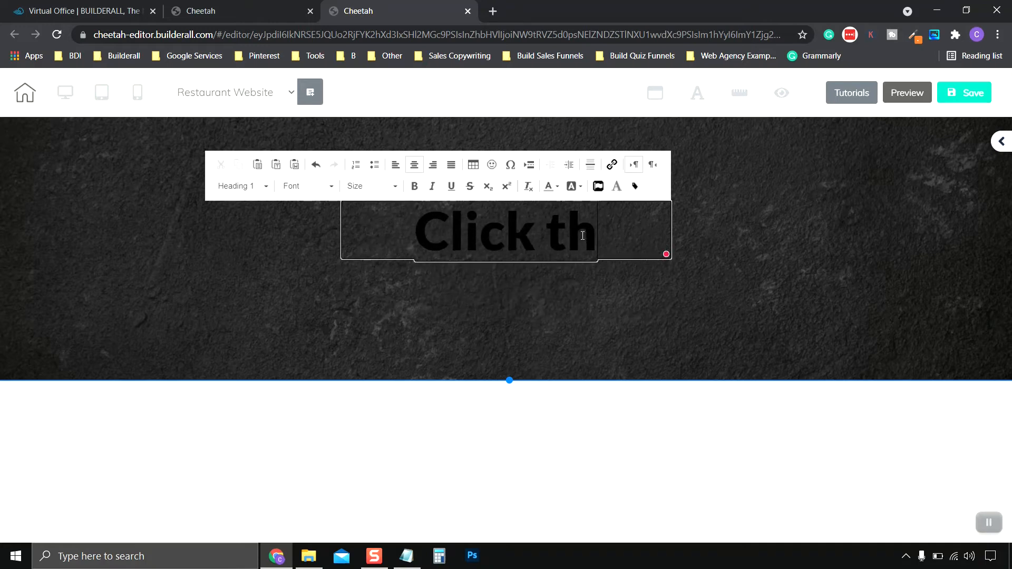
text(e)
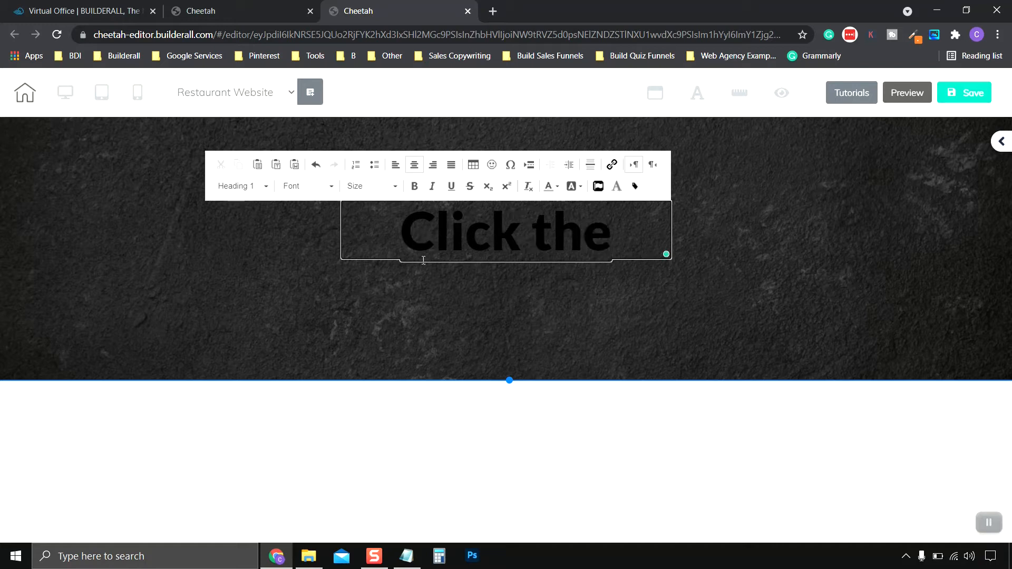
Step: Apply the Neutral block style to the "Click the" text and move the text element lower inside the box
click(245, 191)
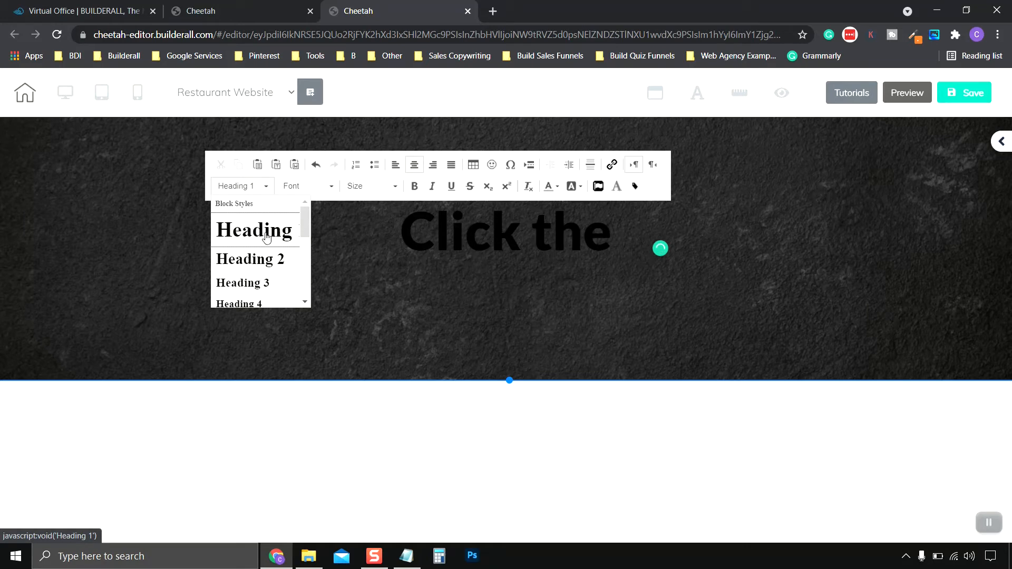
drag(304, 222, 306, 267)
click(254, 245)
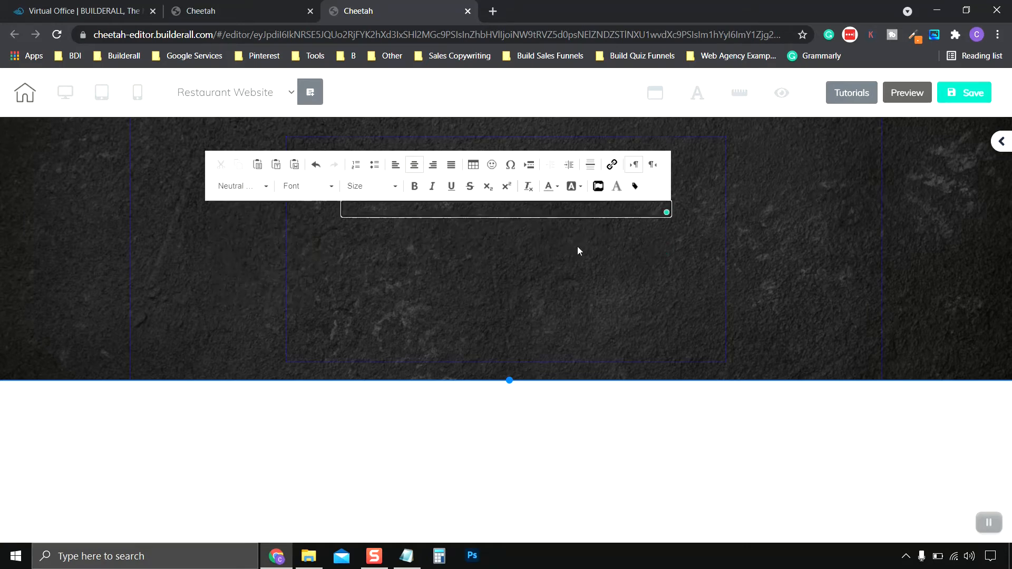
click(539, 255)
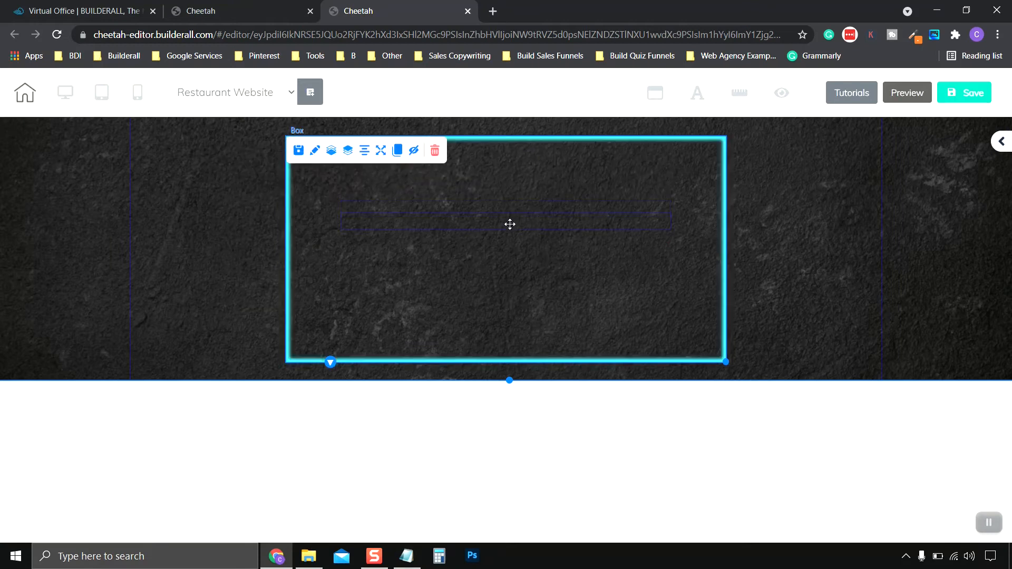
drag(510, 213, 508, 247)
Step: Change the colour of the "Click the" text to white
double_click(396, 243)
drag(396, 242, 623, 249)
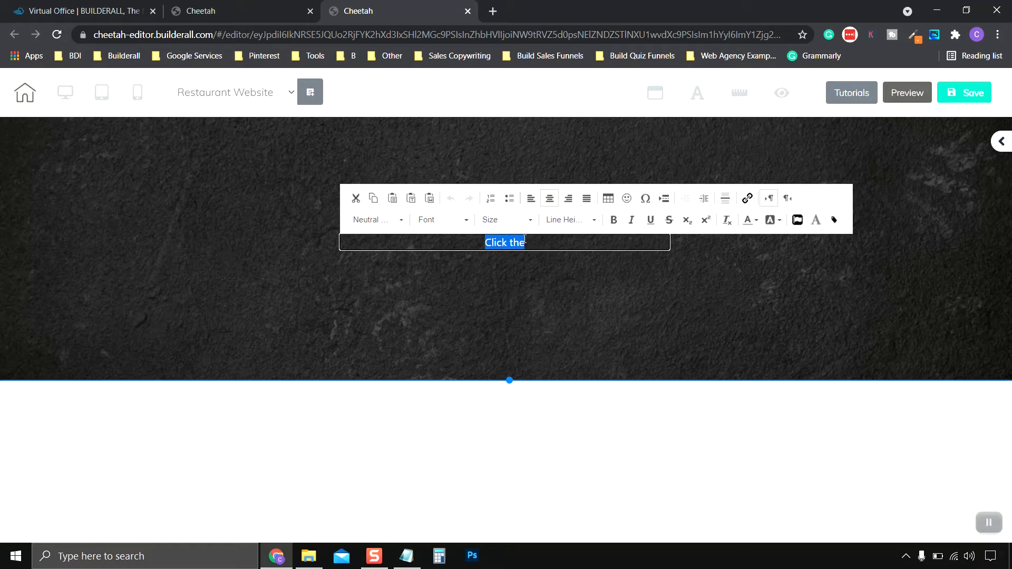
click(757, 224)
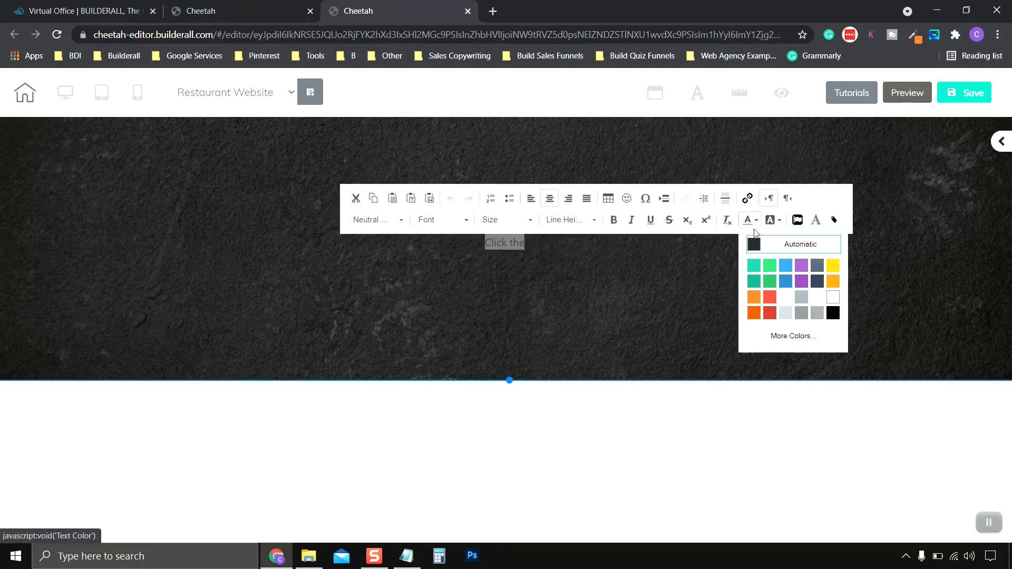
click(833, 299)
click(557, 240)
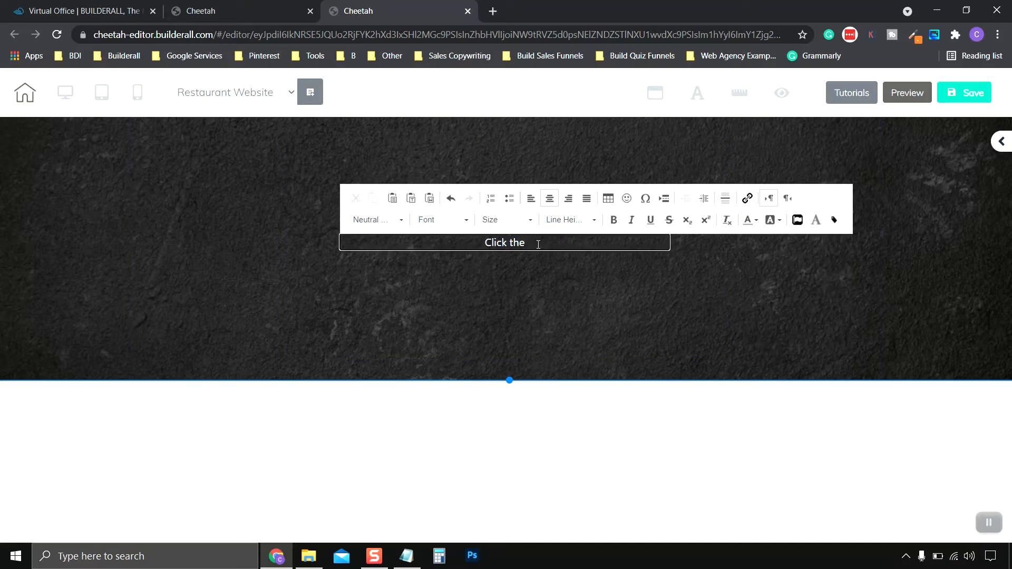
Step: Set the font of the whole "Click the" text to Lato Black
triple_click(538, 244)
click(467, 221)
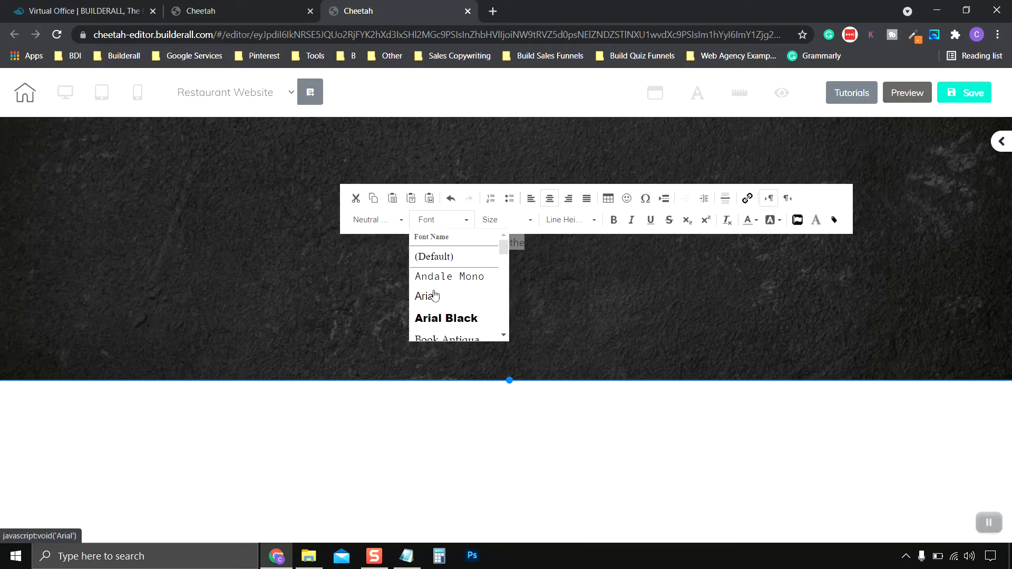
scroll(452, 289, down, 4)
click(452, 290)
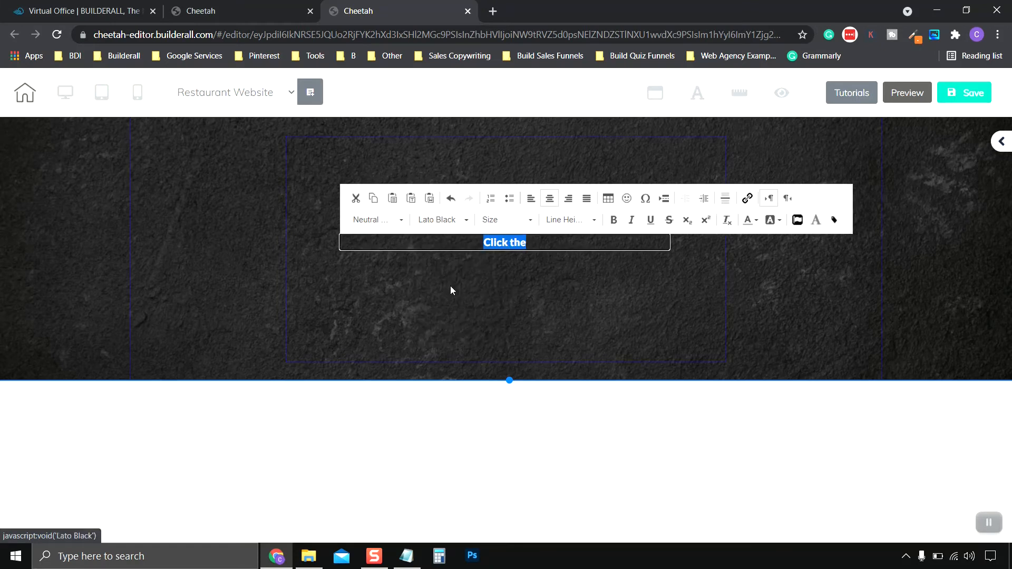
Step: Set the font size of the "Click the" text to 30
click(527, 220)
scroll(525, 277, down, 3)
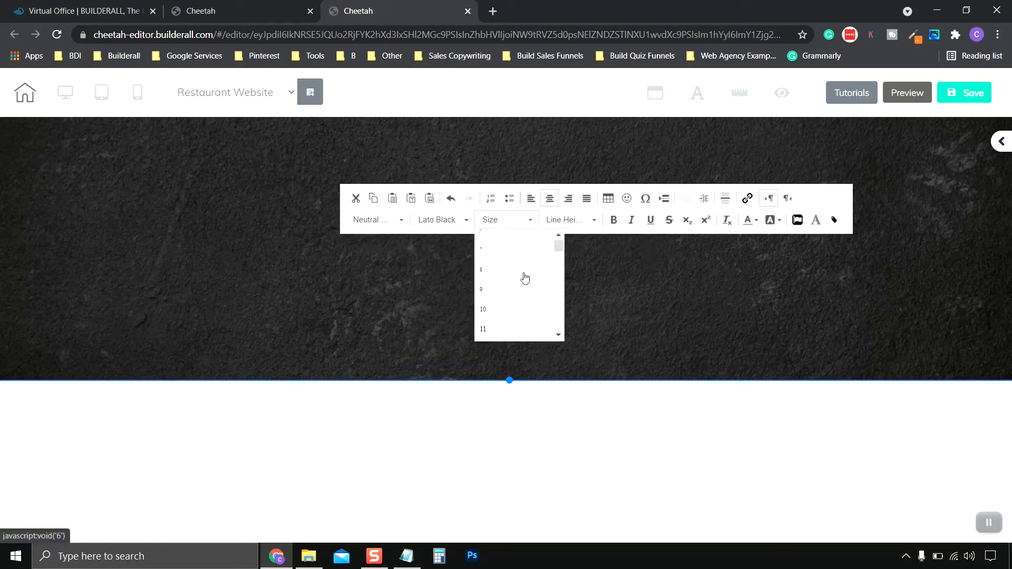
scroll(525, 278, down, 1)
scroll(524, 278, down, 3)
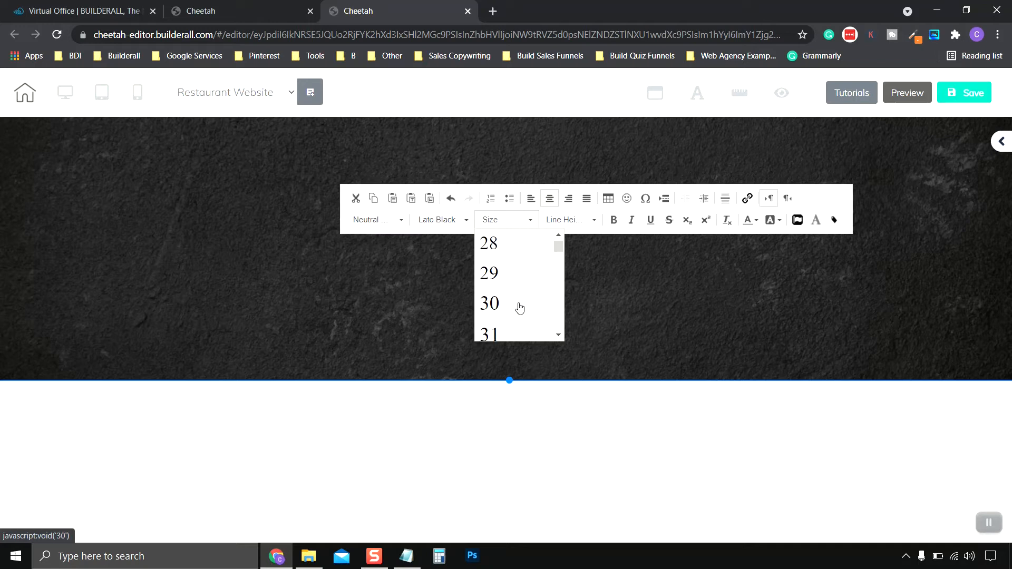
click(518, 304)
Step: Rewrite the text to read "Click The Button Down Below To Make A Dinner Reservation"
key(BackSpace)
key(BackSpace)
key(BackSpace)
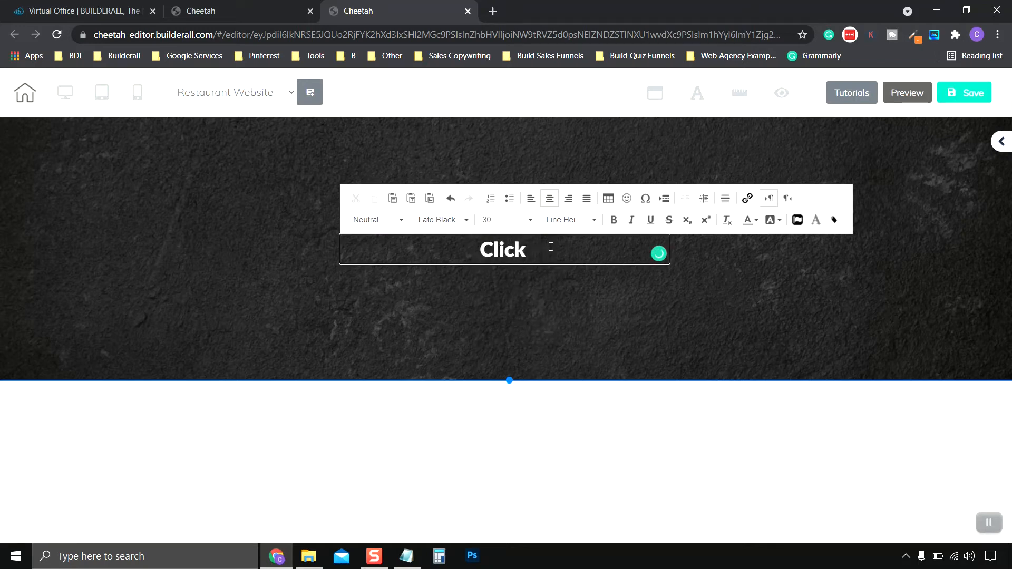
text(The Button Down Below )
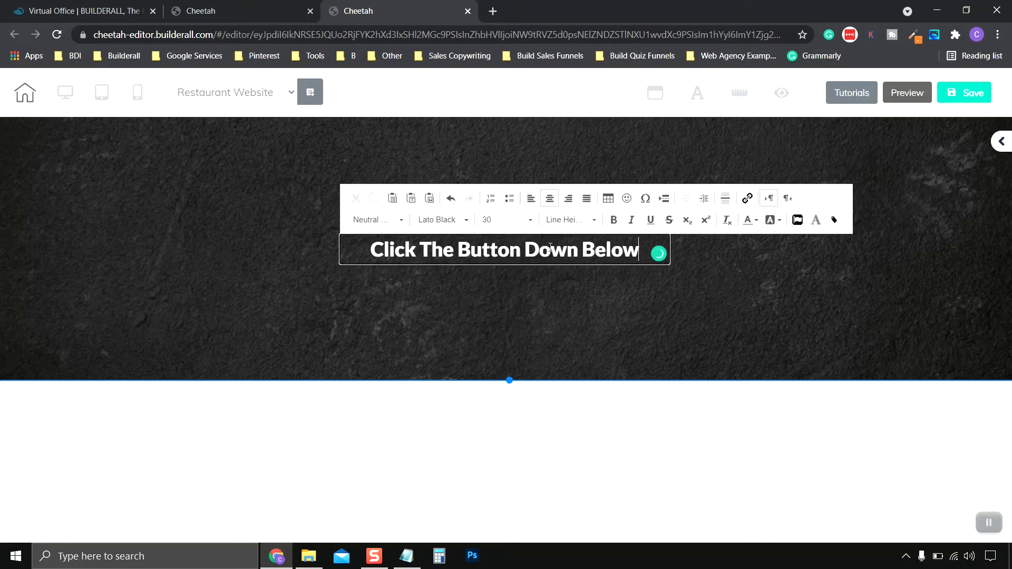
text(To Make A Res)
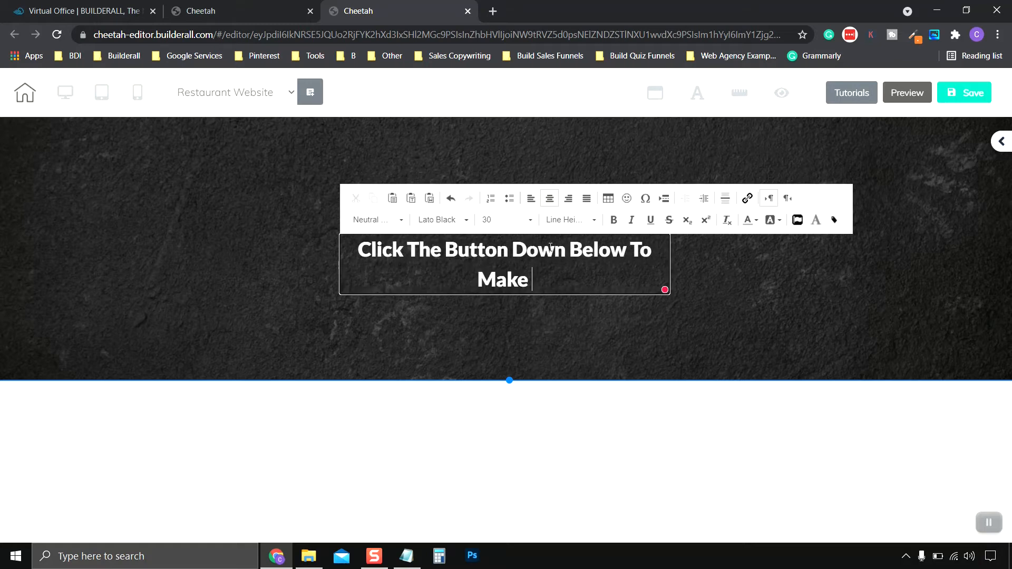
text(ervation)
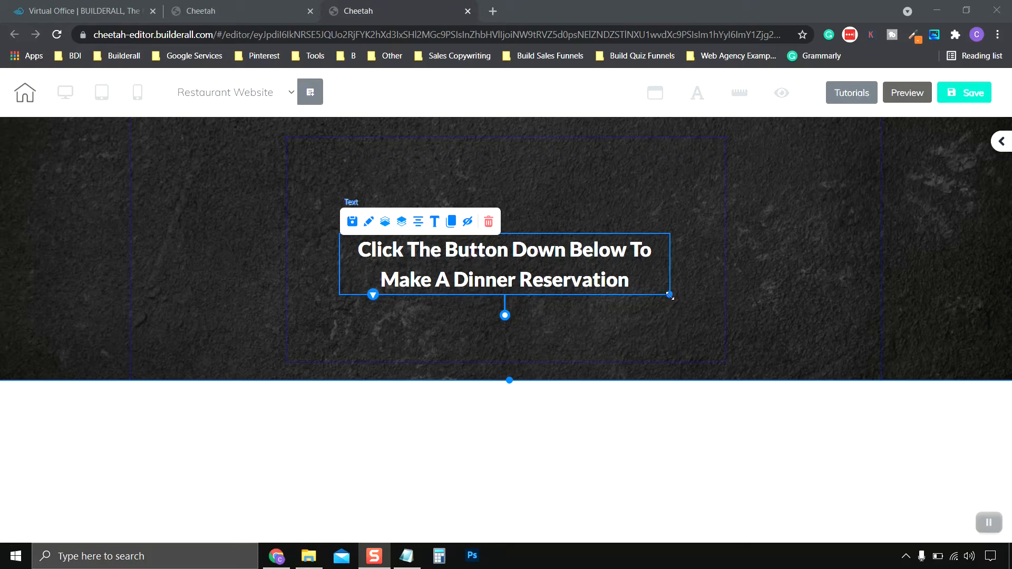
Step: Narrow the text element so it wraps onto three lines and left-align the whole text
drag(669, 296, 544, 294)
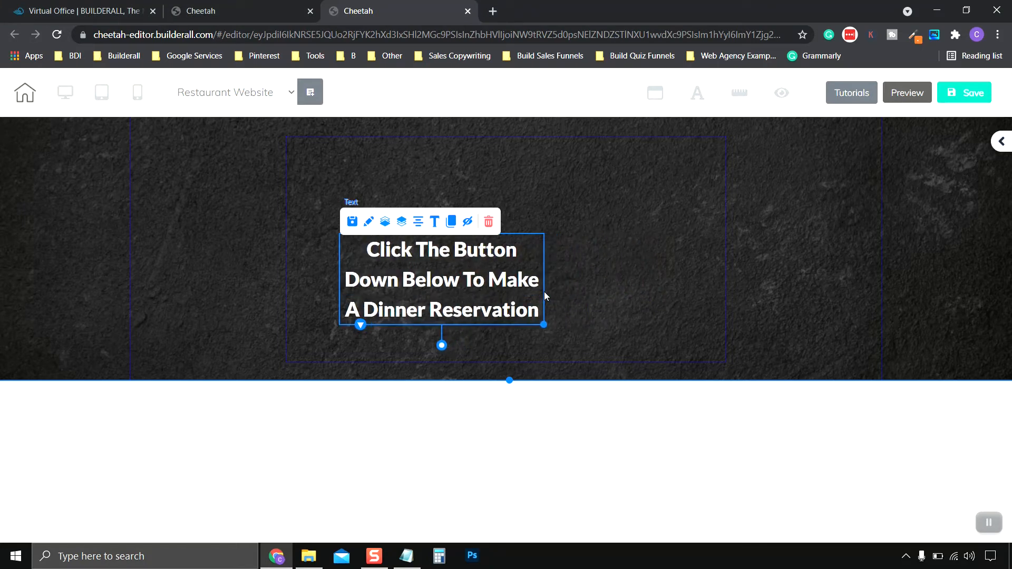
click(602, 283)
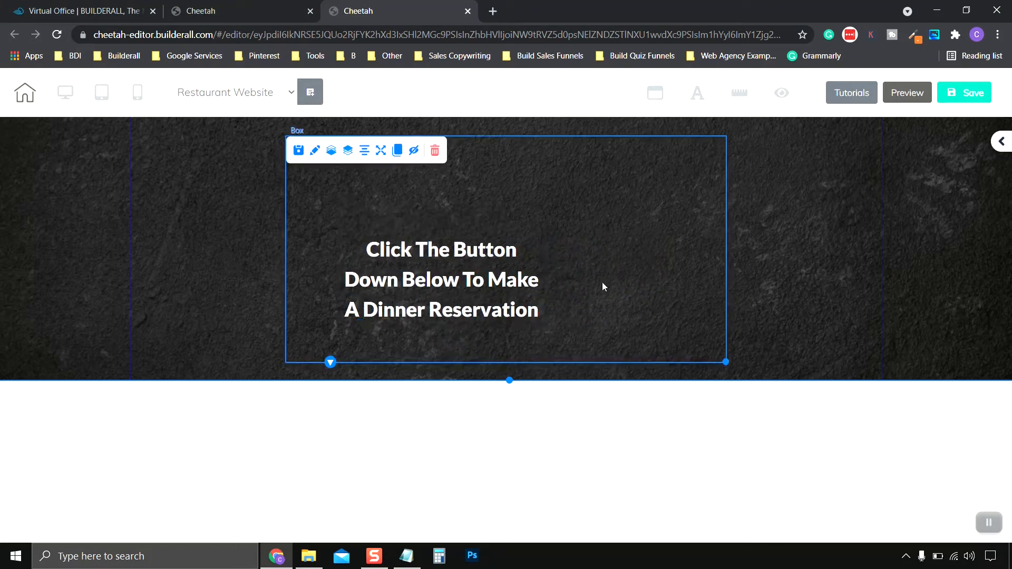
click(385, 284)
click(384, 284)
drag(367, 249, 538, 317)
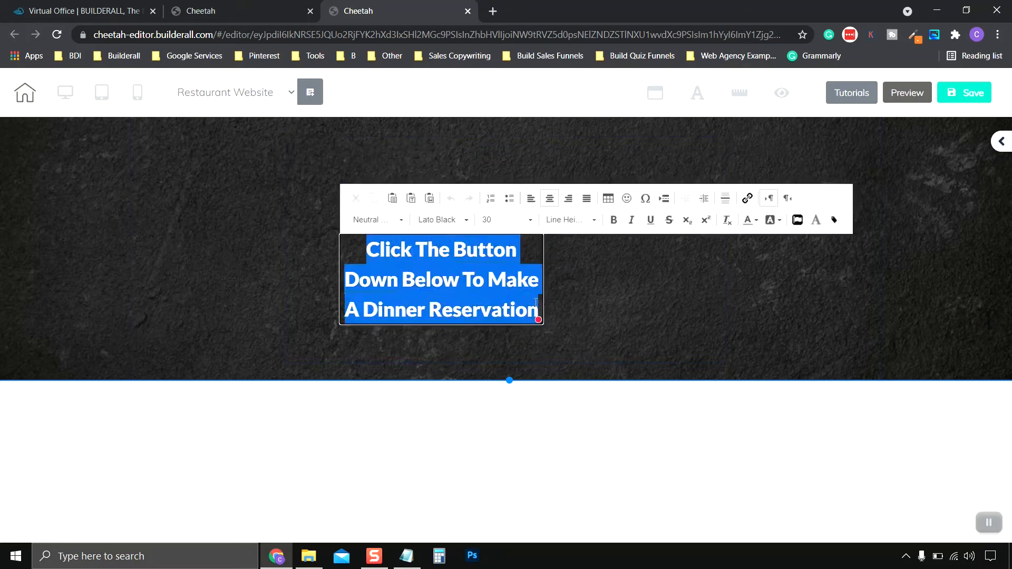
click(531, 199)
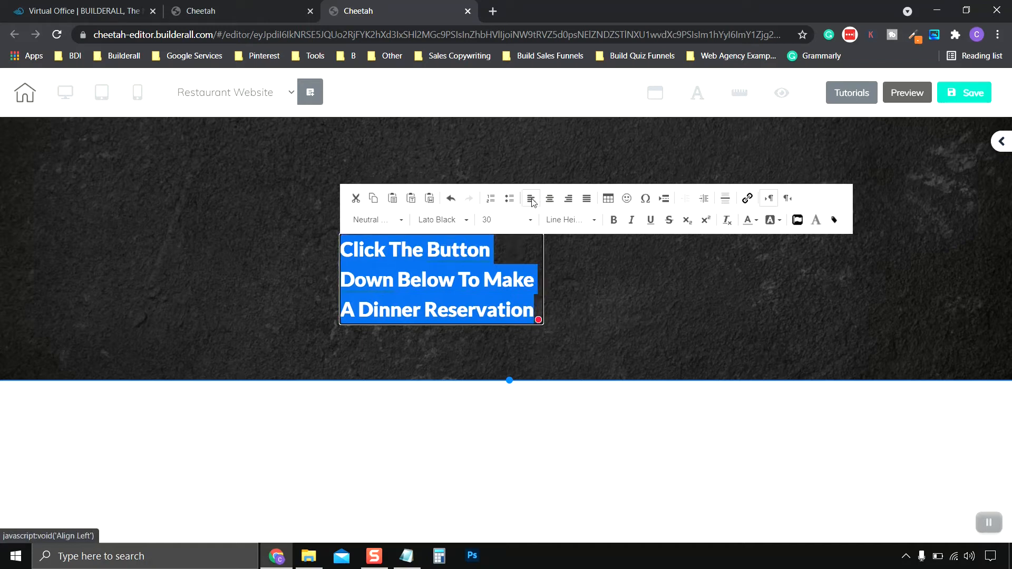
Step: Move the text near the box's upper-left corner and widen the box, centring it horizontally in the panel
click(724, 262)
click(725, 261)
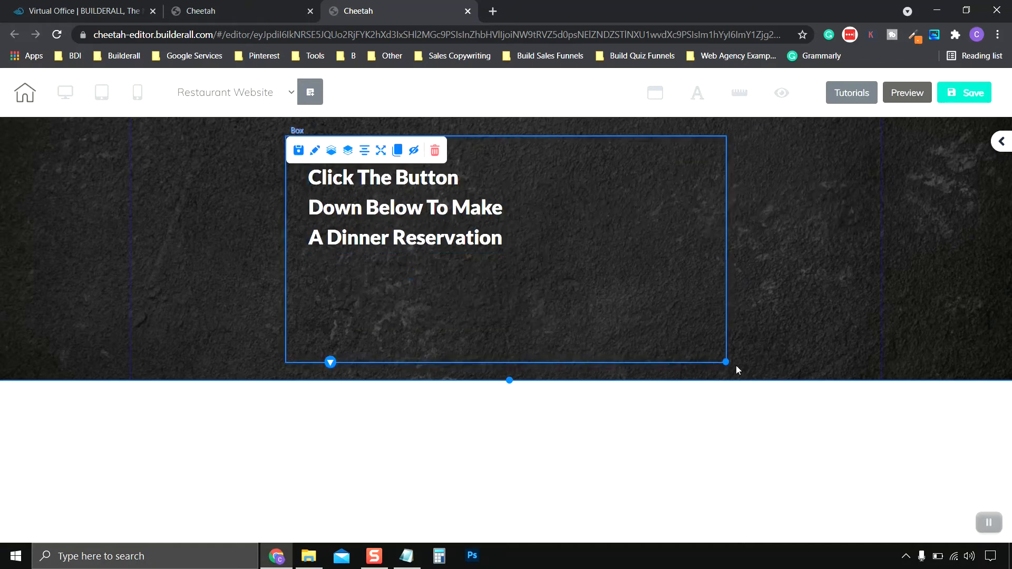
drag(725, 362, 799, 357)
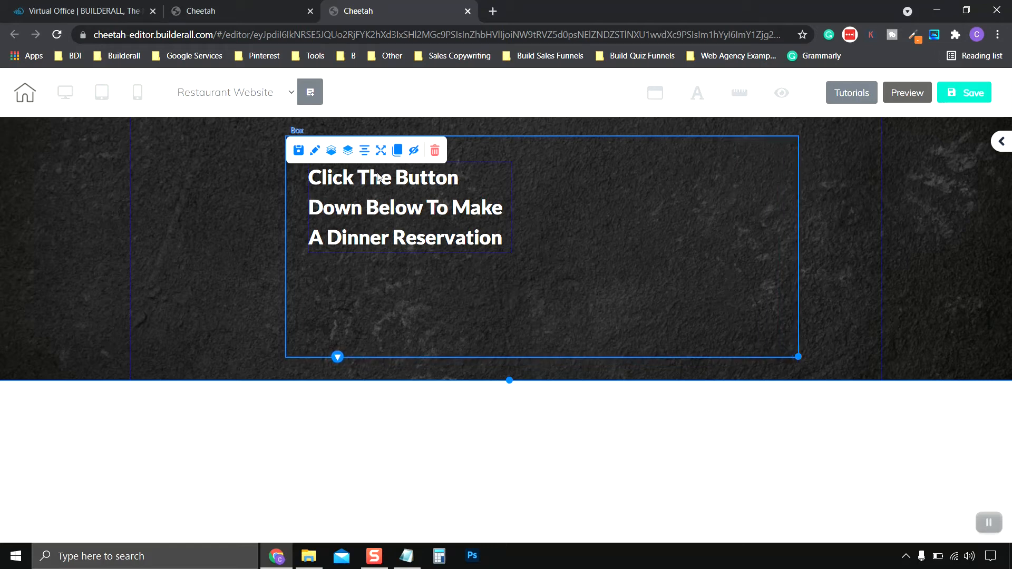
click(365, 152)
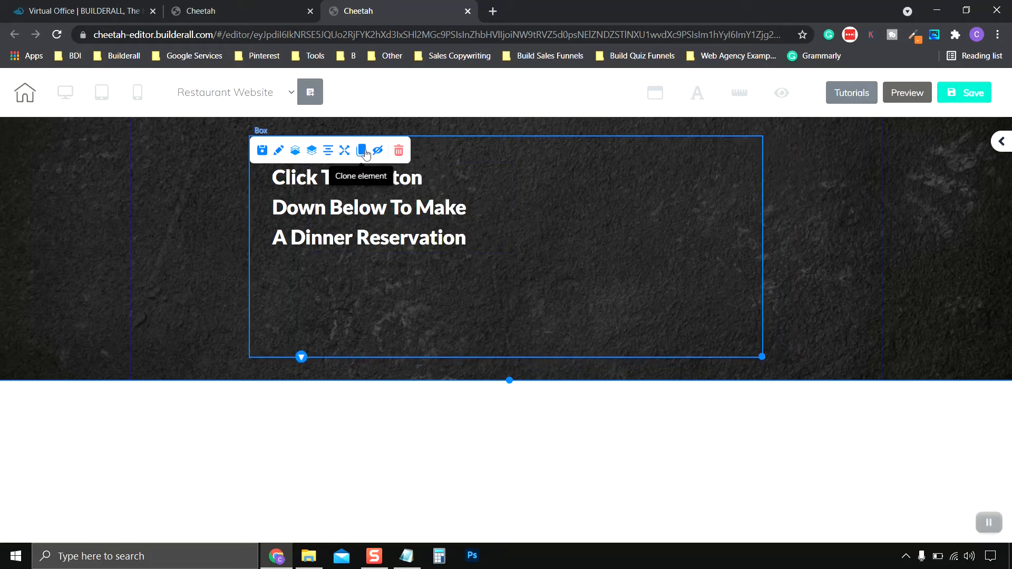
click(321, 219)
drag(473, 255, 484, 265)
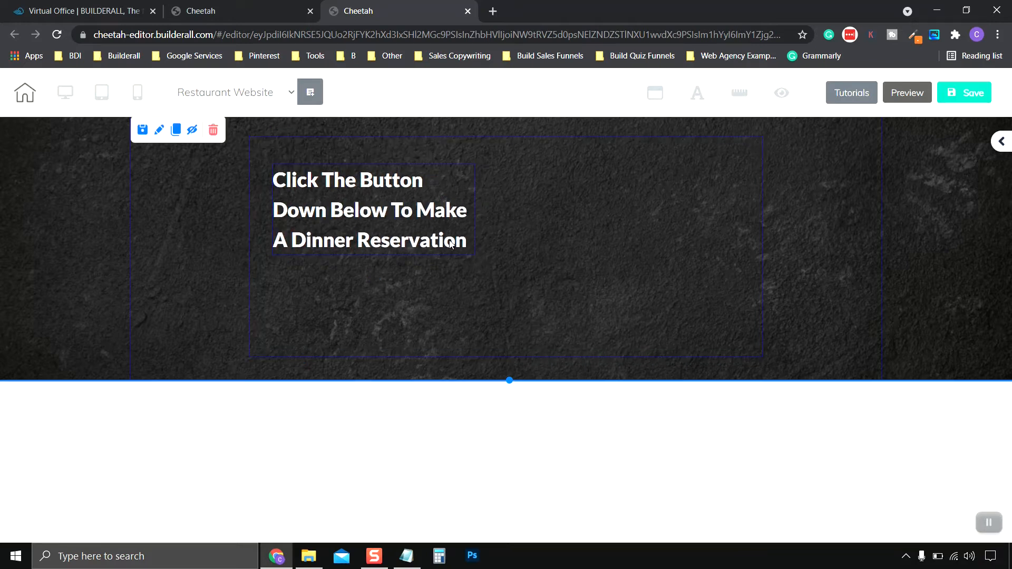
Step: Add the rounded green "Register now" button inside the box, placed directly below the text and aligned with its left edge
click(982, 523)
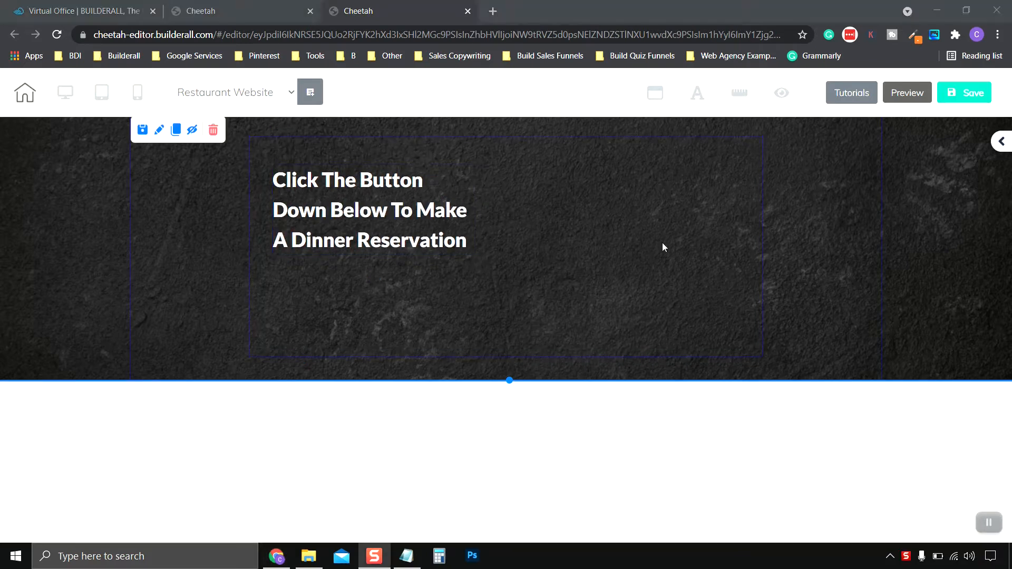
click(276, 149)
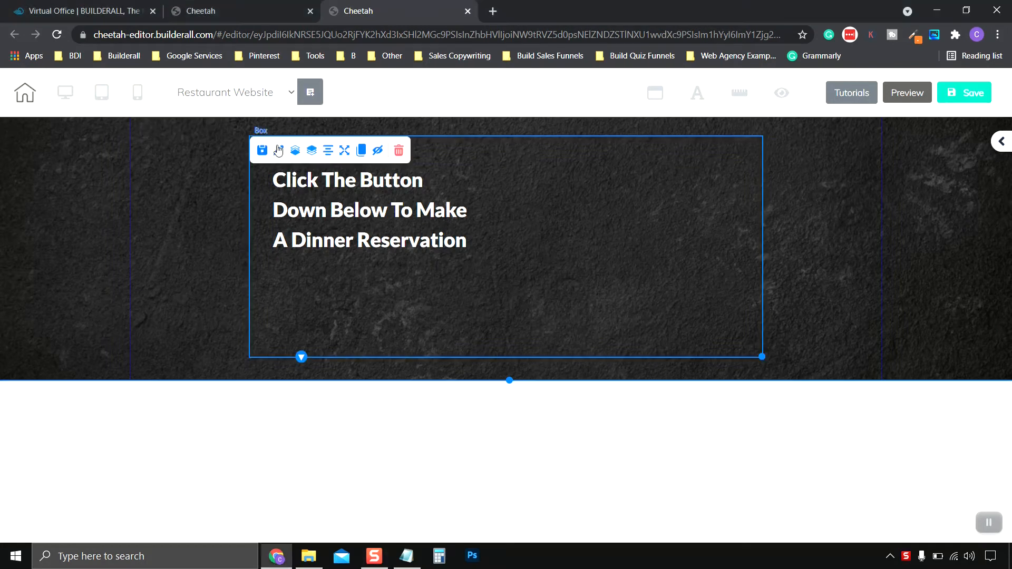
click(279, 152)
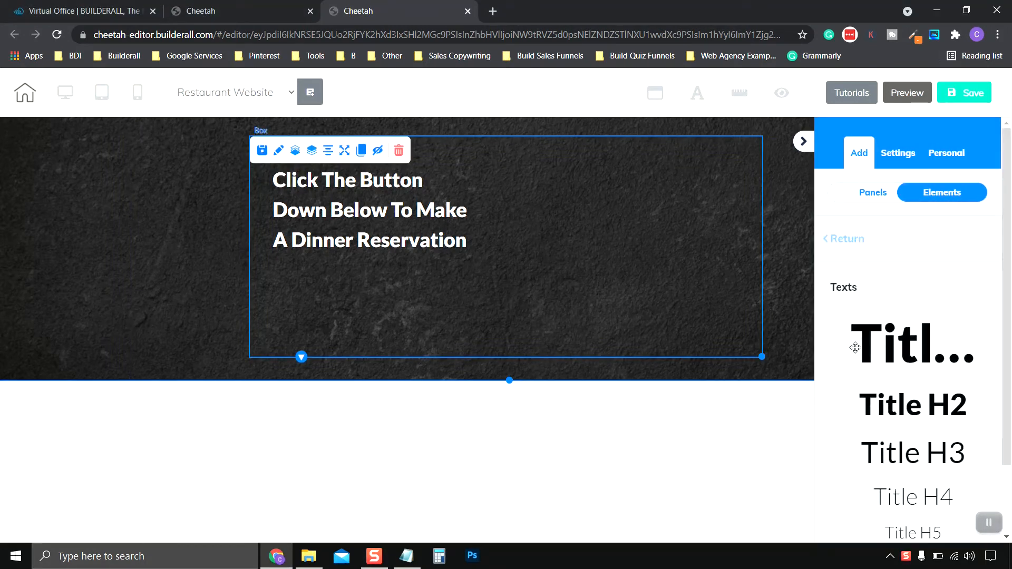
click(851, 241)
scroll(924, 310, down, 6)
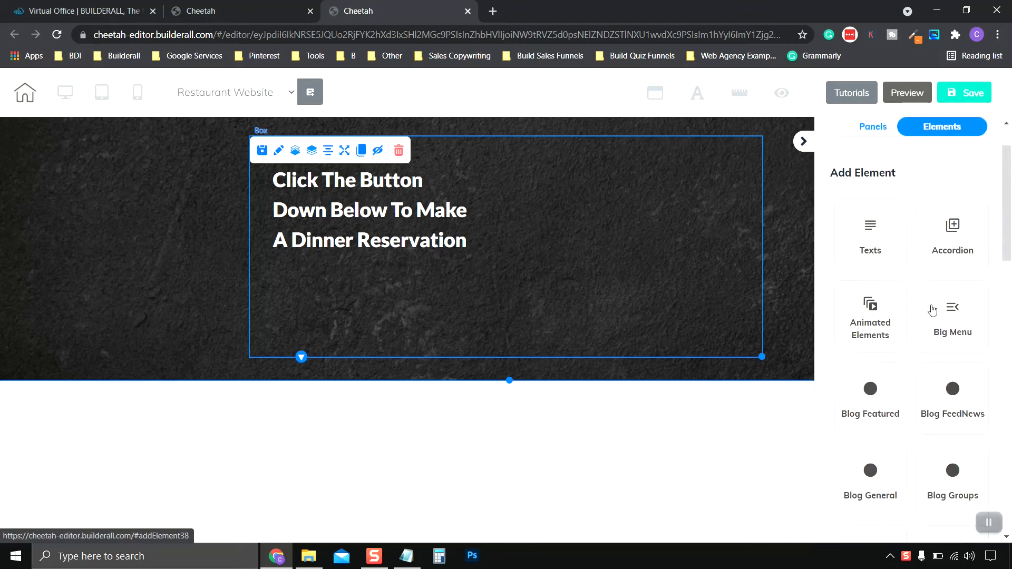
scroll(930, 311, down, 3)
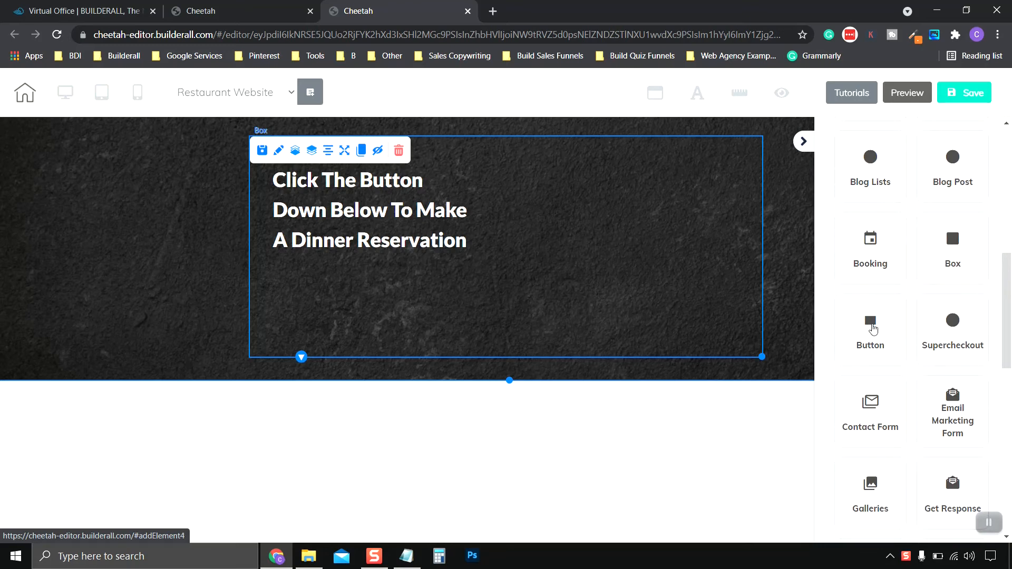
click(888, 324)
scroll(928, 306, down, 5)
scroll(937, 297, down, 9)
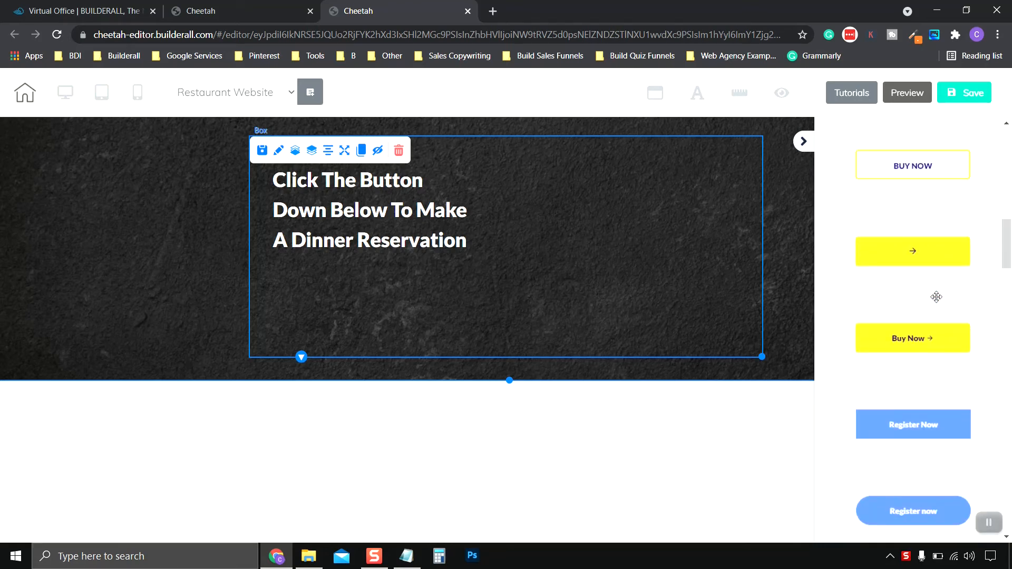
scroll(936, 297, up, 8)
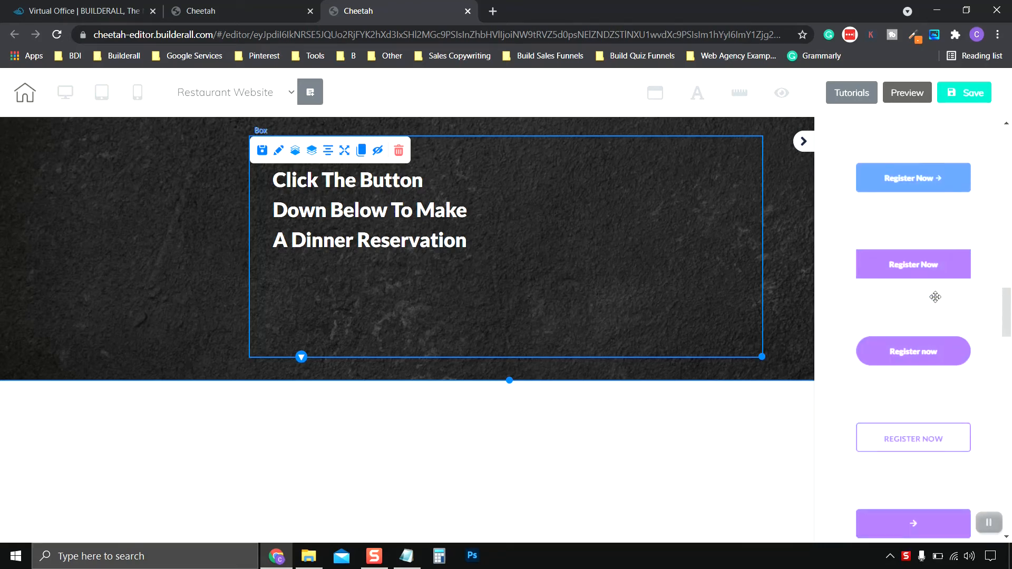
scroll(936, 298, up, 4)
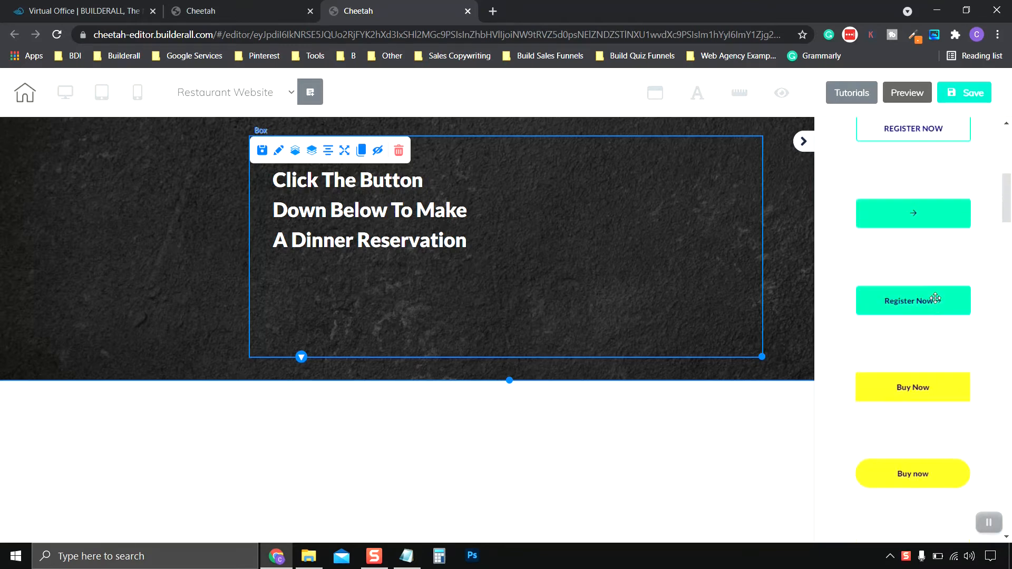
scroll(899, 324, up, 5)
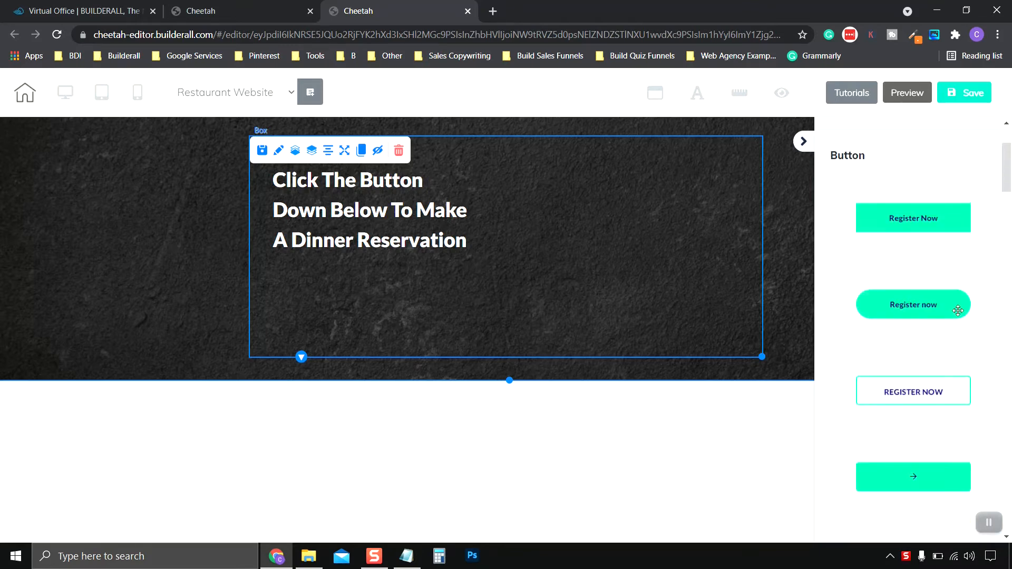
drag(894, 303, 377, 297)
drag(481, 215, 456, 142)
drag(372, 271, 349, 281)
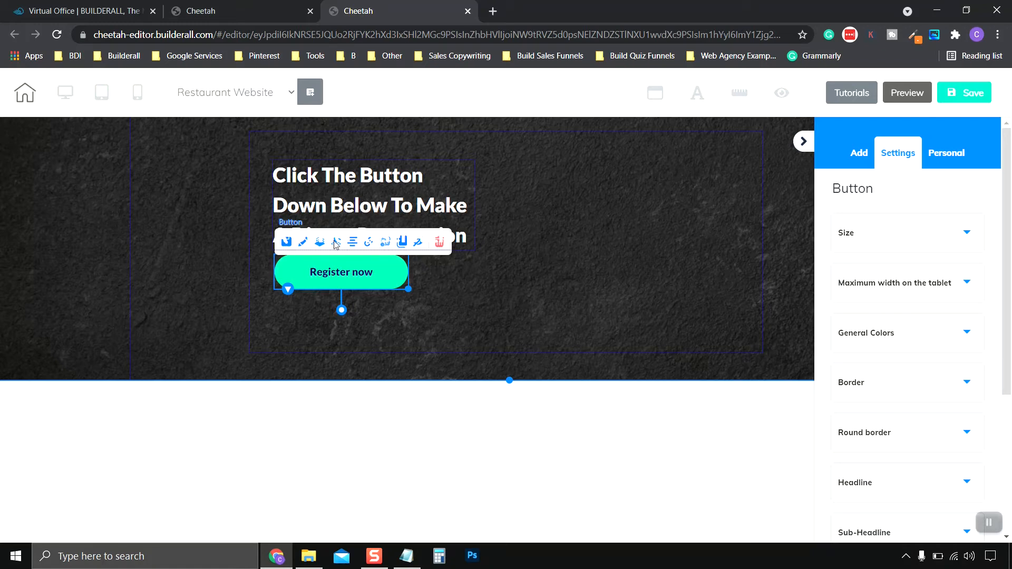
Step: Raise the button's positioning layer toward the top and nudge the button slightly lower under the text
click(361, 218)
click(355, 273)
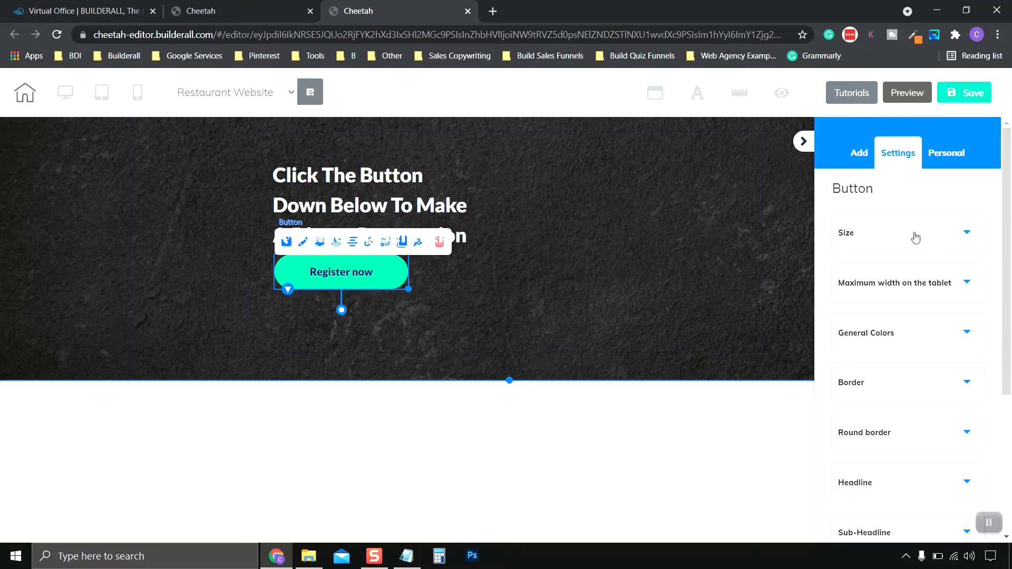
scroll(916, 238, down, 4)
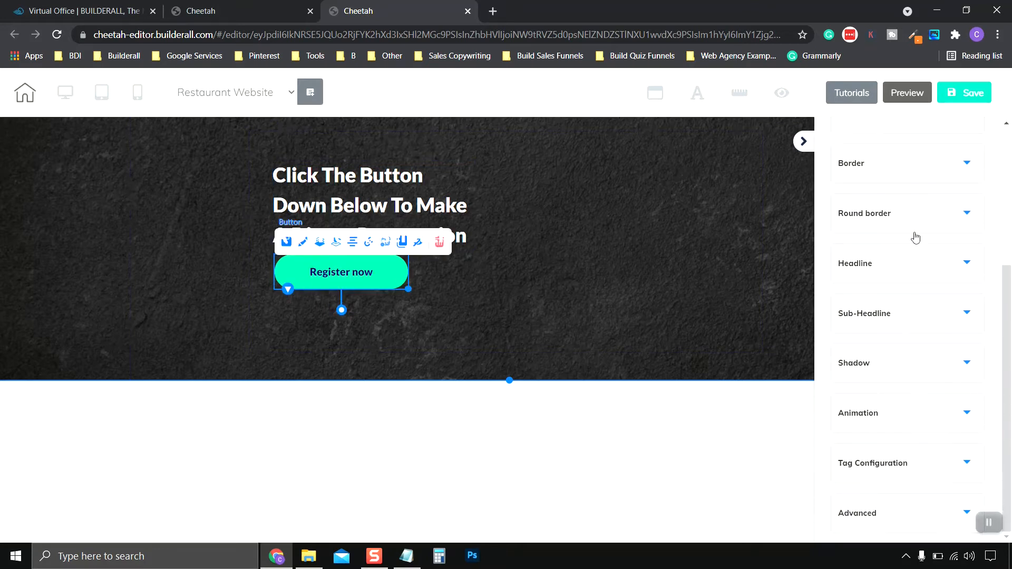
click(908, 522)
scroll(957, 413, down, 5)
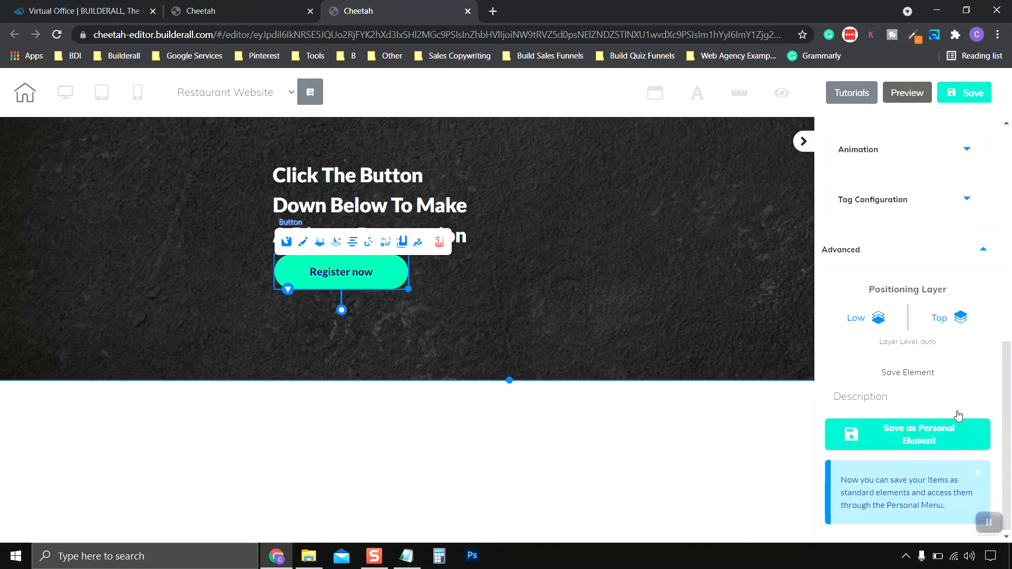
click(960, 317)
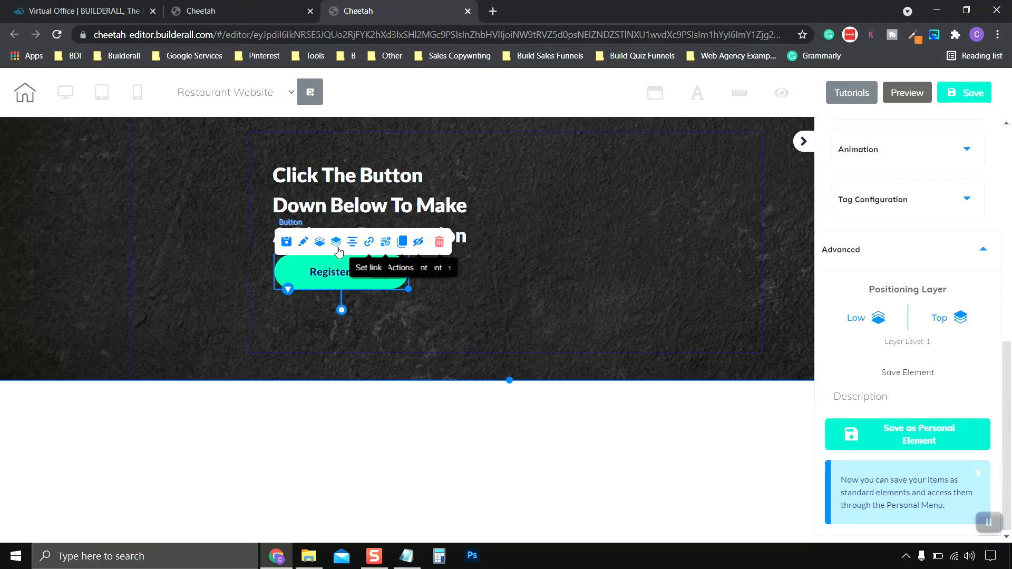
click(502, 284)
drag(314, 275, 315, 281)
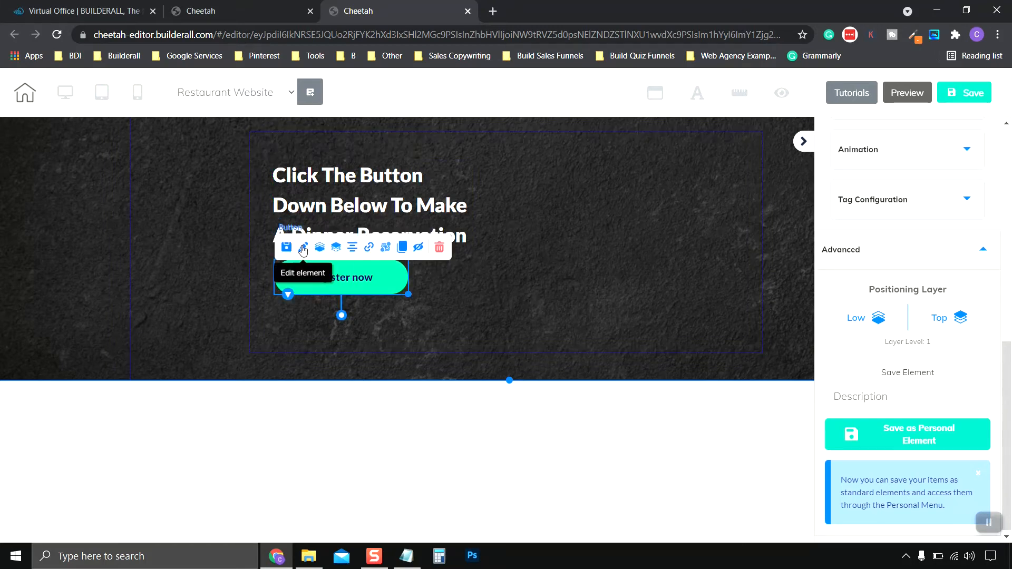
Step: Change the button's headline to "Reserve Your Seat"
scroll(891, 228, up, 7)
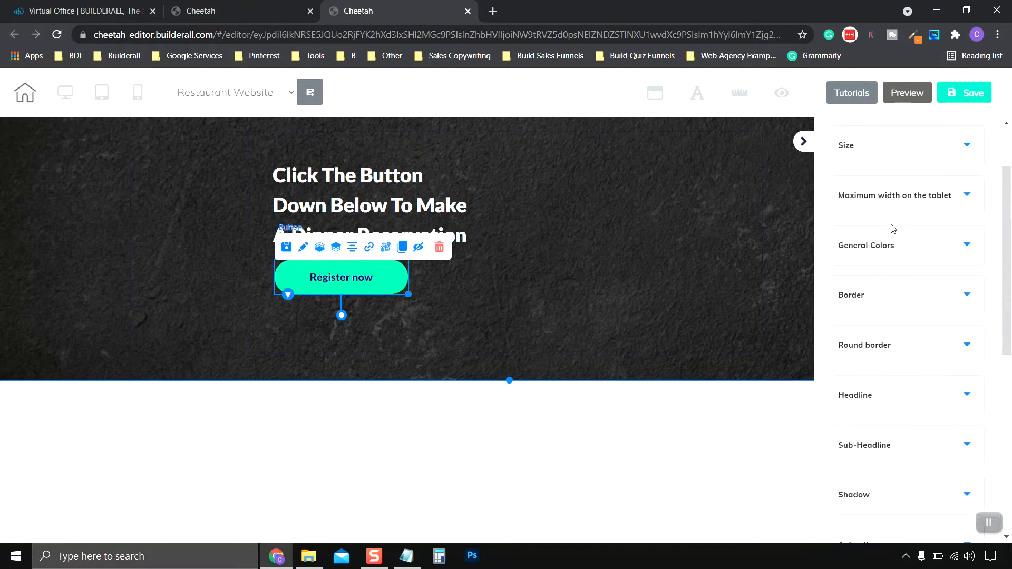
scroll(891, 264, down, 3)
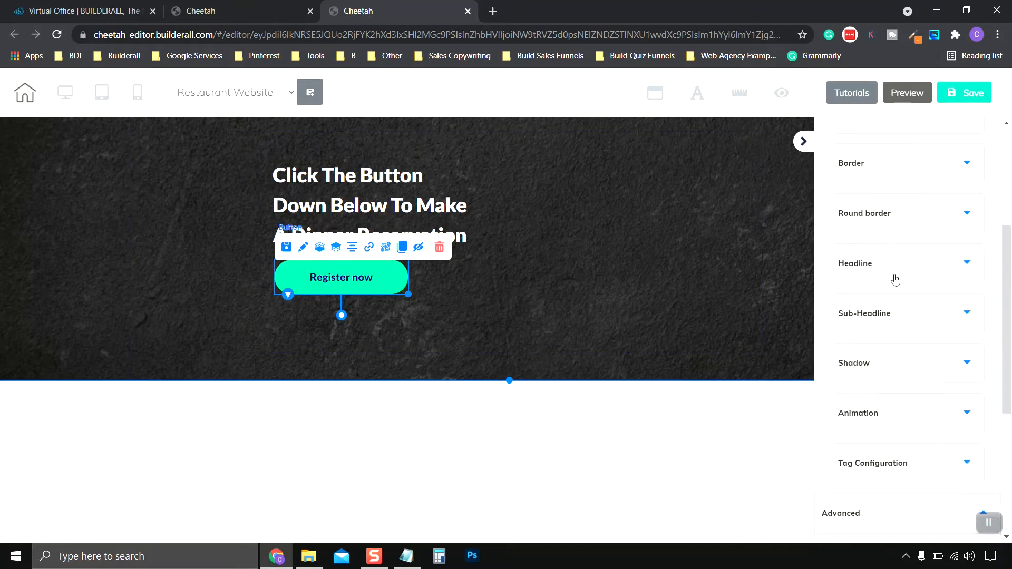
click(897, 276)
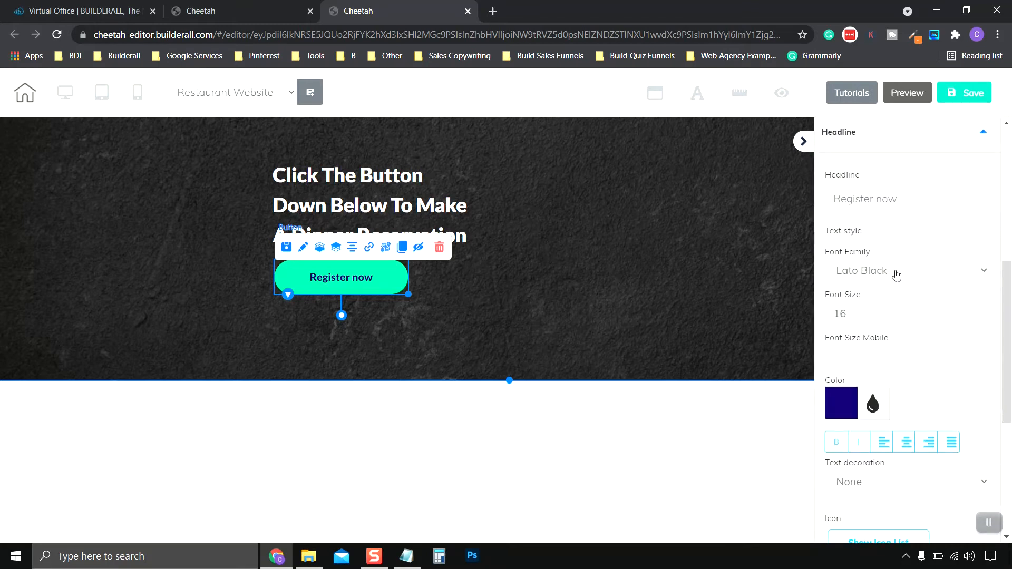
triple_click(903, 206)
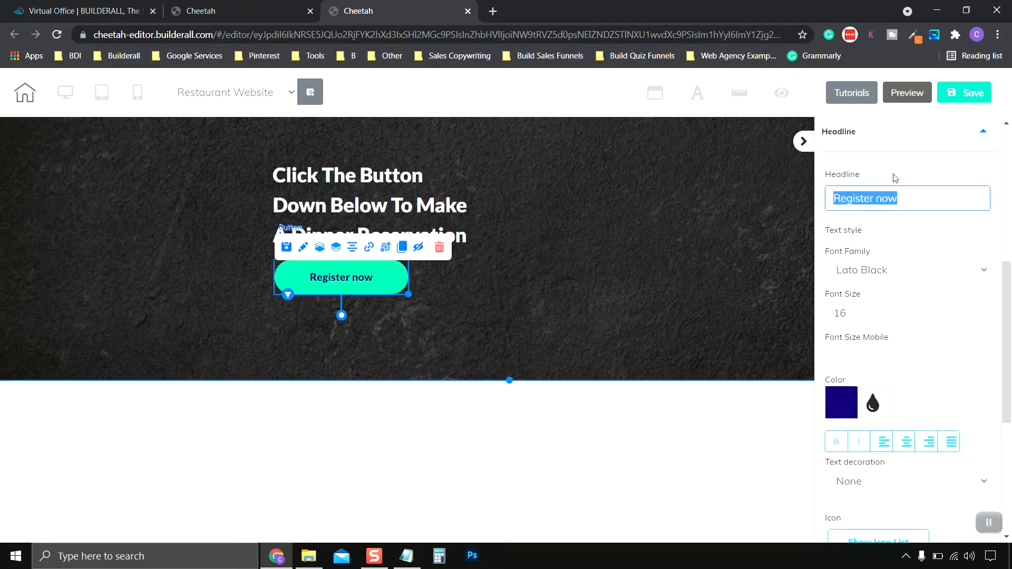
text(Reserve Your Seat)
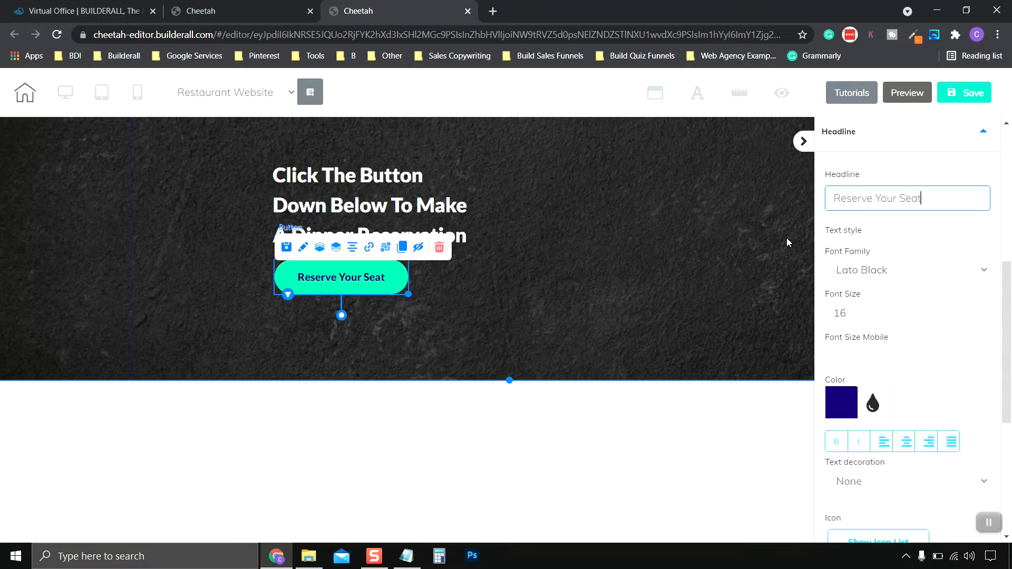
scroll(908, 206, down, 1)
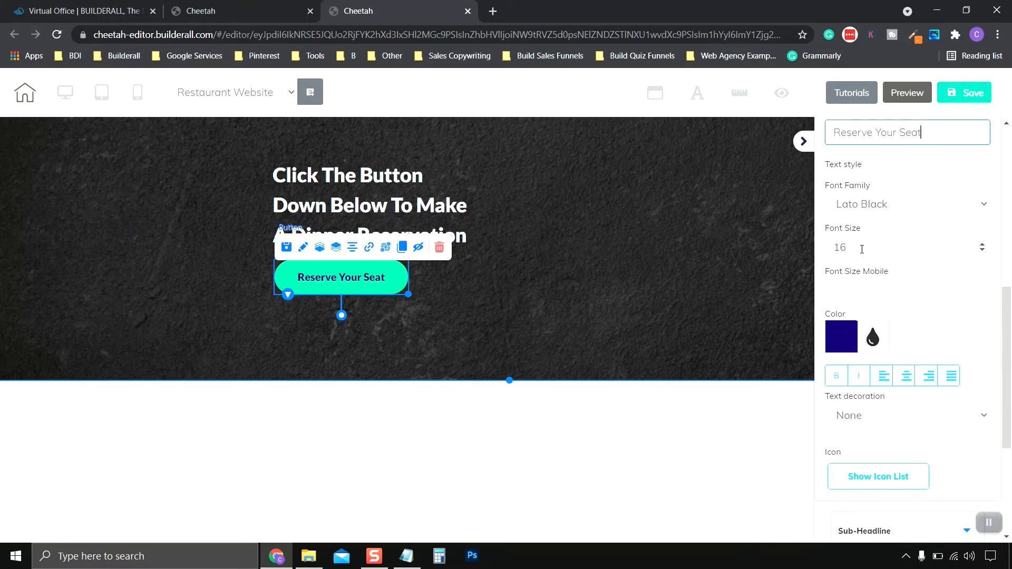
Step: Set the text color of the button's headline to white
scroll(892, 277, down, 1)
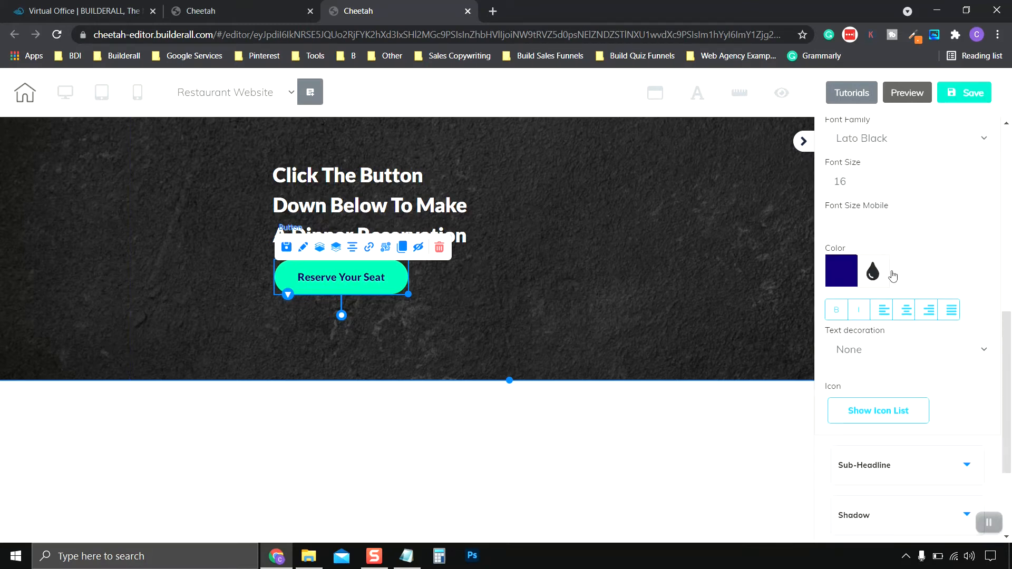
click(846, 283)
drag(870, 329, 835, 306)
click(842, 288)
scroll(888, 311, up, 1)
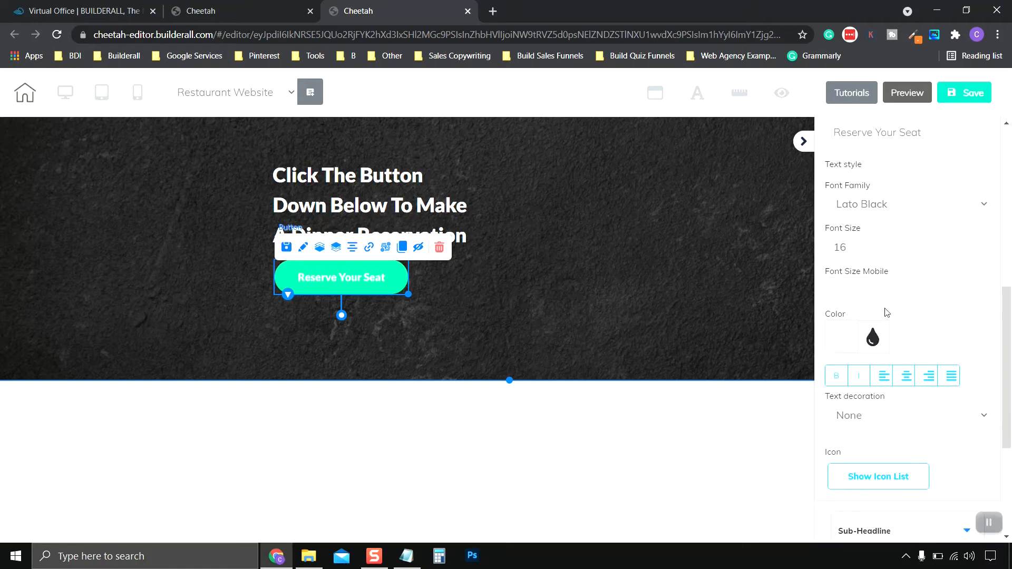
Step: Change the button's solid background color to golden yellow in its general colors
scroll(901, 312, up, 1)
scroll(896, 322, down, 4)
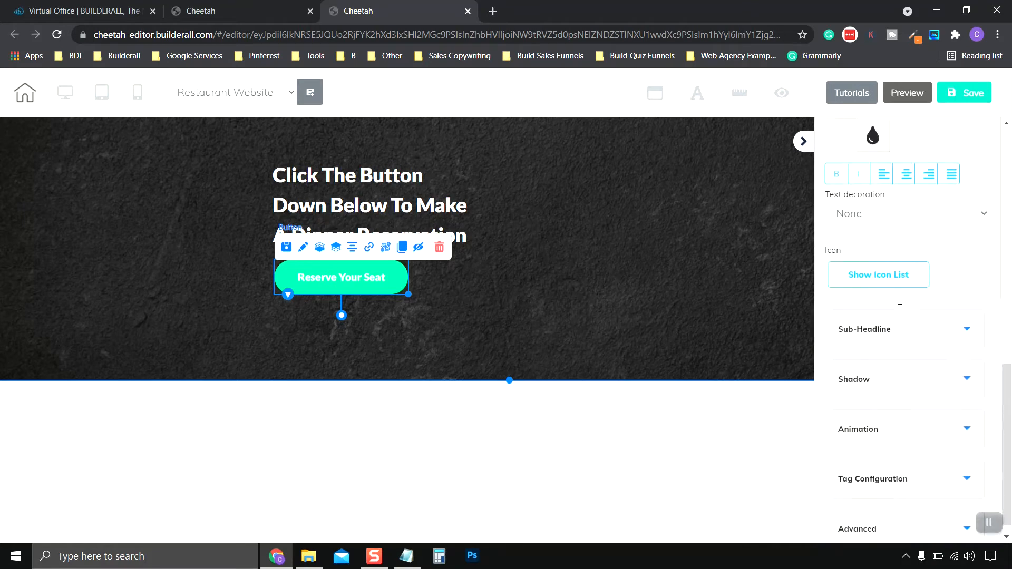
scroll(891, 337, up, 2)
scroll(887, 354, down, 2)
scroll(886, 355, up, 6)
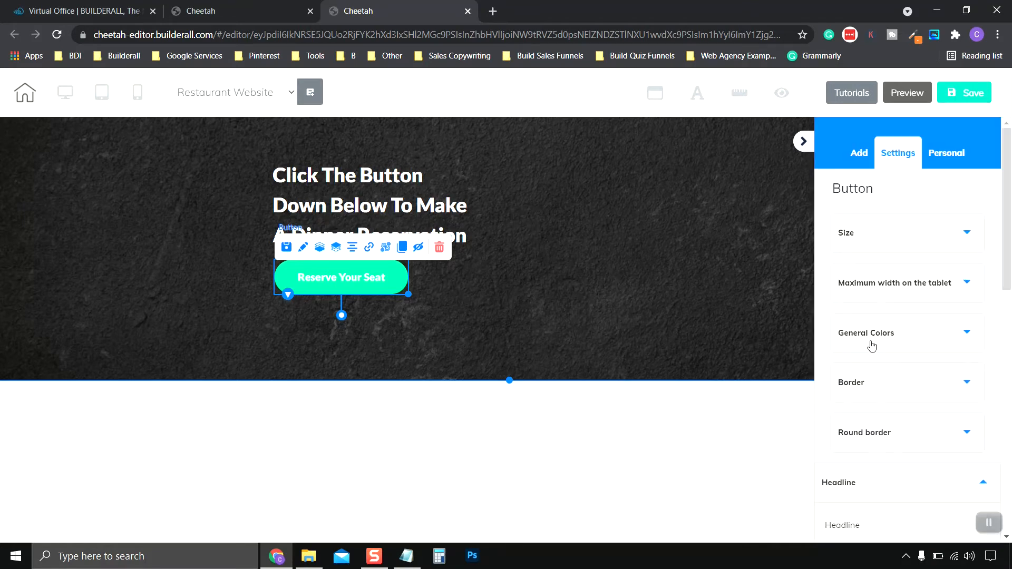
click(885, 335)
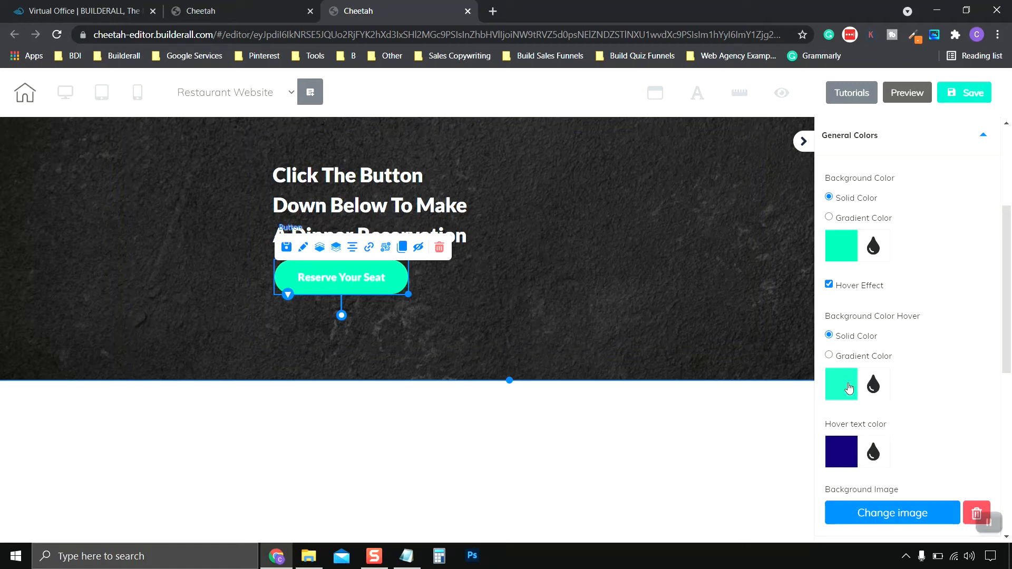
scroll(942, 323, up, 1)
scroll(940, 323, down, 1)
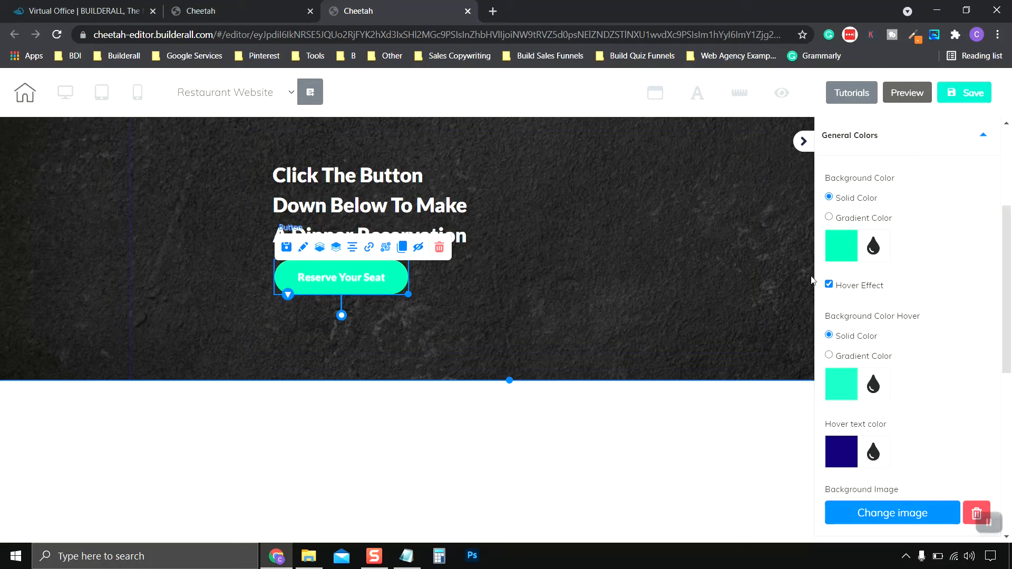
click(844, 249)
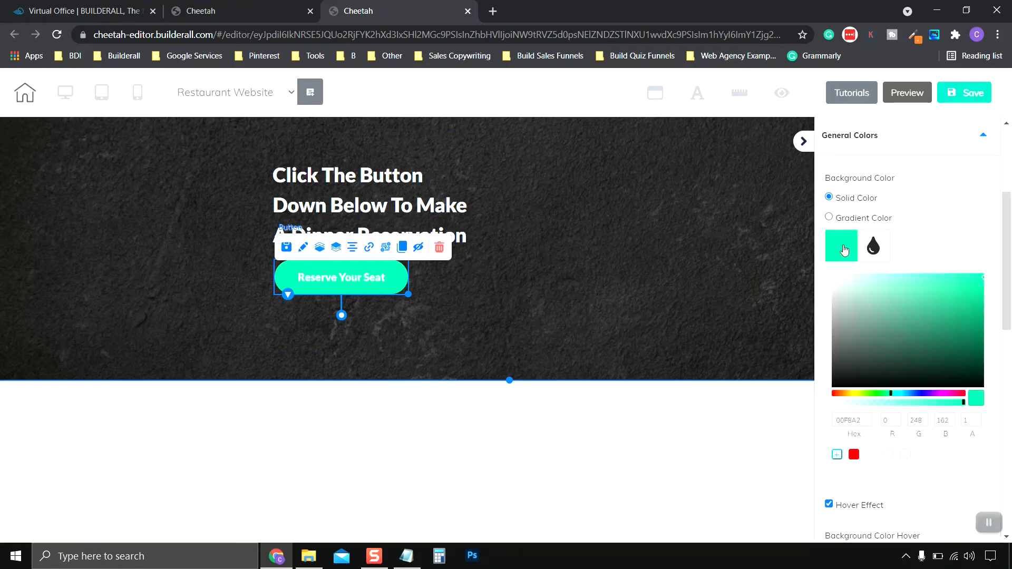
click(850, 394)
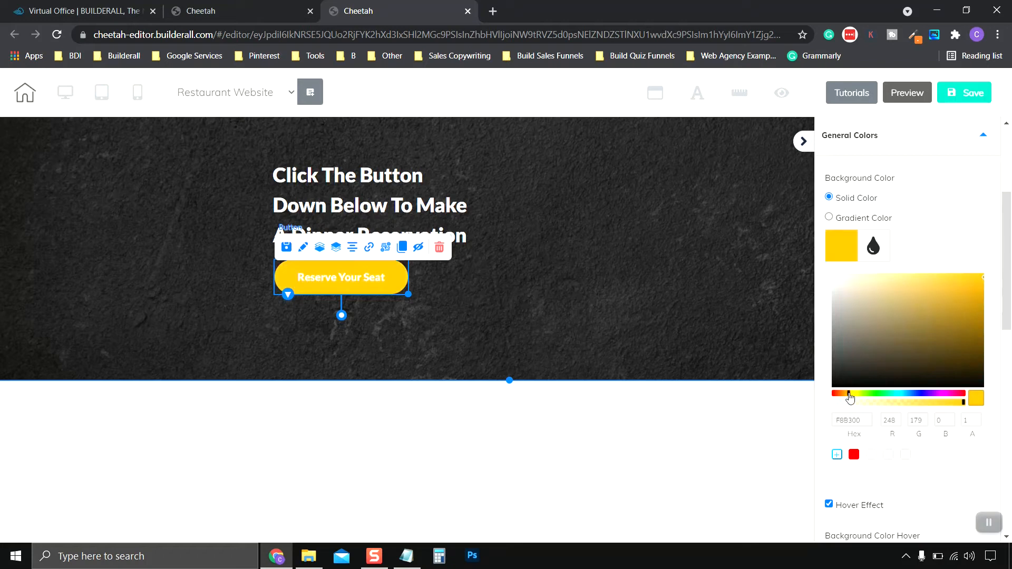
click(982, 282)
click(842, 246)
Step: Keep the button's hover effect enabled and set its solid hover background color to white
scroll(840, 232, down, 1)
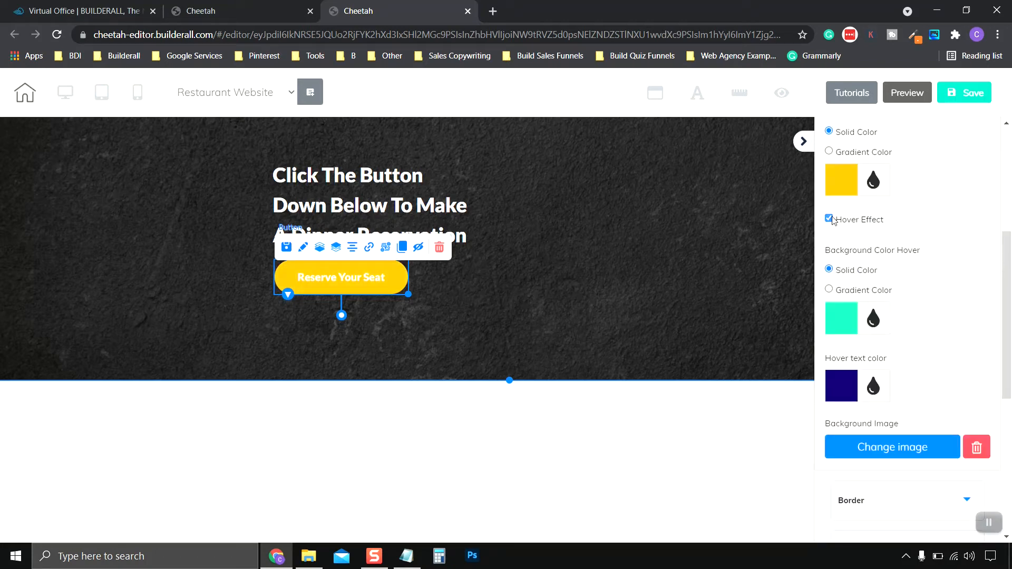
click(829, 219)
click(829, 219)
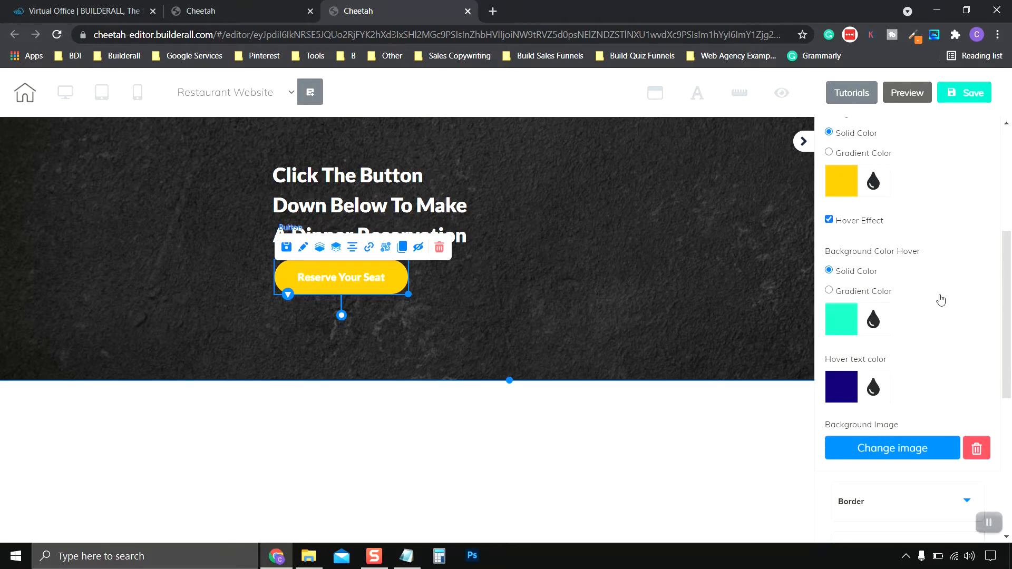
scroll(875, 296, up, 2)
scroll(875, 274, down, 1)
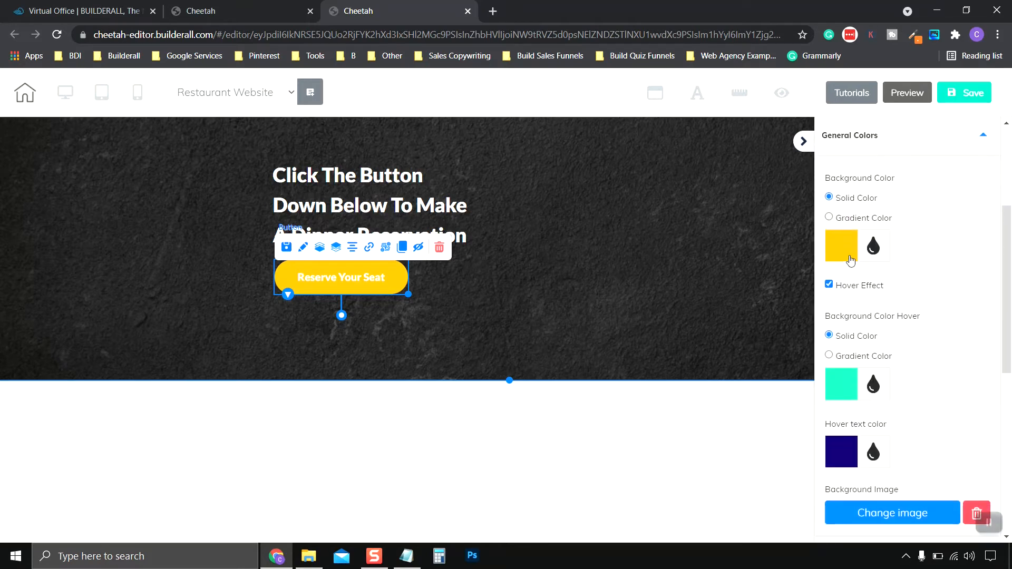
scroll(890, 283, down, 1)
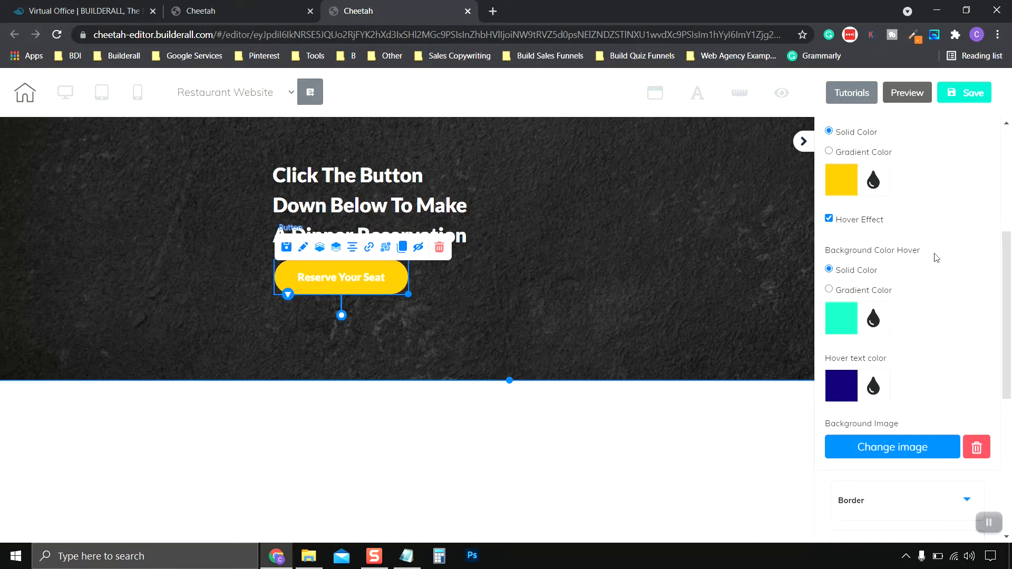
scroll(938, 255, down, 2)
scroll(935, 257, up, 1)
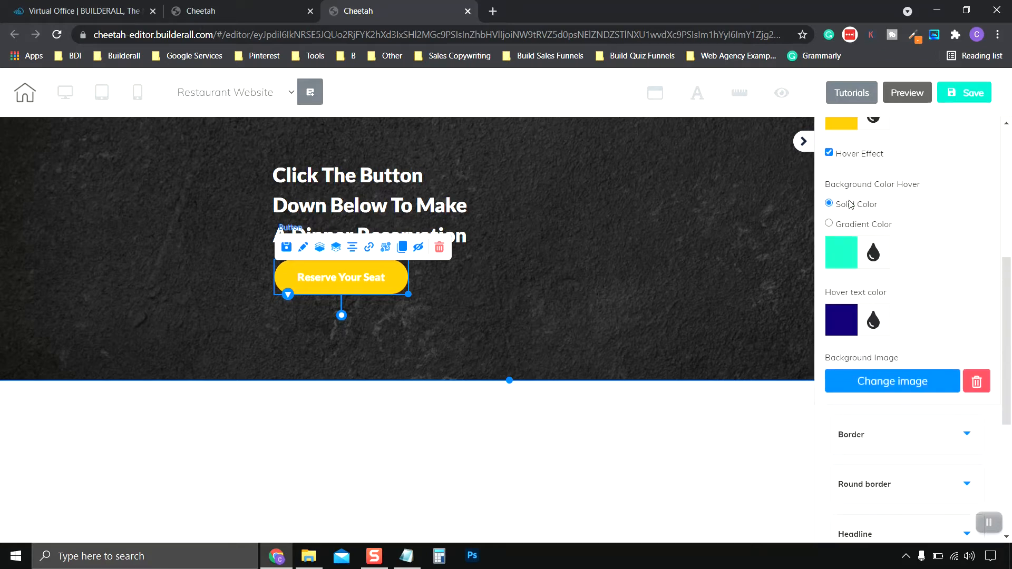
click(847, 253)
drag(840, 302, 828, 284)
Step: Save the button's yellow background as a color swatch and apply it, FFB900, to the hover text color
click(842, 322)
scroll(843, 327, up, 1)
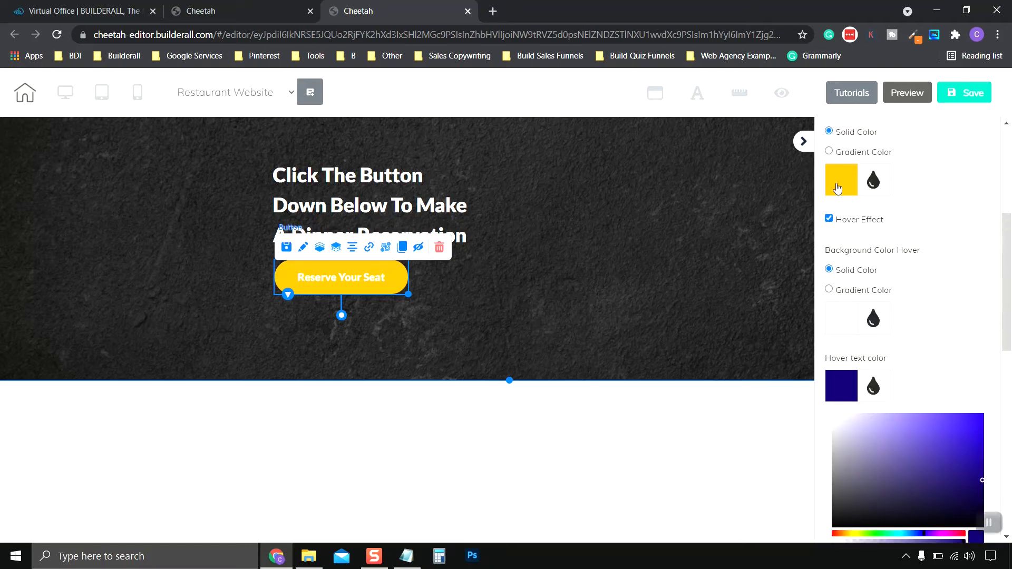
click(838, 187)
click(843, 180)
scroll(848, 264, down, 1)
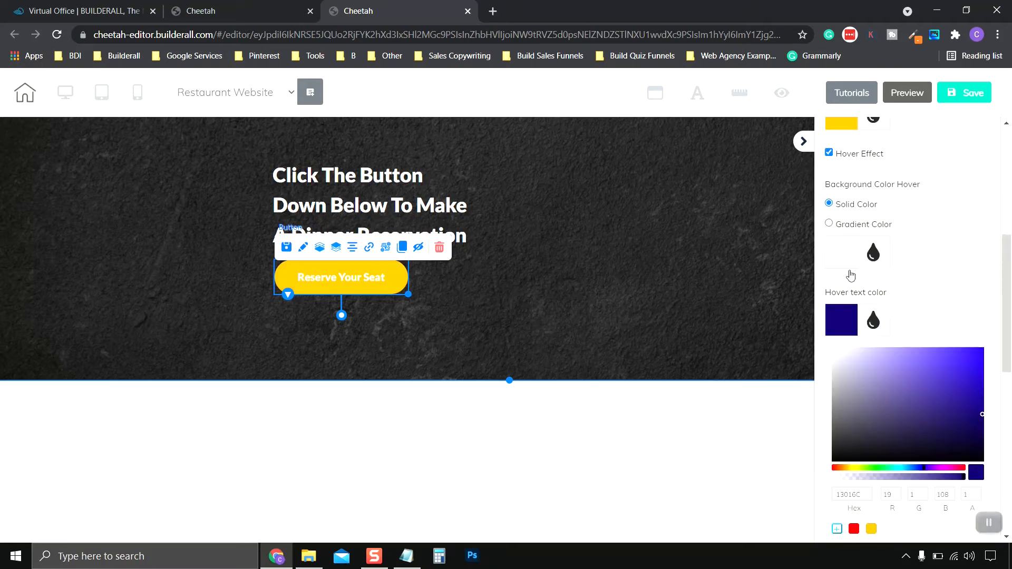
click(846, 323)
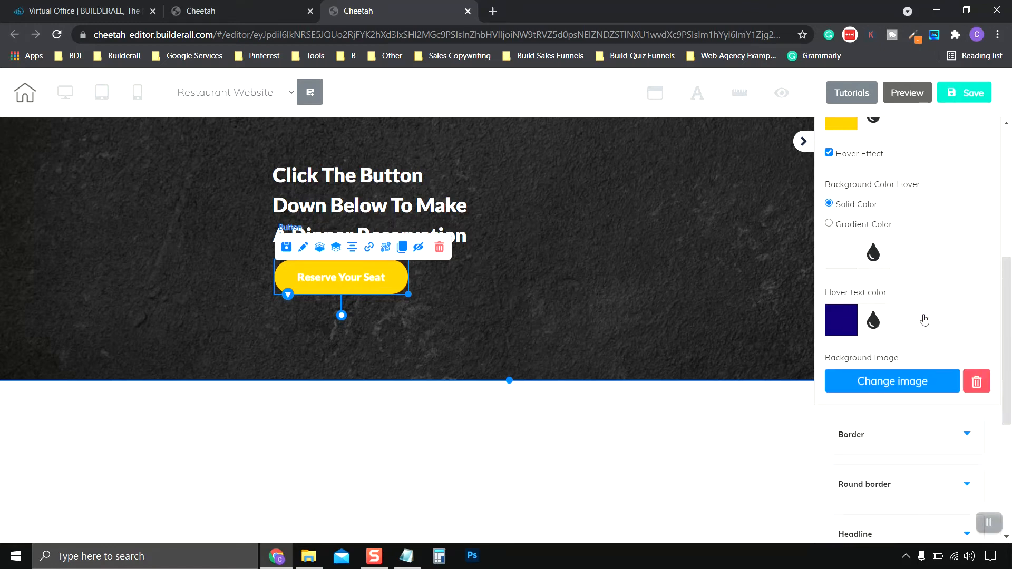
scroll(924, 320, down, 1)
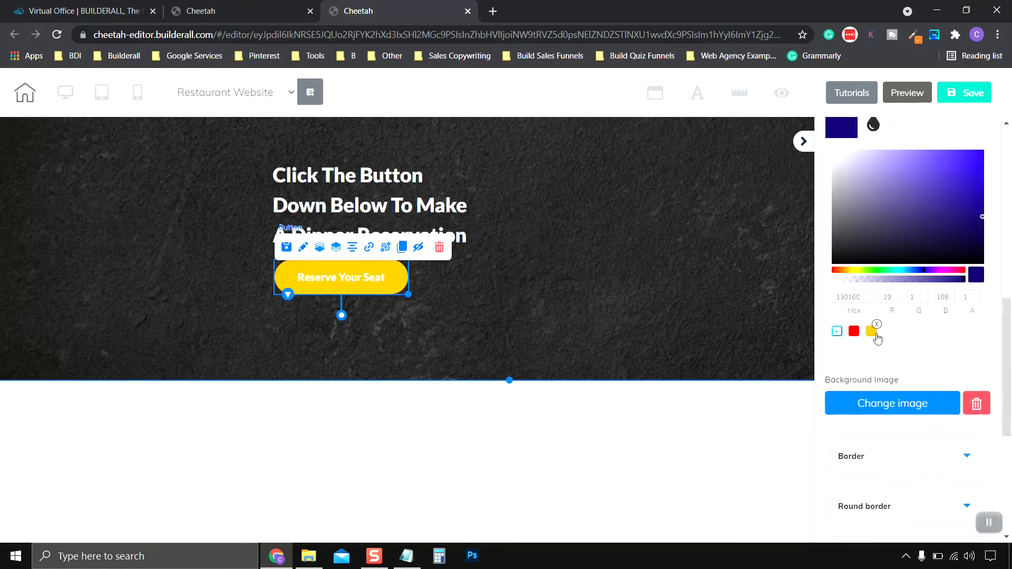
click(873, 333)
scroll(898, 334, up, 2)
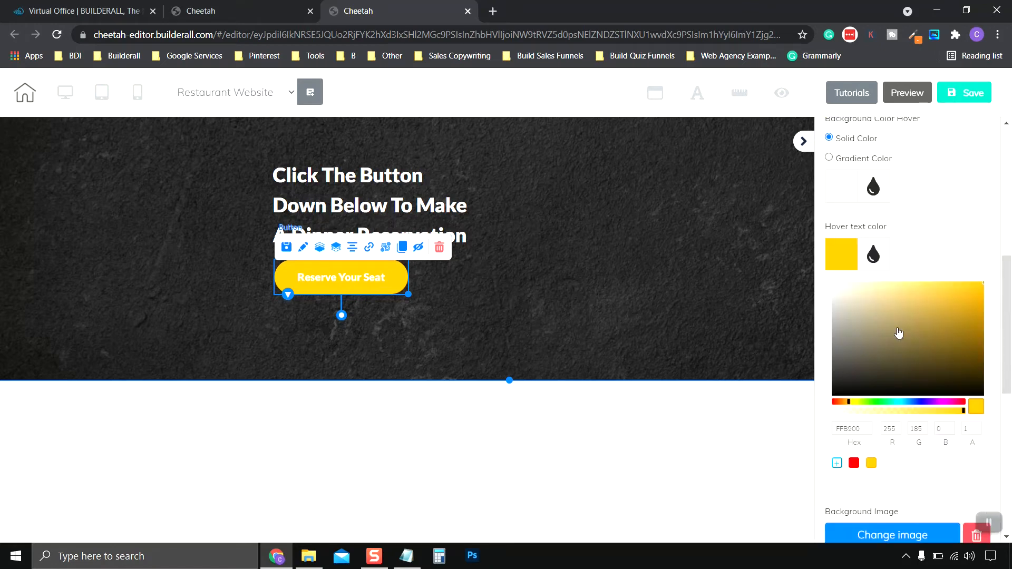
Step: Save the page, preview the recolored button on the published site, and return to the page editor
scroll(942, 278, up, 5)
scroll(933, 275, down, 1)
scroll(925, 277, up, 1)
click(963, 93)
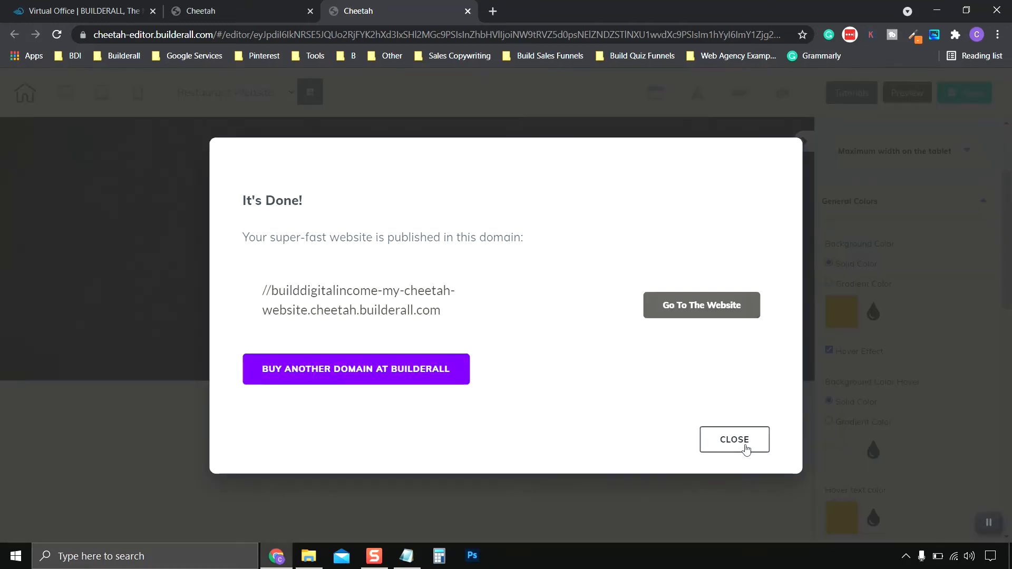
click(737, 442)
click(907, 93)
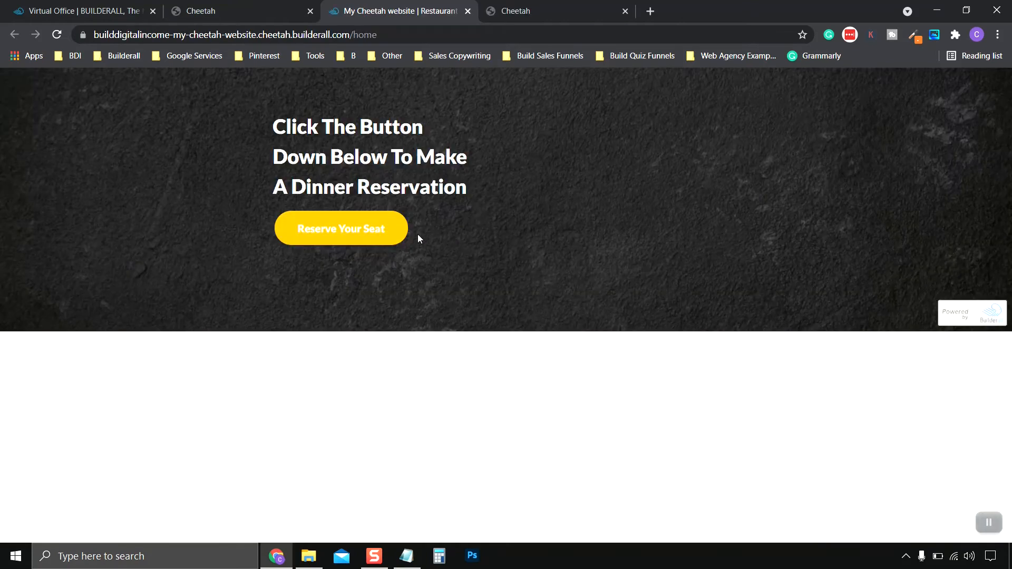
click(467, 11)
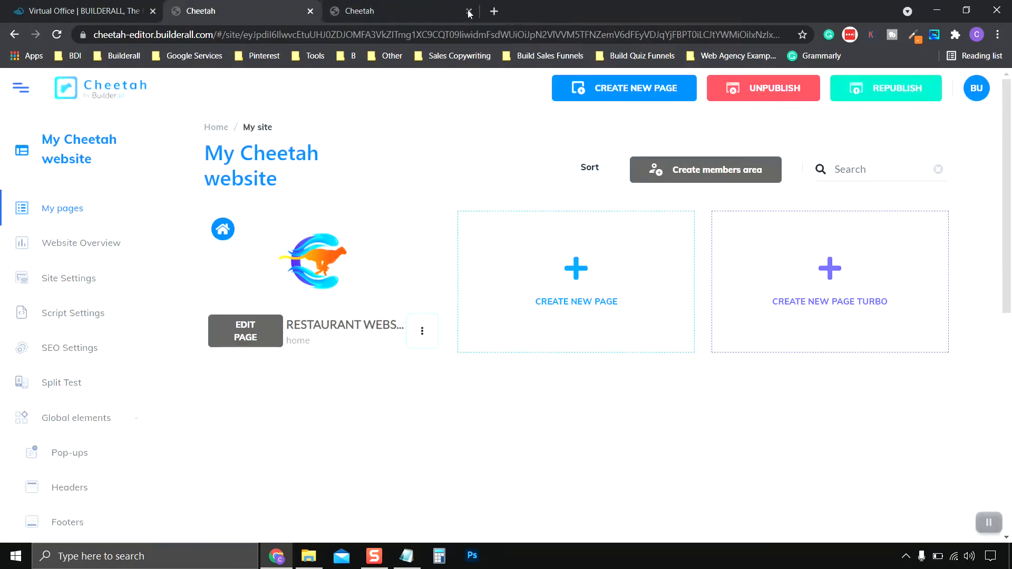
click(417, 7)
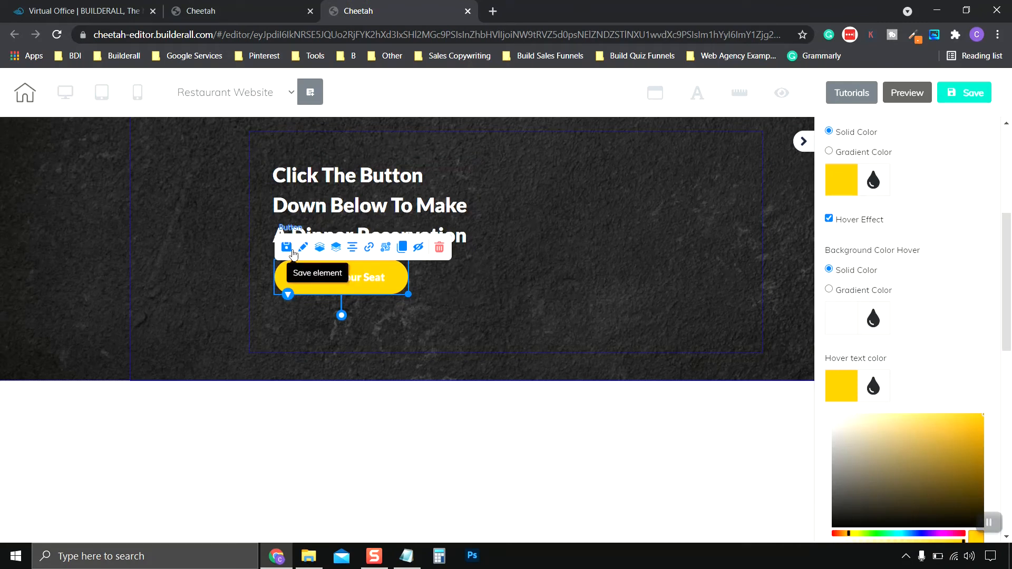
Step: Link the "Reserve Your Seat" button to the web URL google.com
click(385, 248)
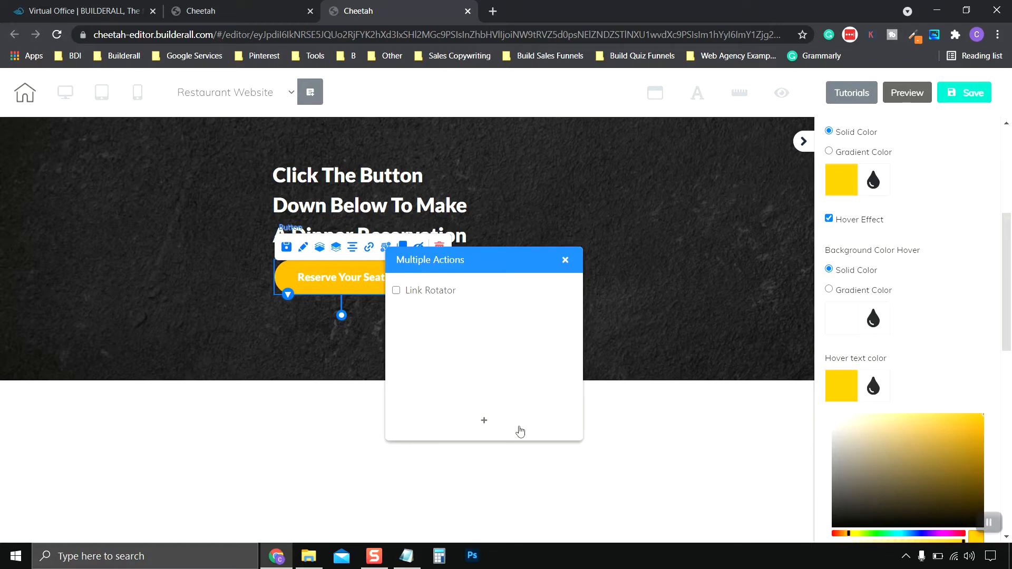
click(565, 262)
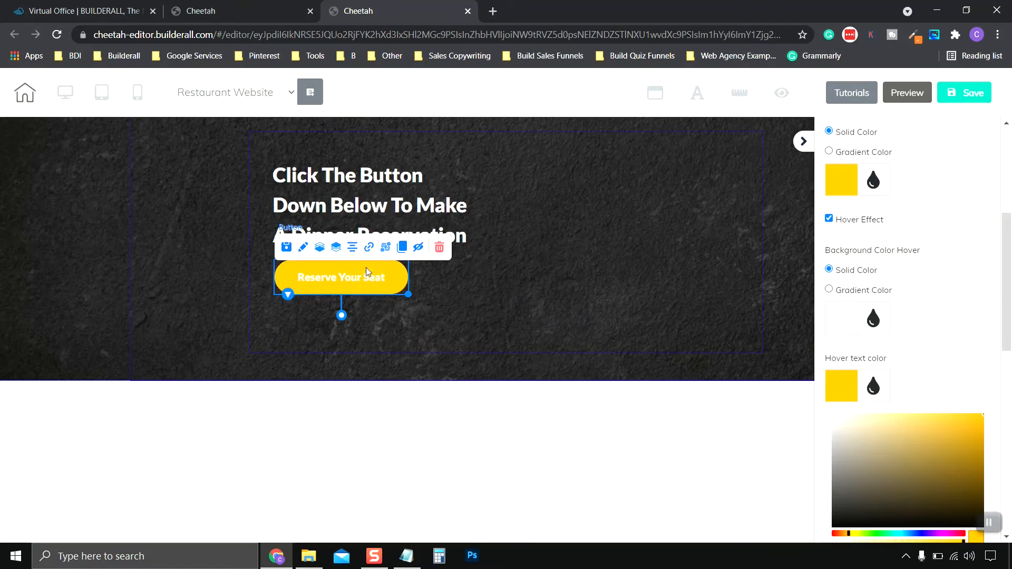
click(369, 253)
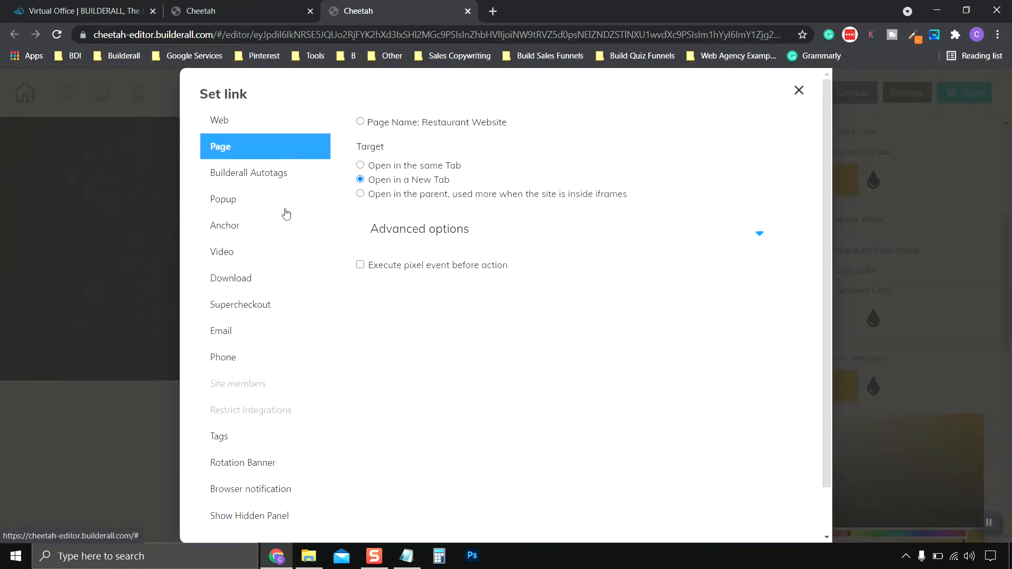
click(245, 121)
click(448, 140)
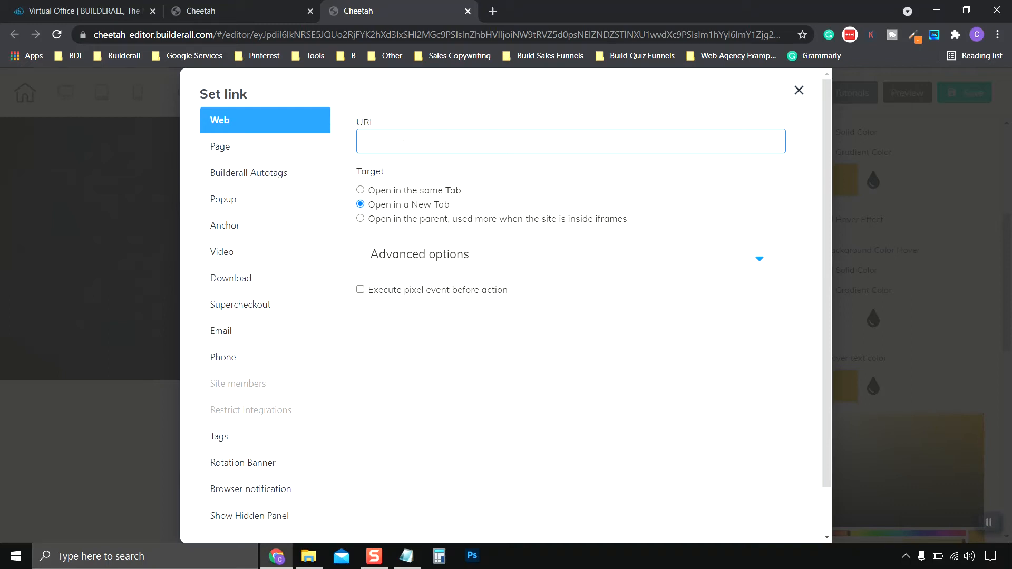
text(oogle.com)
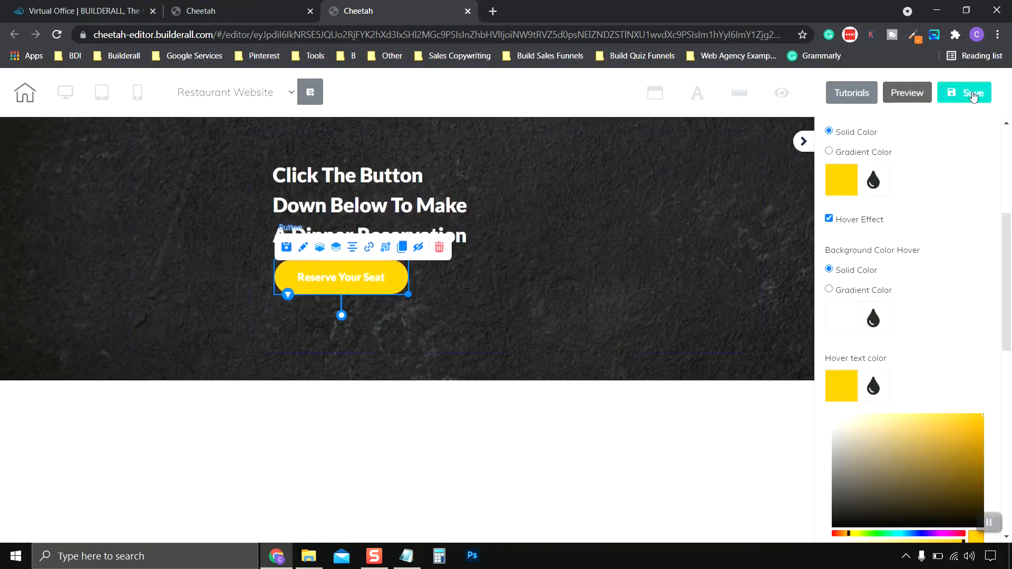
Step: Save the page with the linked button and republish the site from the website's page overview
click(972, 92)
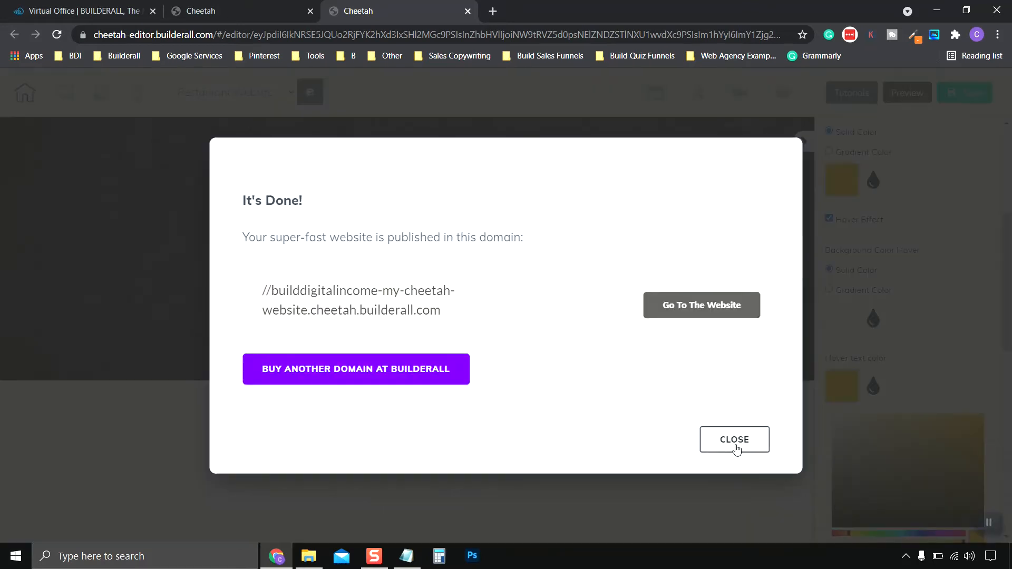
click(734, 440)
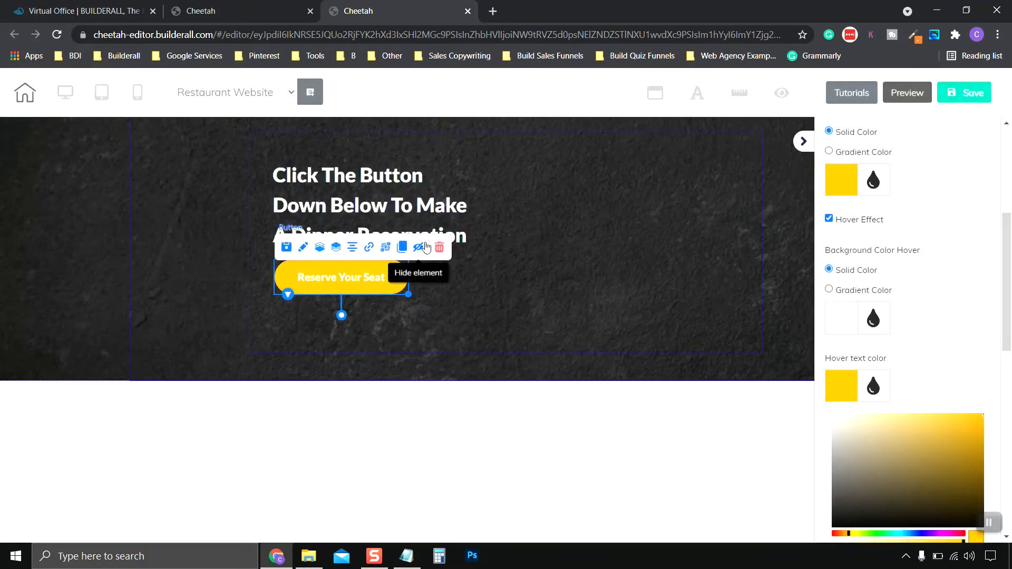
click(237, 11)
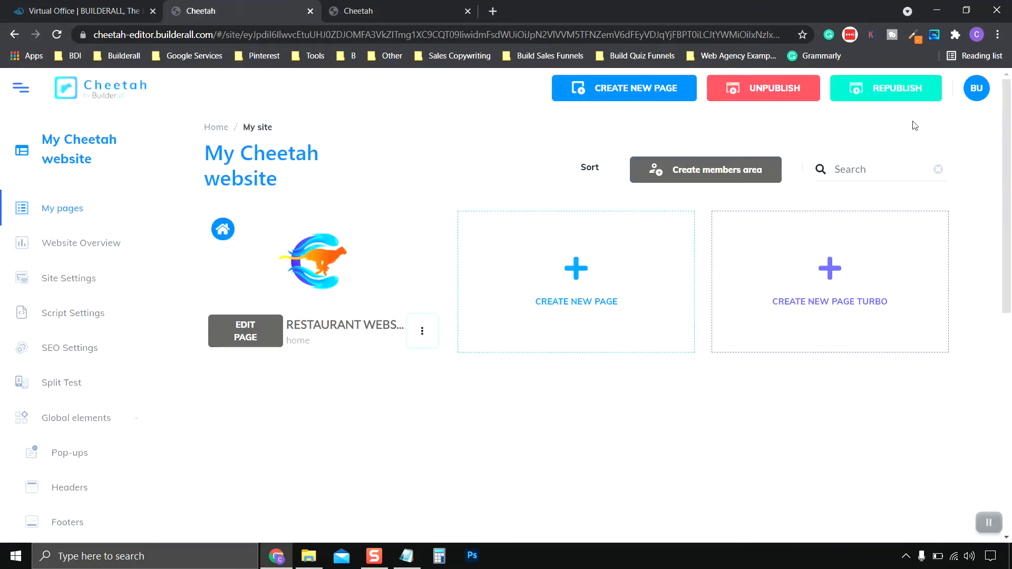
click(895, 88)
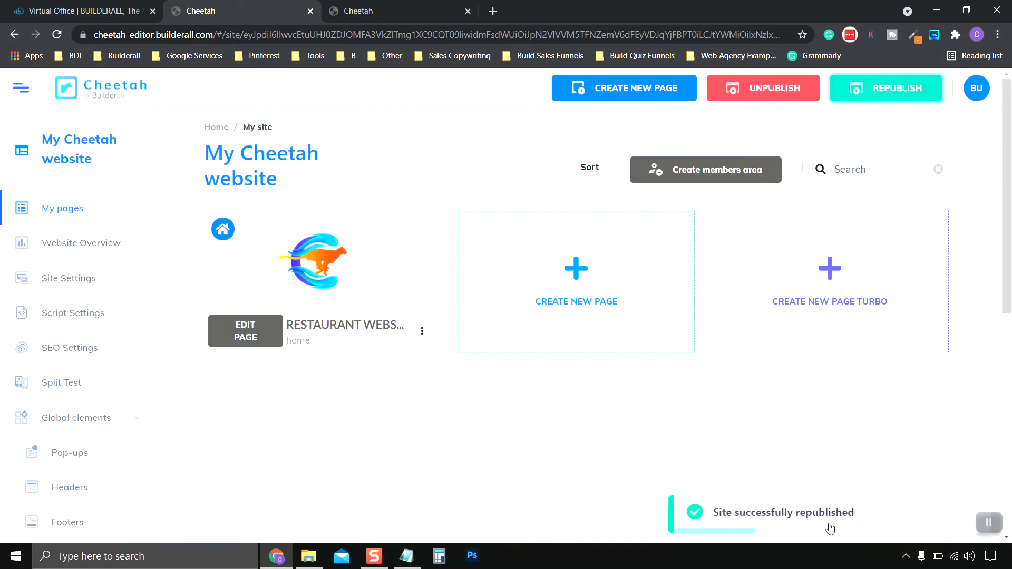
Step: Open the published restaurant page and test the "Reserve Your Seat" button's link, closing the tab it opens
click(422, 331)
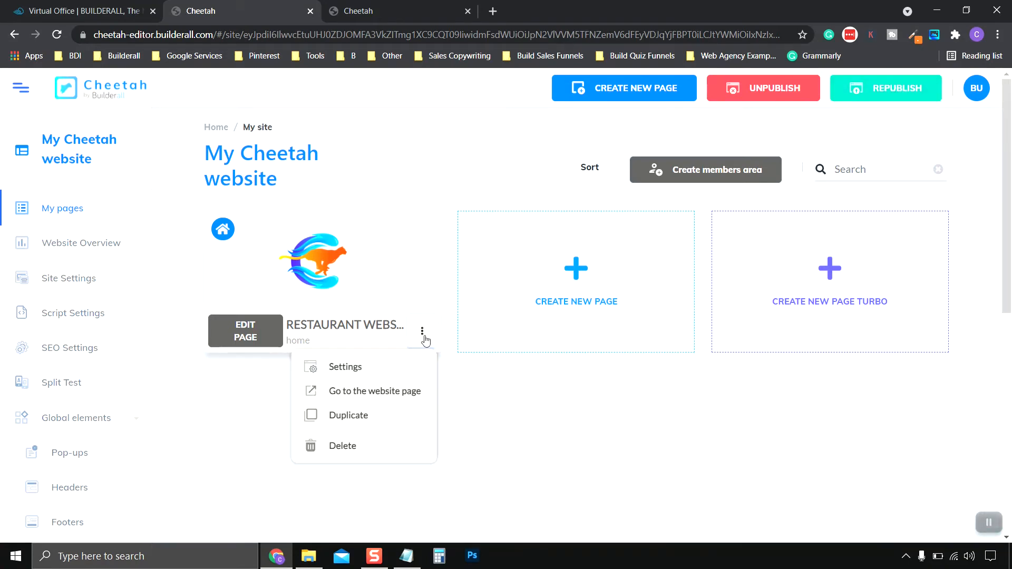
click(392, 390)
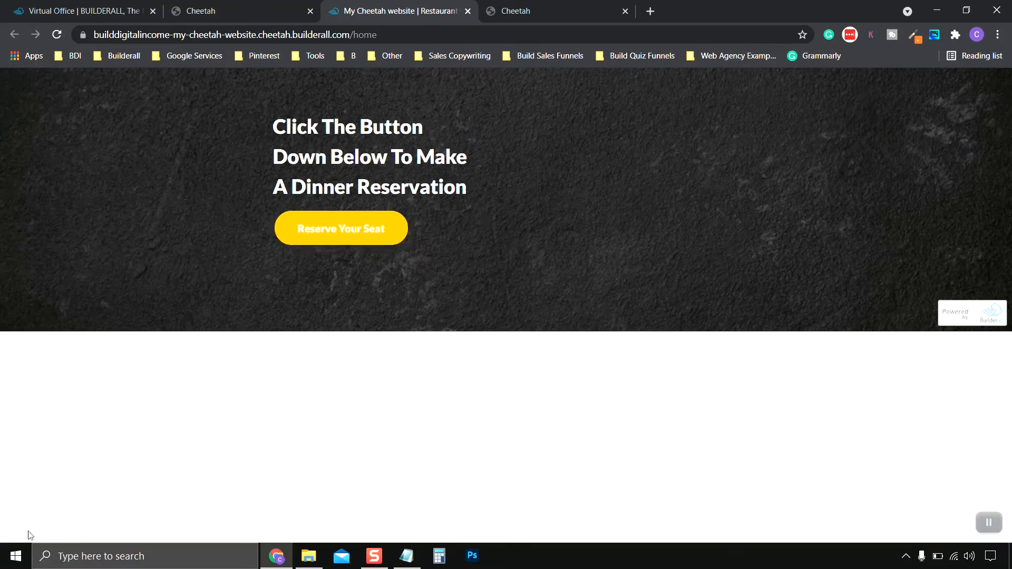
click(351, 238)
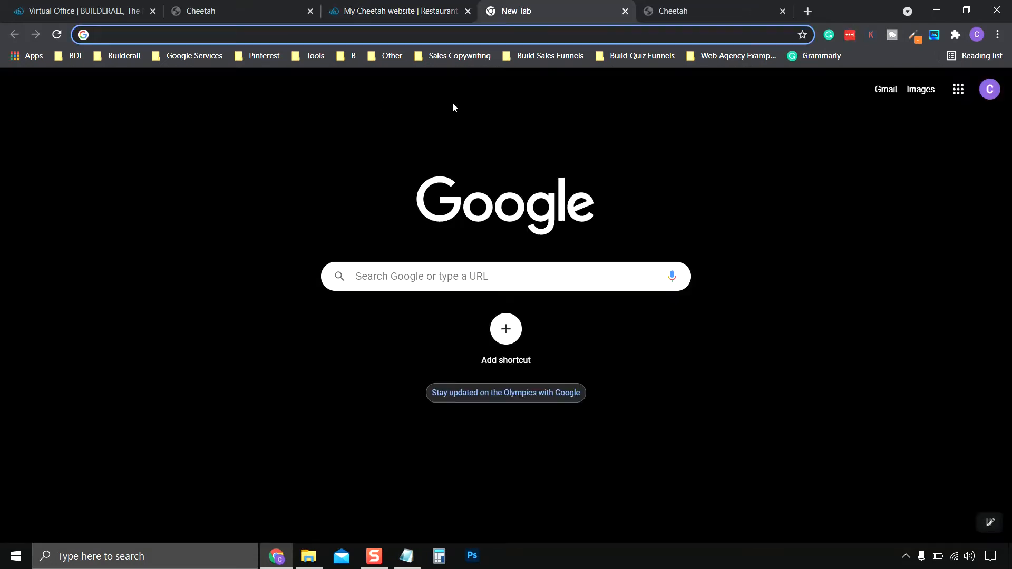
click(625, 11)
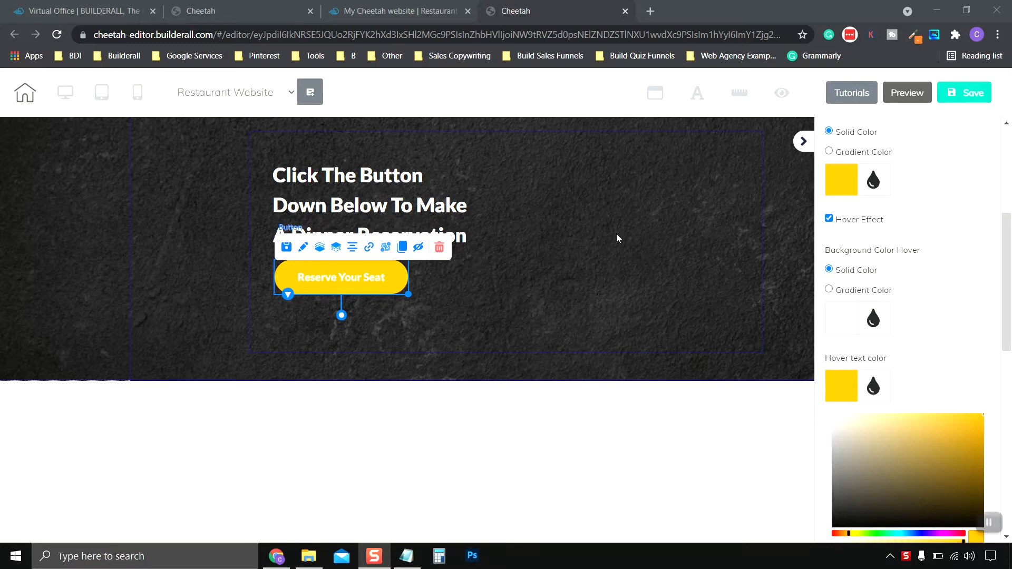
Step: Select the box around the reservation text and button, and open the options for adding content to it
click(334, 149)
click(279, 146)
click(857, 154)
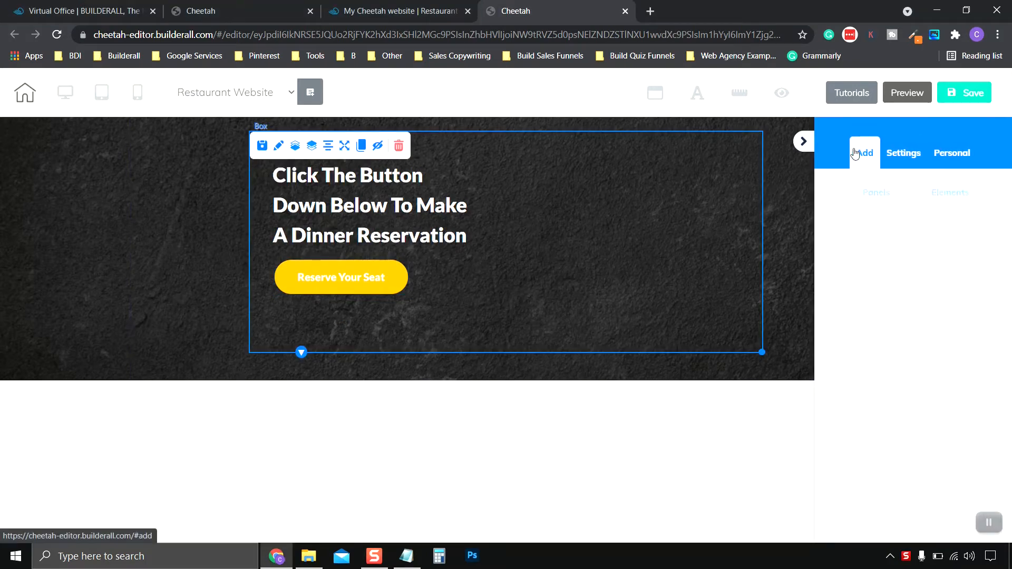
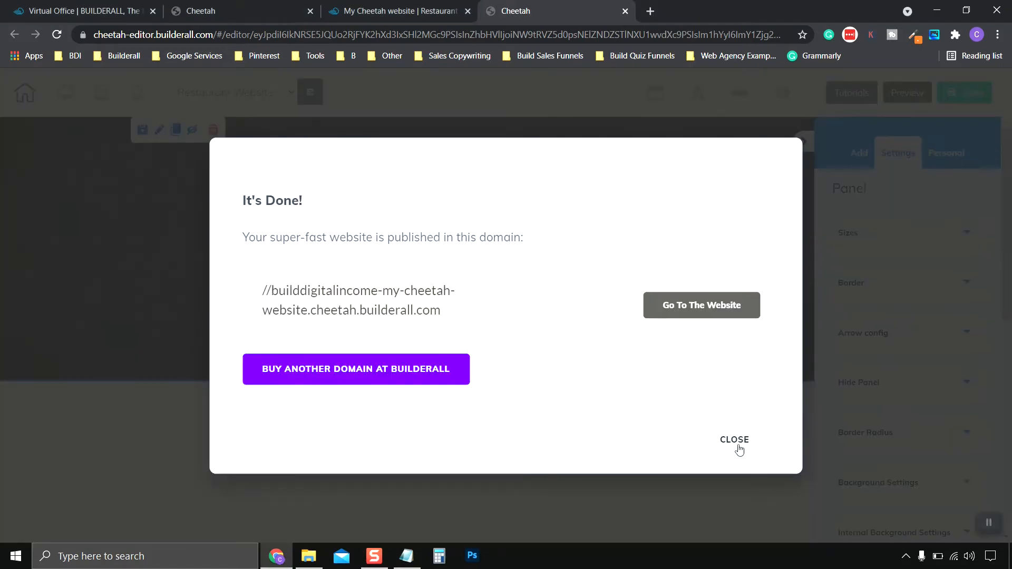
Step: Close the publishing confirmation and add a blank panel directly below the reservation panel
click(736, 441)
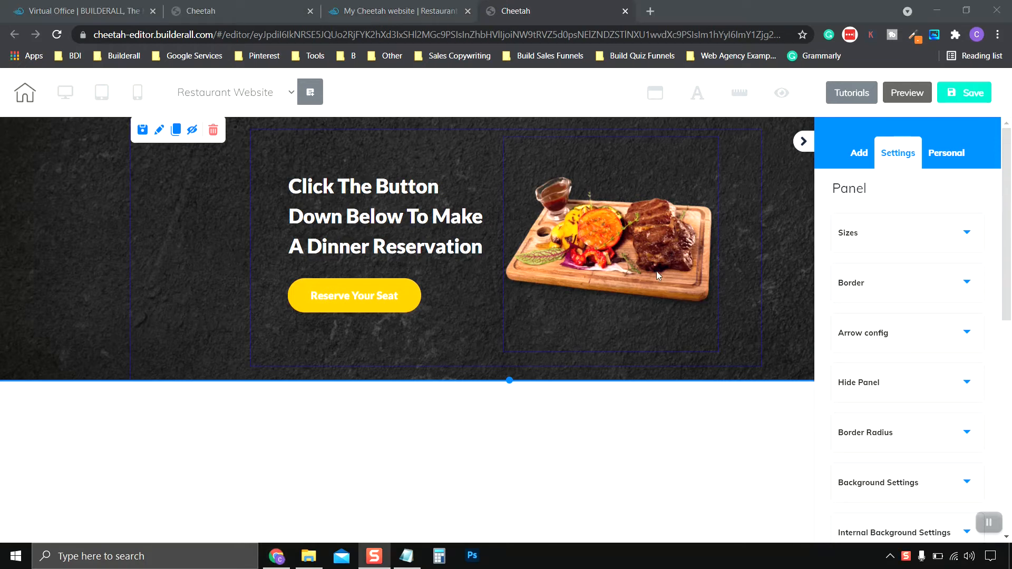
click(172, 222)
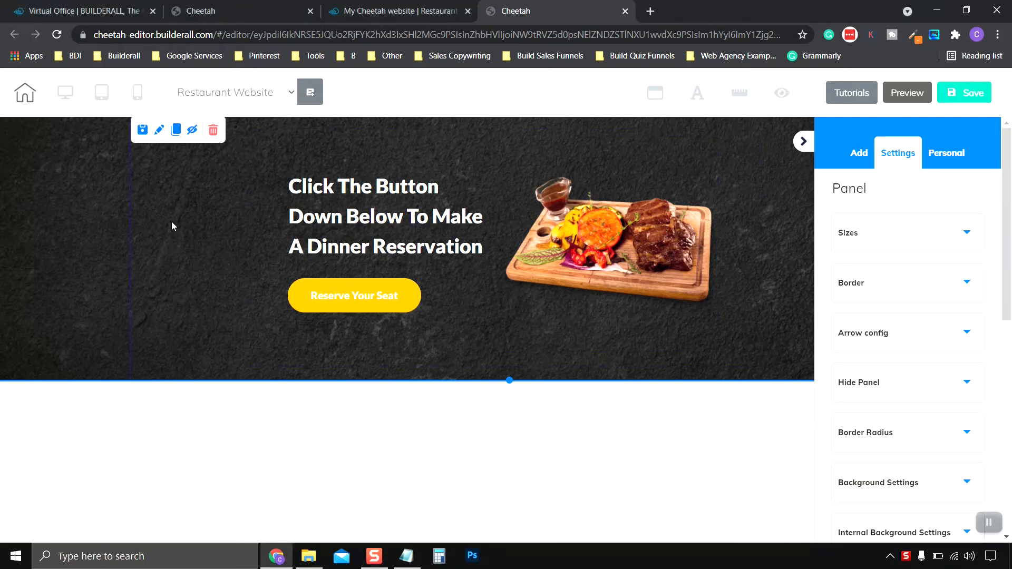
click(859, 152)
scroll(891, 203, down, 1)
click(897, 209)
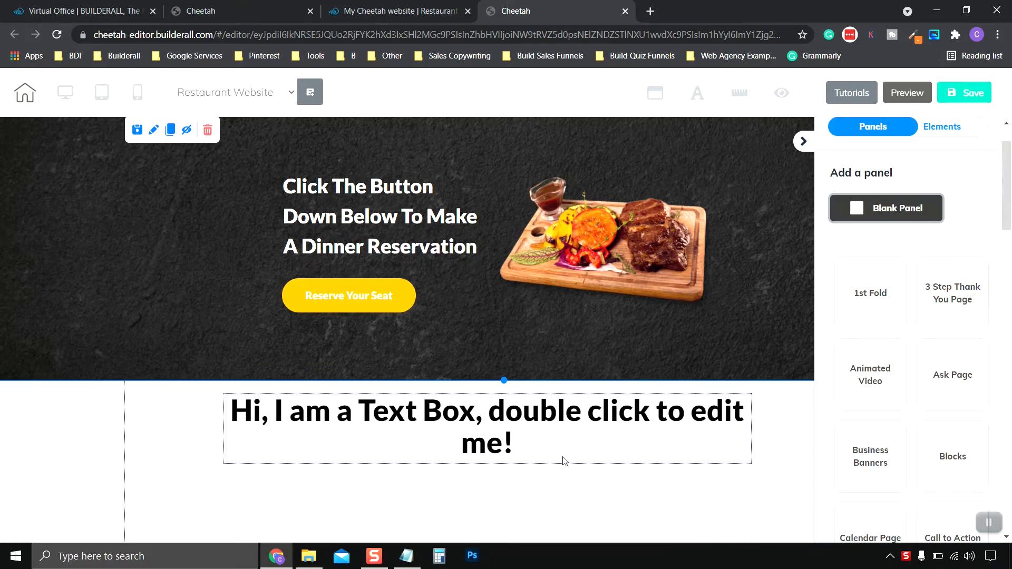
Step: Delete the placeholder text box from the new second panel
scroll(555, 460, down, 2)
click(502, 350)
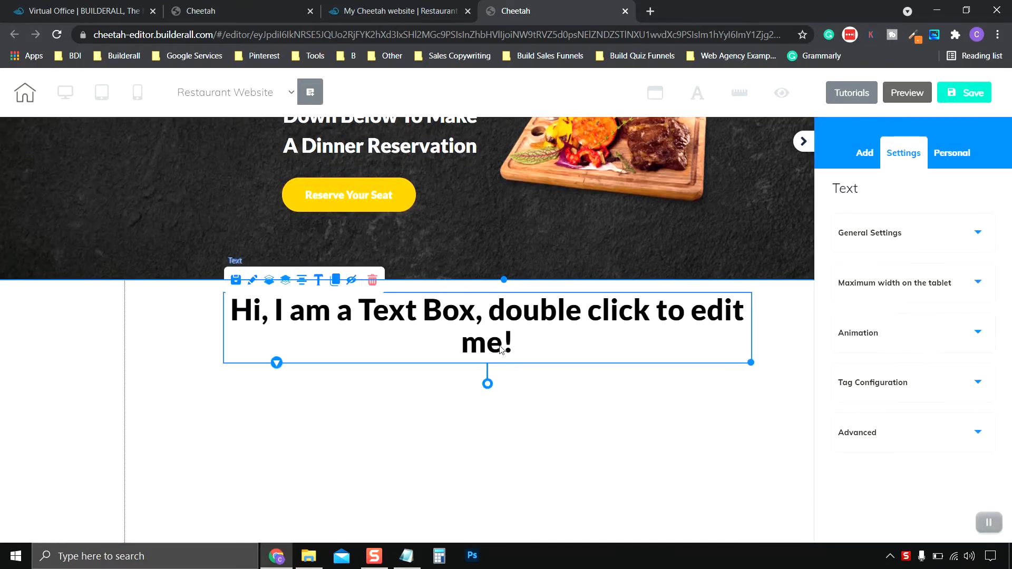
click(372, 280)
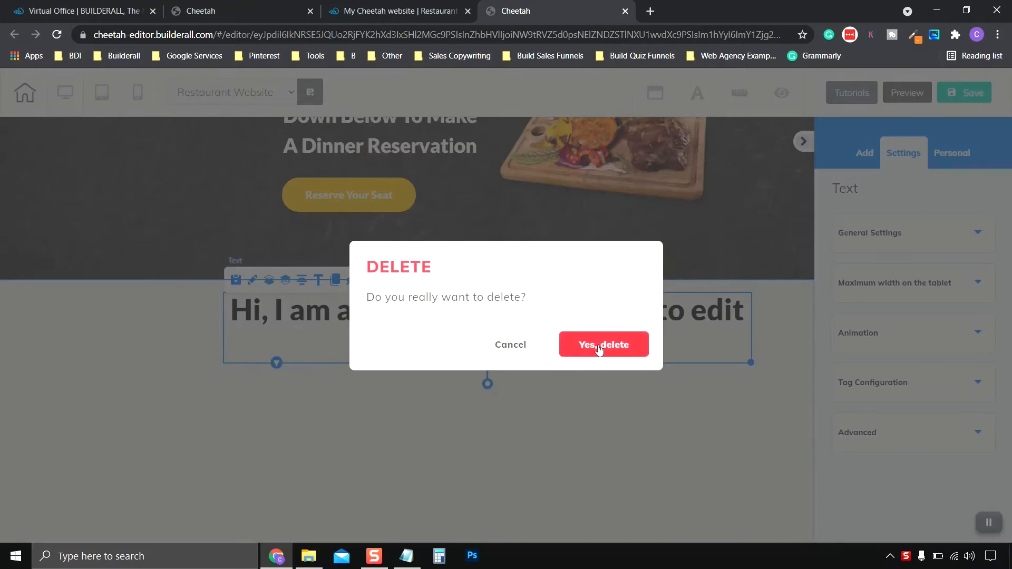
click(599, 348)
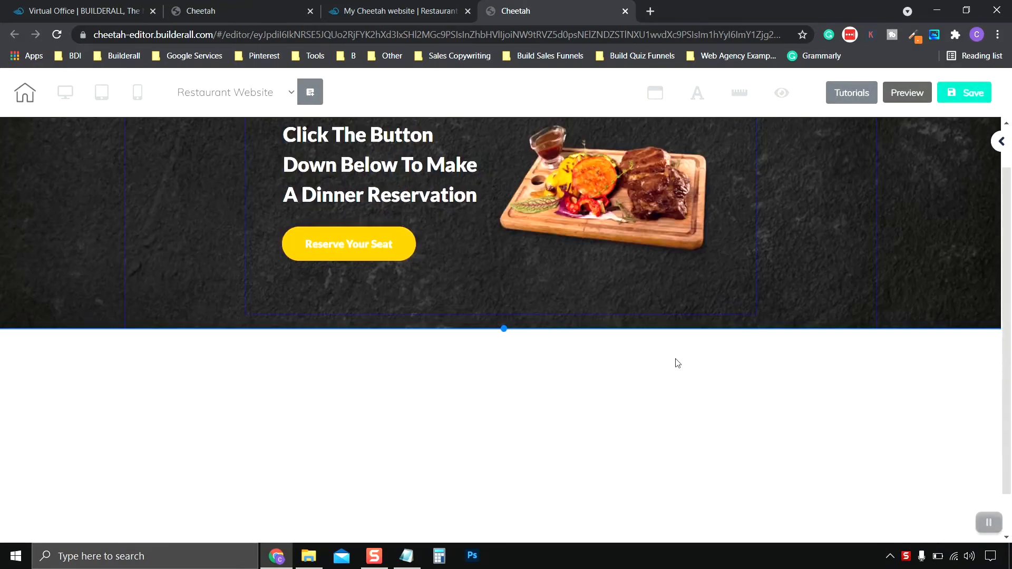
Step: Add a third blank panel directly below the empty white second panel
scroll(675, 369, up, 2)
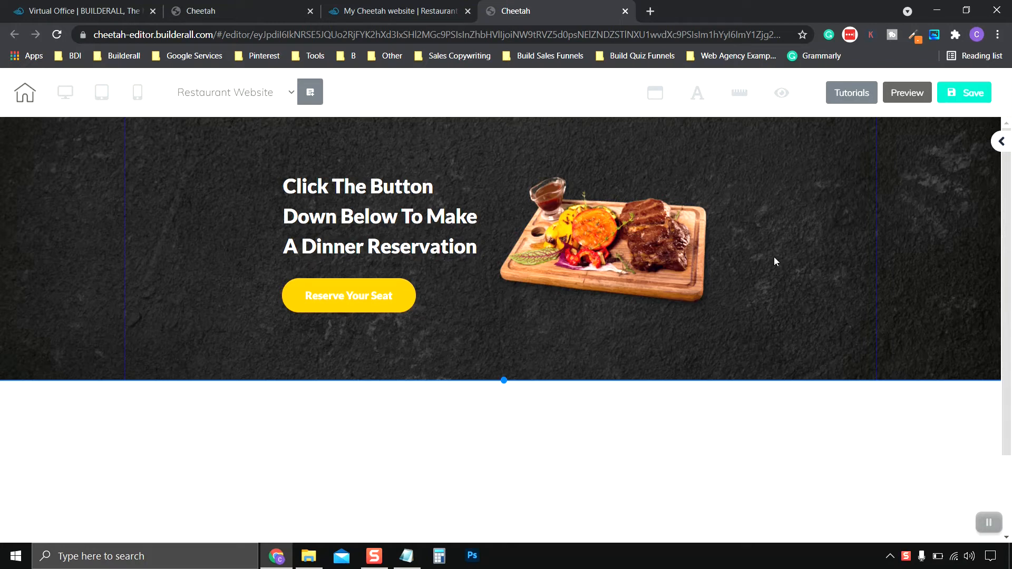
scroll(771, 262, down, 2)
scroll(771, 296, up, 2)
scroll(787, 233, down, 2)
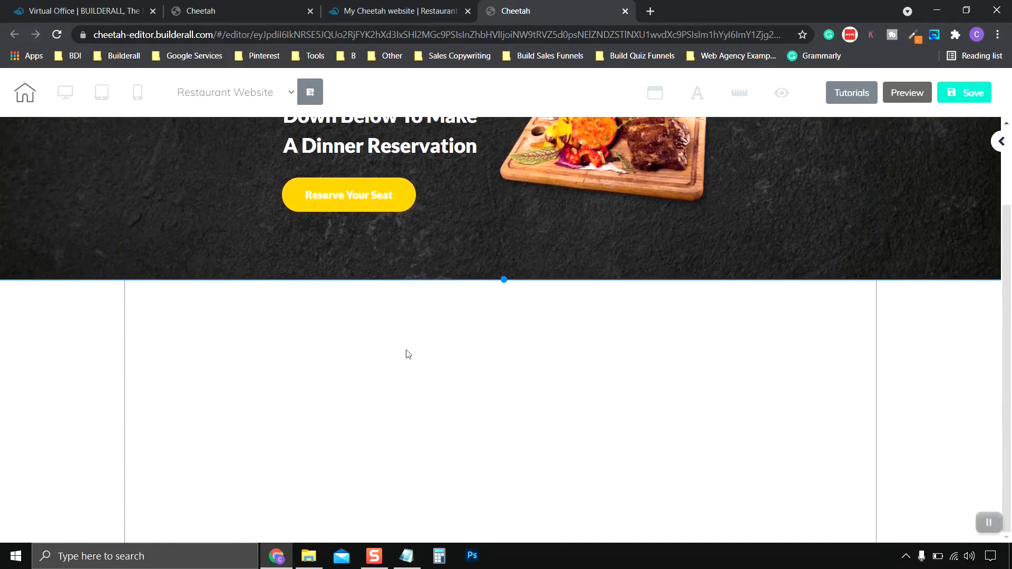
click(323, 346)
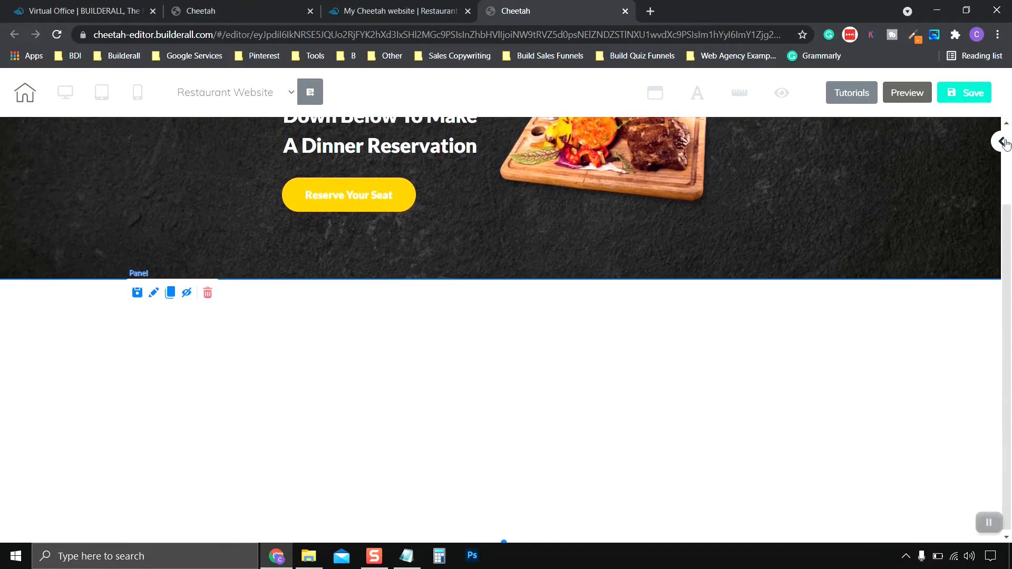
click(154, 294)
click(860, 152)
click(873, 191)
scroll(979, 290, down, 1)
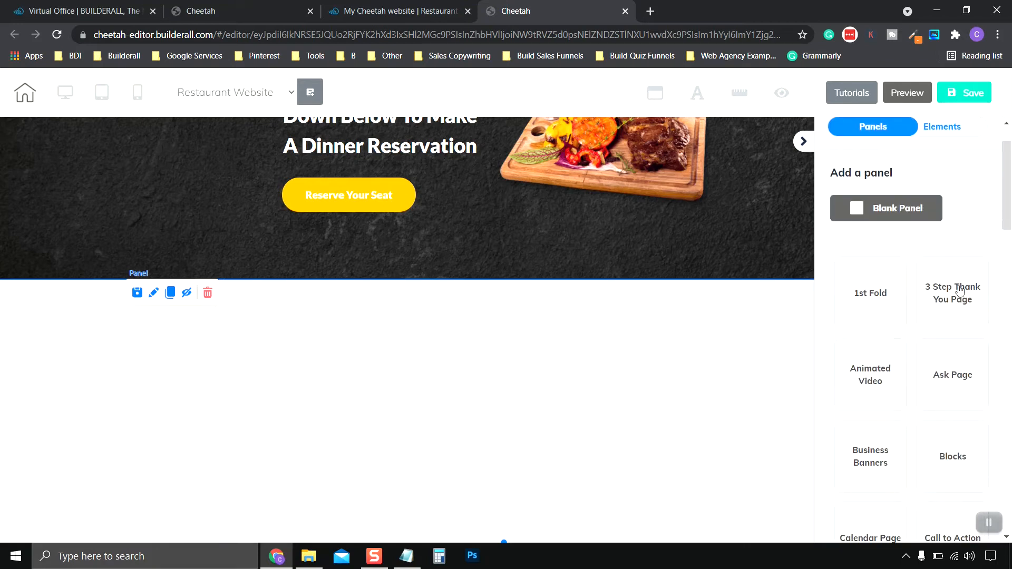
click(891, 215)
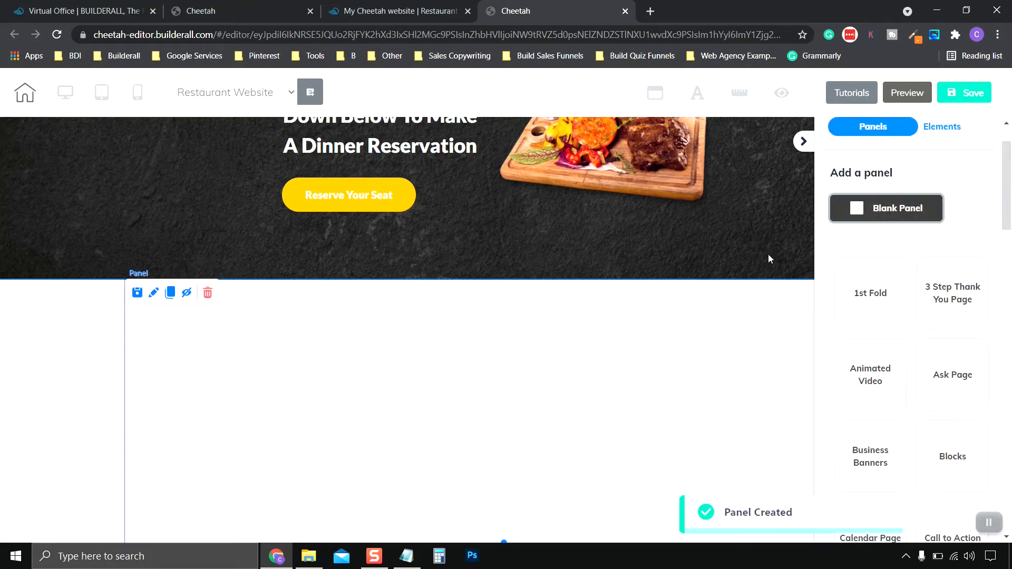
Step: Delete the placeholder text box from the third panel
click(536, 318)
click(373, 280)
click(570, 342)
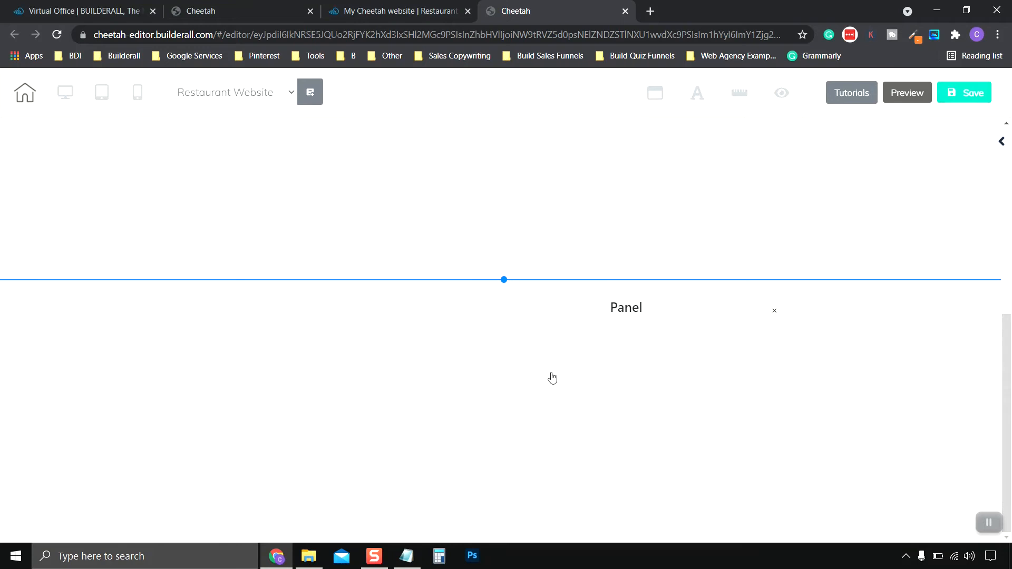
click(552, 378)
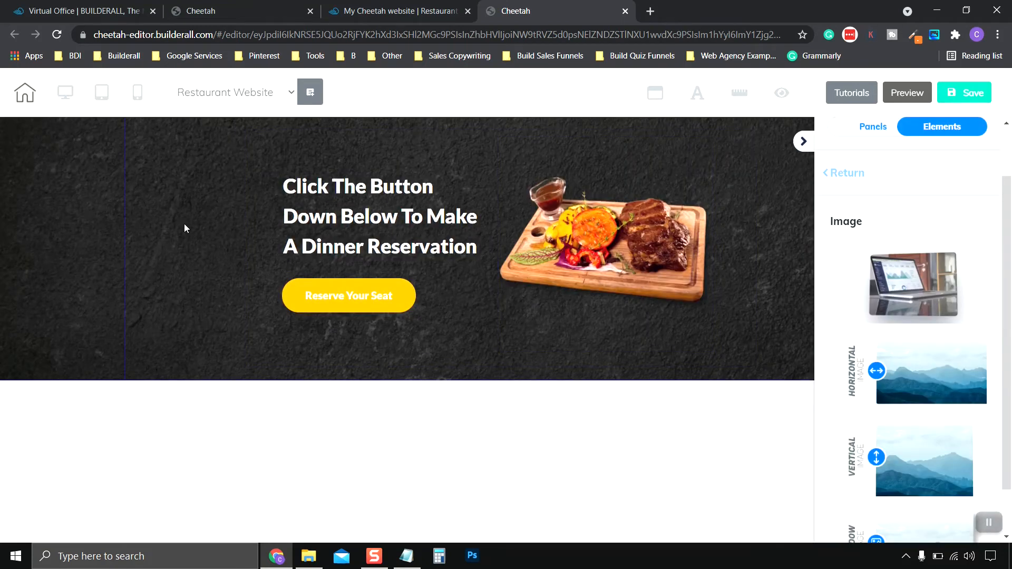
Step: Set the third panel's background image to the uploaded "restaurant website banner" file
scroll(251, 294, down, 4)
scroll(656, 377, down, 3)
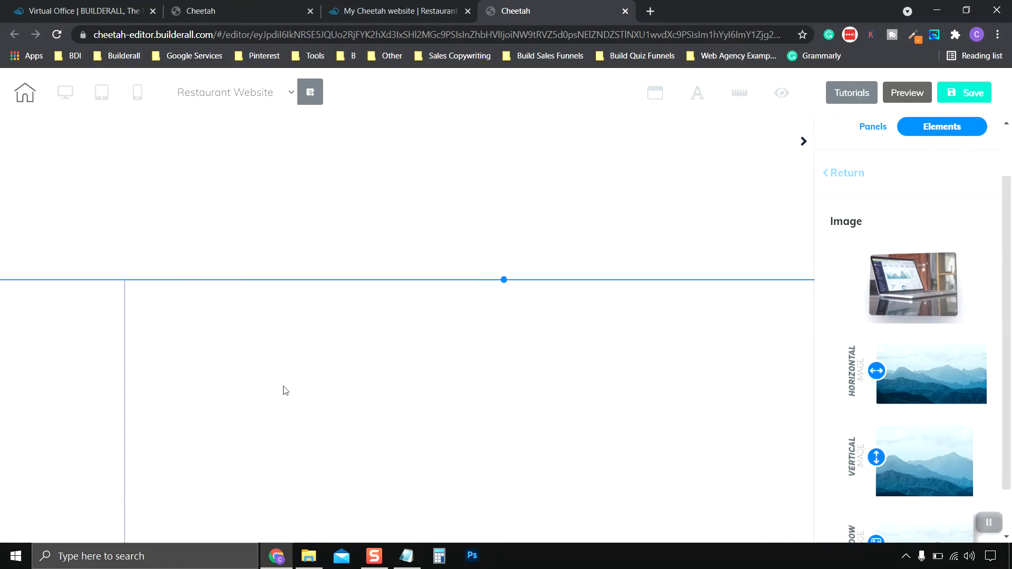
click(283, 388)
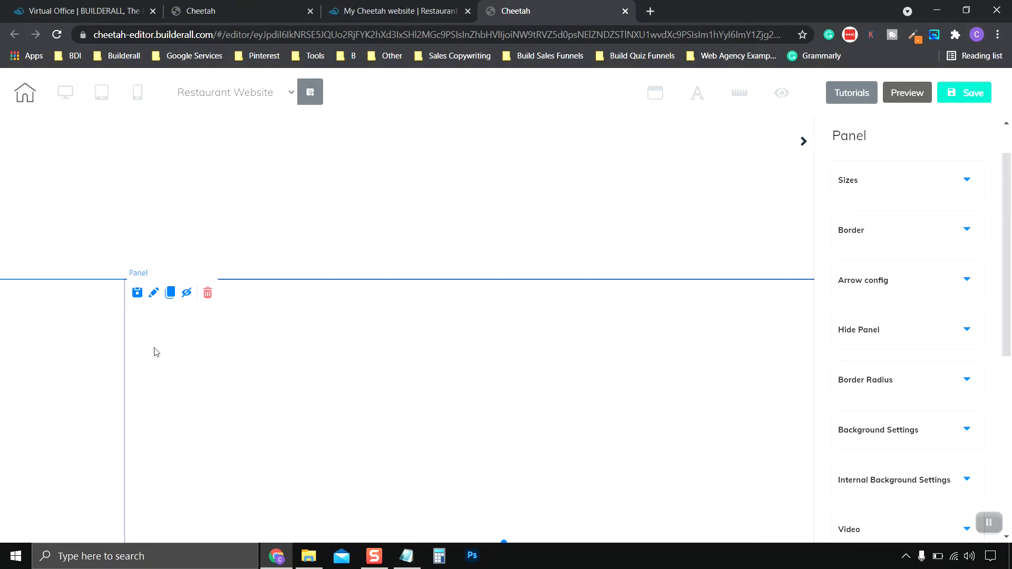
click(155, 294)
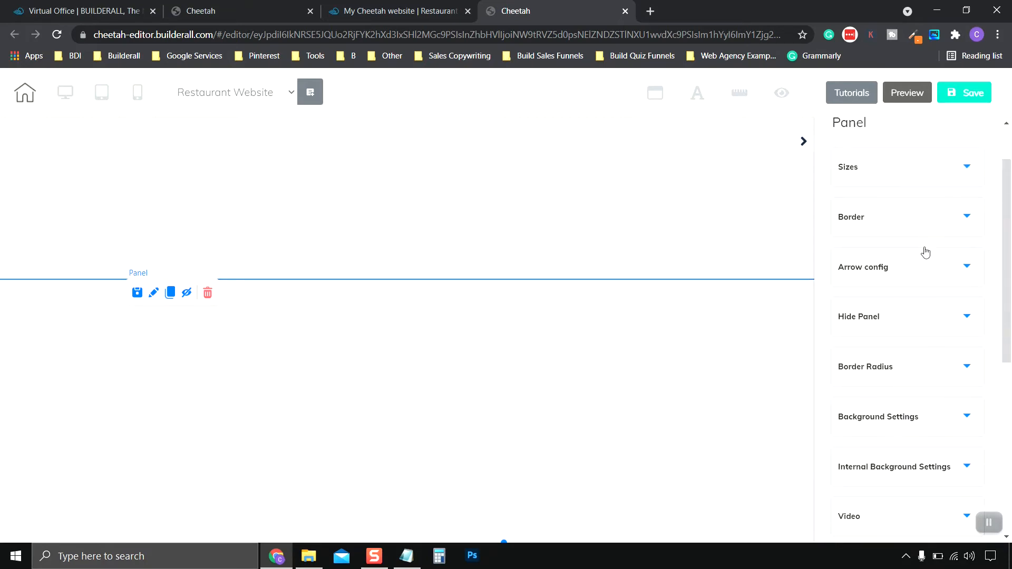
scroll(925, 253, down, 3)
click(920, 288)
scroll(920, 291, down, 3)
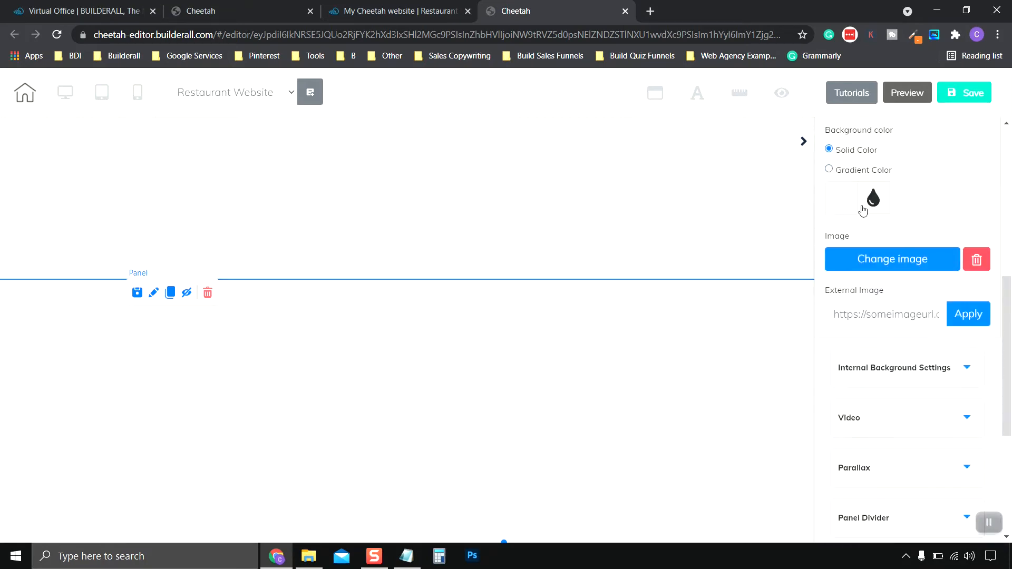
scroll(953, 247, up, 1)
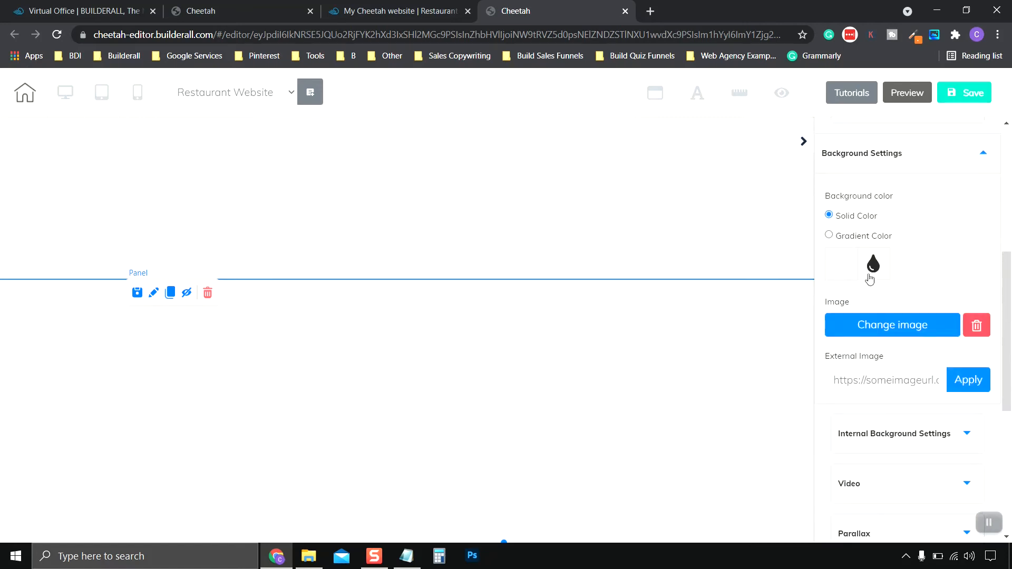
scroll(935, 274, down, 1)
click(917, 257)
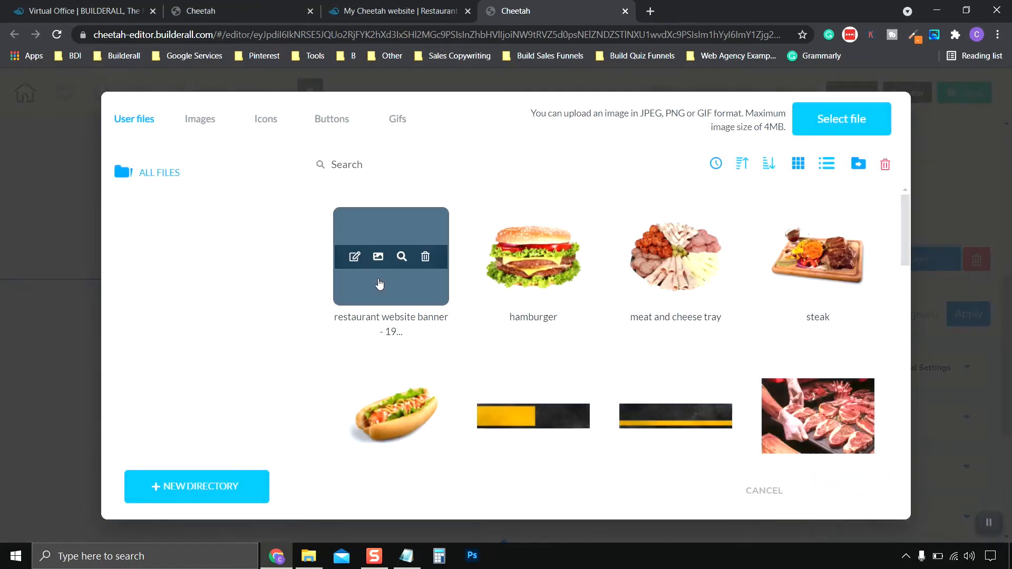
click(379, 284)
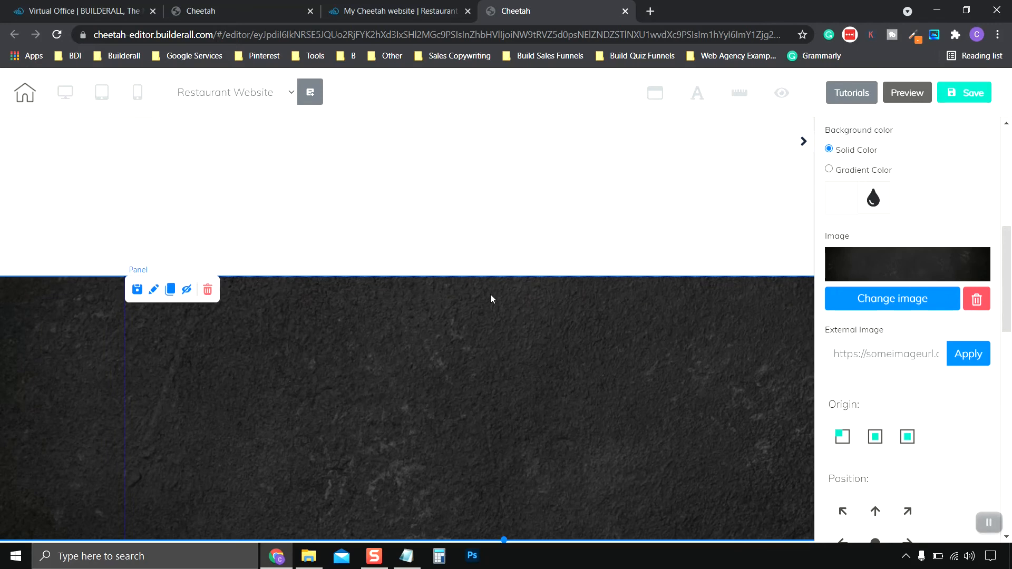
Step: Add a fourth blank panel below the dark third panel and remove its placeholder text box
click(860, 153)
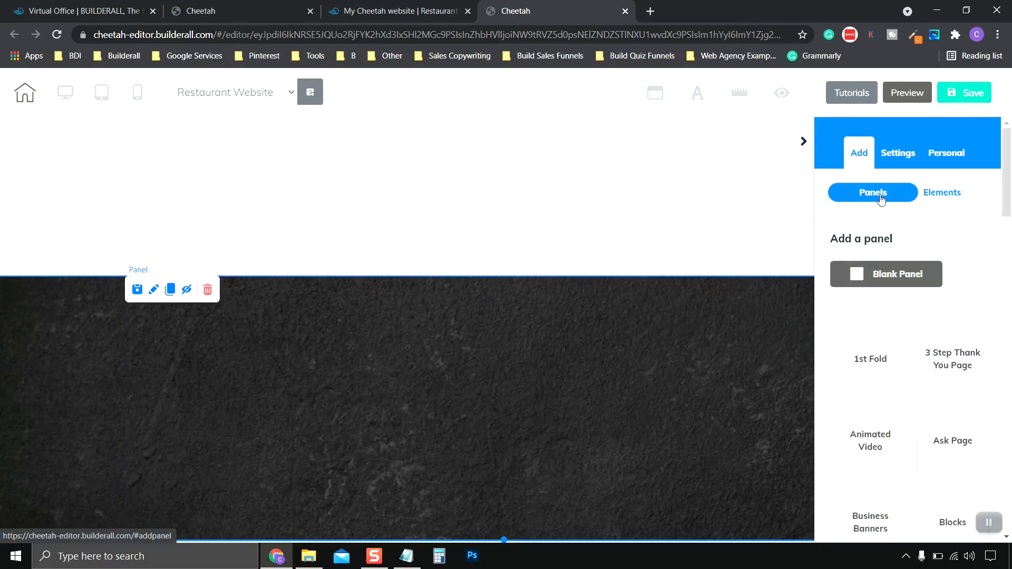
click(886, 274)
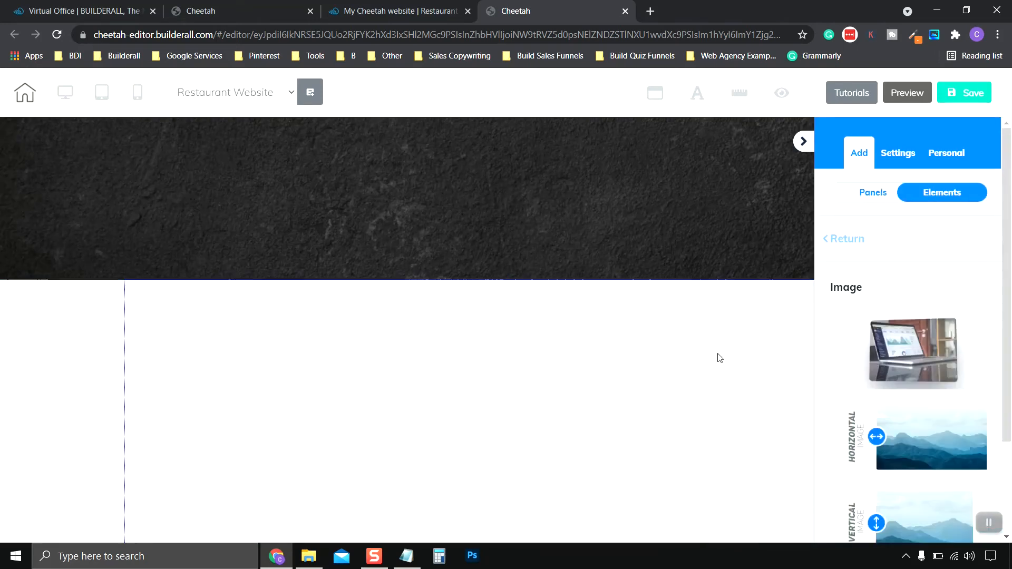
scroll(719, 355, down, 3)
scroll(625, 359, up, 4)
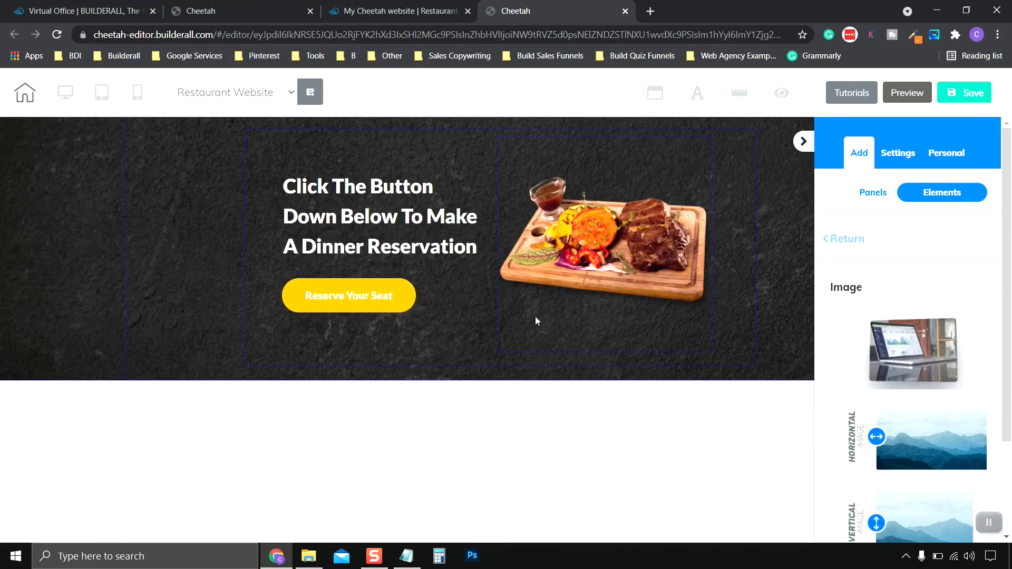
scroll(535, 321, down, 3)
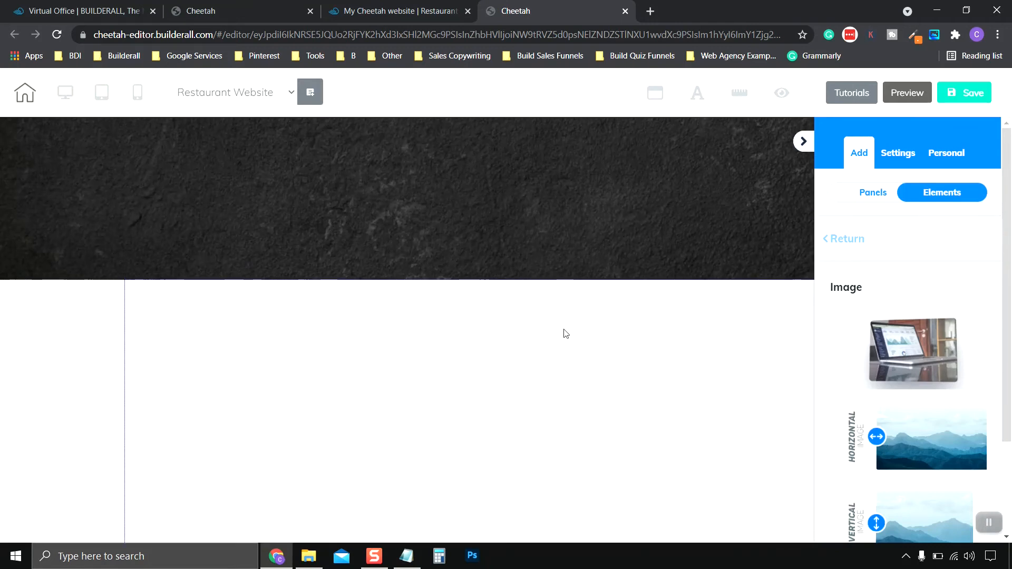
scroll(550, 334, down, 3)
scroll(512, 364, up, 3)
Step: Add a fifth blank panel directly below the empty white fourth panel
click(247, 372)
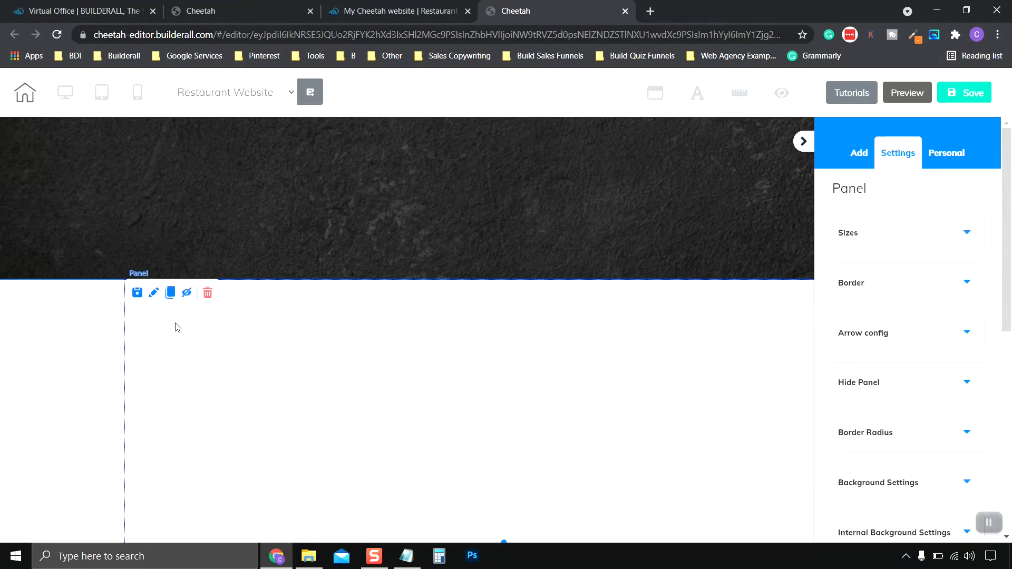
click(855, 155)
scroll(476, 286, up, 3)
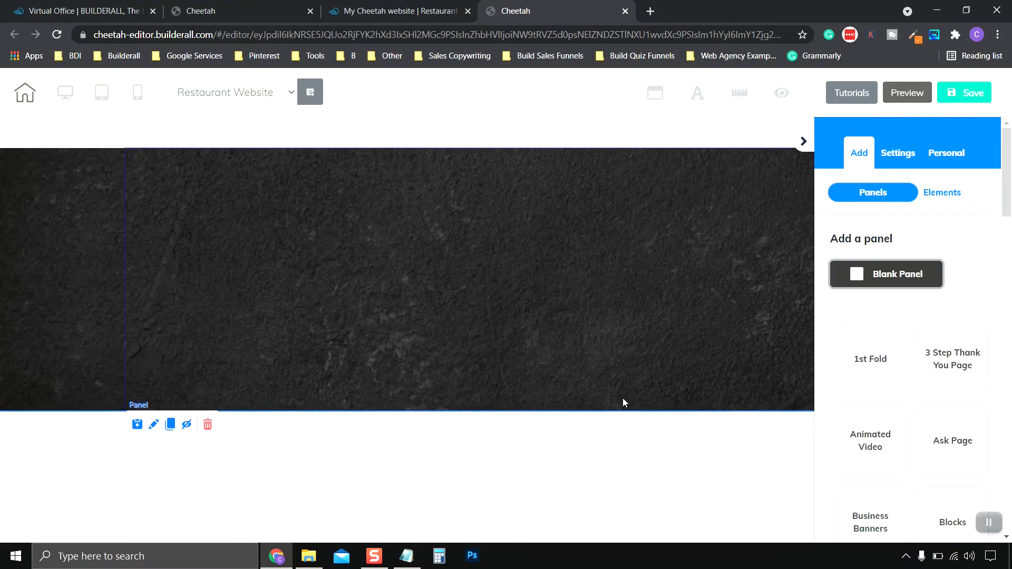
scroll(503, 429, down, 3)
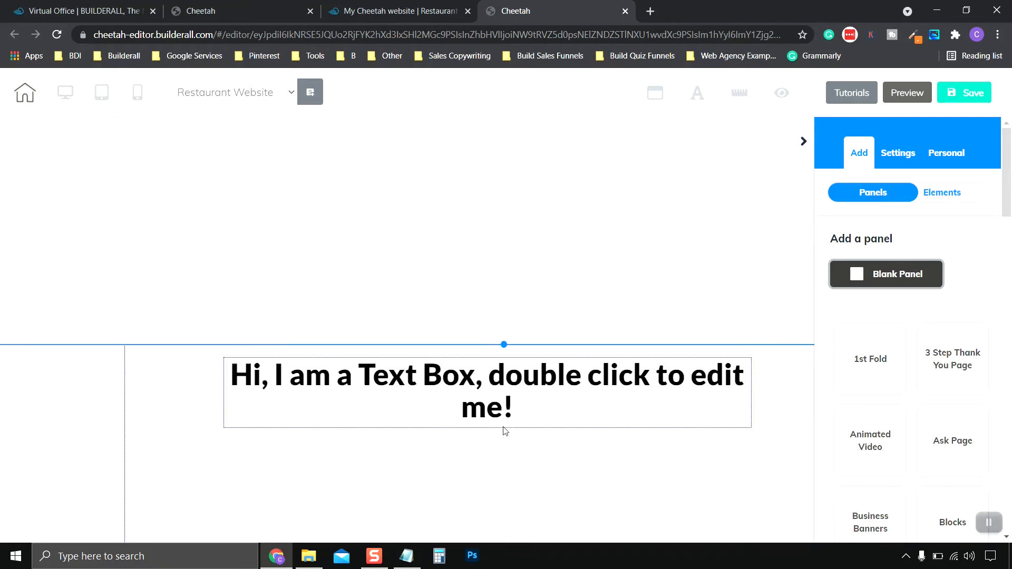
Step: Delete the placeholder text box from the fifth panel
click(498, 356)
drag(498, 356, 499, 377)
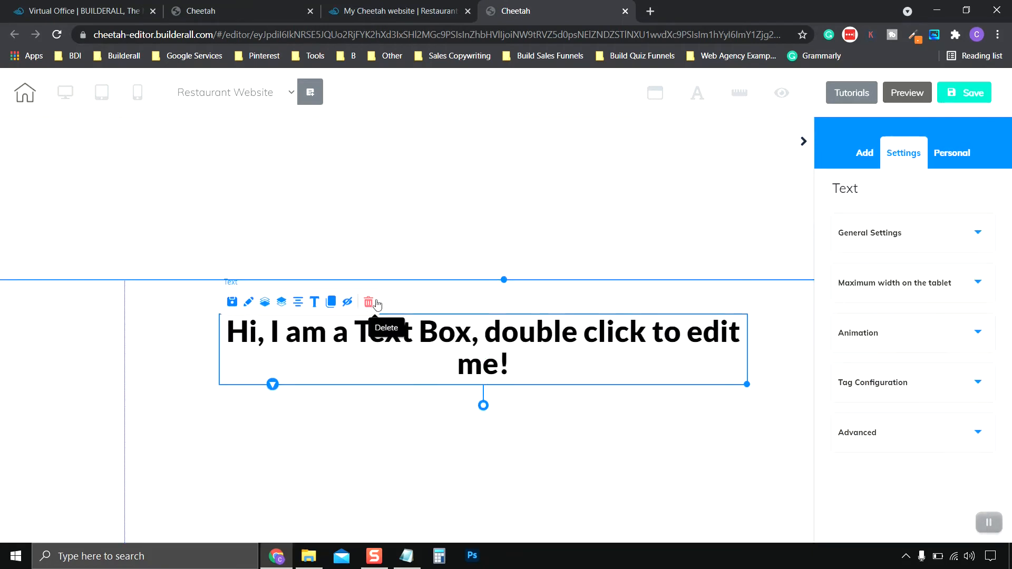
click(373, 302)
click(604, 345)
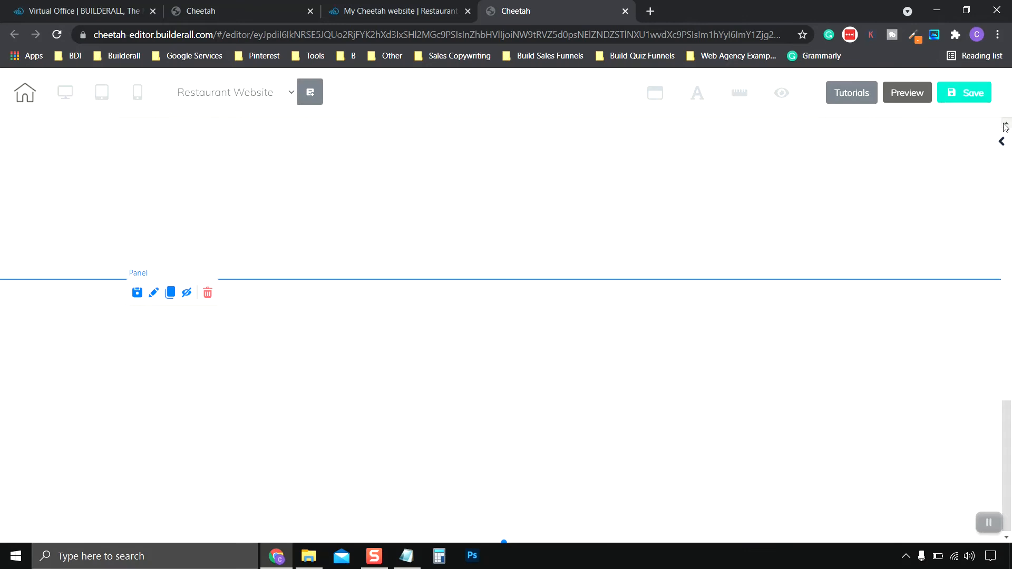
Step: Set the fifth panel's background to the dark restaurant website banner image and review the stacked panels down the page
click(1001, 142)
scroll(888, 322, down, 2)
click(892, 352)
scroll(893, 354, down, 1)
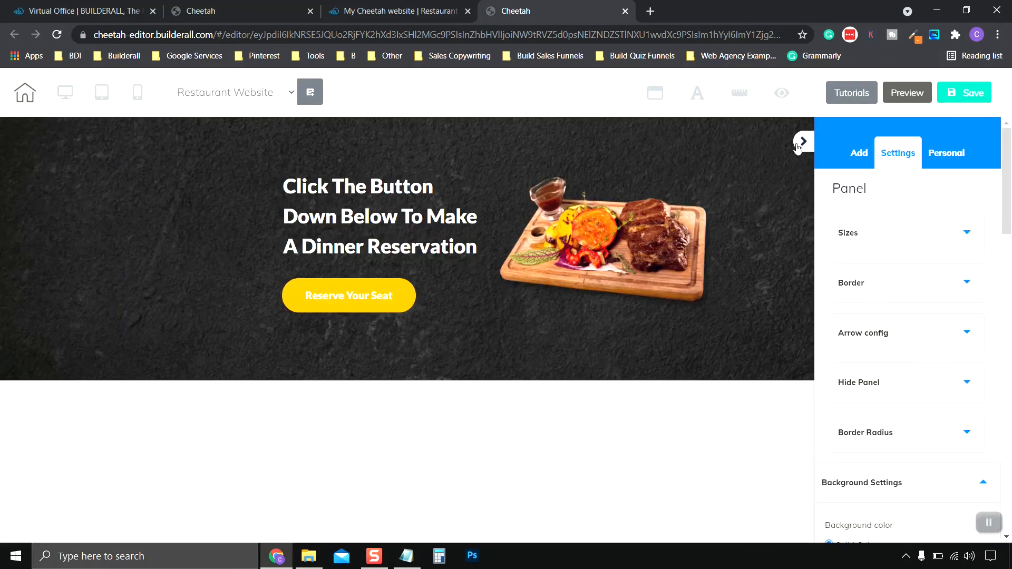
click(802, 142)
scroll(799, 315, down, 10)
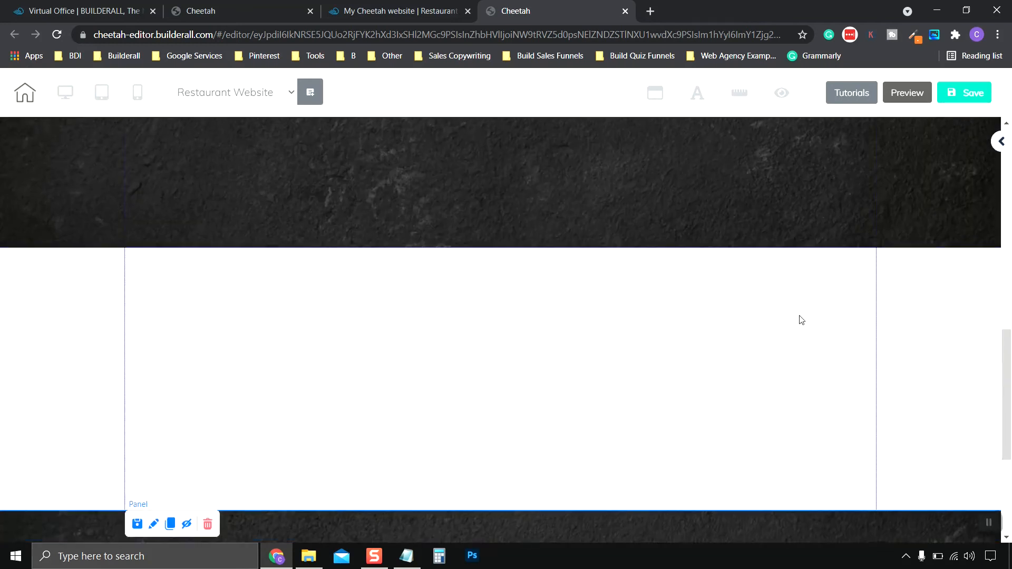
scroll(799, 315, down, 4)
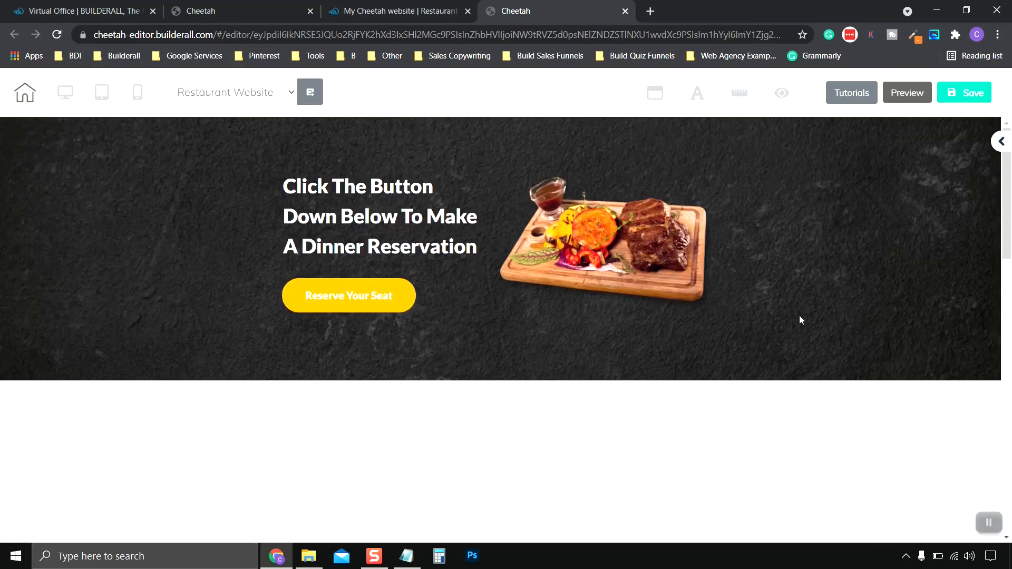
scroll(799, 315, down, 3)
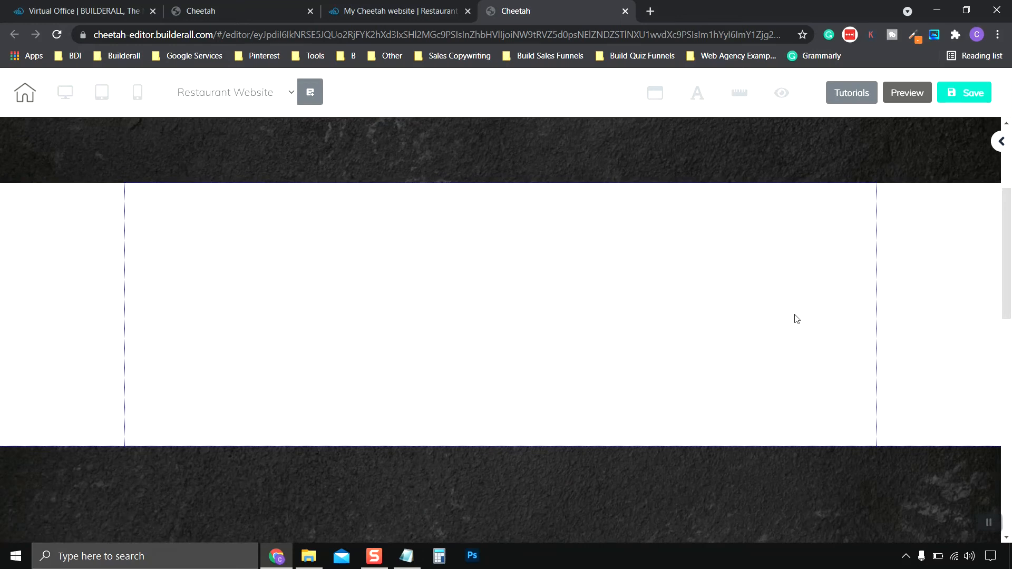
scroll(777, 312, up, 4)
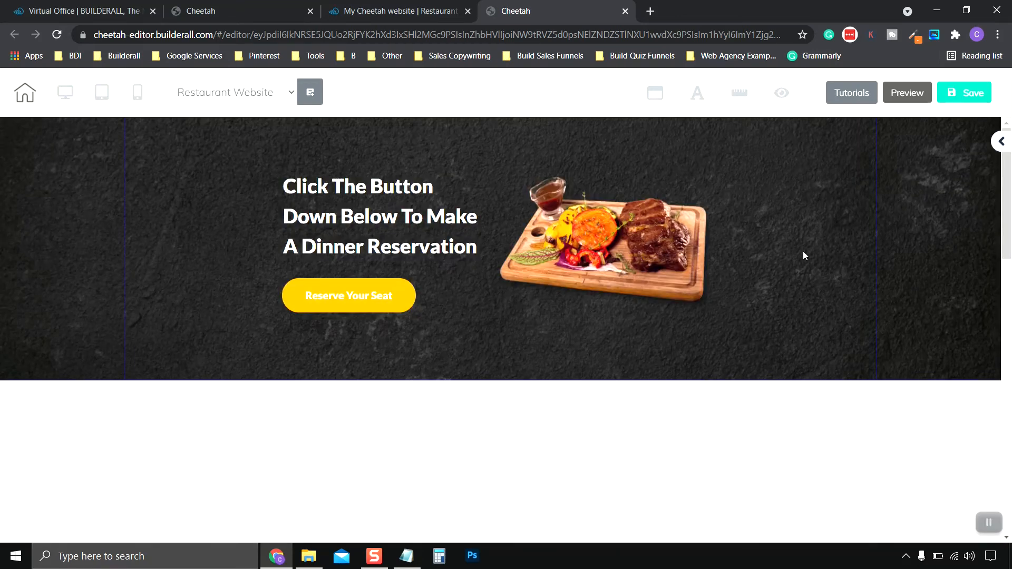
scroll(802, 253, down, 3)
scroll(804, 262, up, 4)
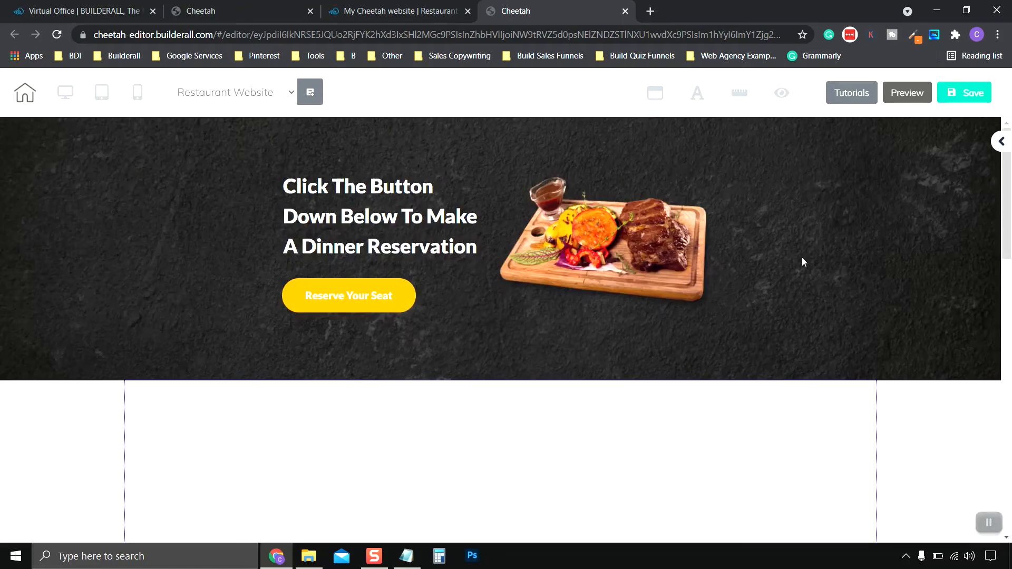
click(989, 523)
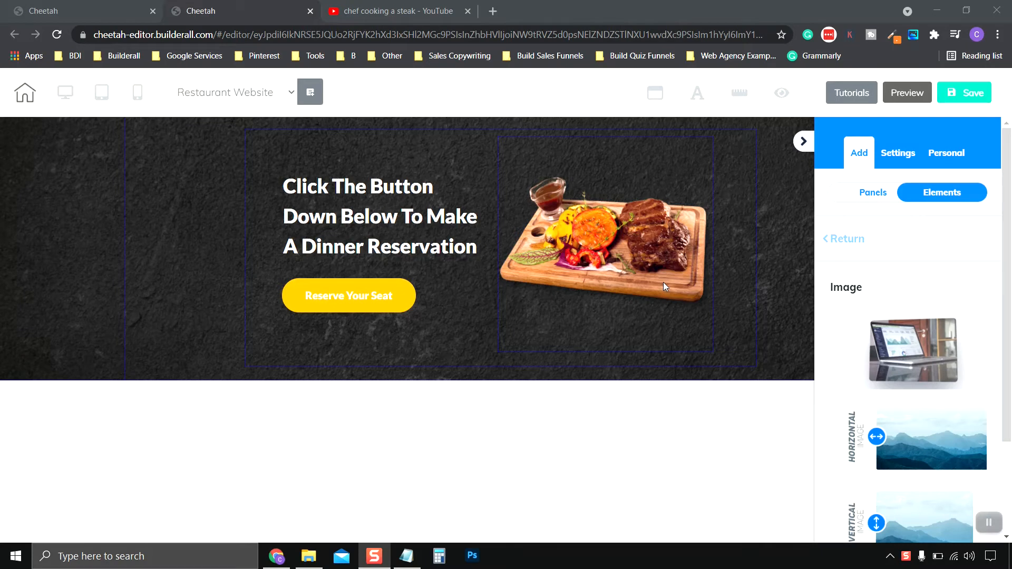
Step: Add a YouTube video element to the white second panel, directly below the reservation banner
scroll(640, 298, down, 3)
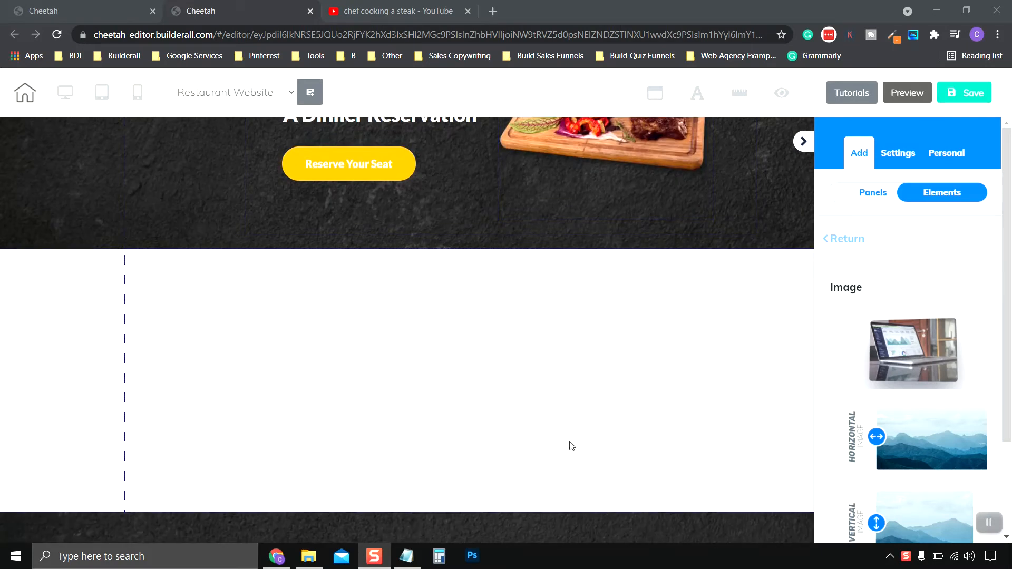
scroll(274, 311, down, 3)
scroll(262, 328, up, 3)
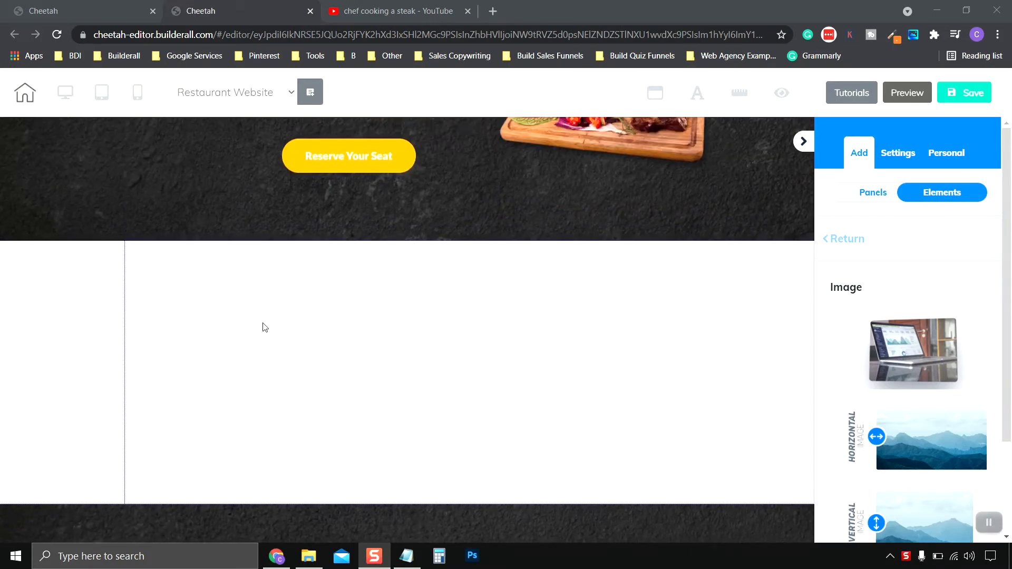
click(201, 349)
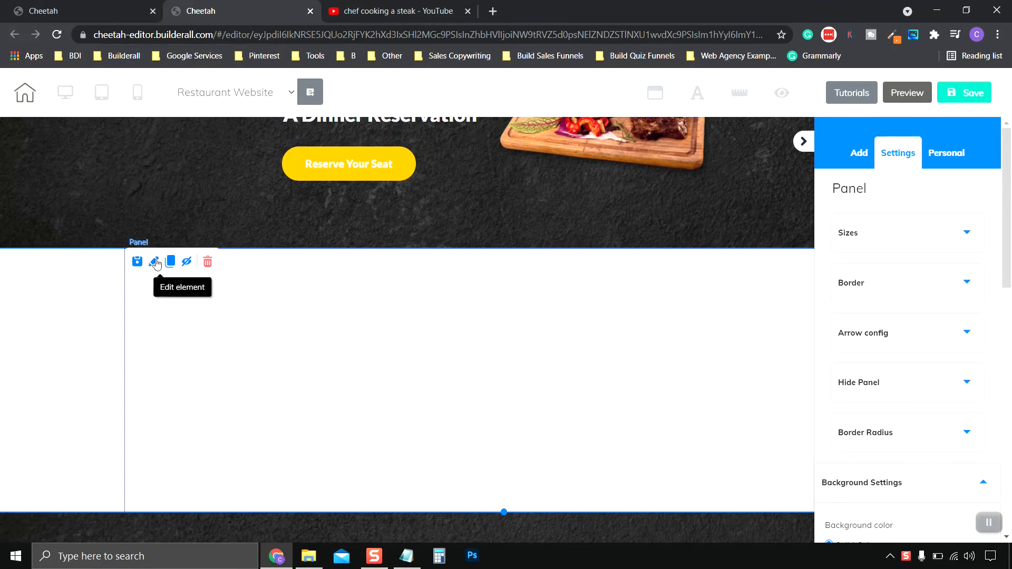
click(859, 154)
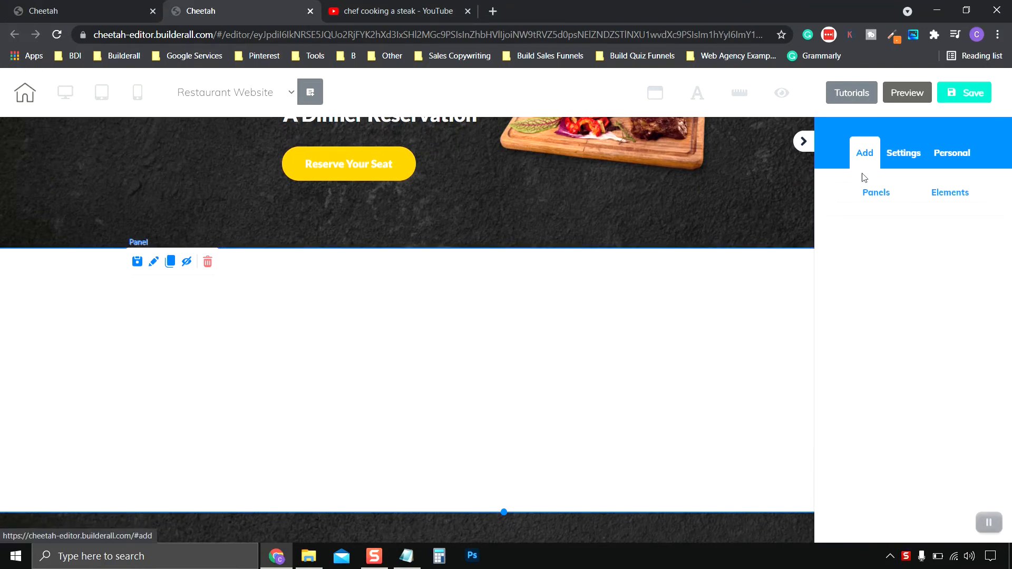
click(955, 200)
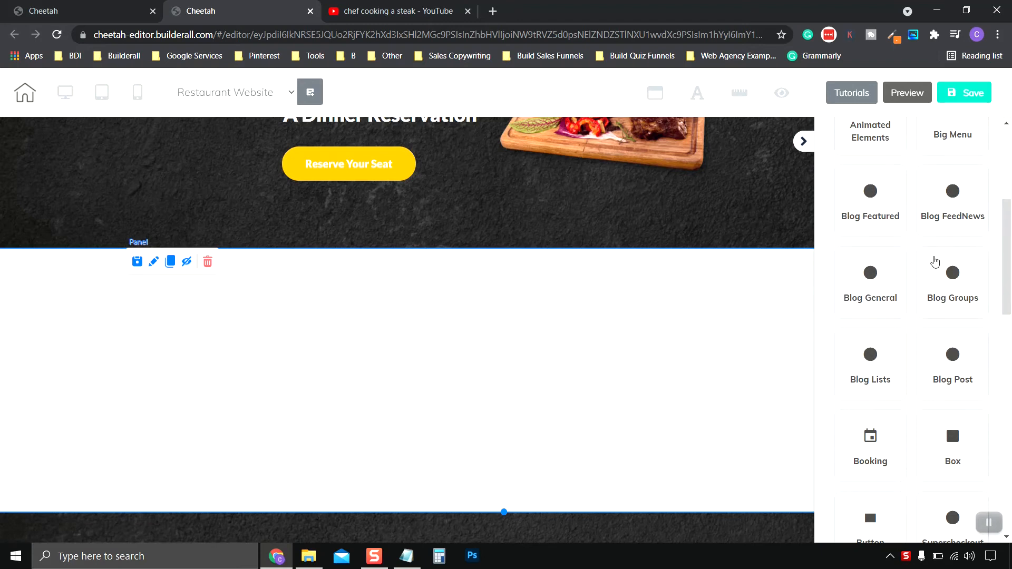
scroll(928, 270, down, 1)
scroll(925, 274, down, 10)
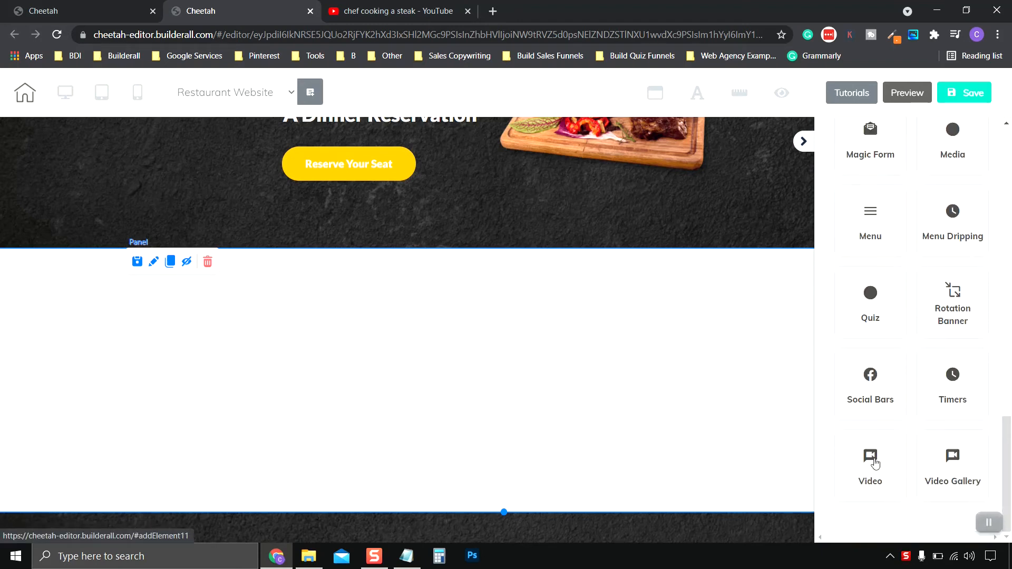
click(875, 462)
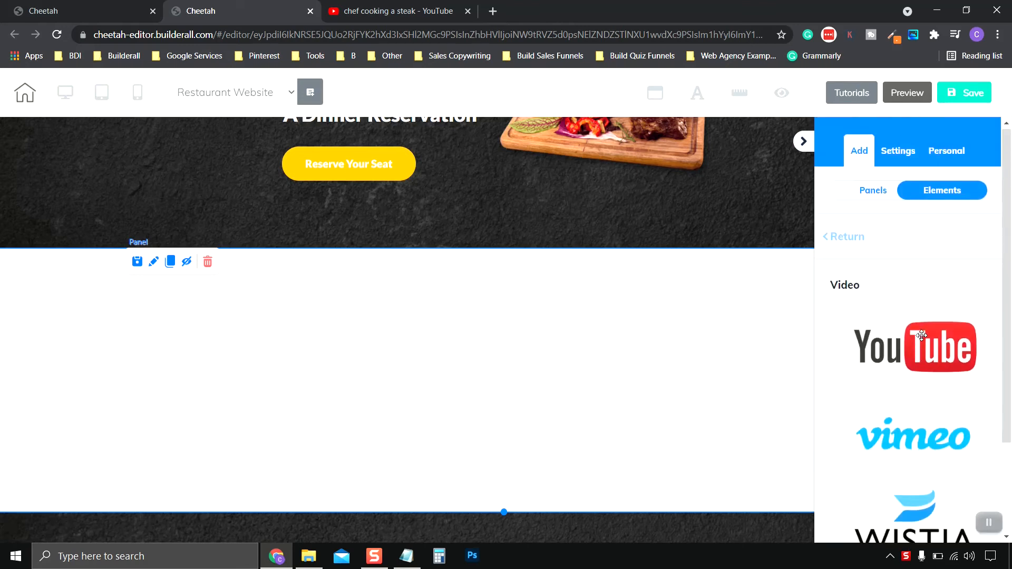
drag(922, 337, 357, 358)
scroll(400, 344, down, 1)
scroll(400, 344, up, 1)
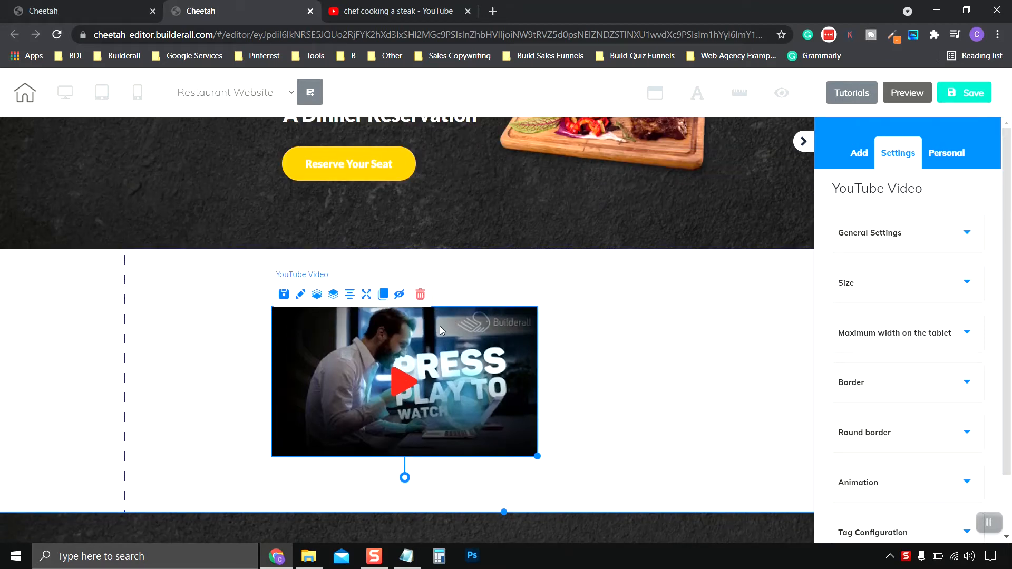
Step: Open the YouTube video's general settings and select its video URL
click(909, 232)
scroll(910, 241, down, 1)
scroll(910, 240, up, 1)
drag(836, 280, 986, 283)
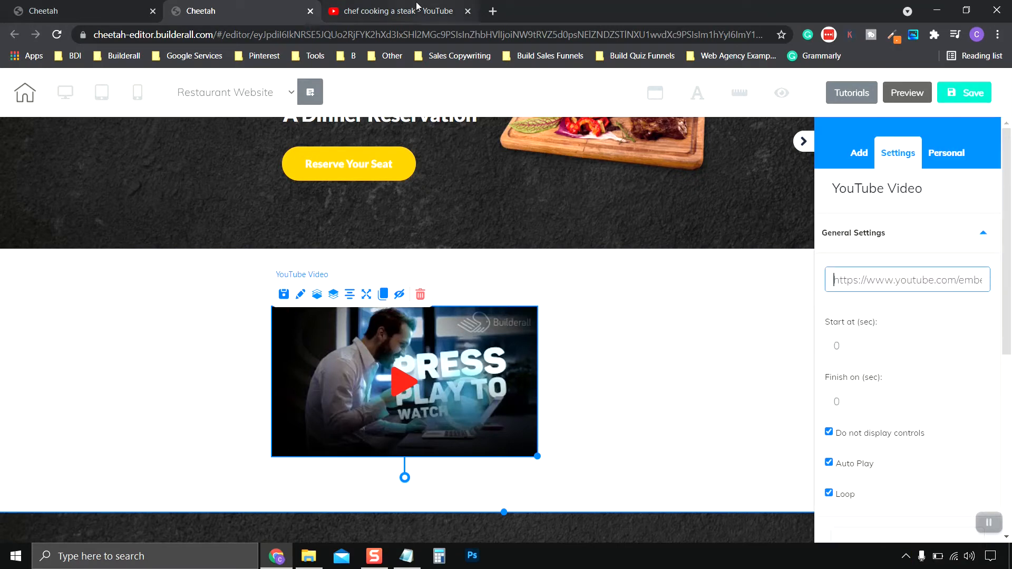
Step: Switch to YouTube and open the OPTFOOD video on how to grill a steak from the search results
click(392, 15)
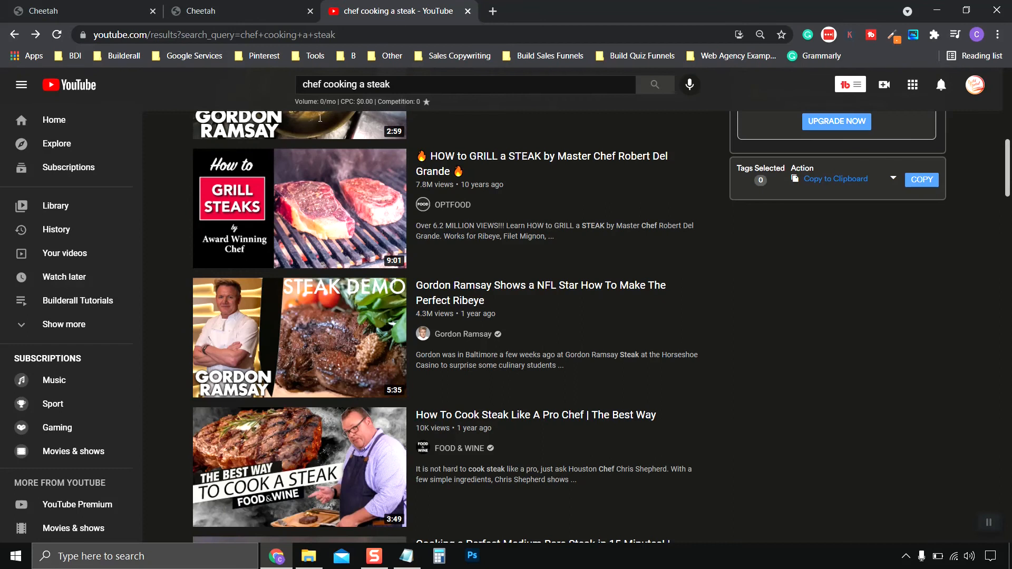
mouse_move(369, 169)
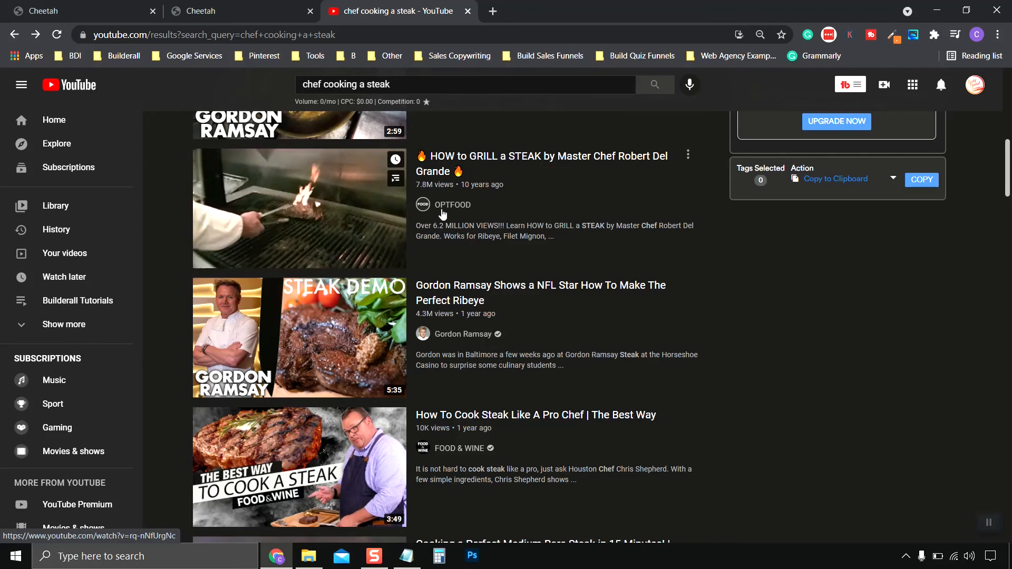
click(537, 162)
scroll(530, 388, down, 1)
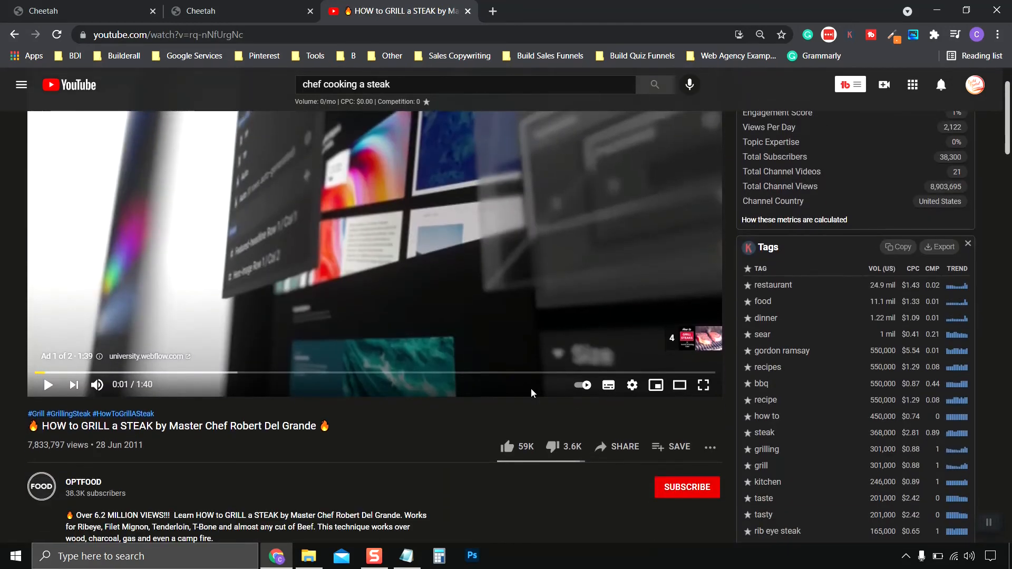
click(627, 448)
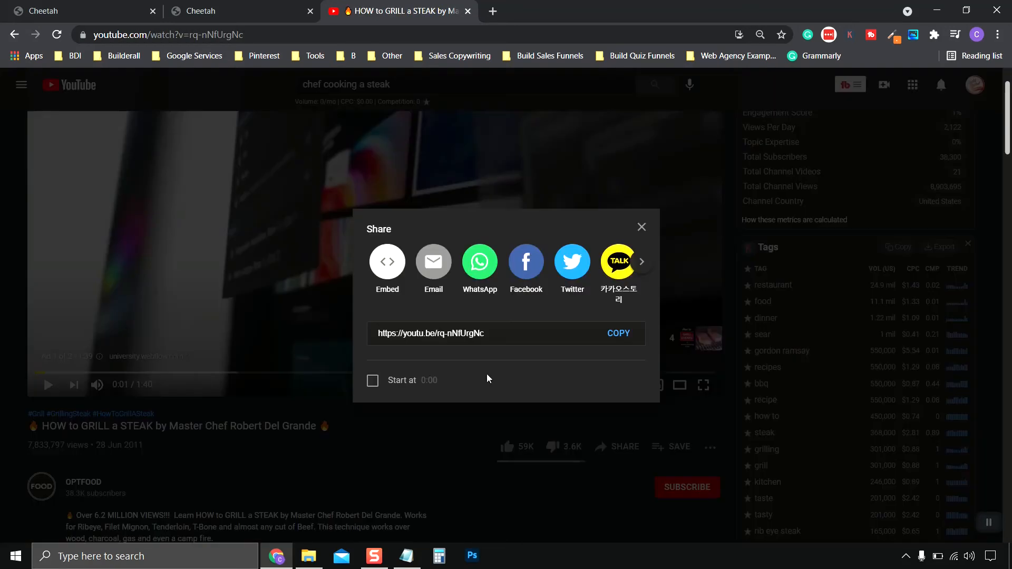
click(388, 265)
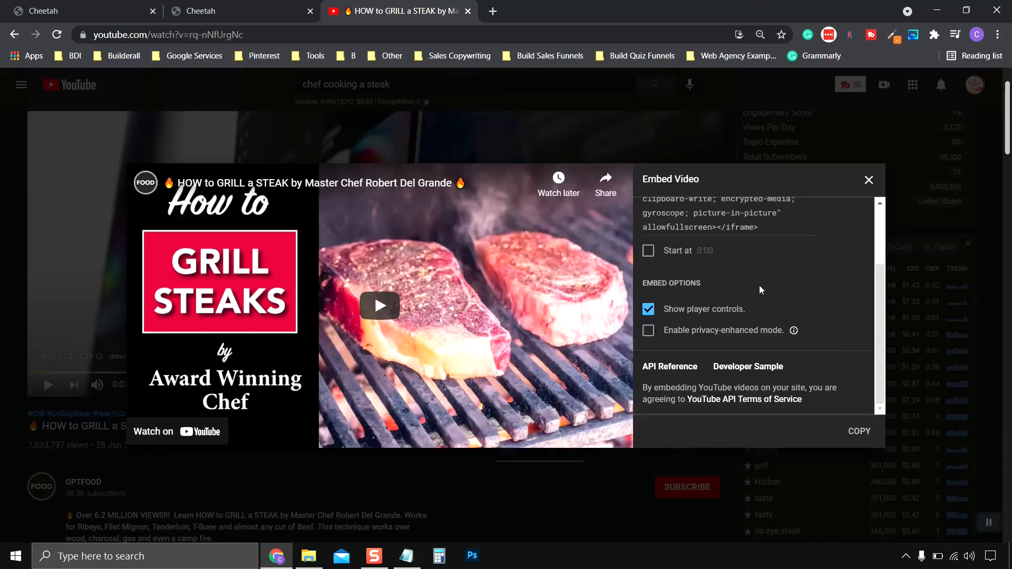
scroll(761, 291, up, 2)
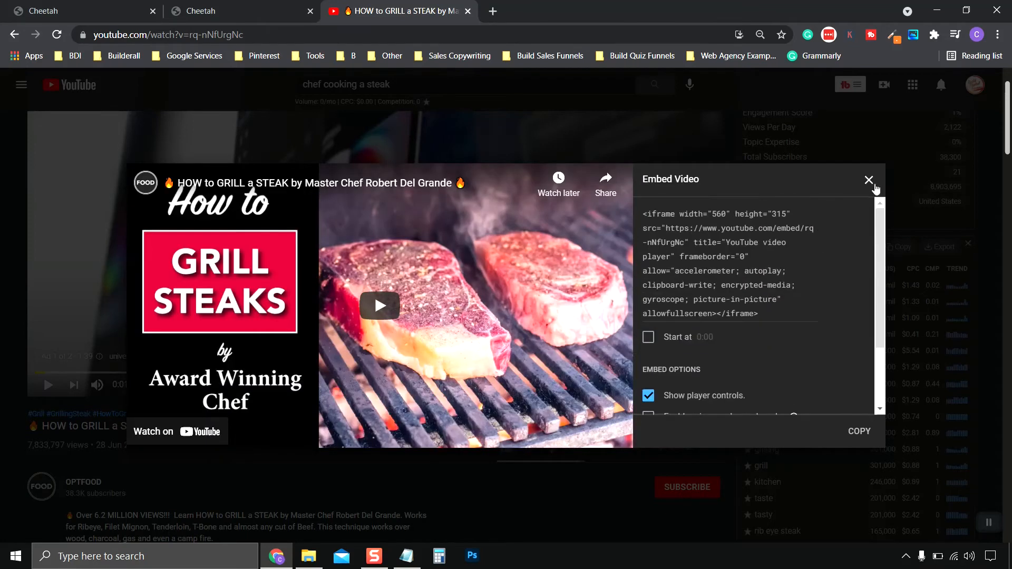
click(869, 181)
Step: Copy the steak video's share link and, back in the Cheetah editor, set it as the YouTube element's video URL
click(600, 450)
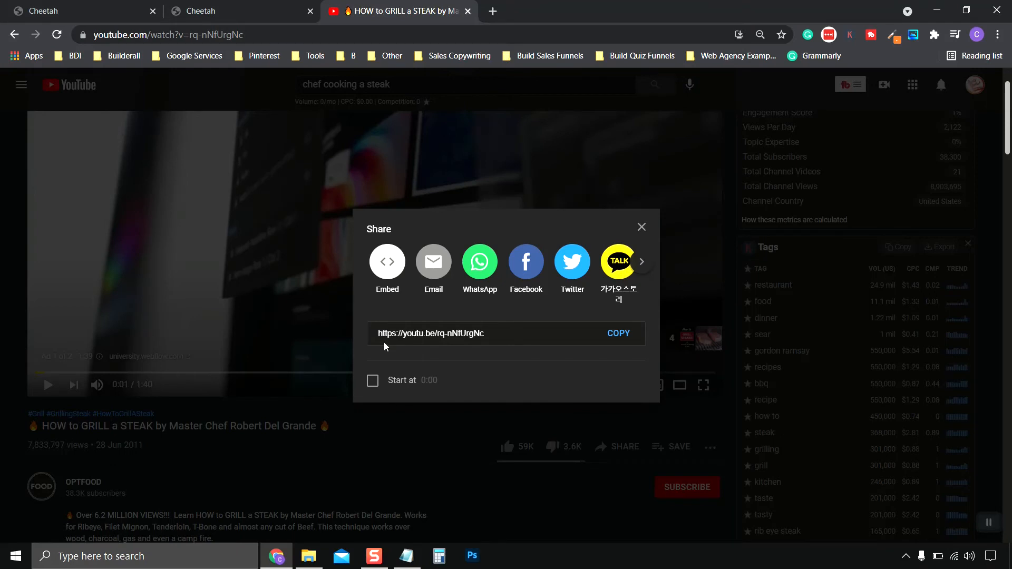
click(617, 335)
key(ctrl+shift+Tab)
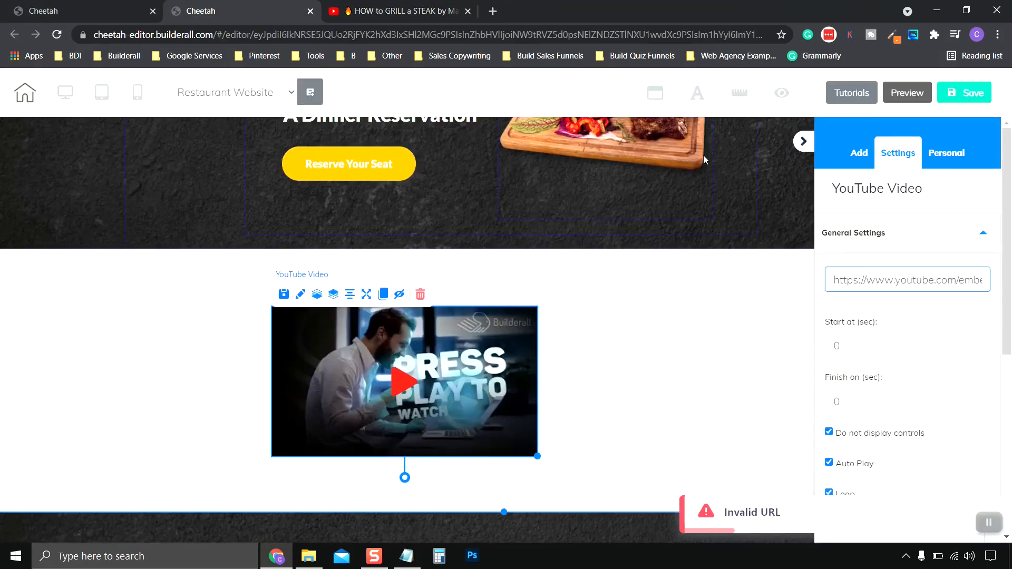
drag(854, 278, 1011, 301)
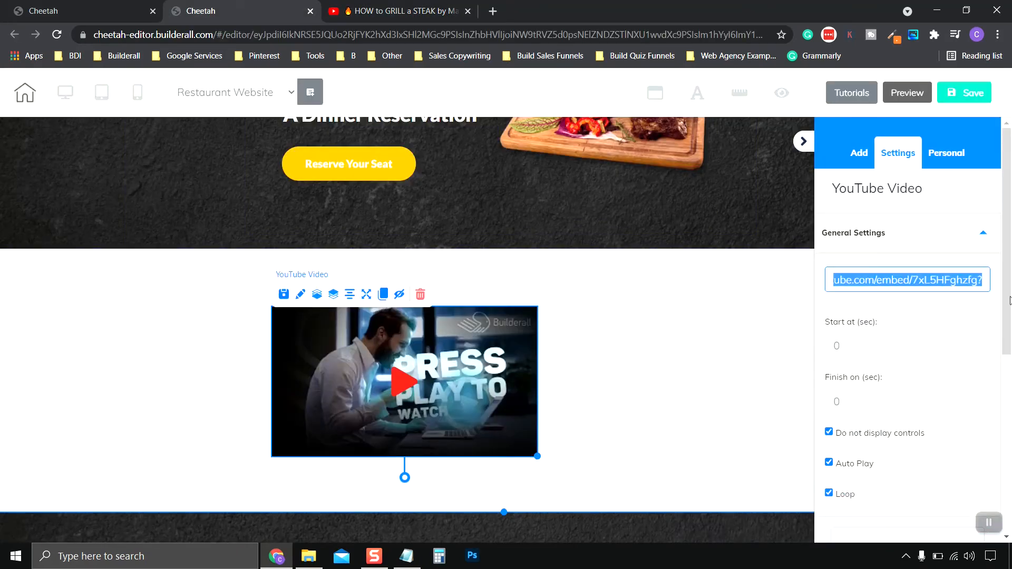
key(ctrl+v)
click(511, 332)
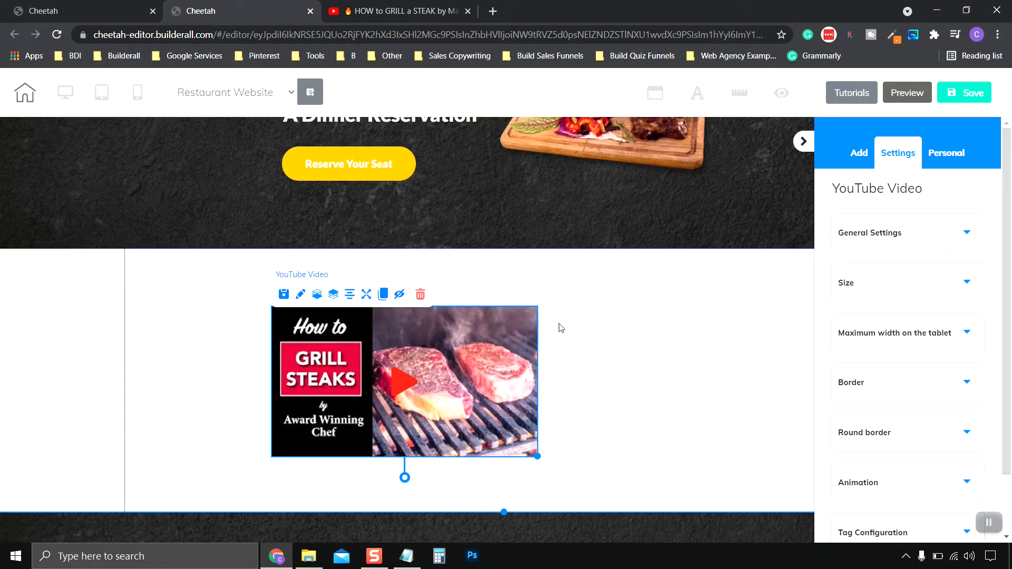
Step: Add a Title H2 text element beside the steak video in the white panel
scroll(722, 292, up, 3)
scroll(722, 295, down, 3)
click(656, 418)
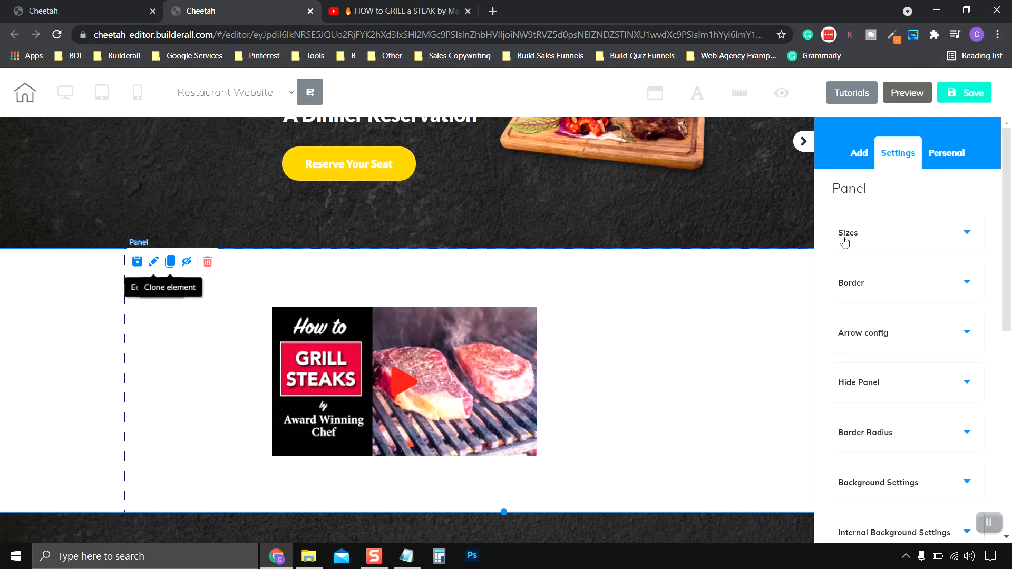
click(859, 153)
click(942, 193)
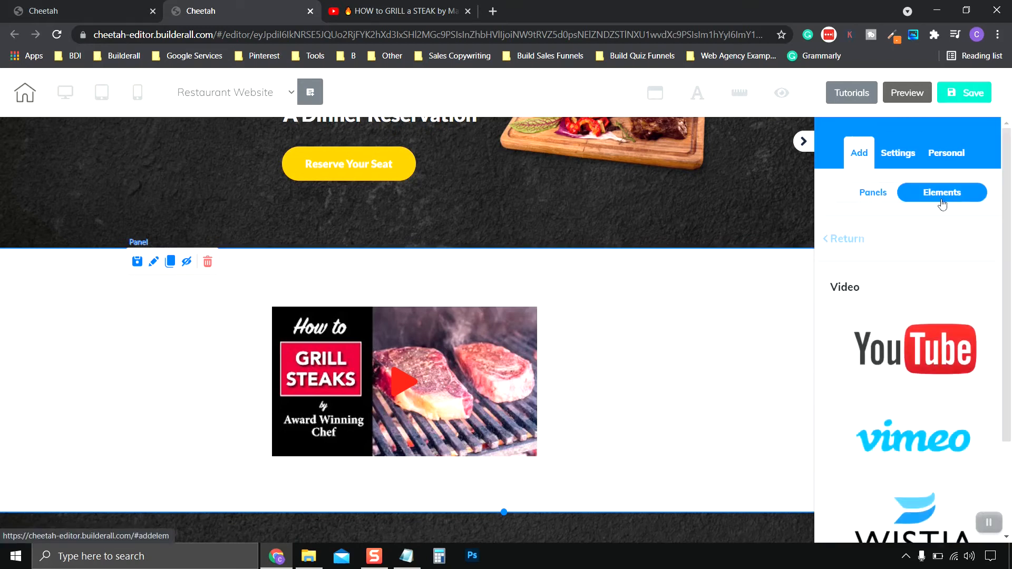
click(855, 242)
click(882, 299)
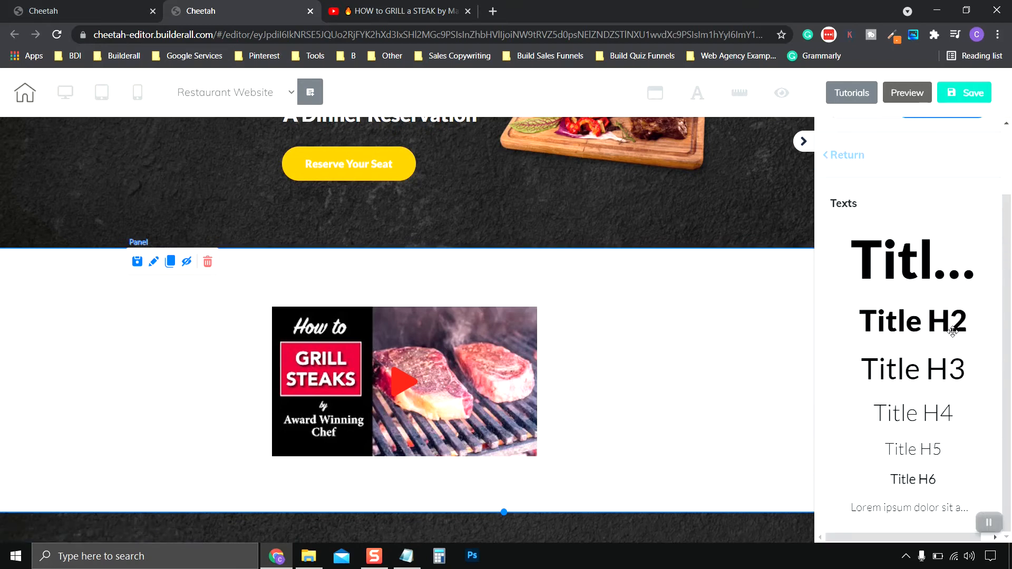
drag(949, 332, 628, 327)
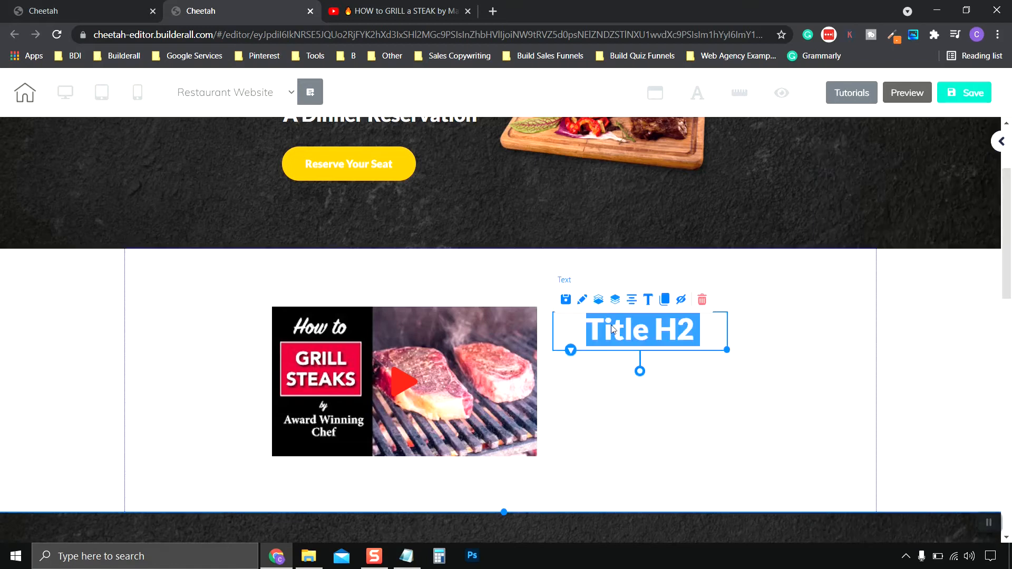
Step: Apply the Neutral style to the Title H2 text and set its font size to 25
double_click(613, 329)
click(325, 304)
click(333, 333)
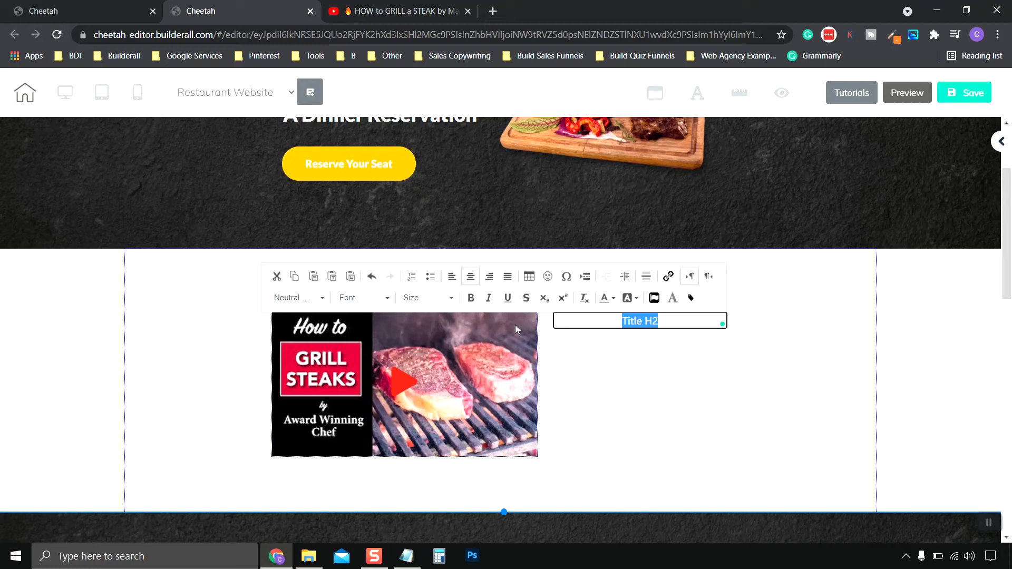
click(452, 299)
scroll(438, 351, down, 2)
scroll(438, 352, down, 2)
scroll(436, 395, down, 2)
click(436, 397)
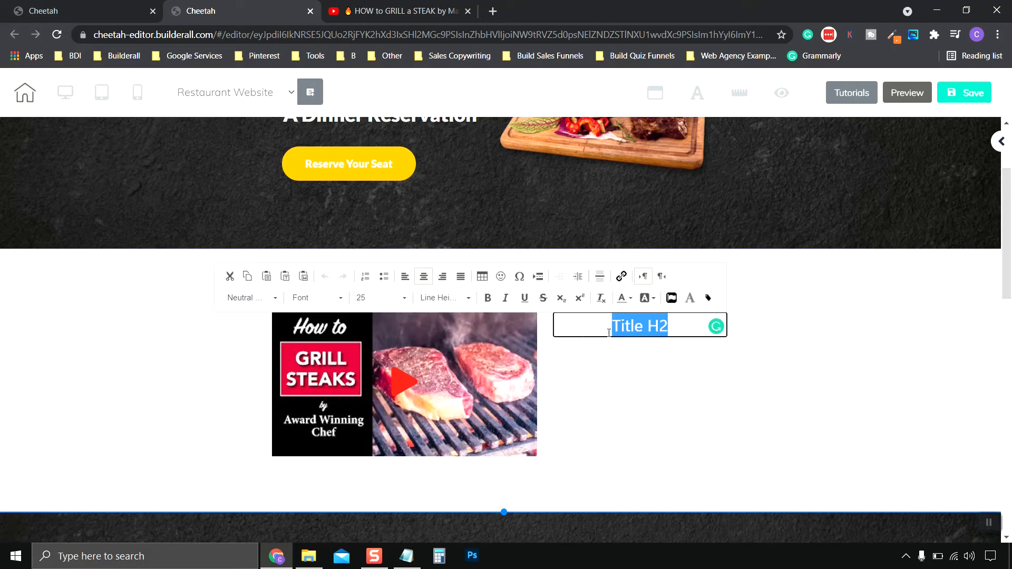
Step: Change the title text's font to the bold sans-serif typeface used in the banner heading
click(341, 299)
scroll(331, 368, down, 4)
click(331, 368)
Step: Replace the placeholder title with "Watch our master chef grill the perfect steak"
click(679, 319)
key(BackSpace)
key(BackSpace)
key(BackSpace)
key(BackSpace)
key(BackSpace)
key(BackSpace)
key(BackSpace)
key(BackSpace)
text(Watch our)
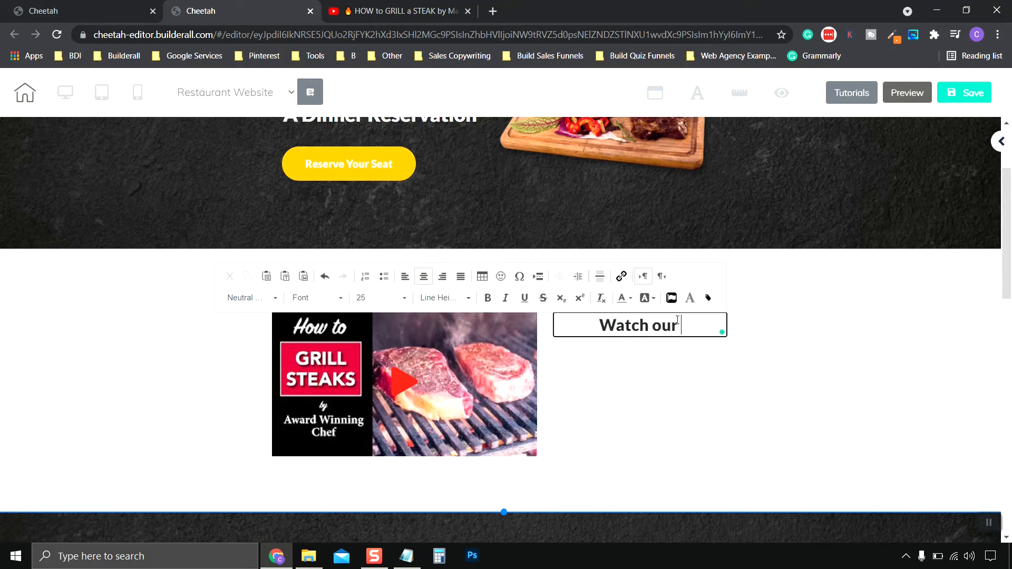
text( master chef )
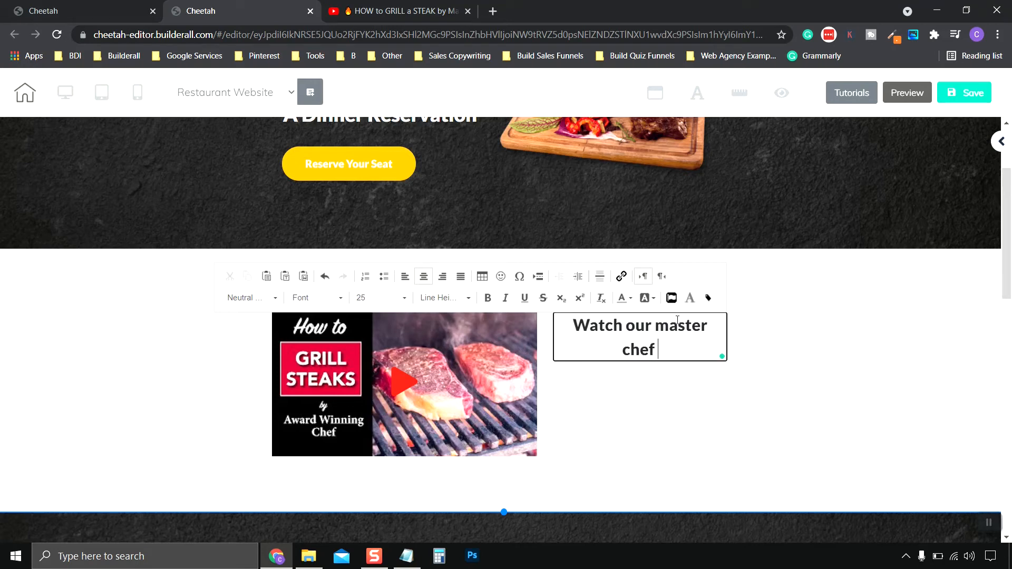
text(grill the perfect steak)
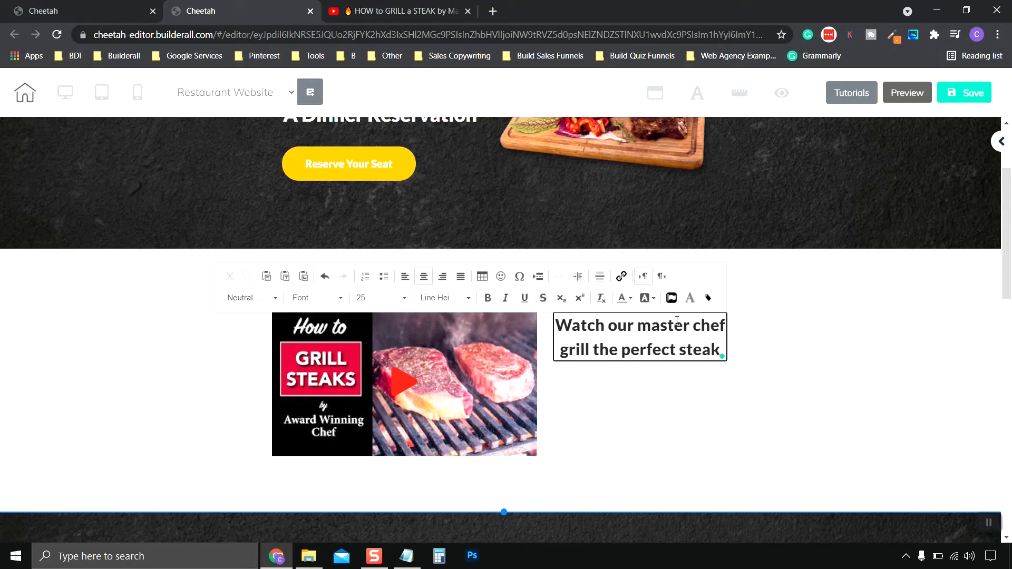
click(663, 351)
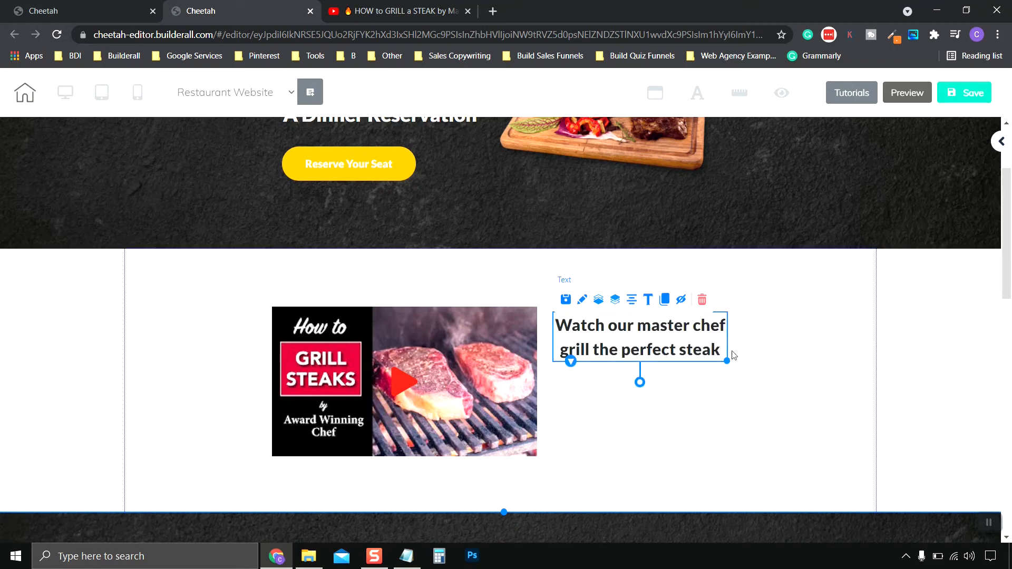
Step: Enlarge the heading to font size 30 and align its text box with the vertical middle of the video
drag(726, 360, 729, 360)
click(582, 299)
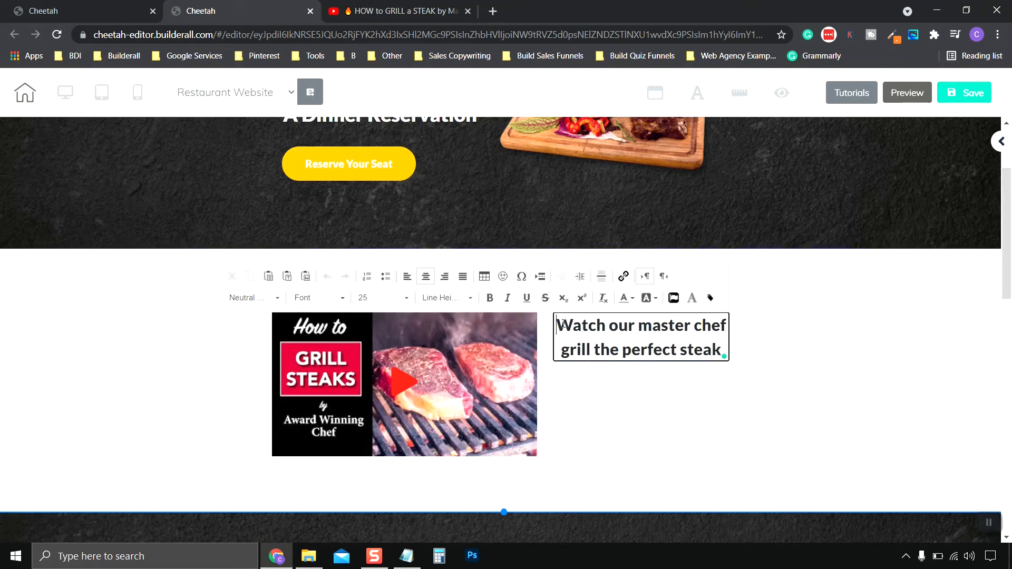
key(ctrl+a)
click(406, 298)
scroll(398, 356, down, 3)
scroll(397, 356, up, 2)
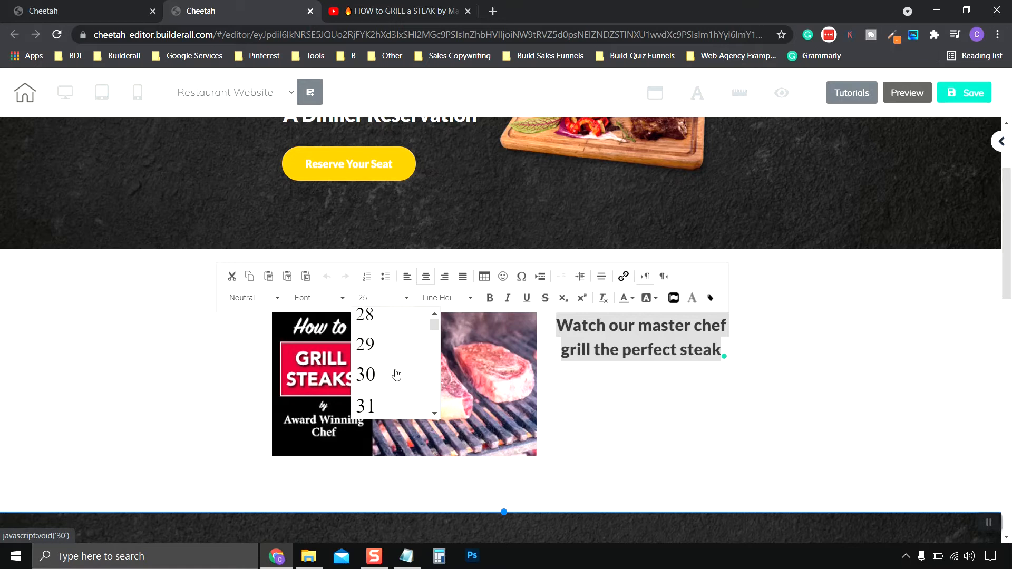
click(393, 374)
click(786, 323)
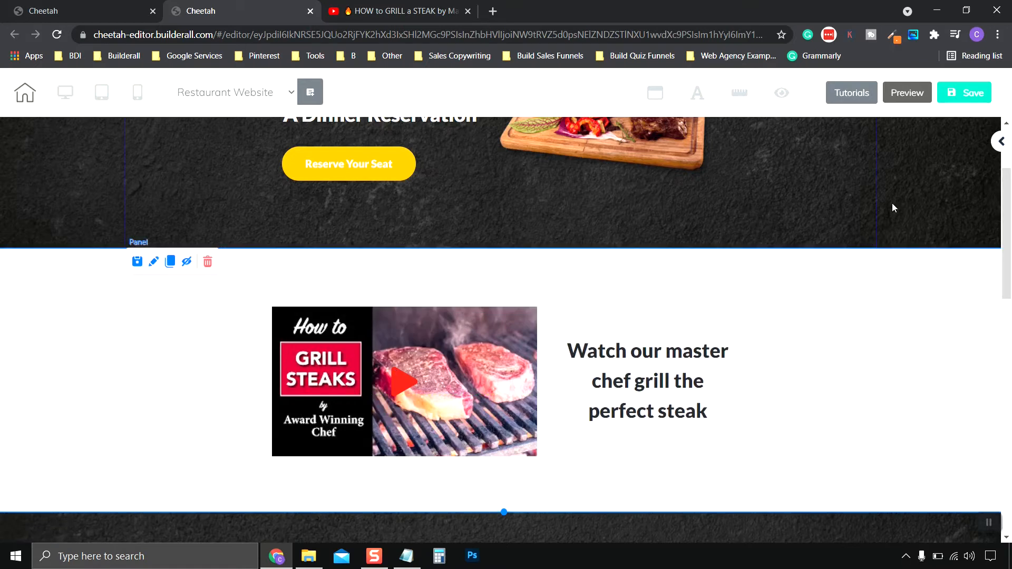
Step: Open the live page of the Restaurant Website and check the banner and the video panel
click(89, 7)
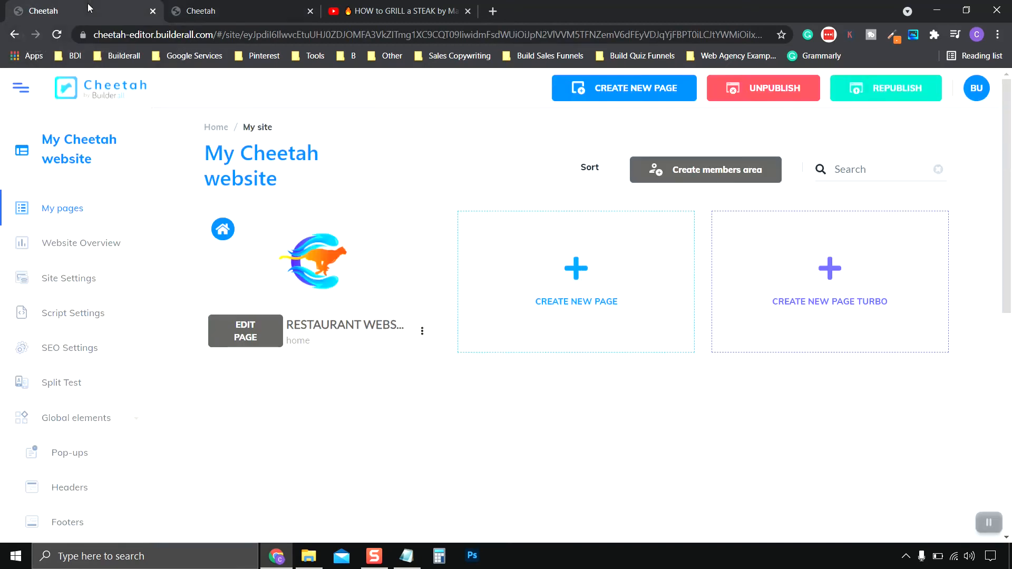
click(422, 331)
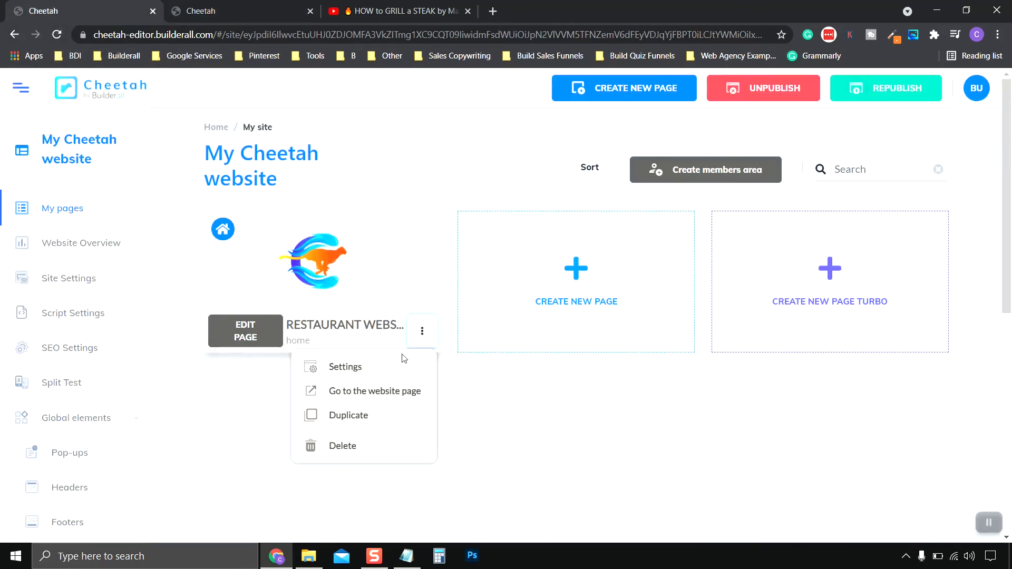
click(383, 405)
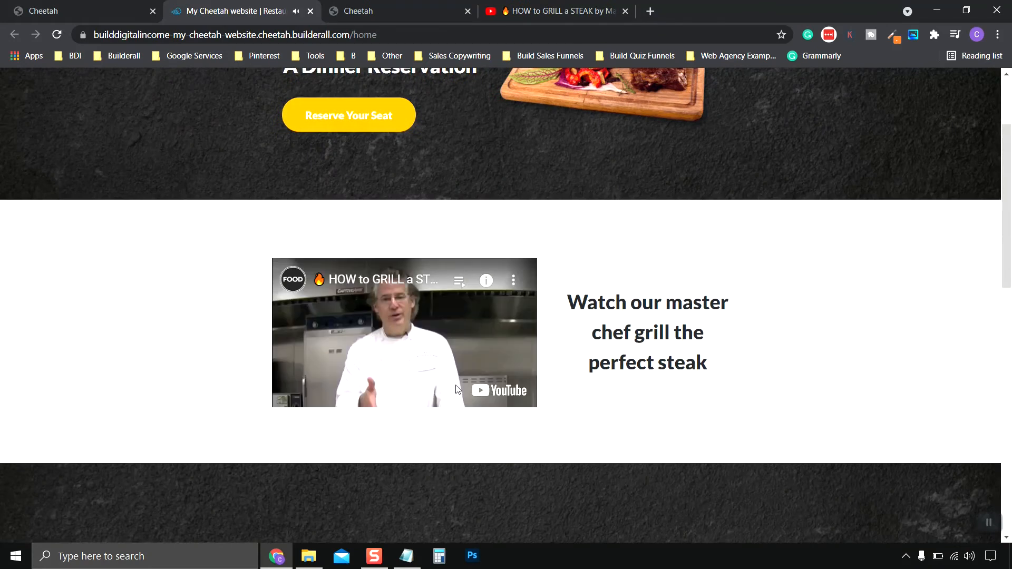
scroll(515, 347, up, 2)
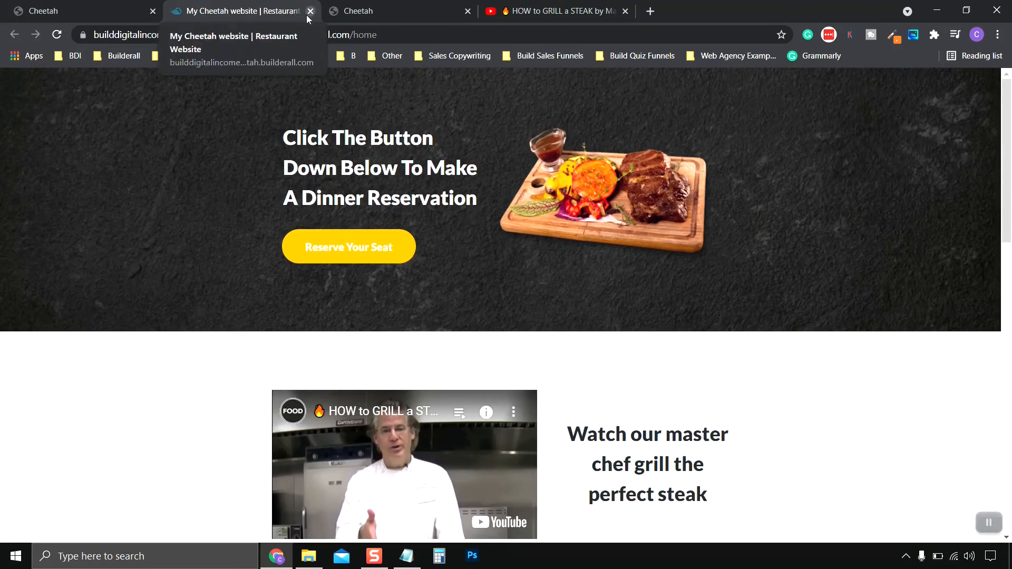
key(ctrl+w)
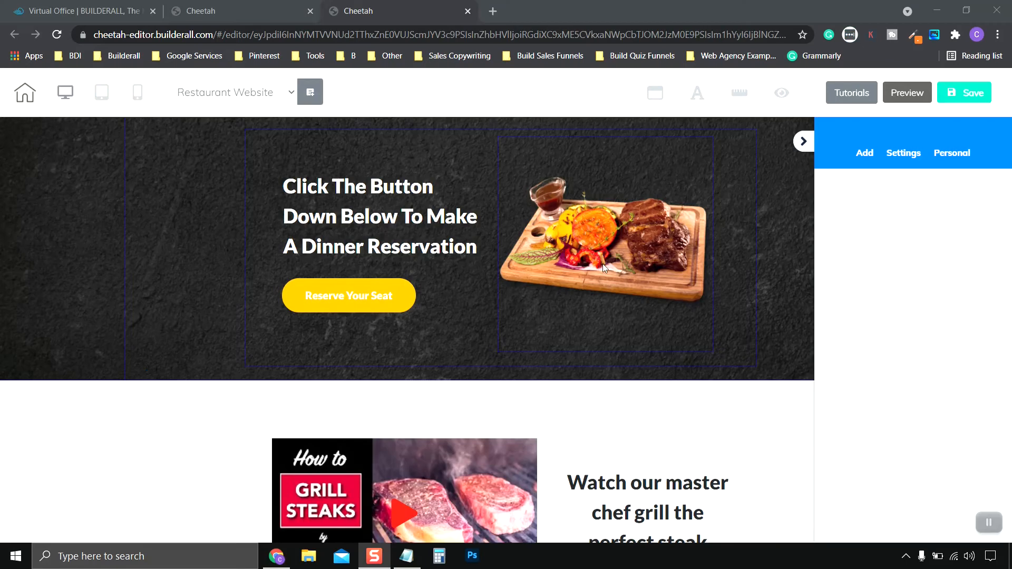
Step: Switch to the mobile layout and move the Reserve Your Seat button below the banner heading
click(138, 93)
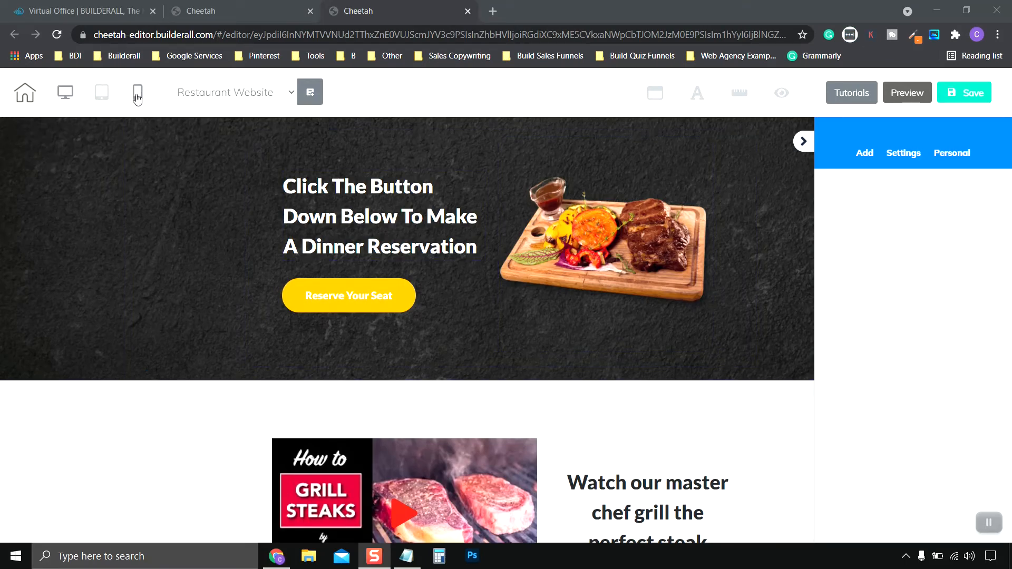
scroll(522, 201, down, 8)
scroll(533, 305, up, 7)
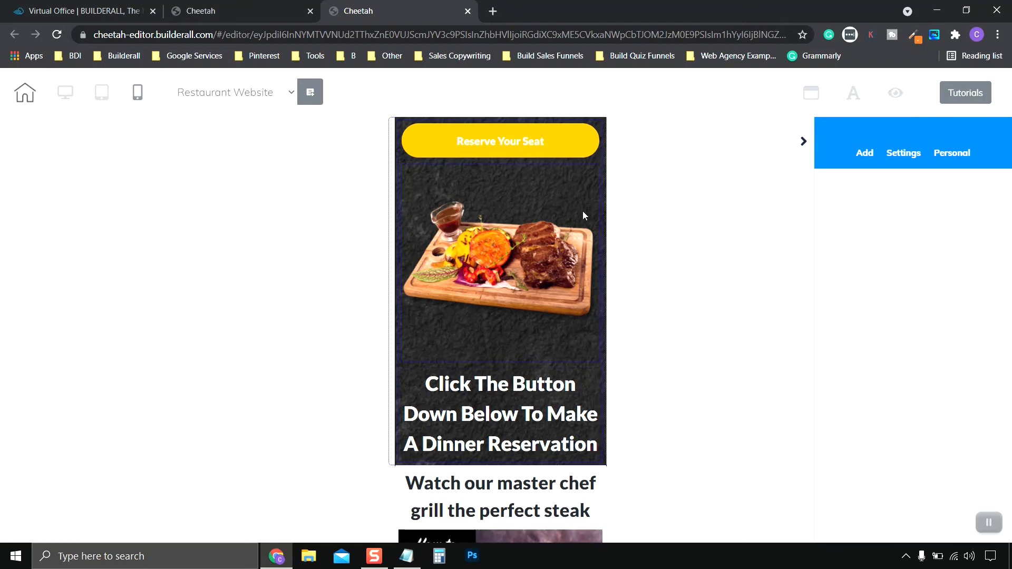
click(508, 145)
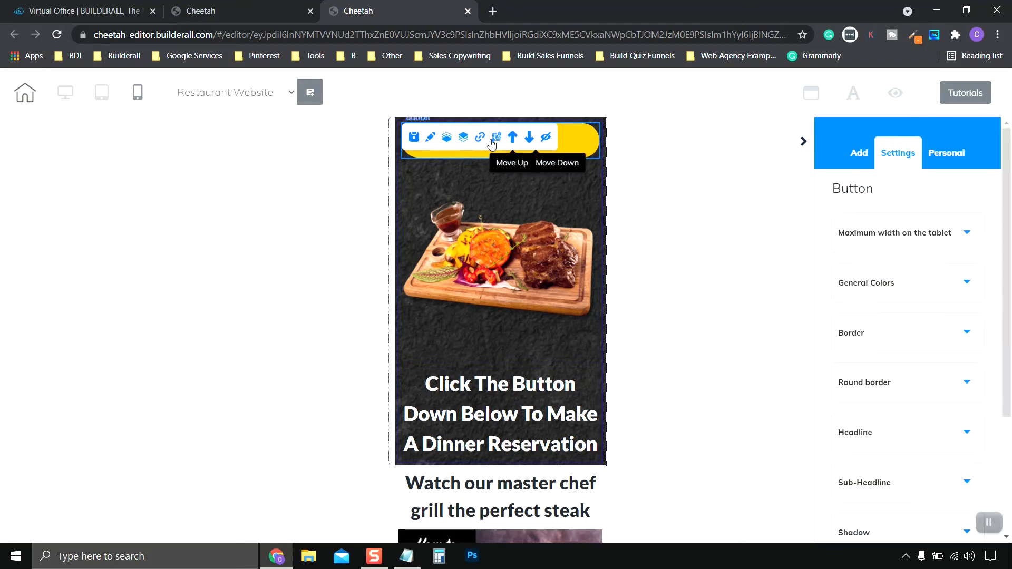
click(530, 140)
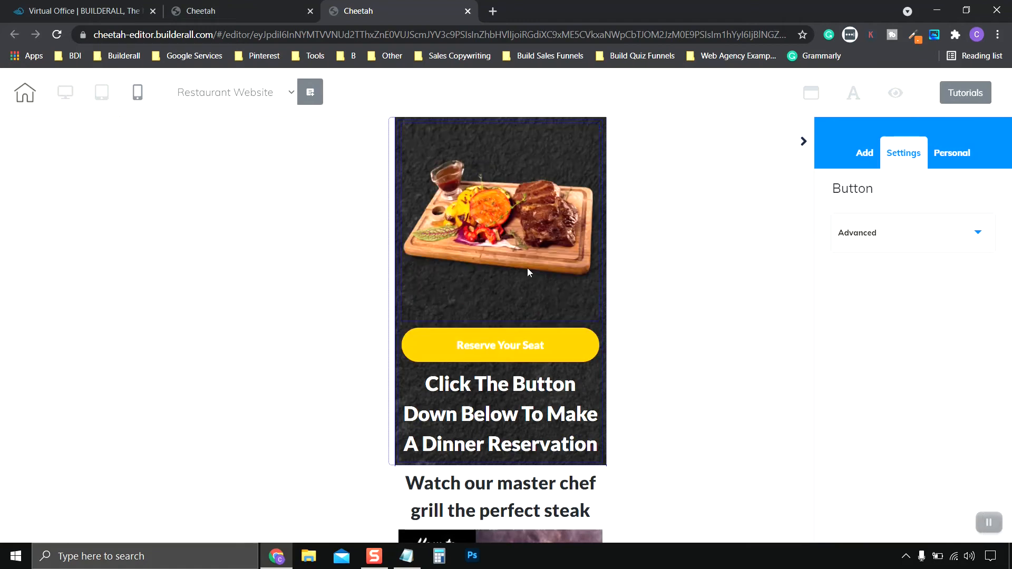
click(529, 314)
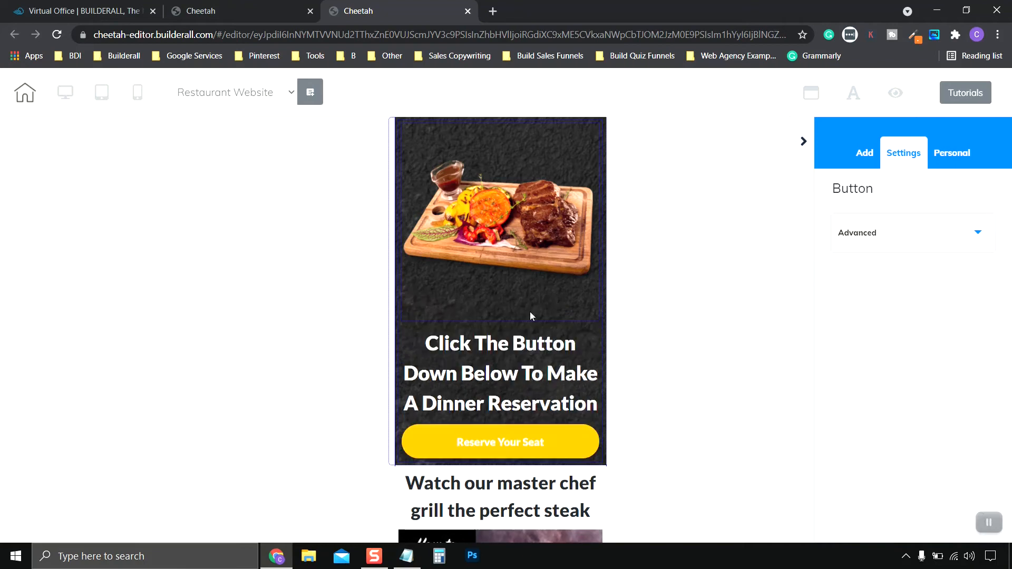
Step: Set the steak platter image's width and its maximum tablet width to 250
mouse_move(498, 256)
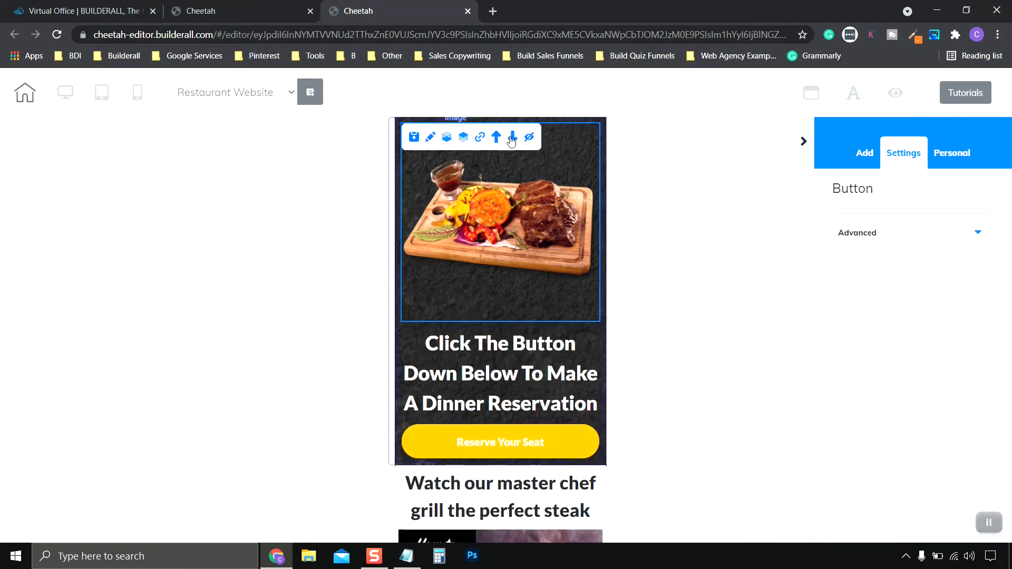
click(432, 138)
click(922, 238)
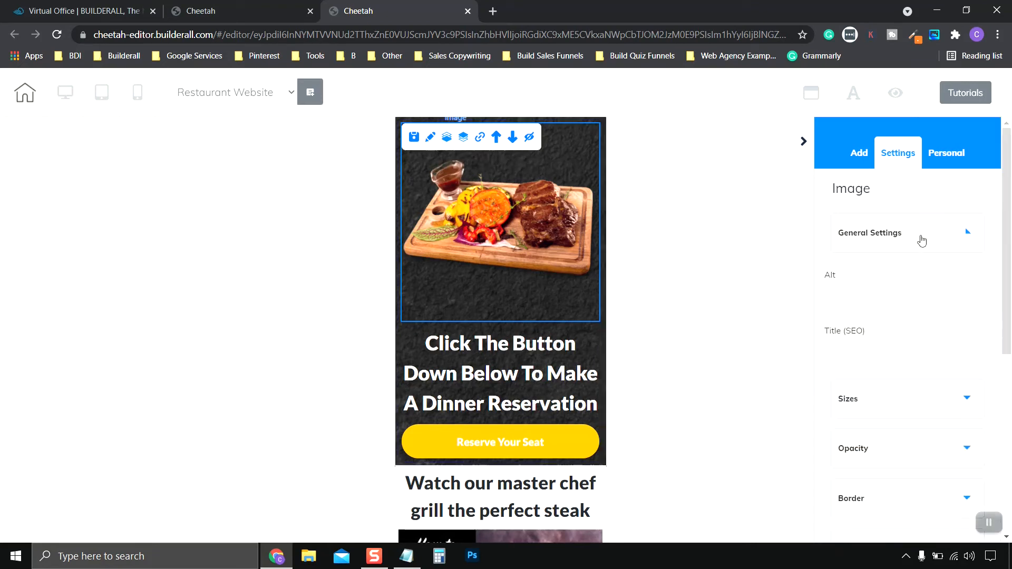
click(913, 302)
scroll(872, 296, down, 1)
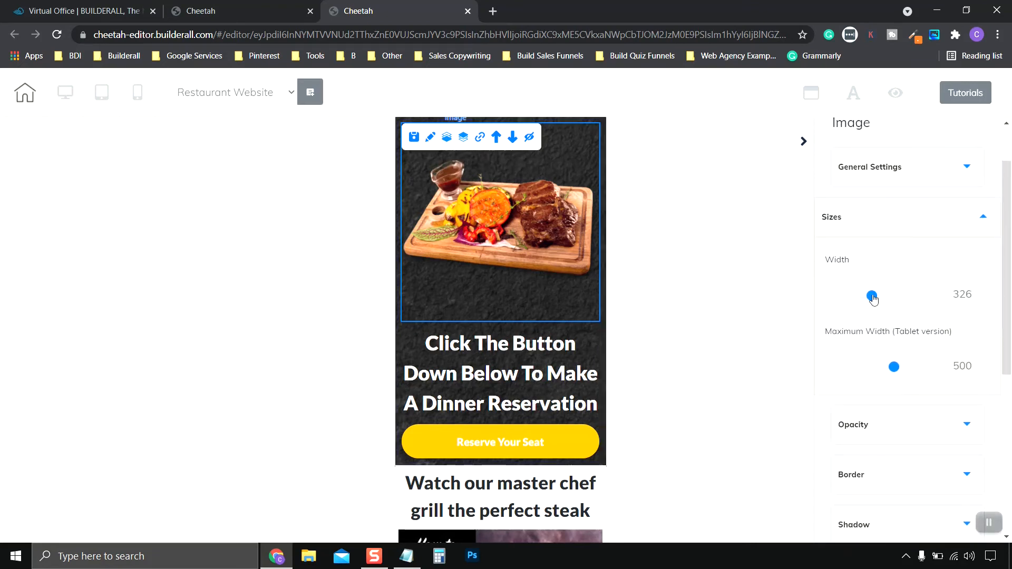
drag(873, 297, 867, 300)
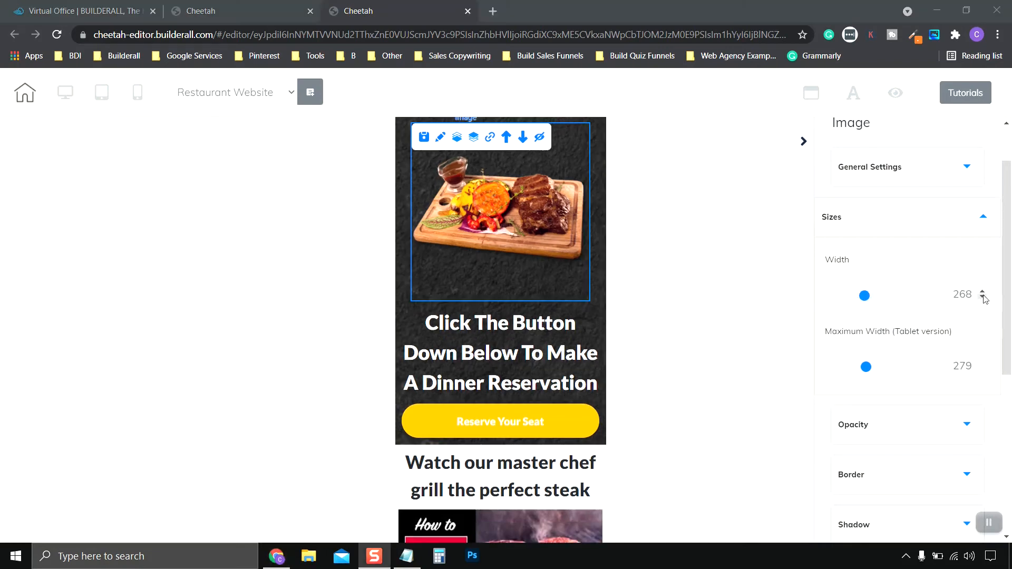
click(984, 299)
mouse_move(863, 301)
mouse_down()
mouse_move(903, 296)
mouse_move(849, 296)
mouse_move(901, 296)
mouse_move(861, 304)
mouse_up()
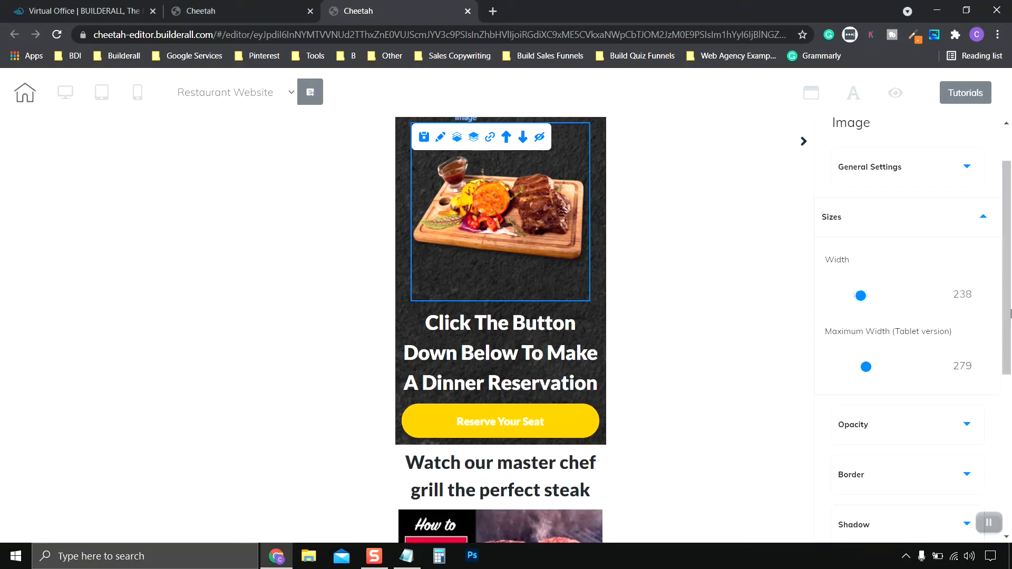
click(984, 292)
click(983, 292)
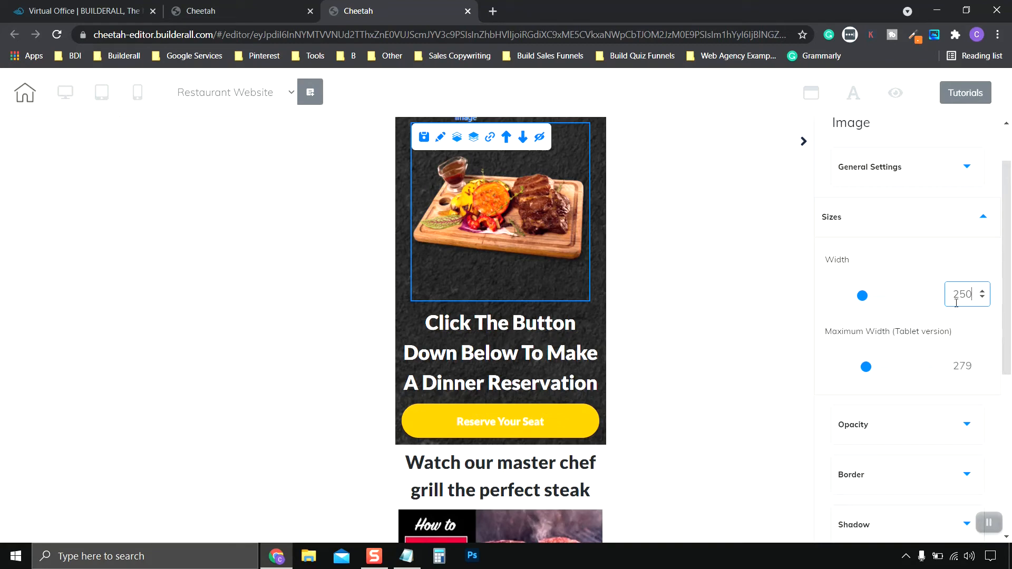
click(982, 369)
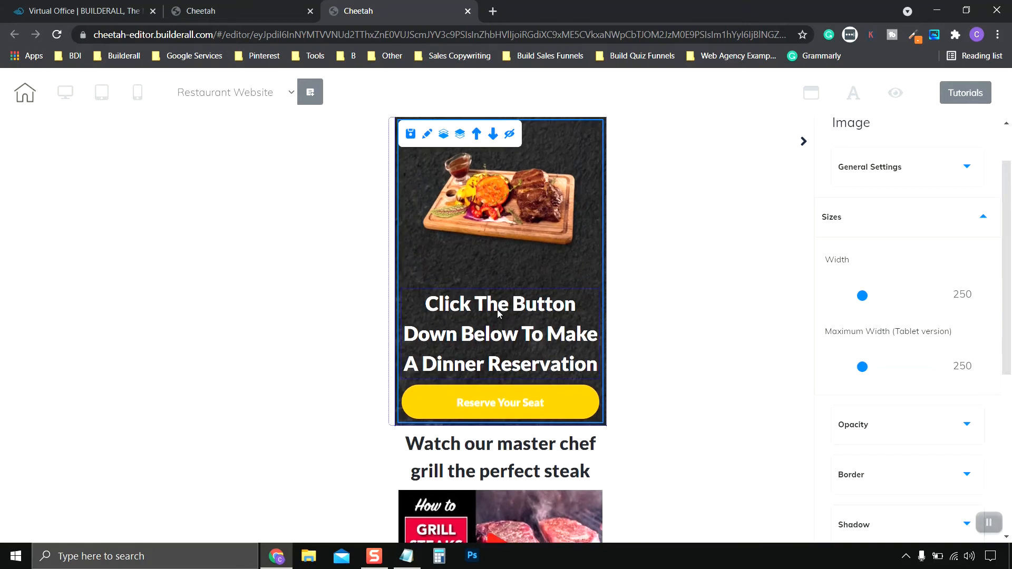
Step: Set the banner heading's text size on mobile to 20
click(498, 311)
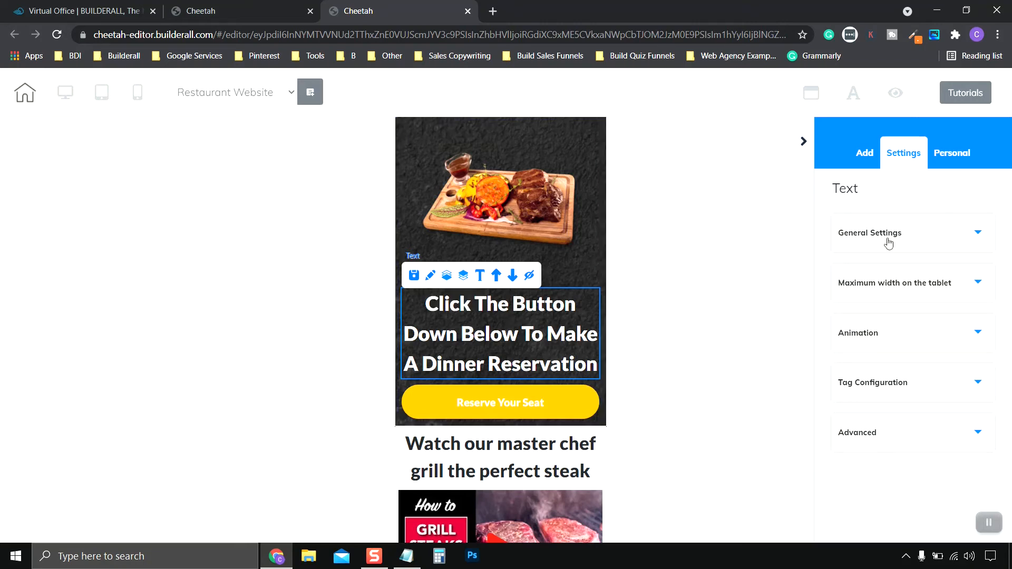
click(859, 233)
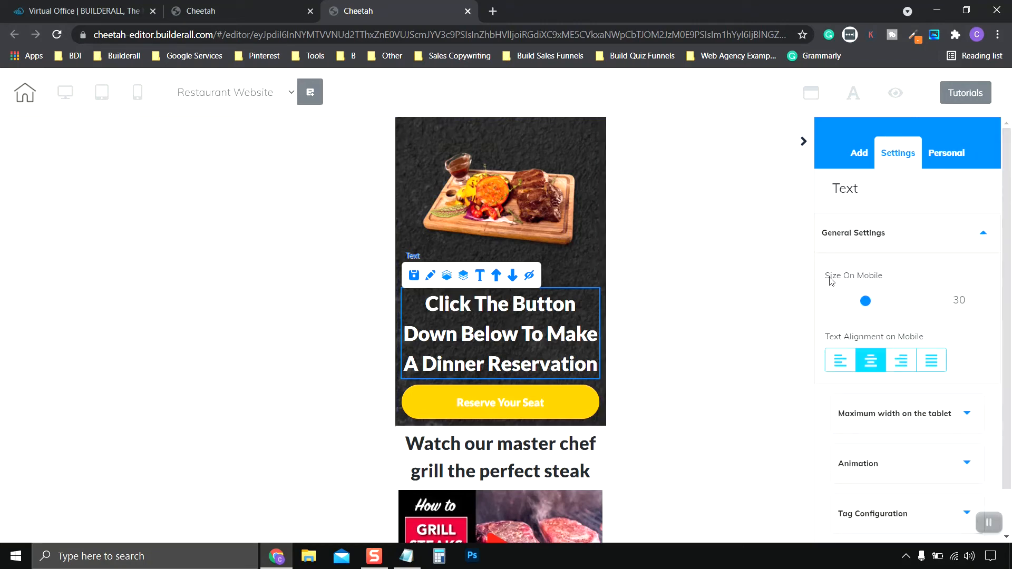
drag(865, 303, 858, 304)
click(965, 300)
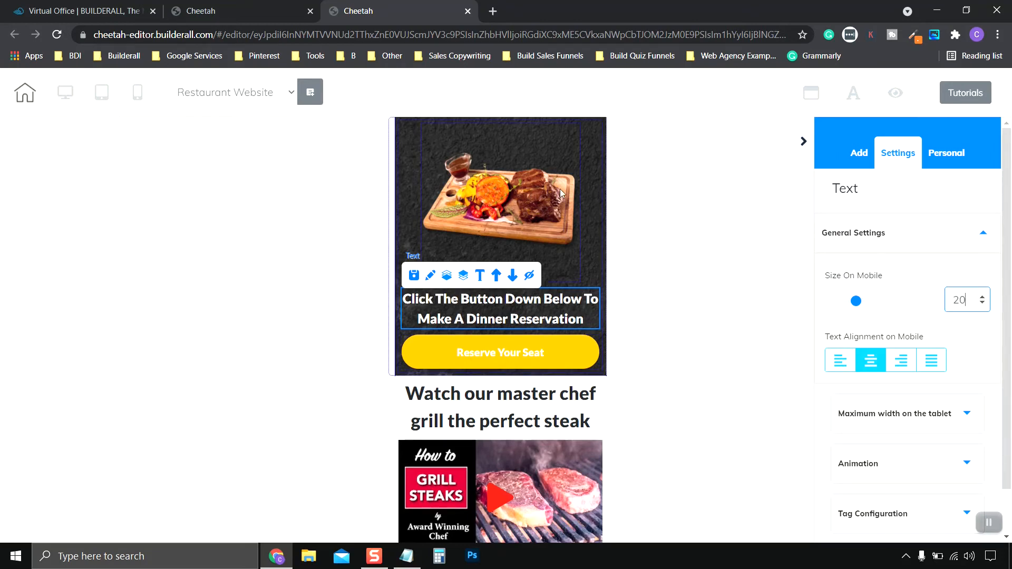
Step: Give the banner heading a left and right spacing of 10 and a bottom spacing of 20
scroll(916, 310, down, 1)
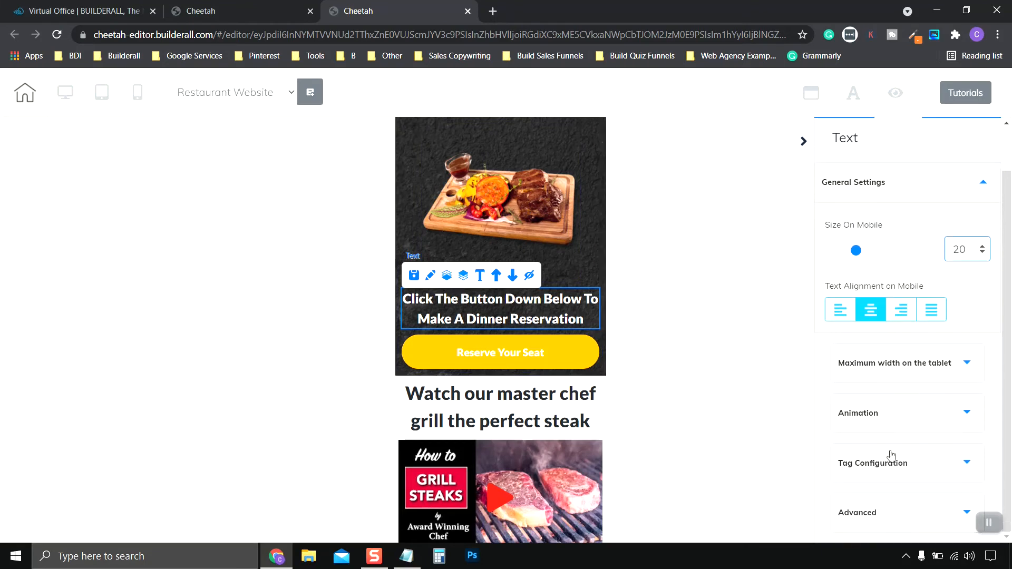
click(886, 511)
scroll(909, 422, down, 5)
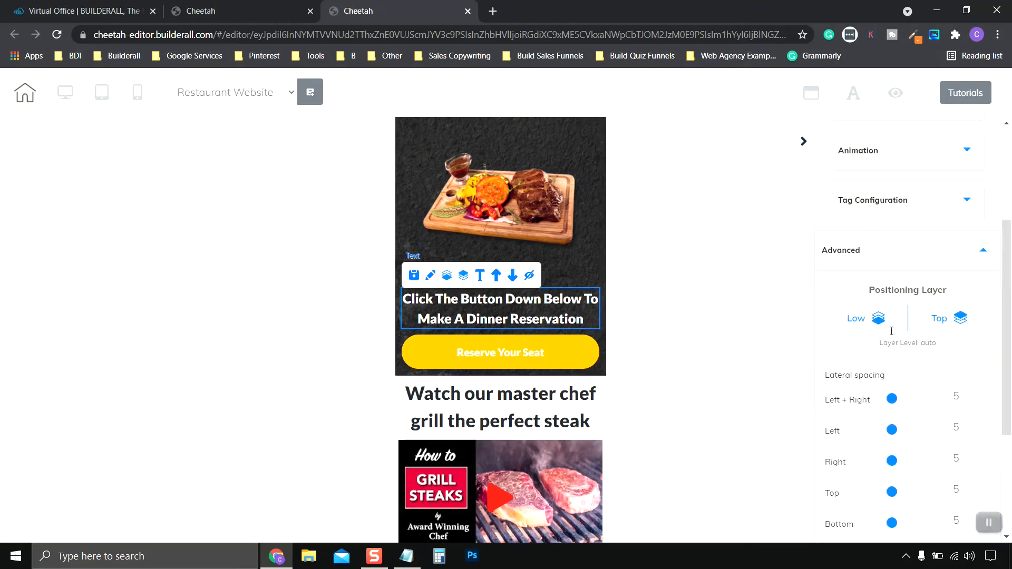
scroll(885, 304, down, 3)
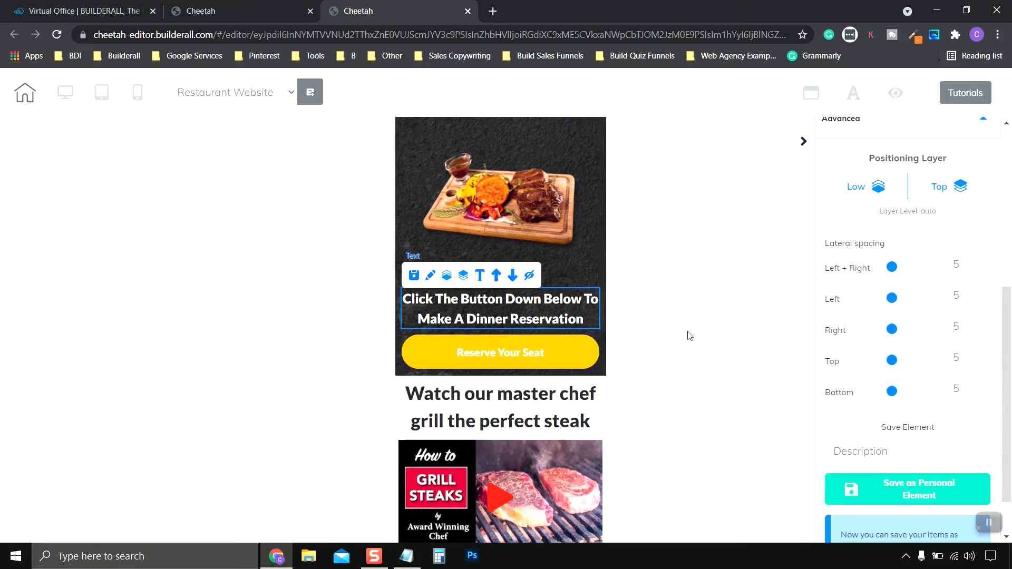
drag(895, 268, 901, 272)
drag(982, 268, 982, 268)
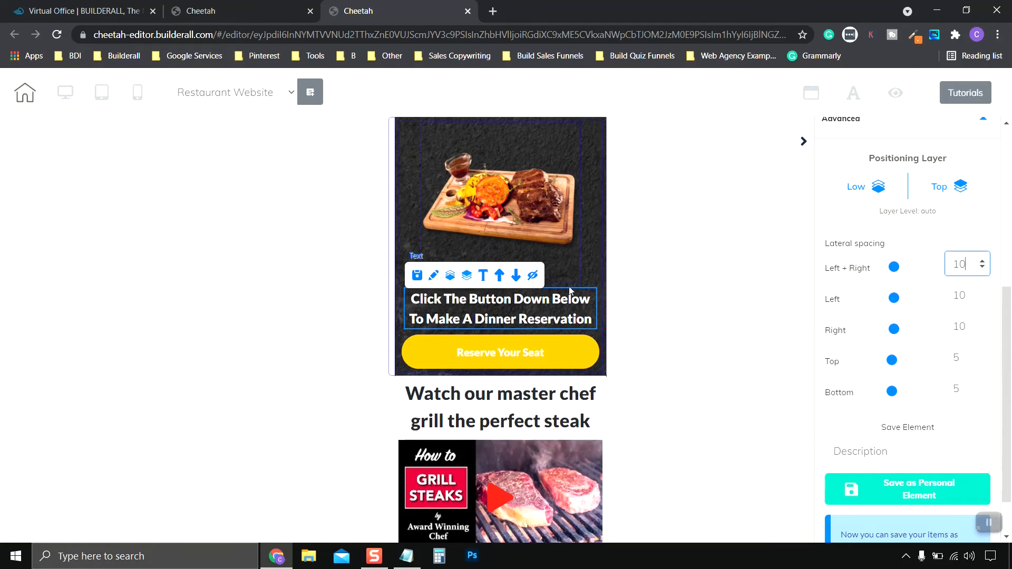
drag(892, 391, 898, 392)
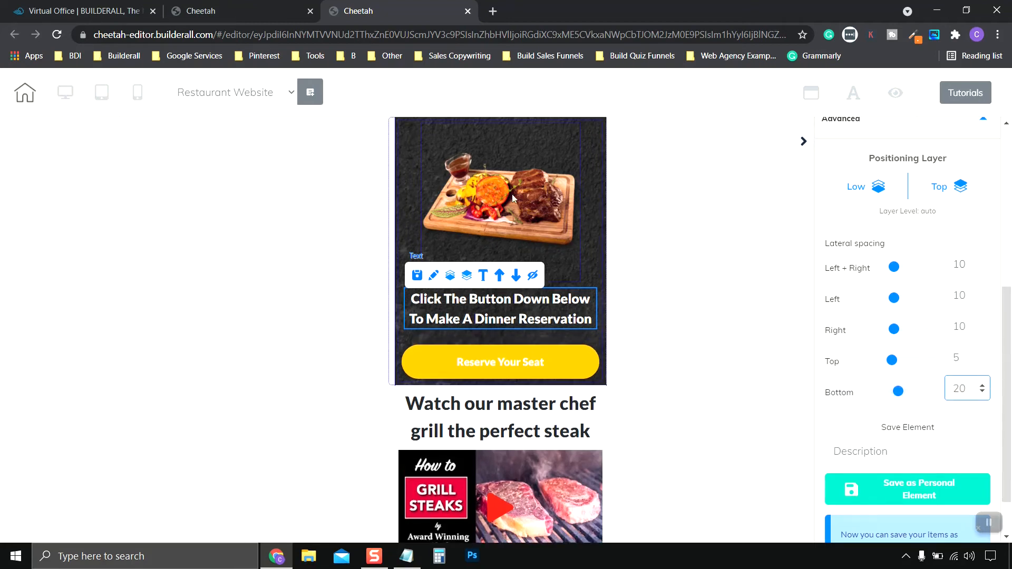
Step: Set the Reserve Your Seat button's left and right spacing to 10
scroll(533, 327, down, 1)
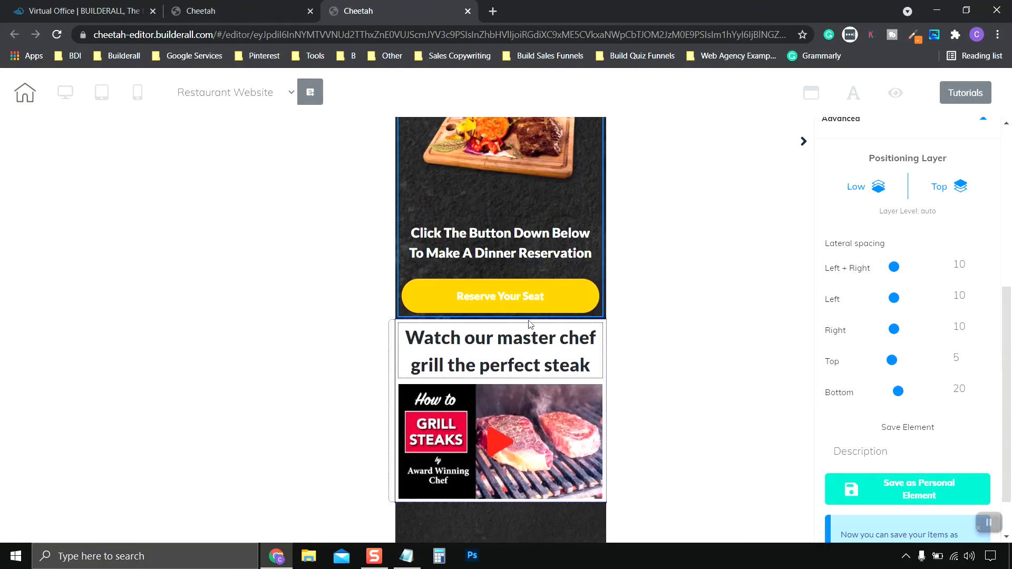
click(447, 292)
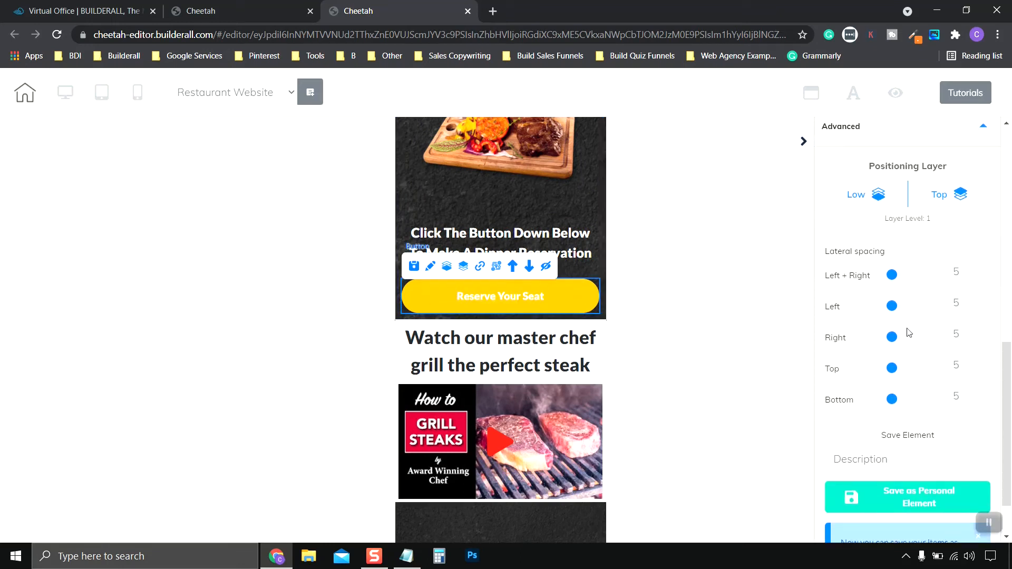
drag(892, 275, 897, 275)
click(983, 276)
click(983, 276)
click(983, 277)
click(983, 276)
click(982, 276)
click(982, 277)
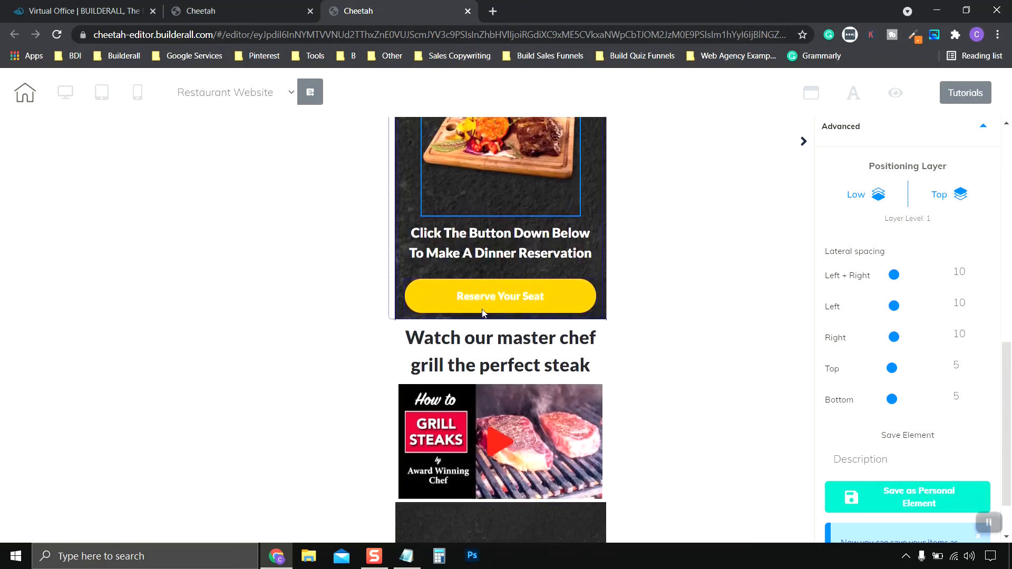
Step: Set the left and right spacing of the "Watch our master chef" heading to 10
click(494, 354)
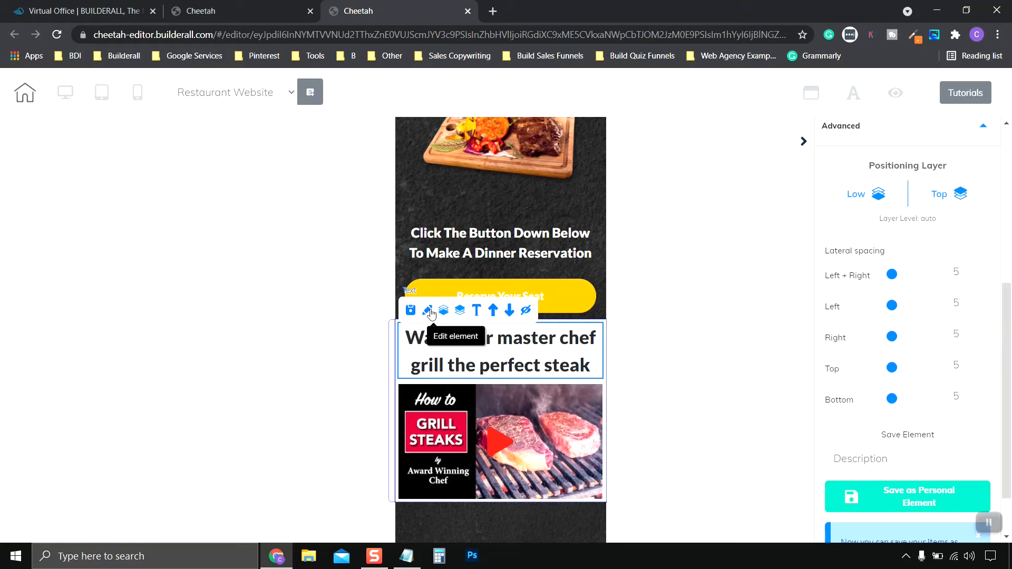
click(984, 270)
click(984, 269)
click(984, 269)
click(984, 270)
click(984, 269)
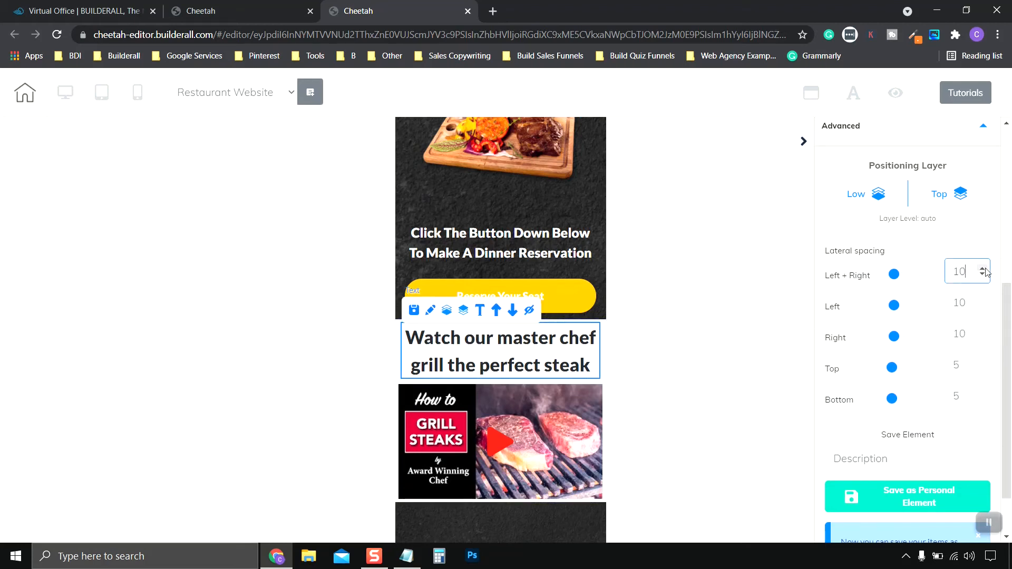
Step: Reduce the "Watch our master chef" heading's text size on mobile to 20
scroll(885, 287, up, 8)
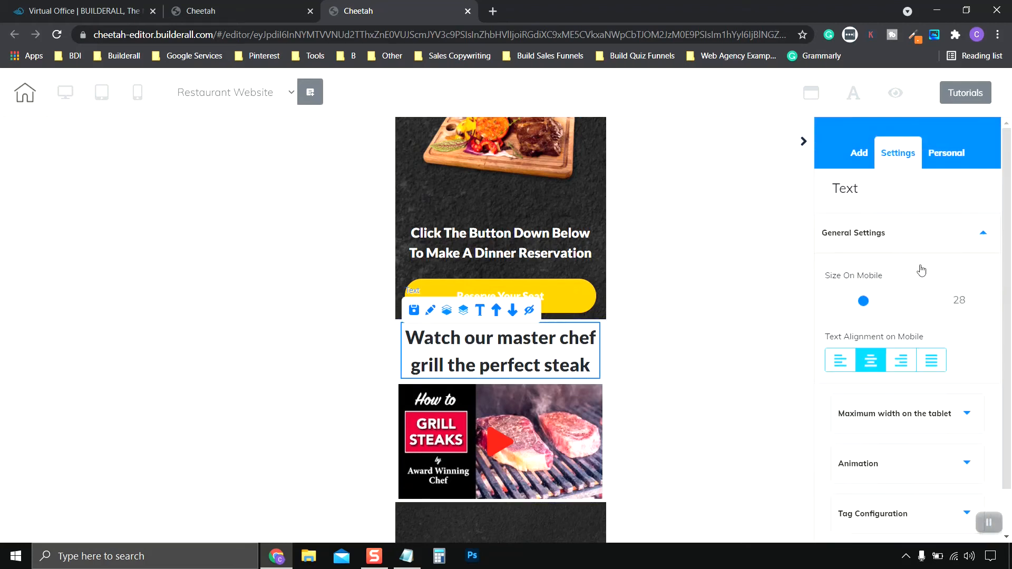
click(984, 303)
click(984, 304)
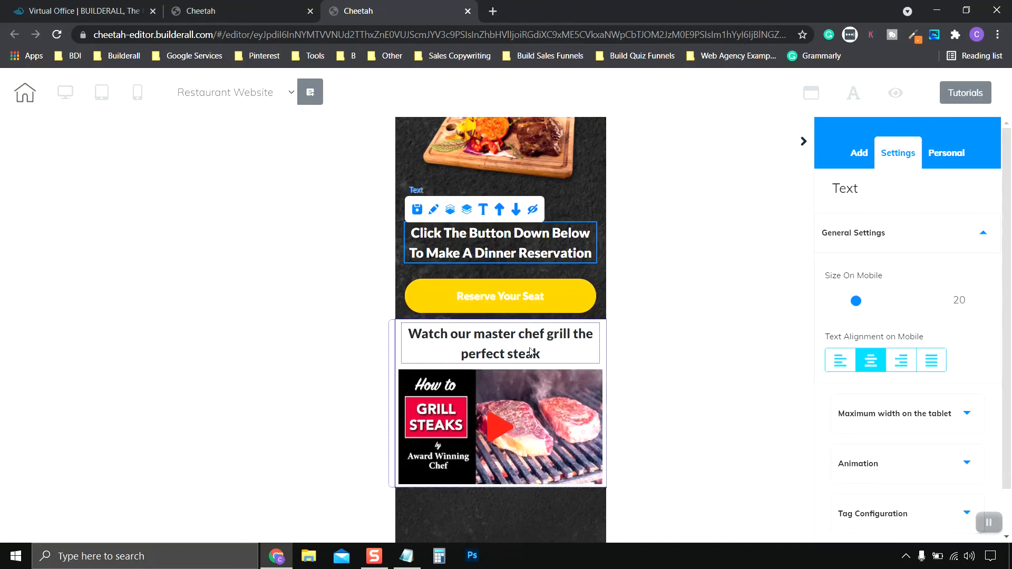
click(530, 348)
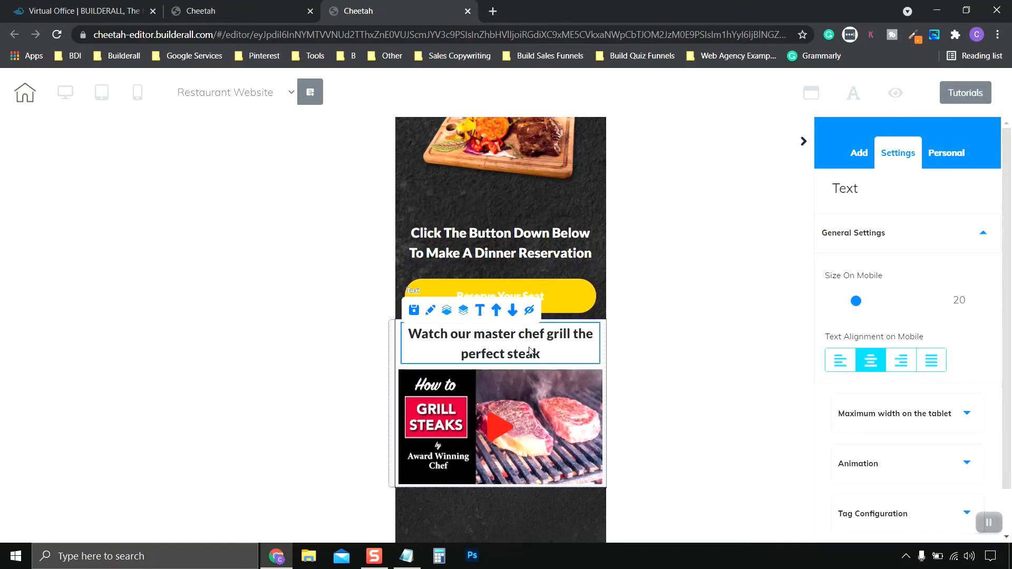
Step: Reduce the YouTube video's maximum tablet width so the video is as wide as the Reserve Your Seat button
scroll(529, 350, down, 3)
click(518, 312)
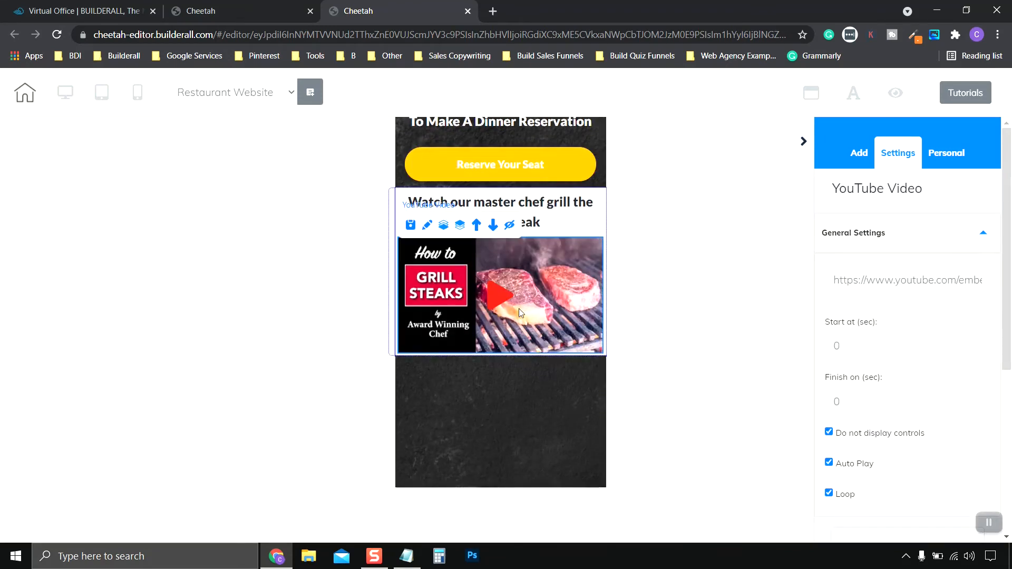
scroll(943, 343, down, 5)
click(909, 261)
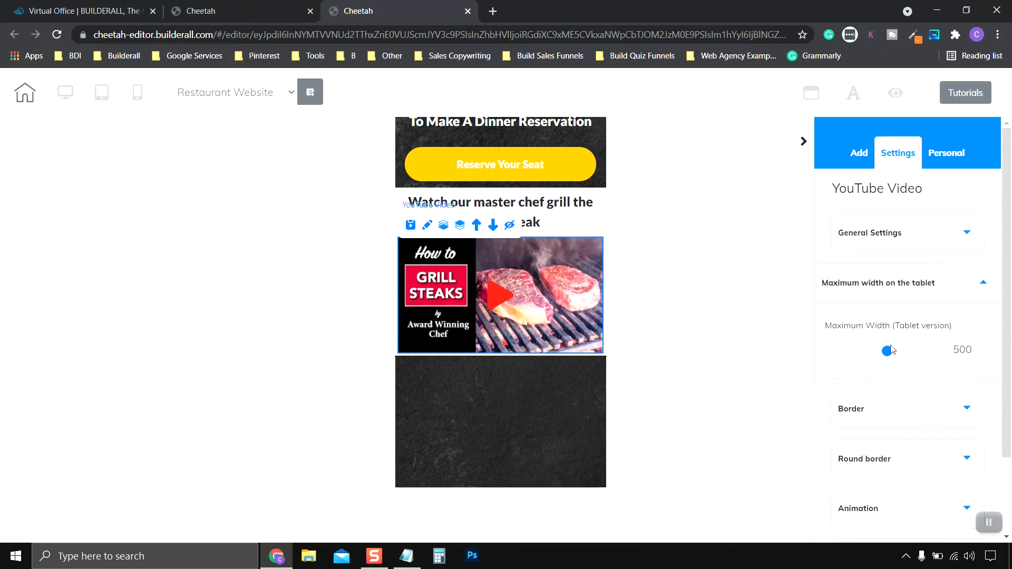
drag(889, 356, 852, 352)
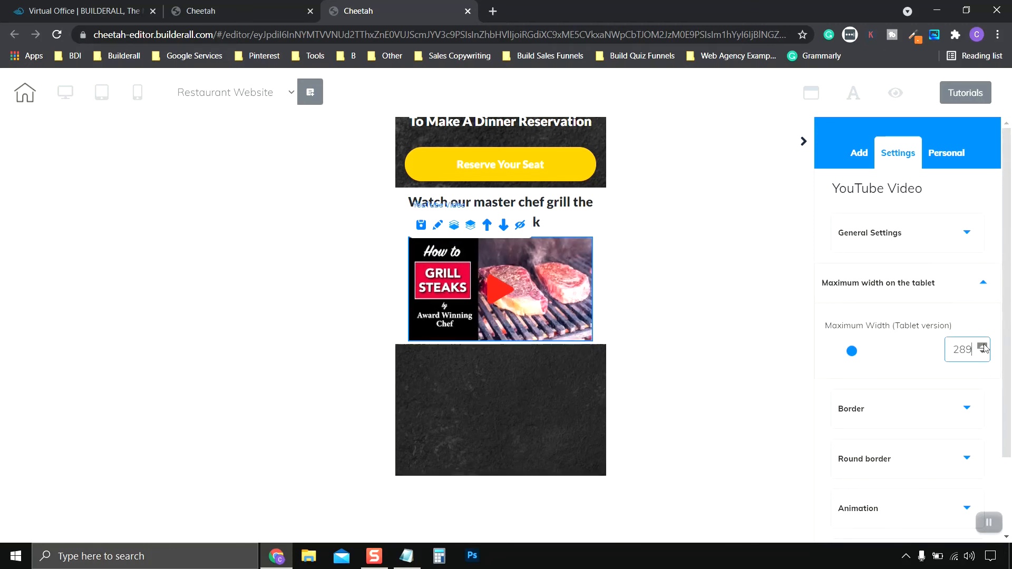
click(984, 347)
click(984, 348)
click(985, 347)
click(984, 348)
click(984, 347)
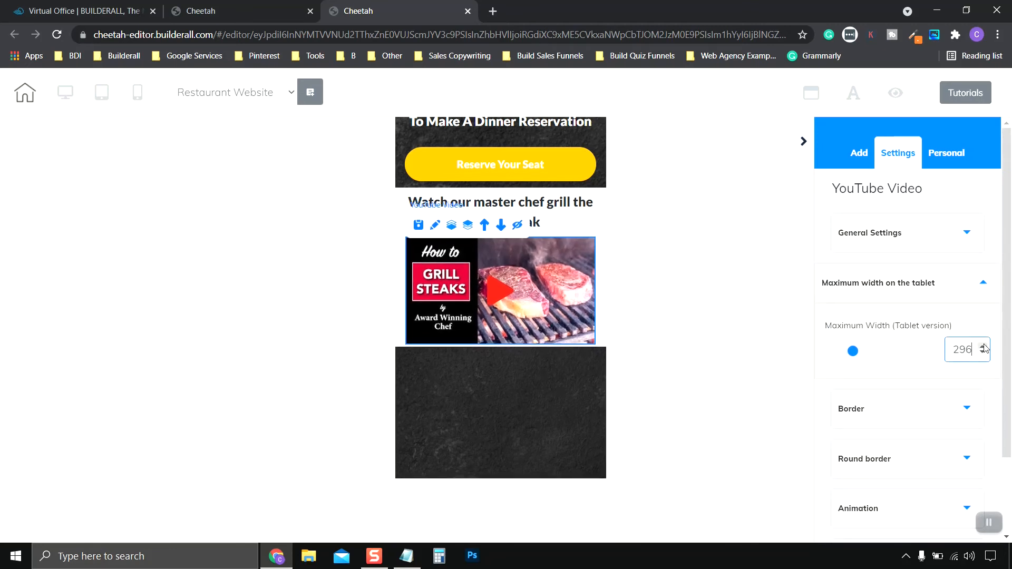
click(985, 347)
click(531, 379)
scroll(531, 379, up, 4)
scroll(531, 378, up, 1)
scroll(522, 166, down, 5)
scroll(512, 254, up, 5)
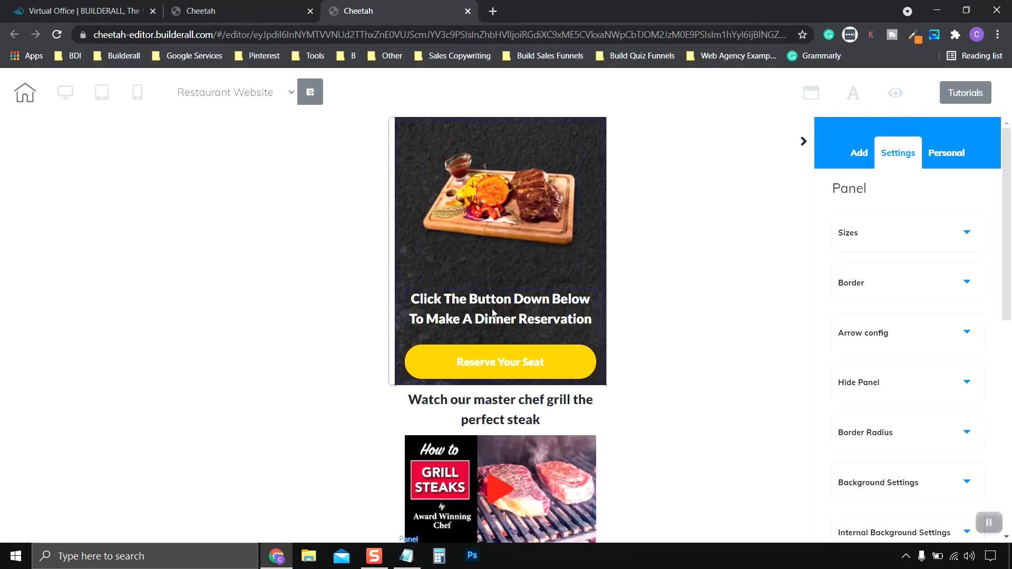
Step: Set the bottom spacing of the Reserve Your Seat button to 20 in the mobile layout
scroll(521, 308, down, 1)
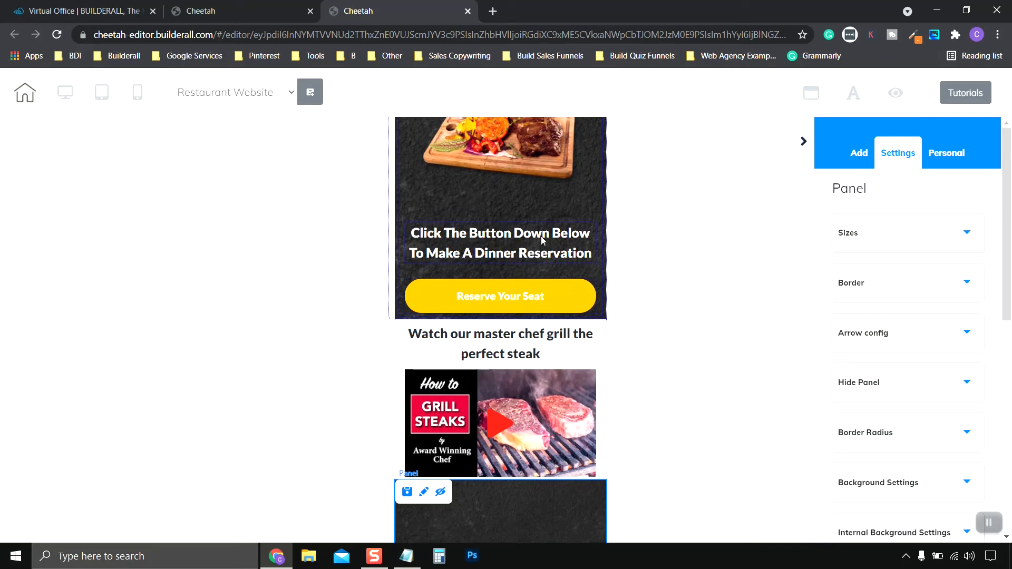
scroll(534, 300, down, 2)
scroll(506, 295, up, 1)
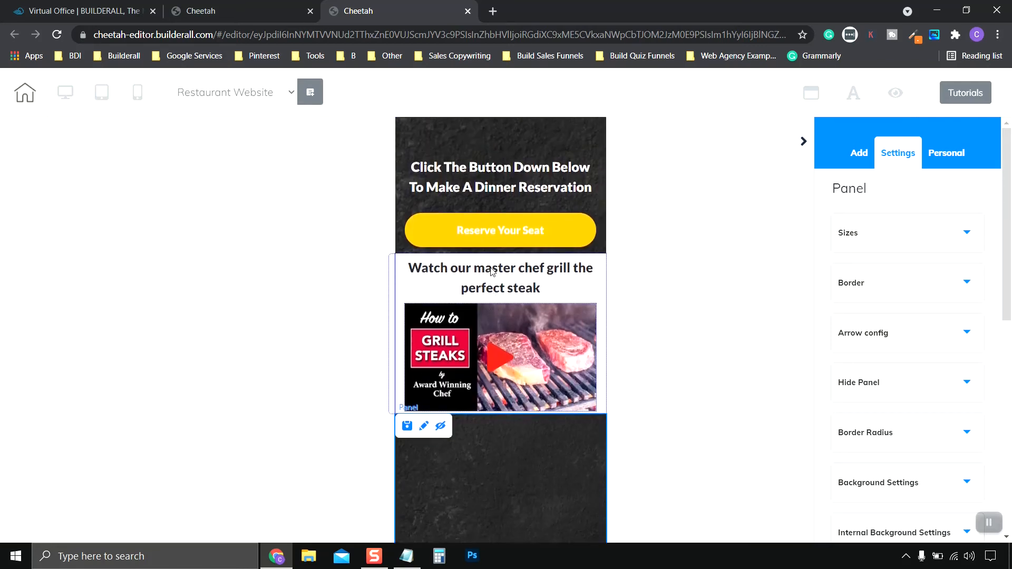
click(507, 239)
scroll(907, 343, down, 5)
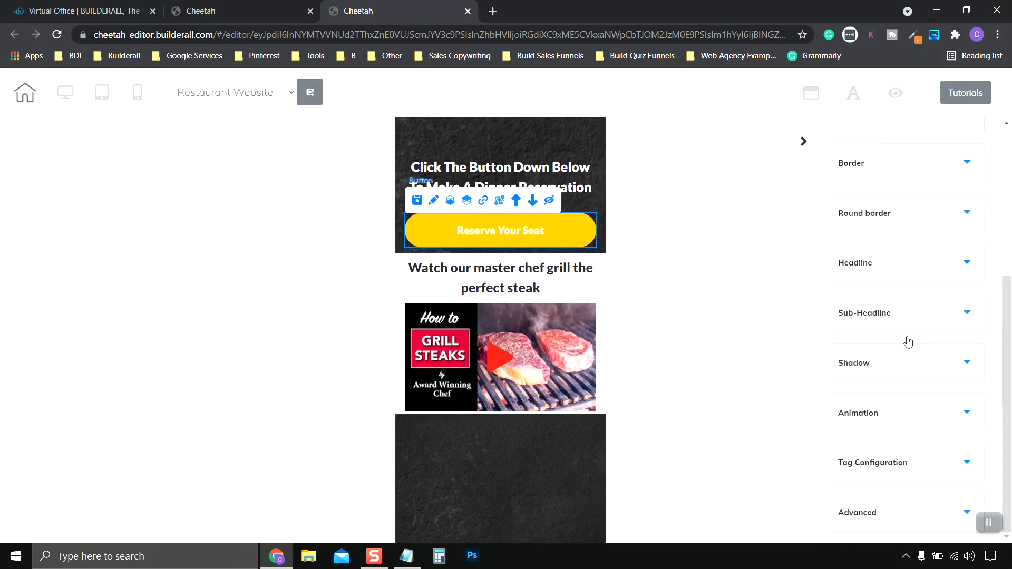
click(881, 506)
scroll(924, 425, down, 6)
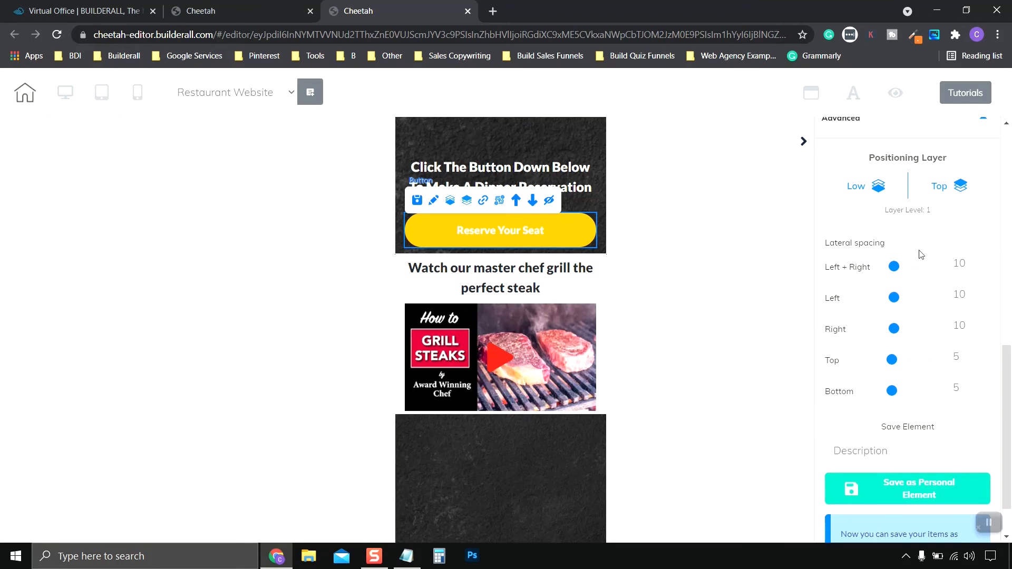
click(984, 385)
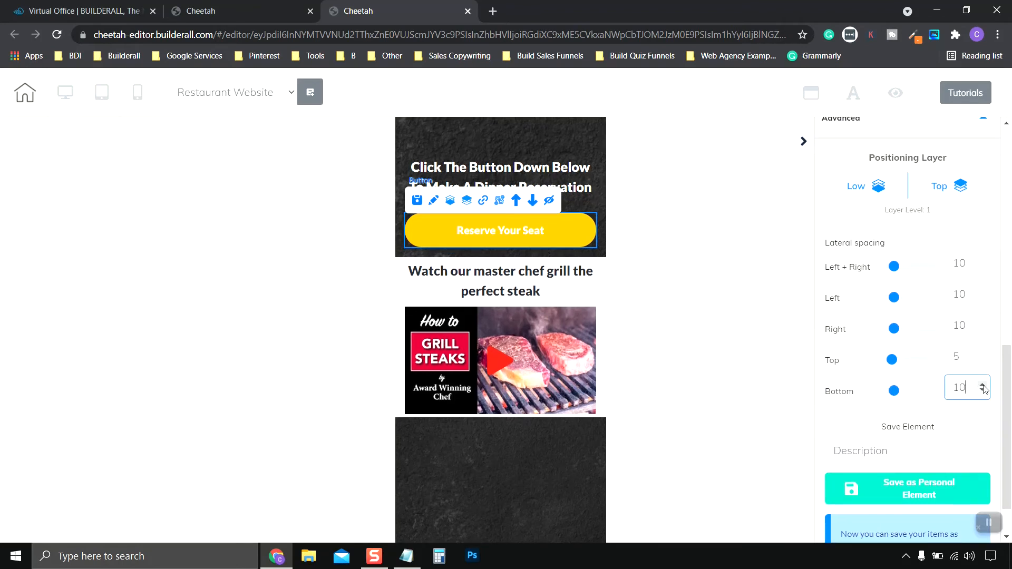
click(984, 389)
click(983, 389)
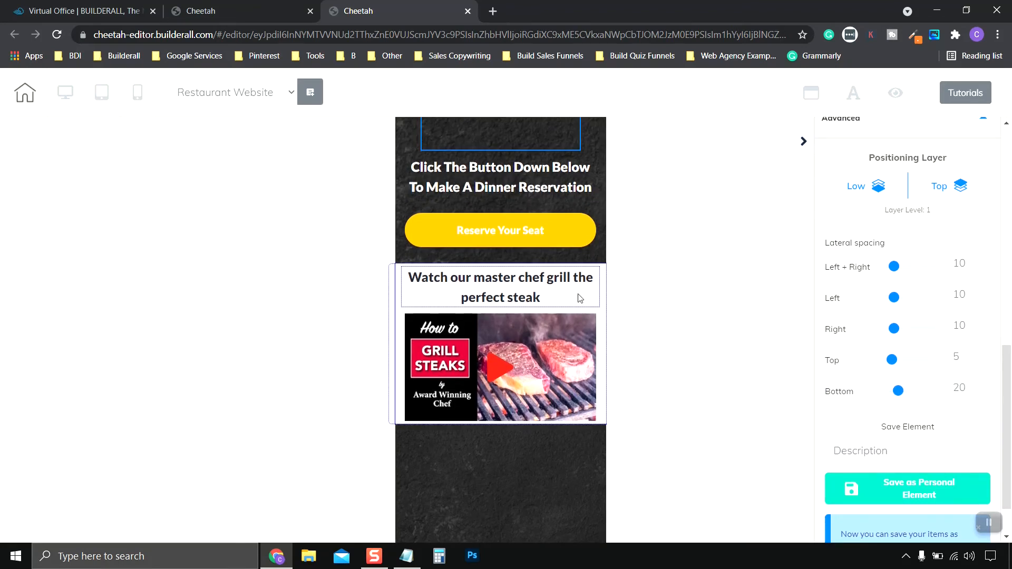
Step: Switch the editor to the desktop layout and review the dinner reservation and steak video sections
scroll(579, 296, up, 3)
click(508, 169)
click(400, 169)
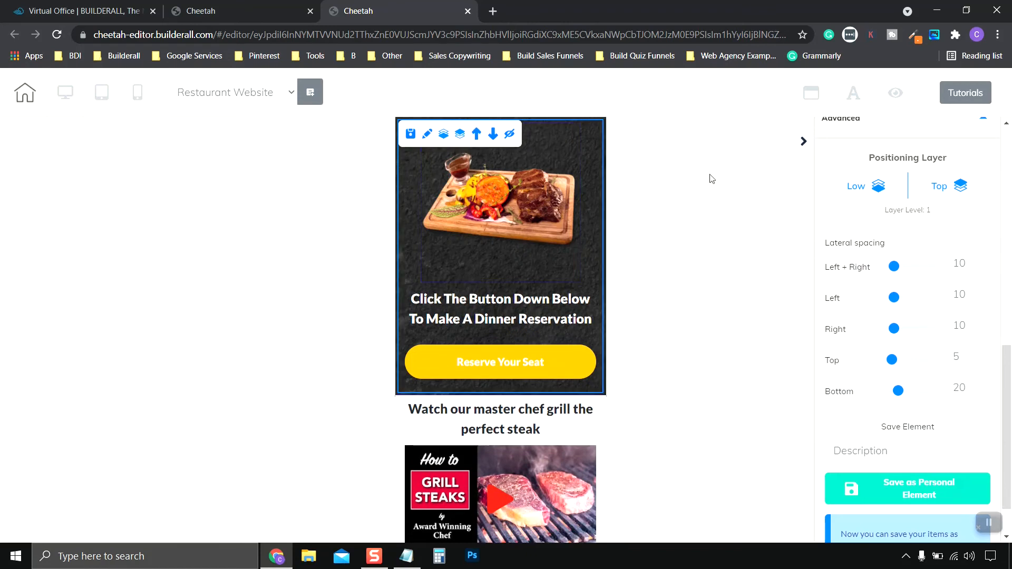
scroll(991, 158, up, 4)
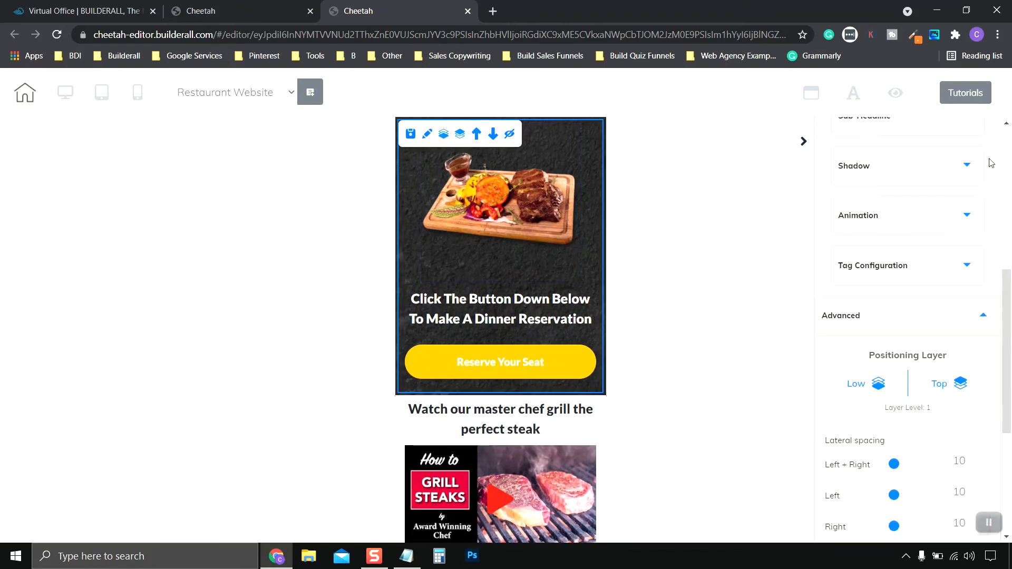
click(65, 92)
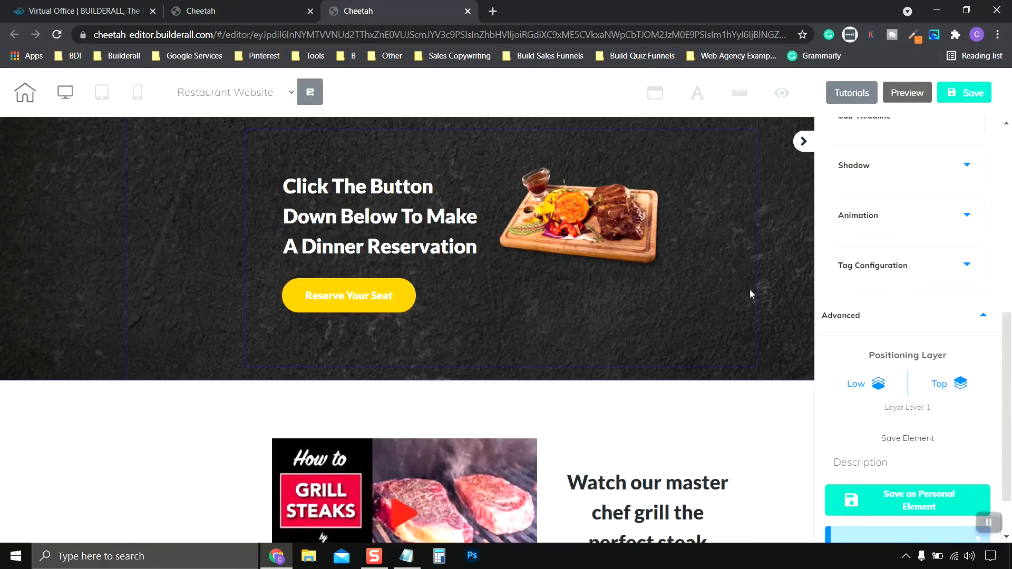
scroll(752, 294, down, 4)
scroll(752, 294, up, 5)
scroll(750, 289, down, 3)
scroll(749, 289, up, 3)
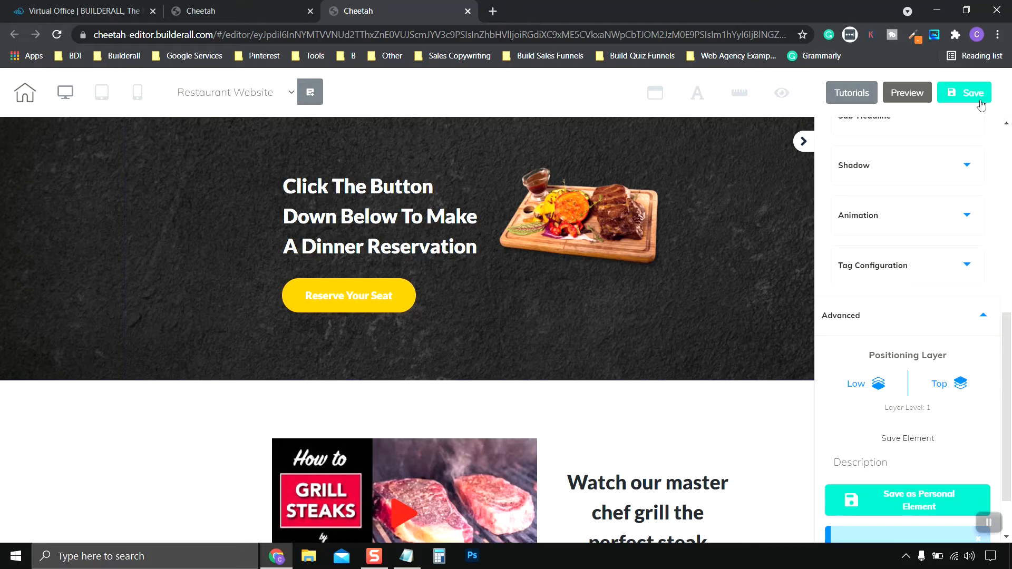
Step: Save the page and publish the site, closing the publication confirmation
click(964, 93)
click(594, 363)
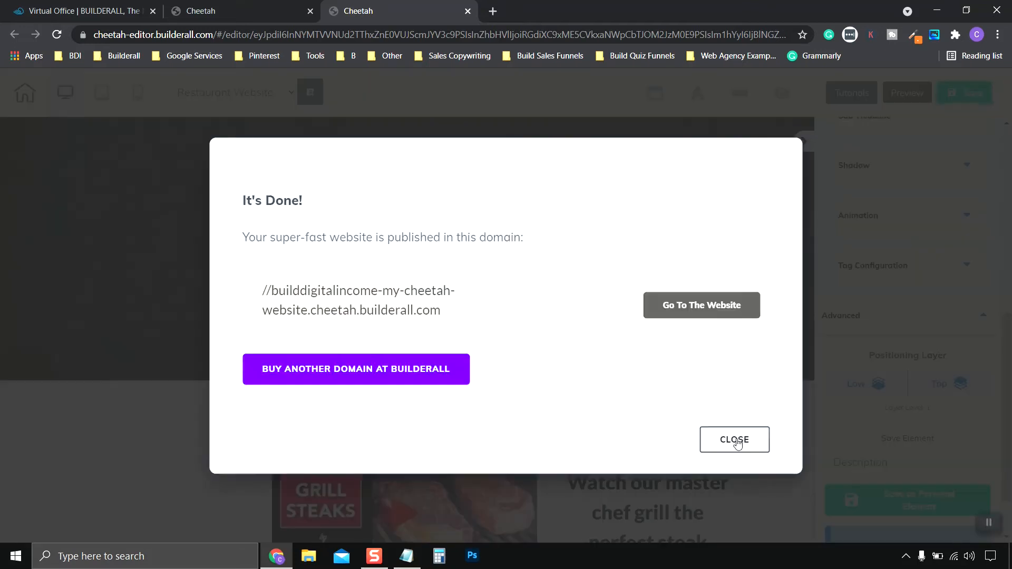
click(734, 440)
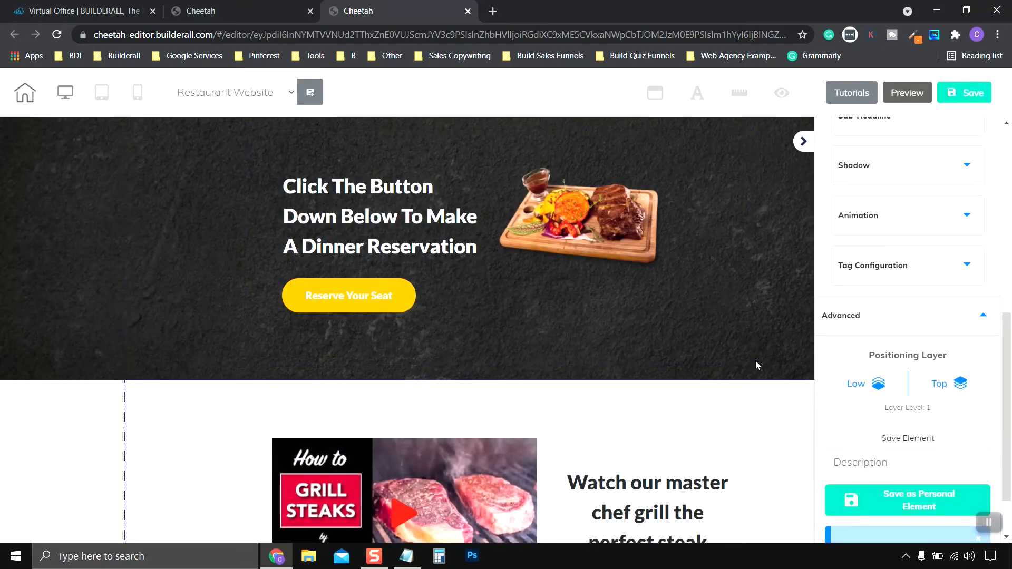
Step: Check the page in the tablet layout and return to the desktop layout
click(103, 100)
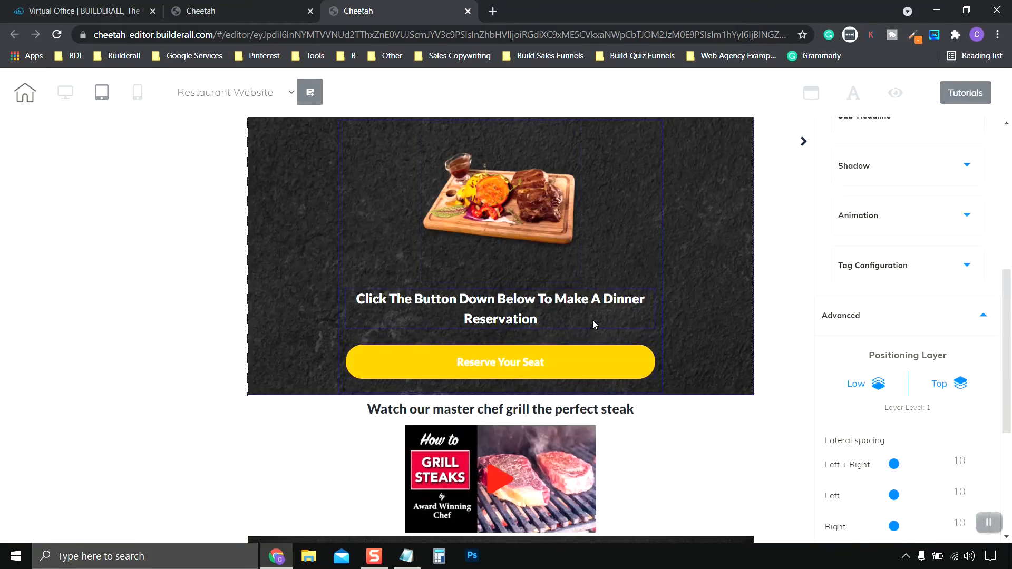
scroll(527, 316, down, 4)
scroll(496, 292, up, 3)
click(65, 91)
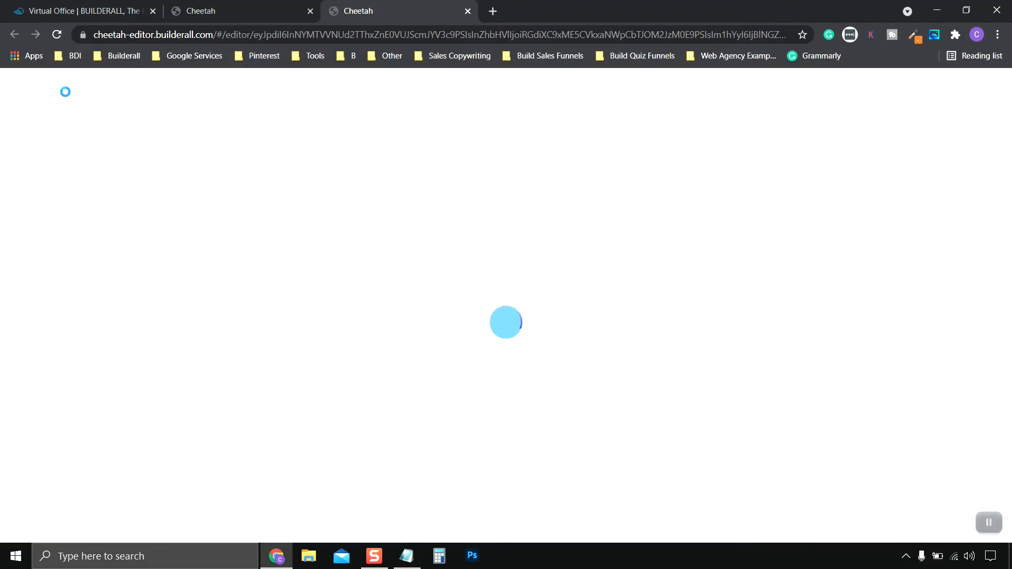
Step: Save and publish the site again, and exit the page editor with the changes saved
click(968, 96)
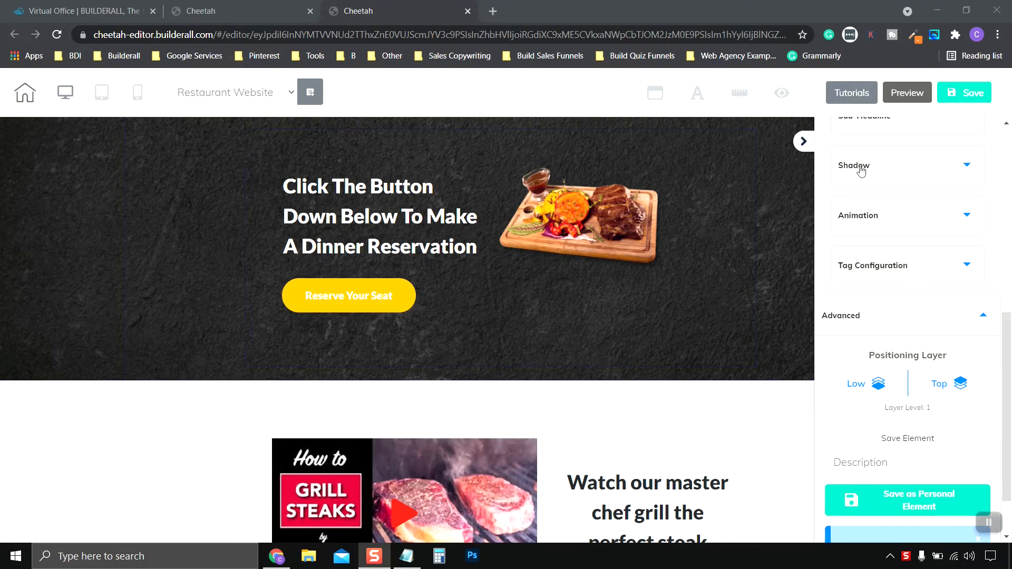
click(969, 95)
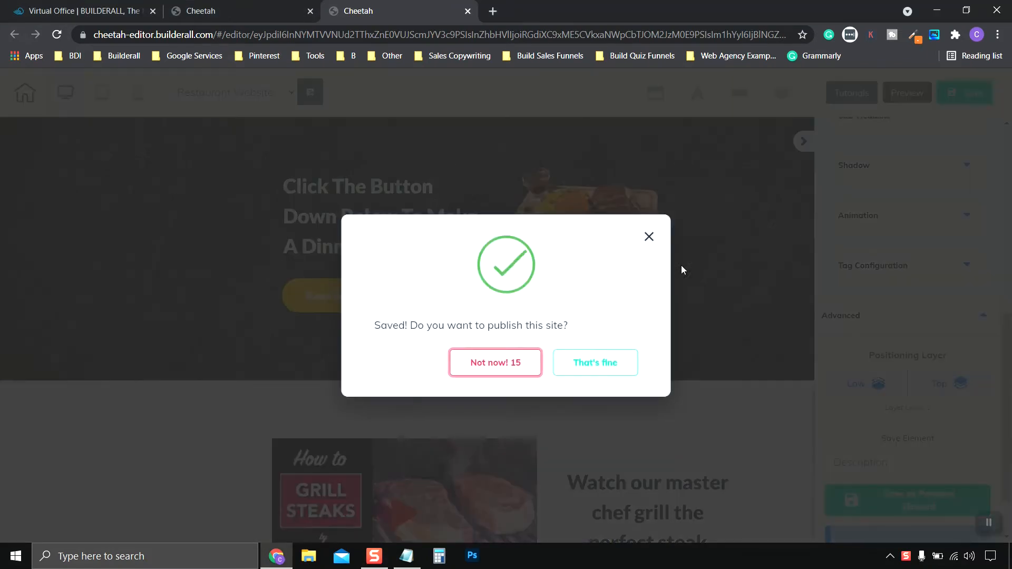
click(597, 362)
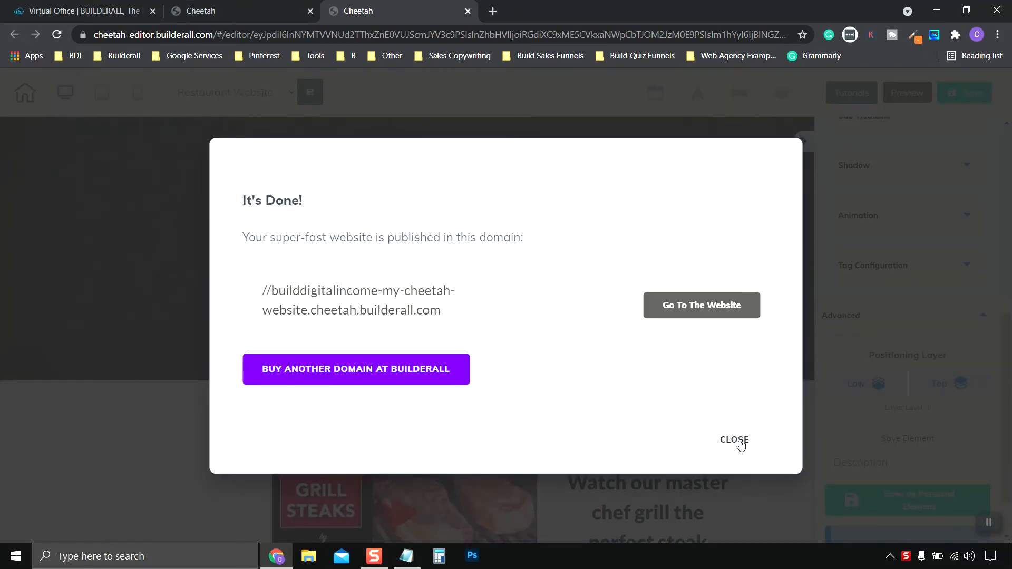
click(739, 440)
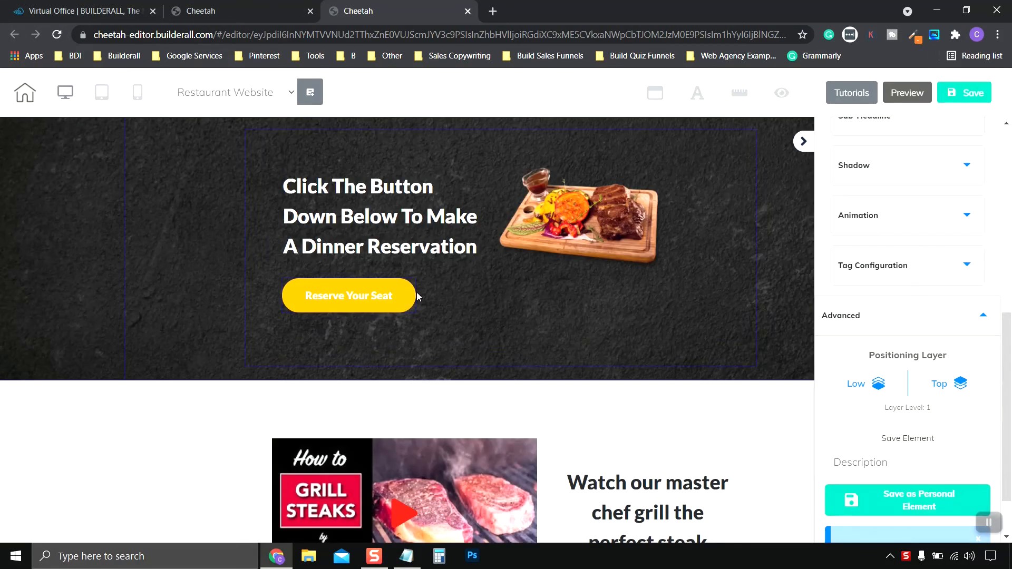
click(30, 99)
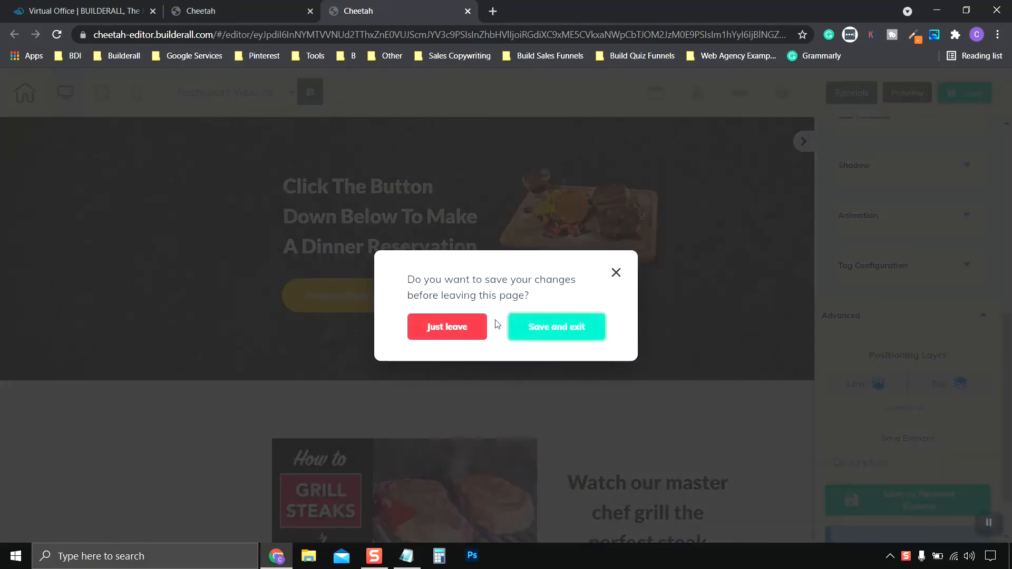
click(574, 328)
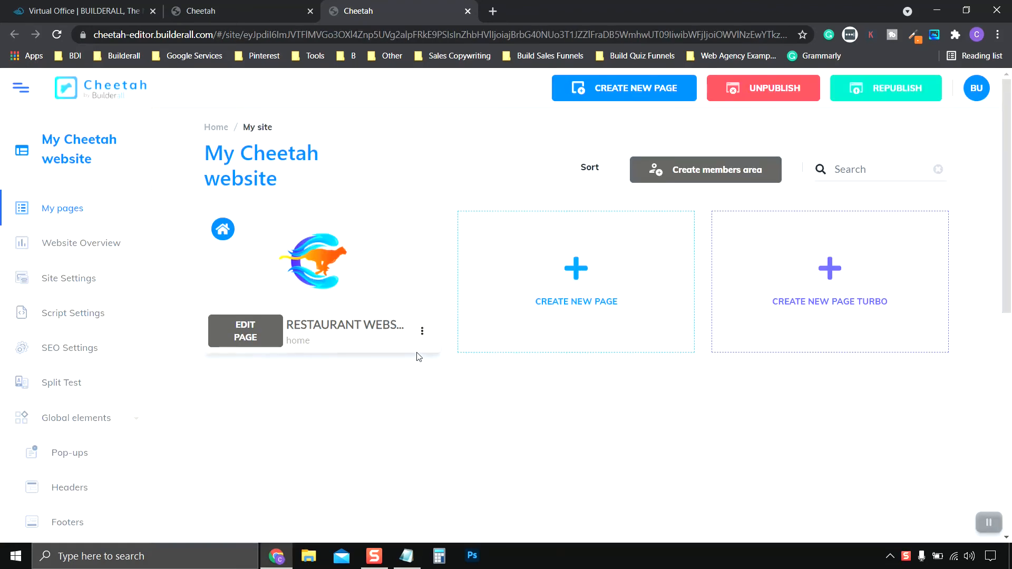
click(580, 275)
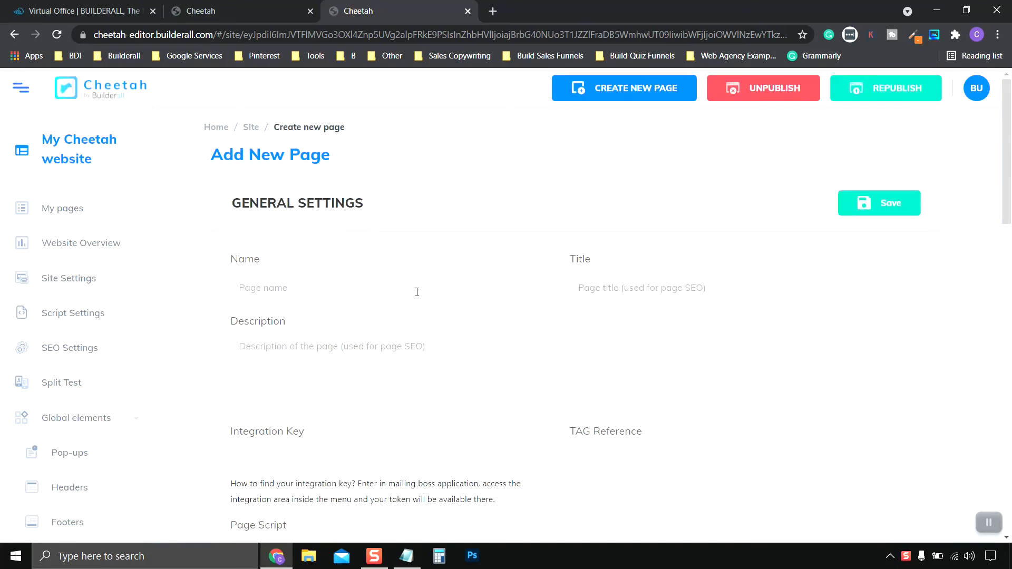
click(240, 285)
text(Contact Page)
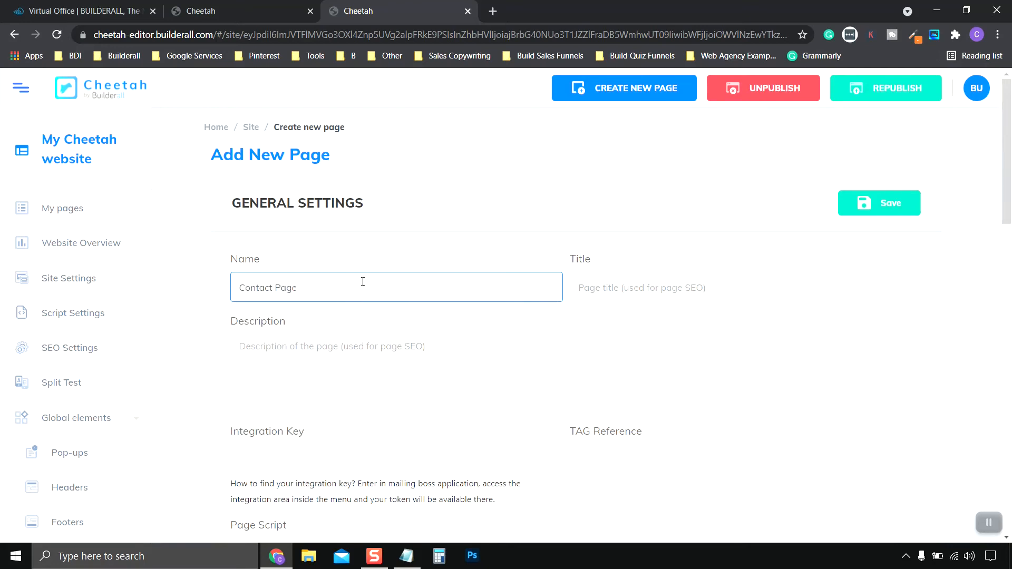
scroll(412, 285, down, 1)
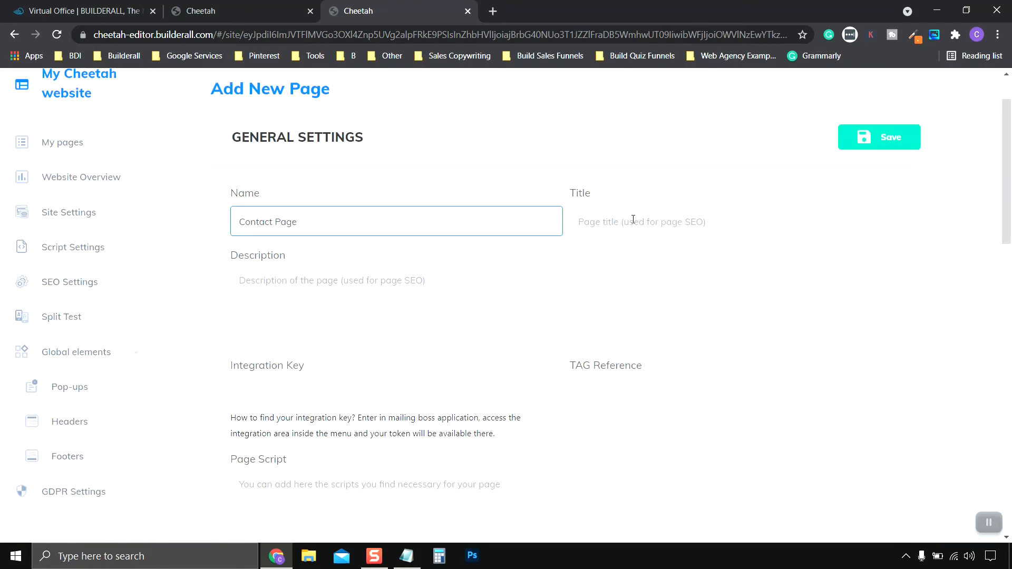
scroll(484, 342, down, 8)
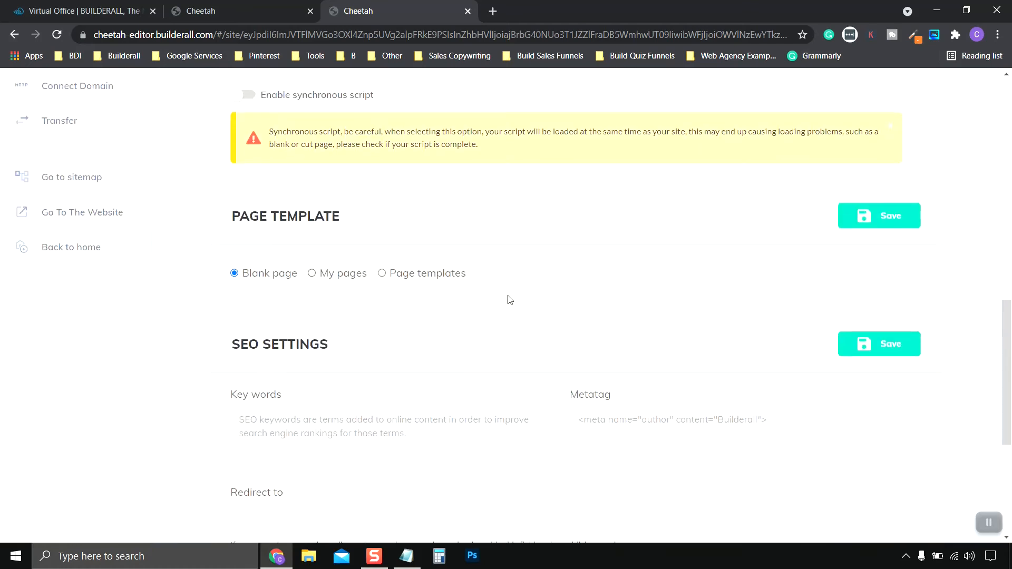
scroll(506, 304, up, 12)
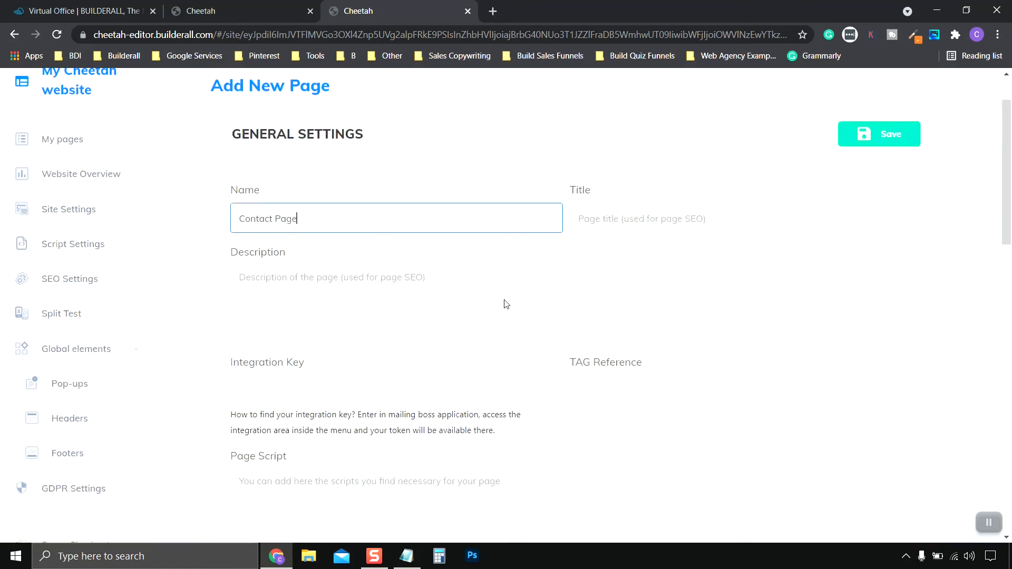
scroll(485, 277, down, 18)
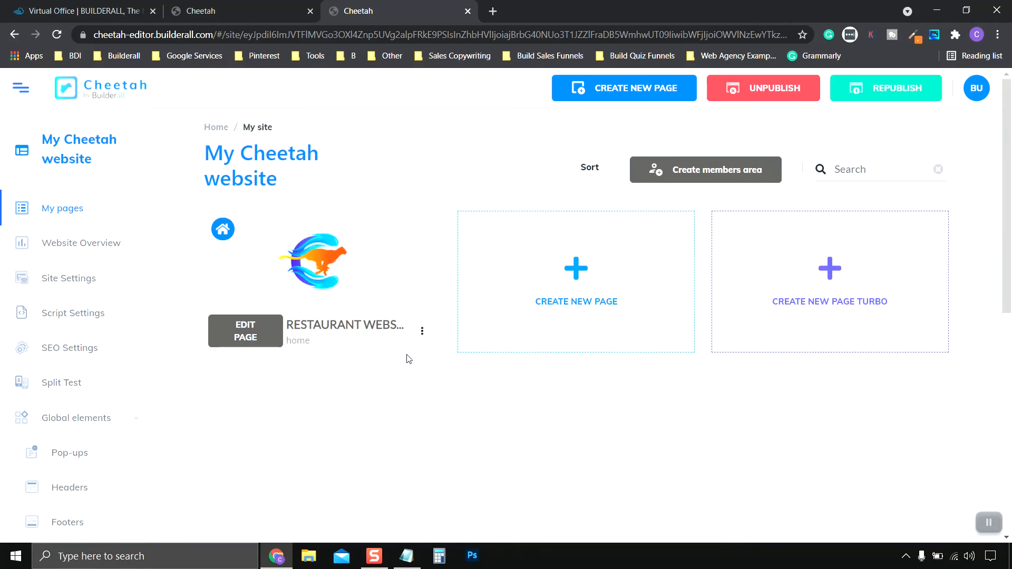
click(422, 332)
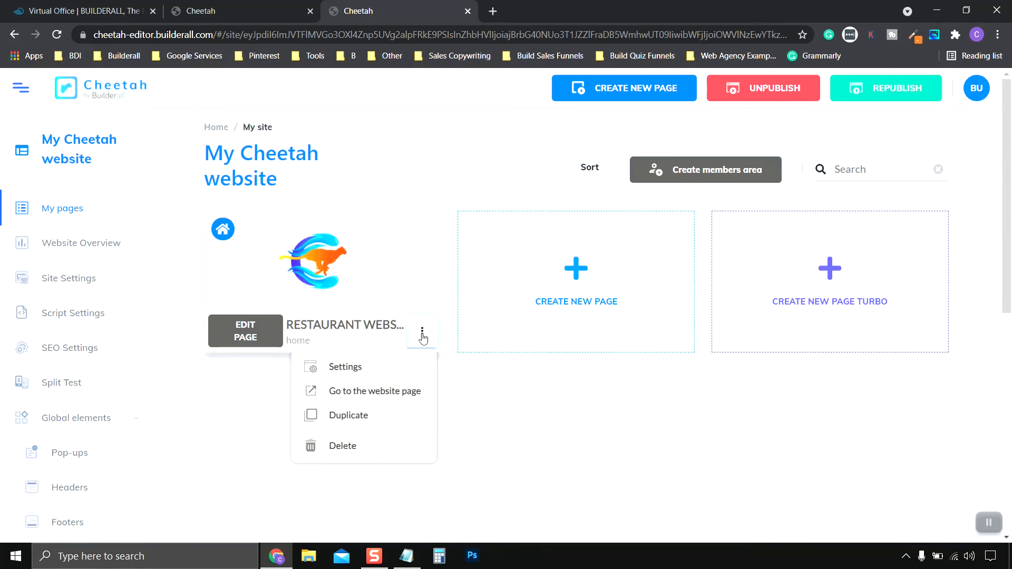
click(347, 366)
click(248, 129)
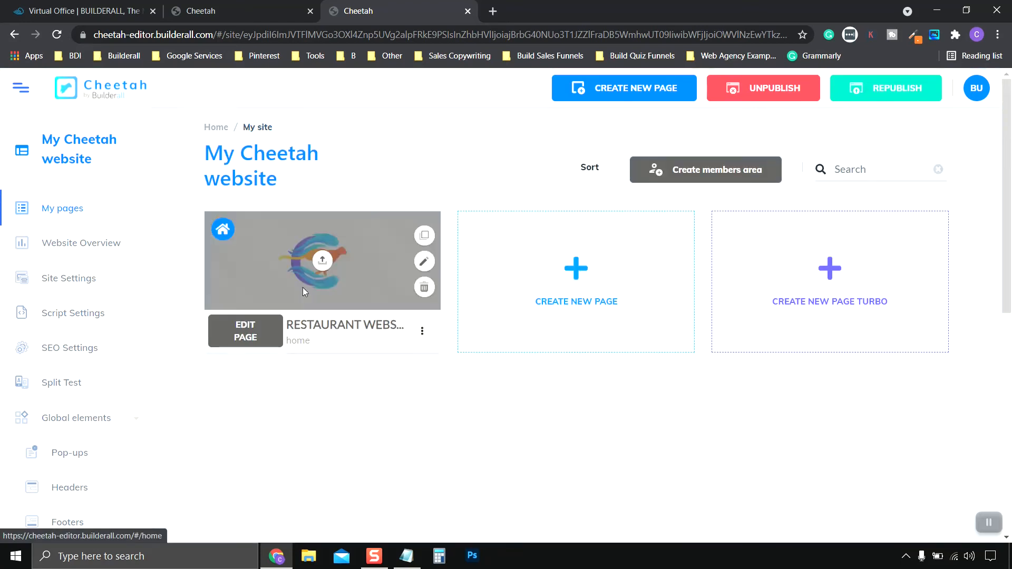
Step: Duplicate the restaurant website home page and open the page settings of the copy
click(425, 335)
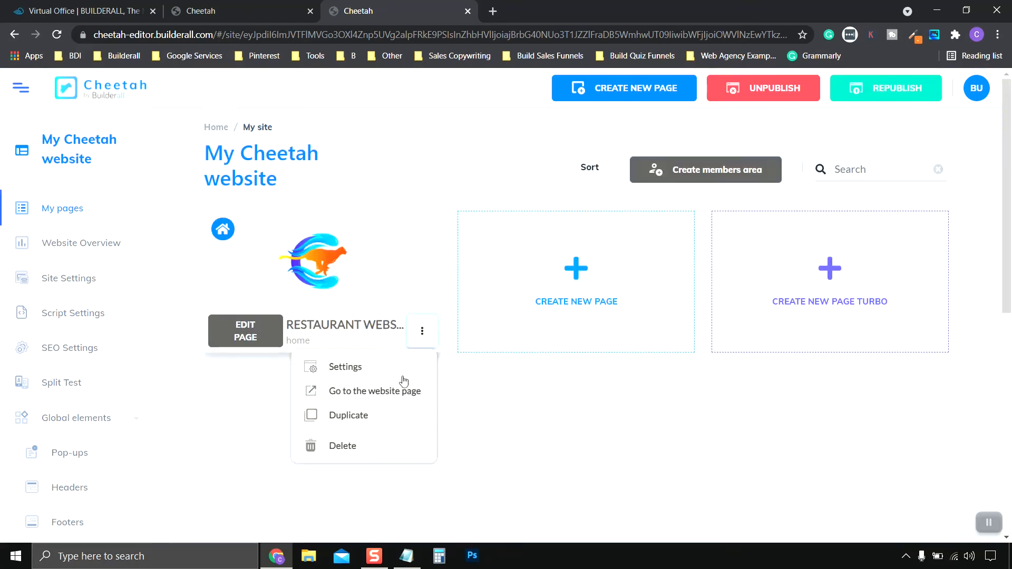
click(361, 416)
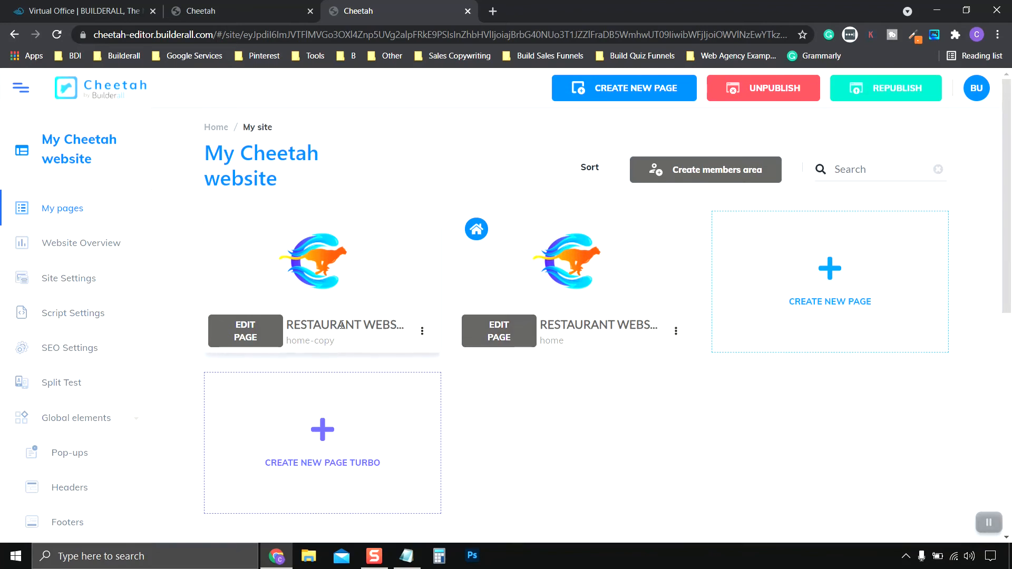
click(423, 332)
click(333, 364)
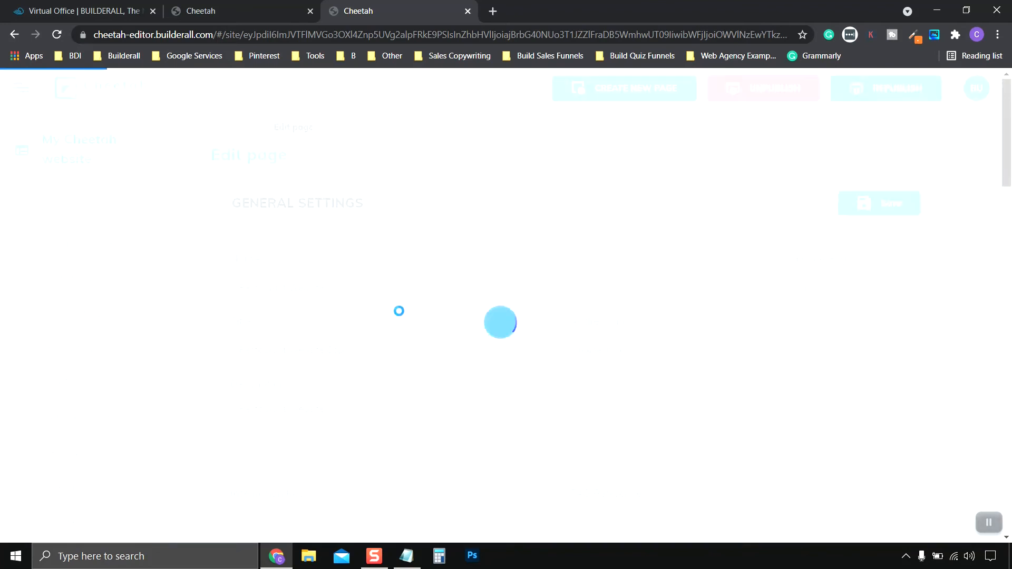
Step: Set the duplicated page's name and title to "Contact Page" and its URL address to "contact"
text(Contact Page)
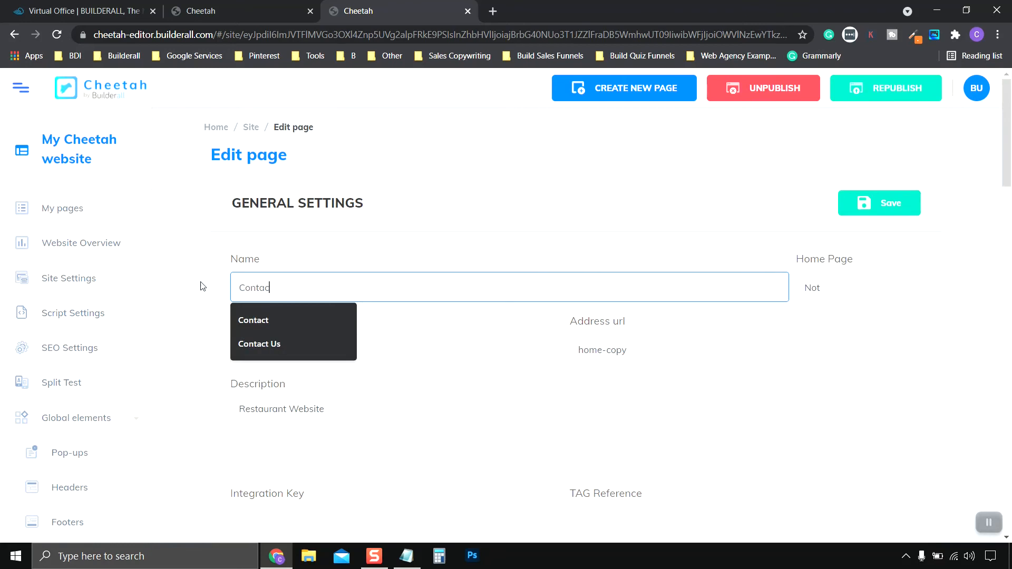
key(Tab)
key(Tab)
click(654, 329)
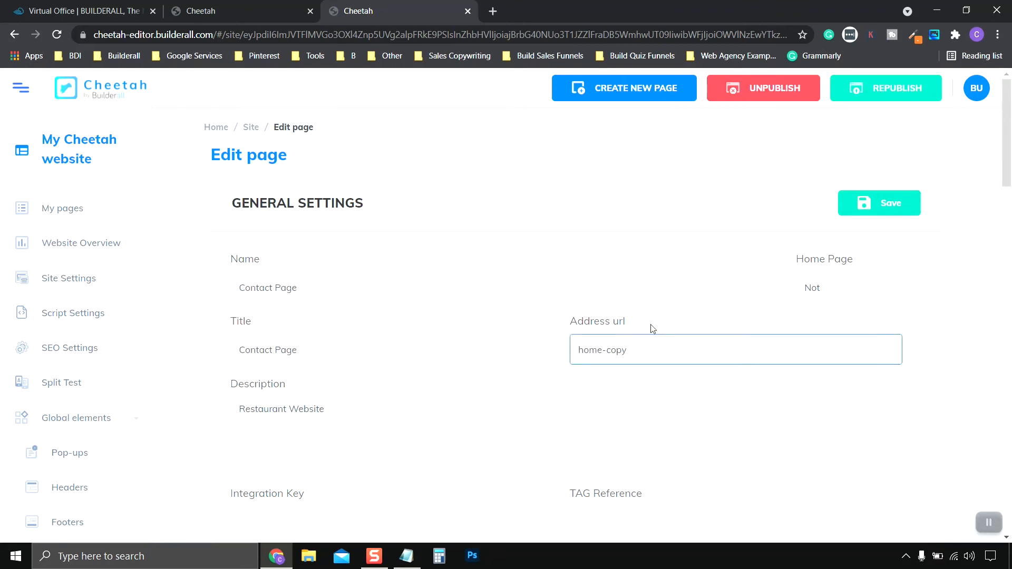
click(644, 344)
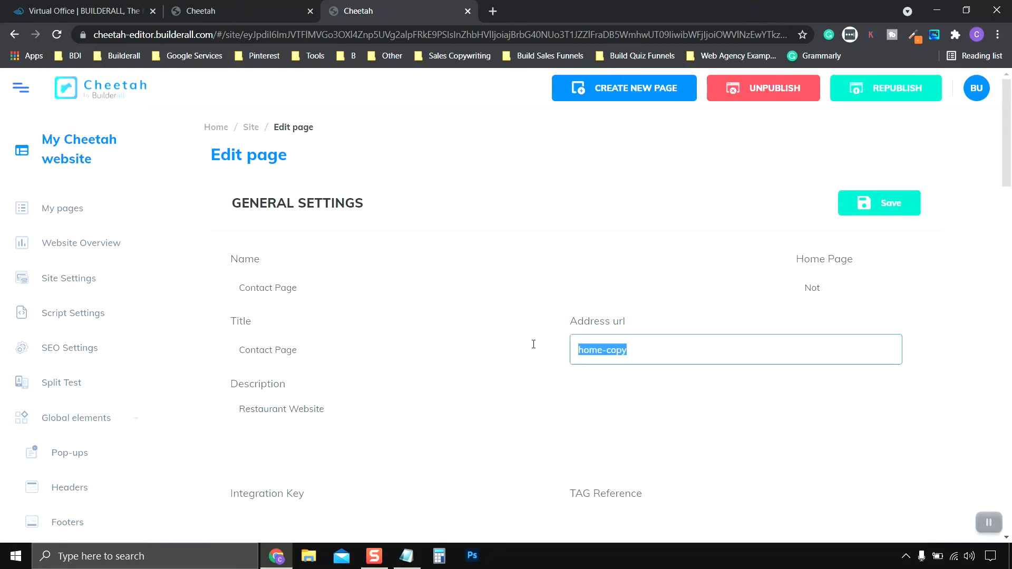
text(contact)
Step: Extend the page description to "Restaurant Website Contact Page" and save the page settings
click(494, 391)
scroll(445, 404, down, 20)
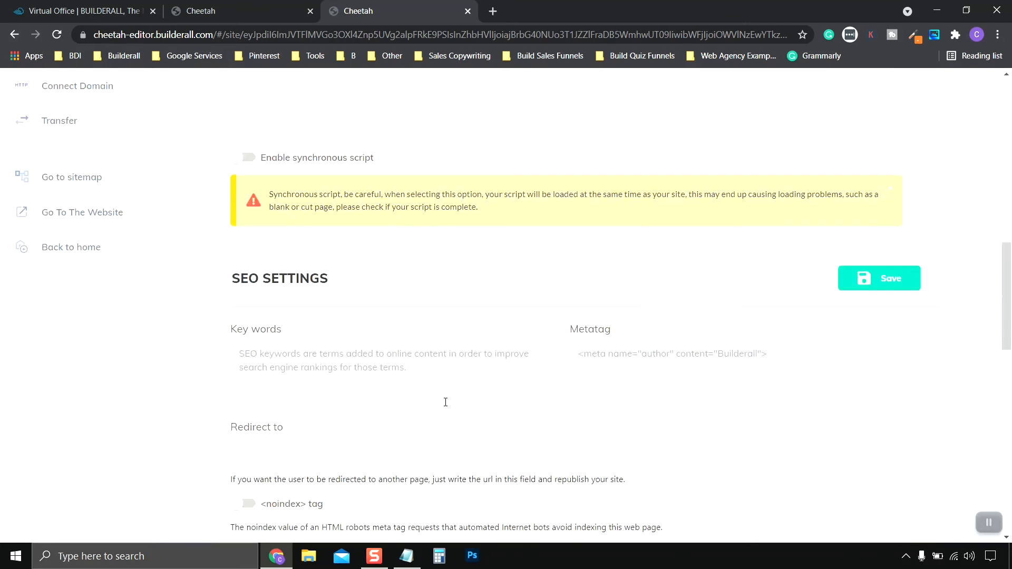
scroll(445, 406, down, 3)
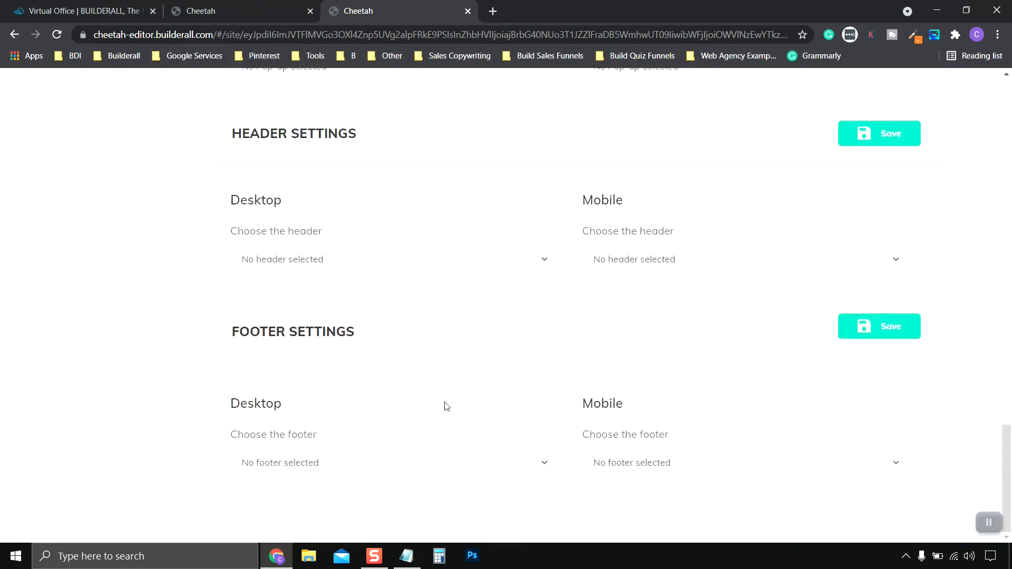
scroll(444, 407, up, 12)
scroll(464, 369, up, 8)
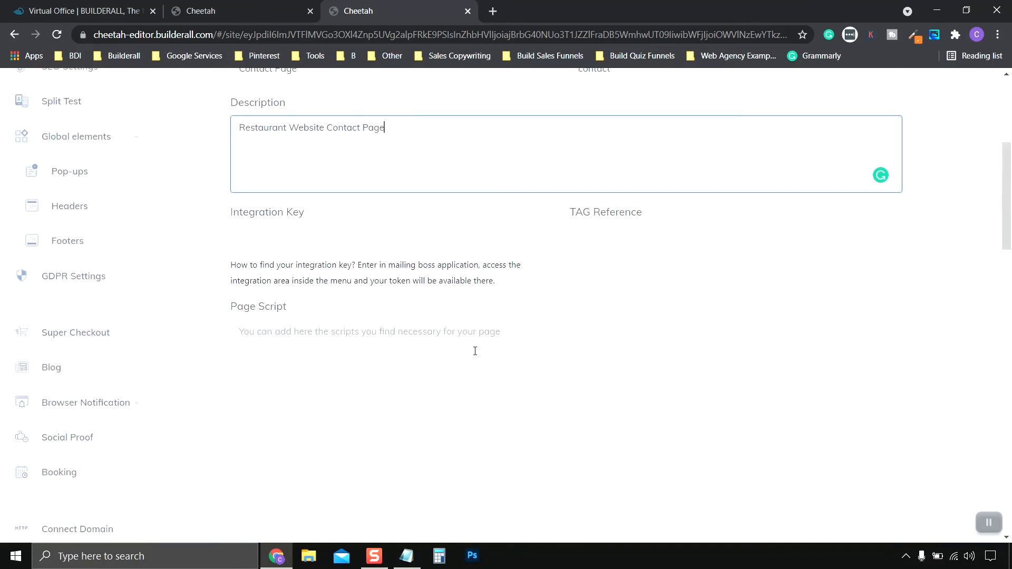
click(892, 205)
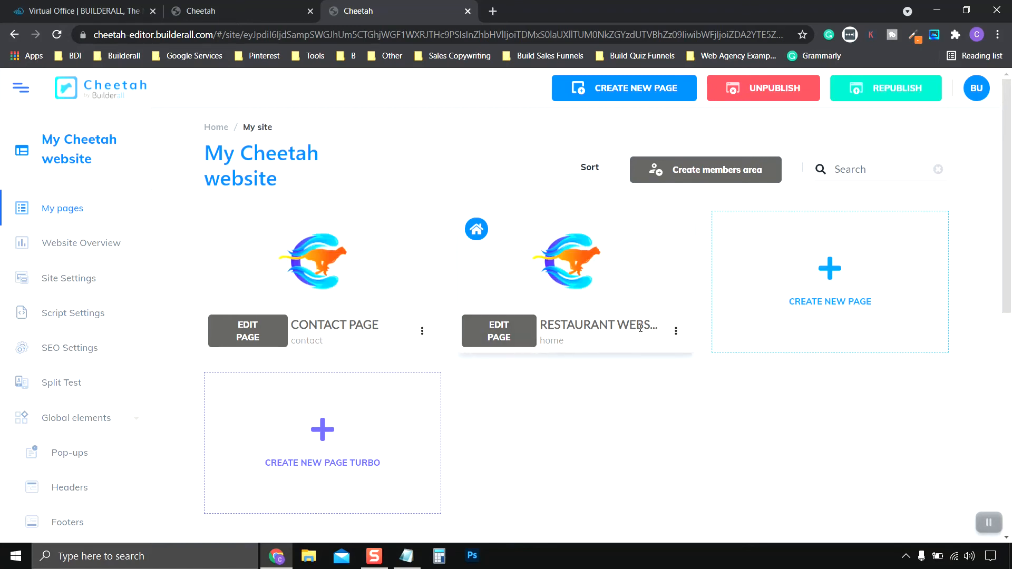
Step: Reorder the site pages so the restaurant home page comes before the contact page, and save the order
click(589, 170)
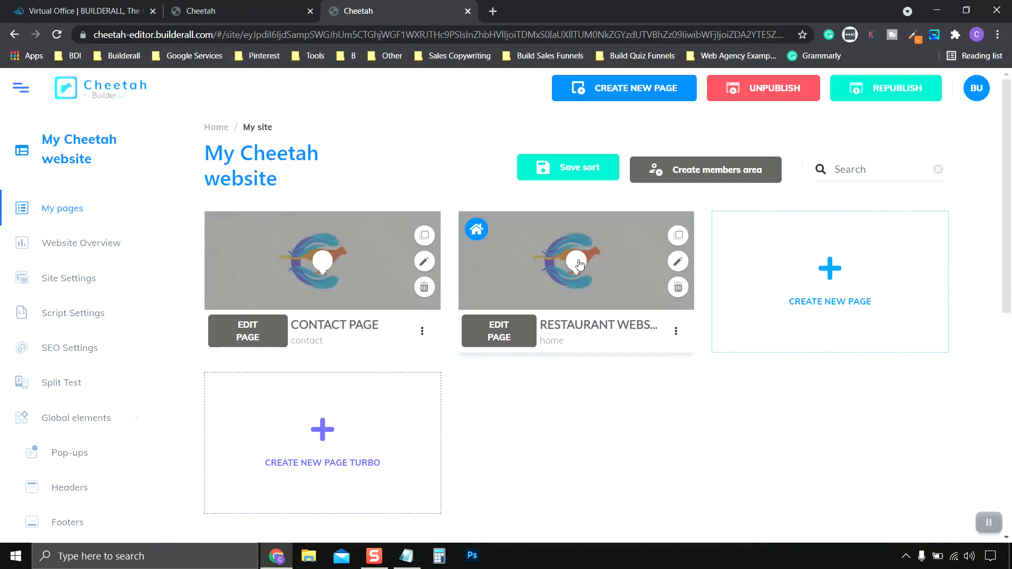
drag(576, 262, 323, 261)
click(586, 167)
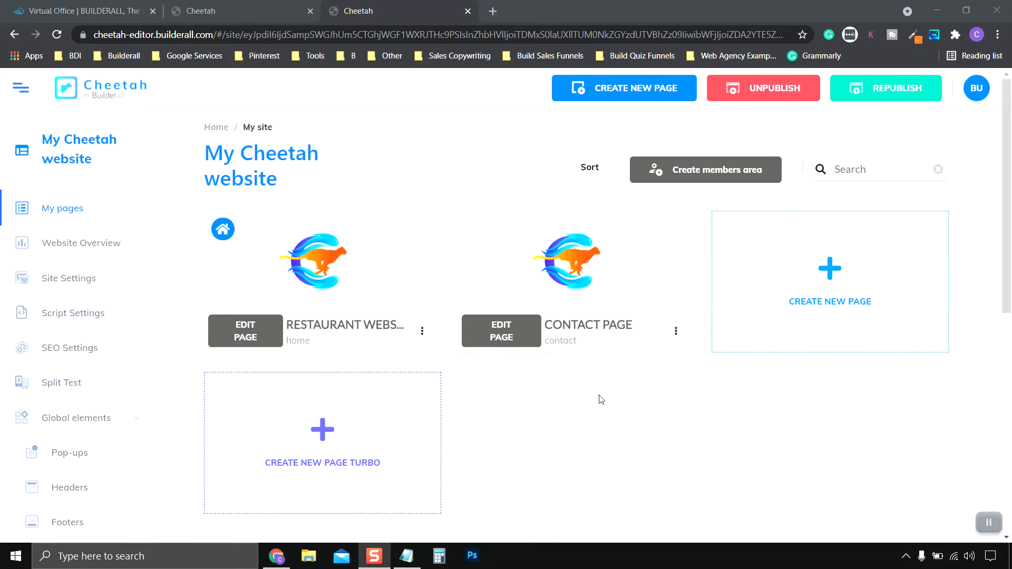
Step: Open the contact page in the page editor, collapse the side panel and keep Contact Page as the edited page
click(500, 335)
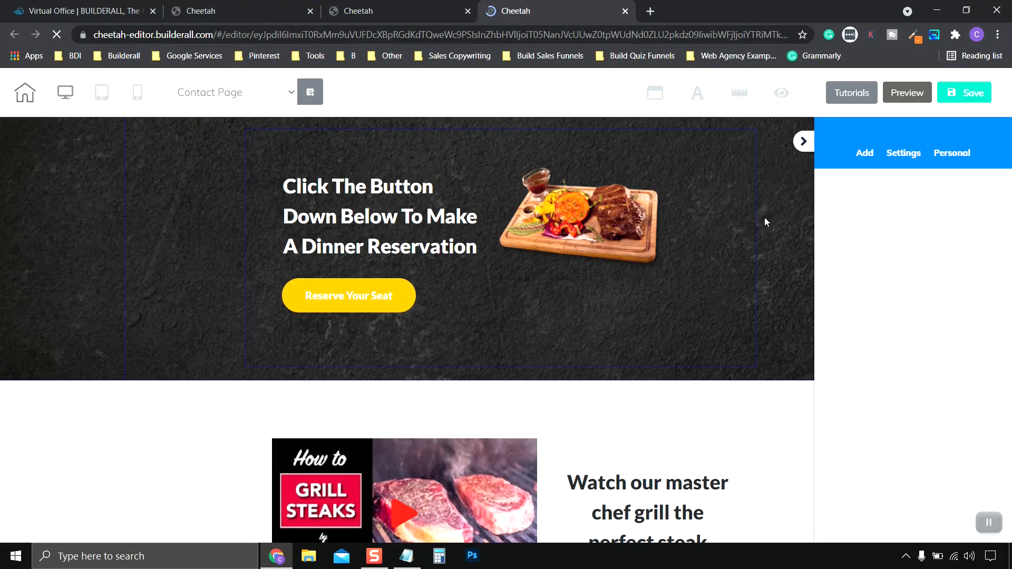
click(802, 142)
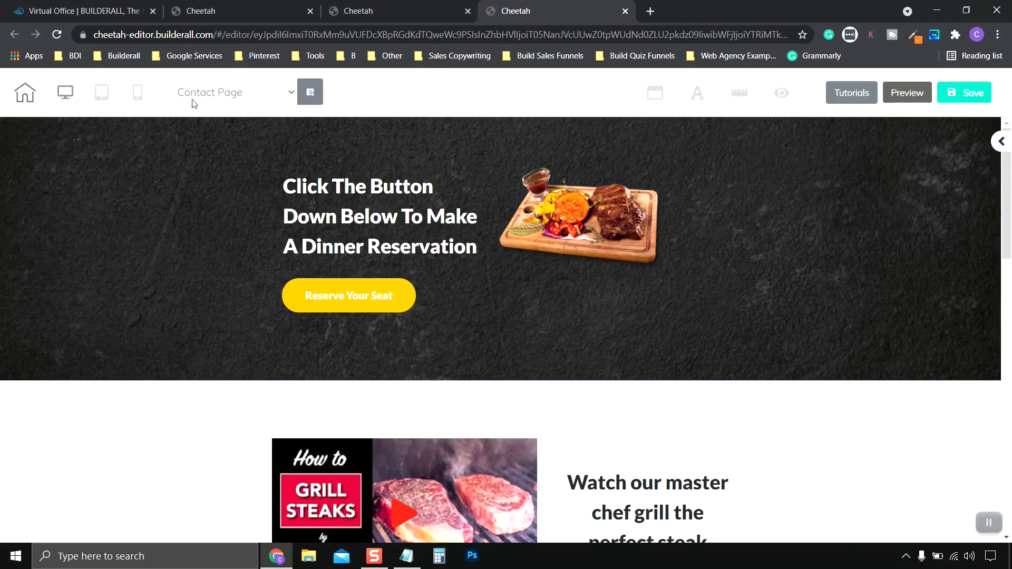
click(273, 98)
click(245, 93)
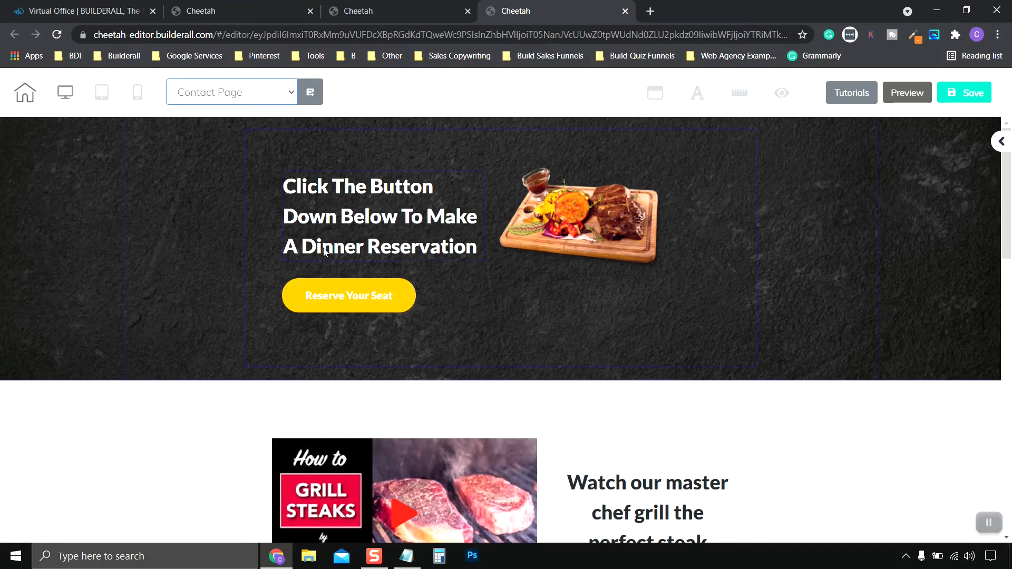
Step: Delete the leftover home page panels below the grill steaks video panel, confirming each deletion
scroll(733, 253, down, 3)
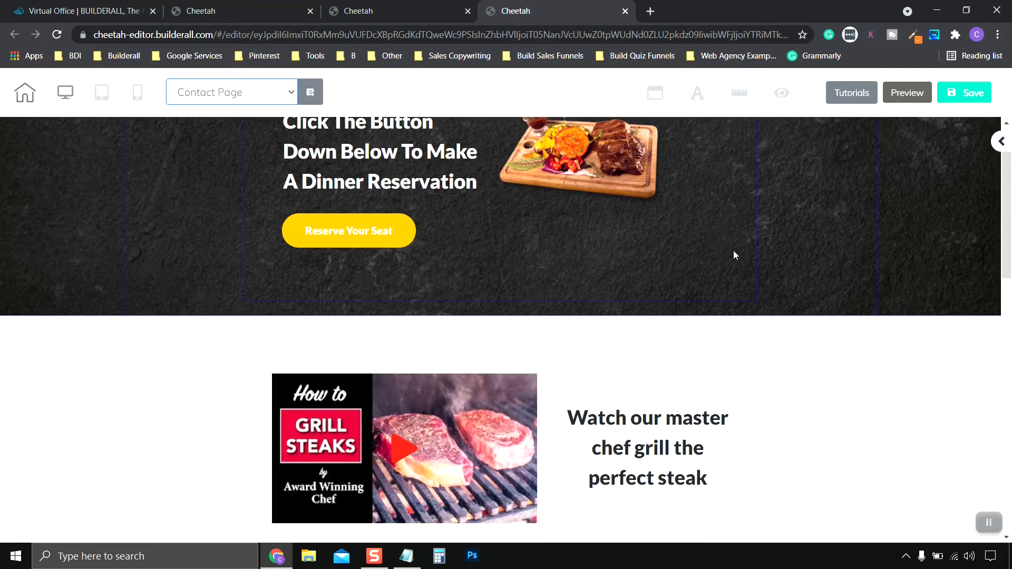
click(201, 298)
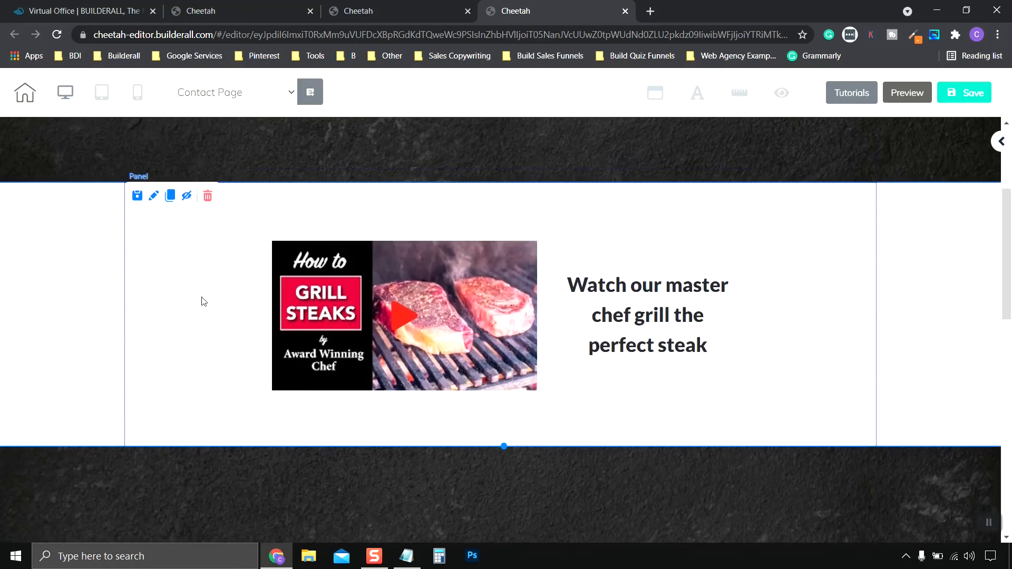
scroll(241, 363, down, 3)
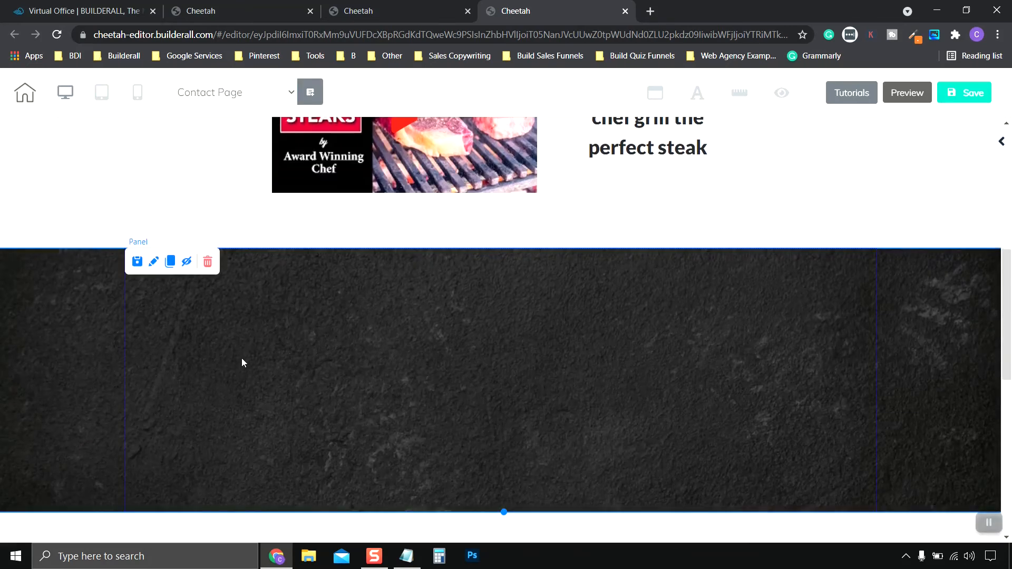
click(207, 262)
click(604, 345)
click(207, 293)
key(Return)
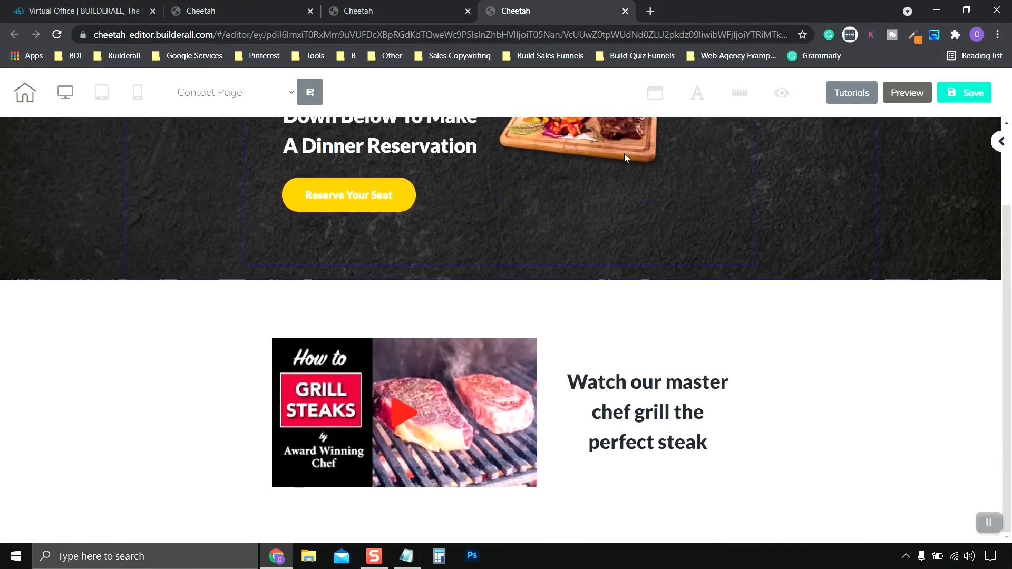
Step: Remove the food board image and the Reserve Your Seat button from the dark banner
click(598, 227)
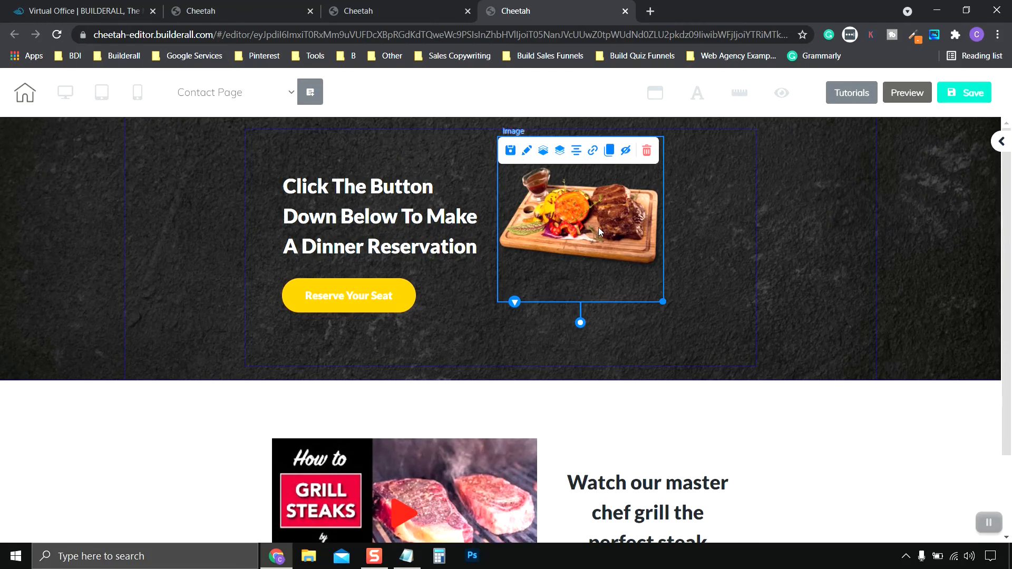
click(649, 149)
click(348, 301)
click(456, 265)
Step: Replace the dinner reservation heading in the banner with "Contact Us"
double_click(464, 246)
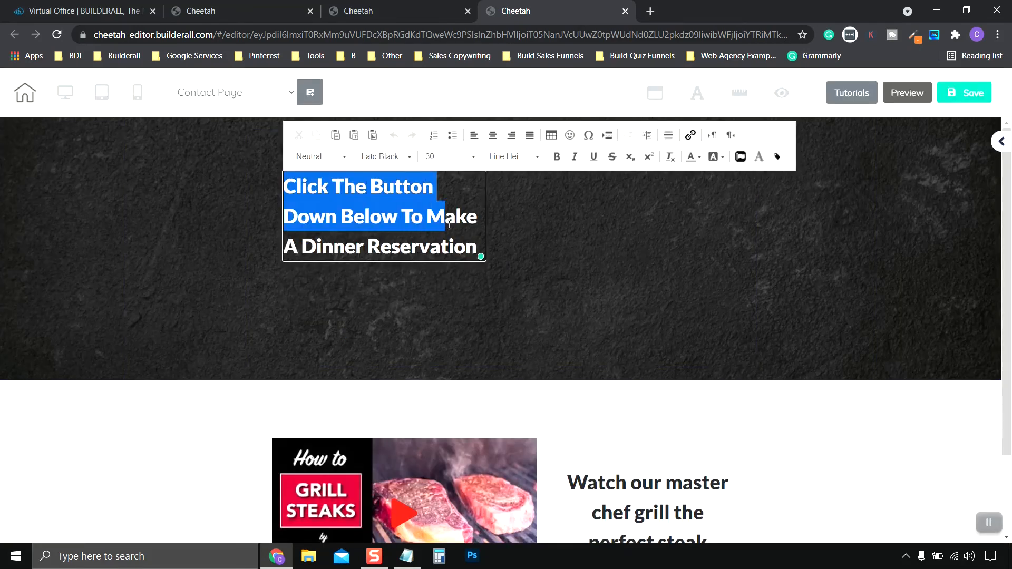
text(Conmt)
key(BackSpace)
key(BackSpace)
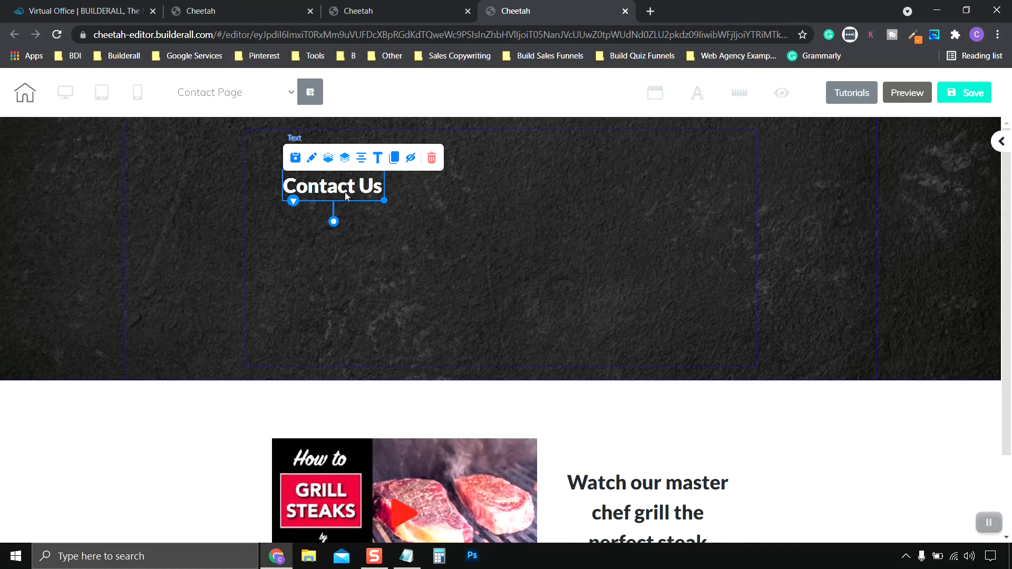
Step: Enlarge the Contact Us heading, shrink the box around it, and center both in the dark banner
double_click(345, 191)
click(475, 162)
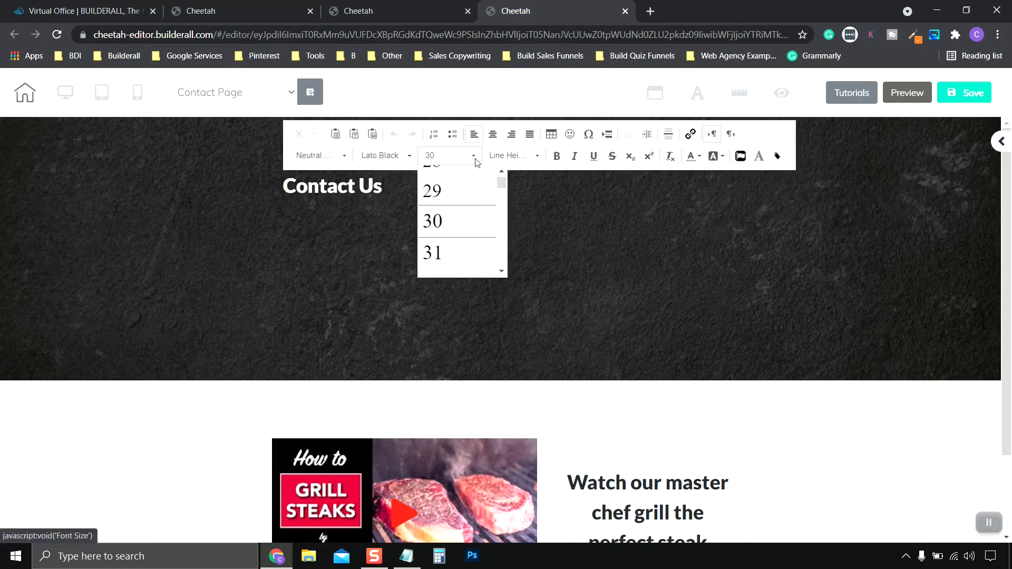
scroll(469, 237, down, 3)
click(825, 369)
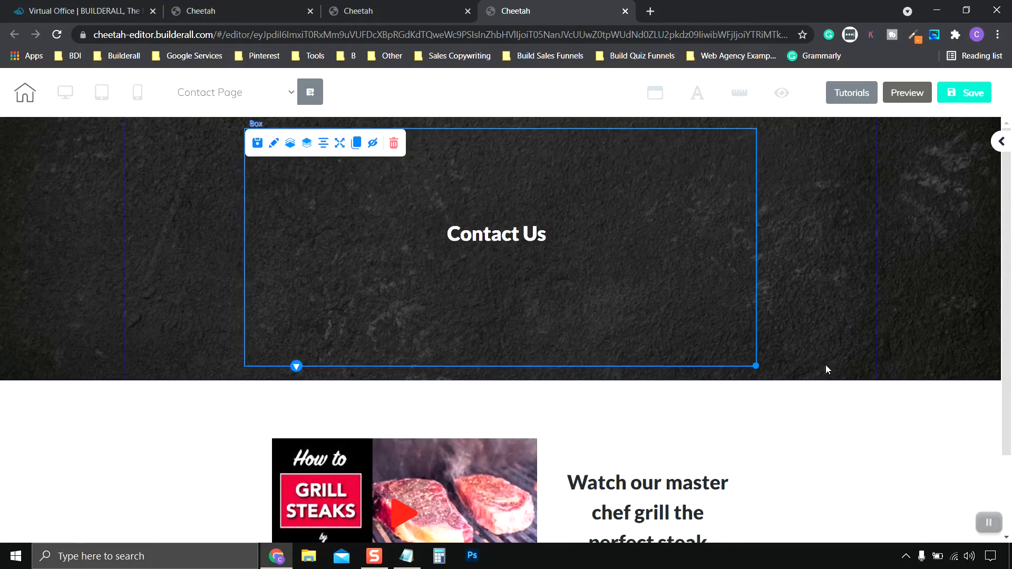
drag(757, 366, 560, 285)
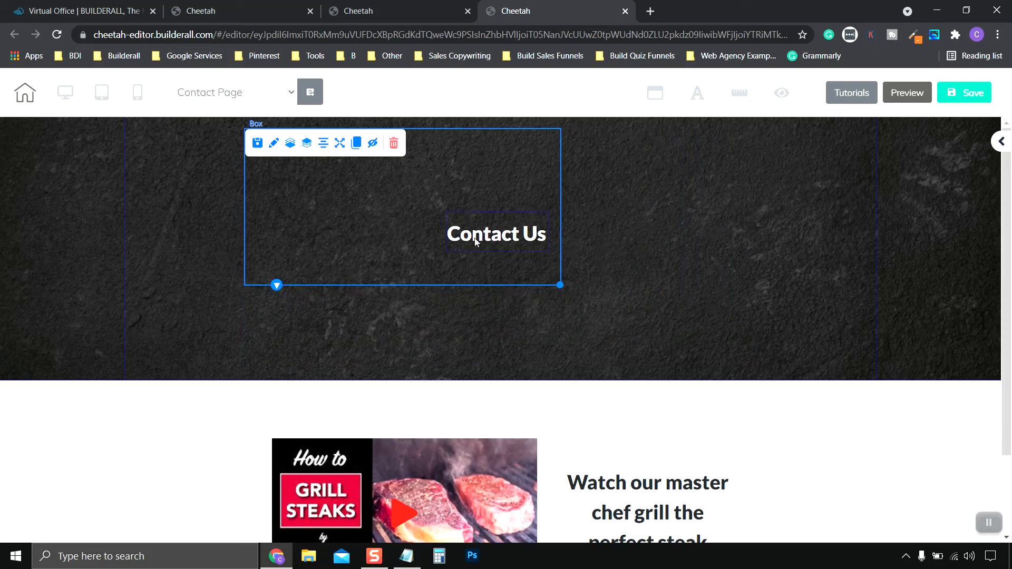
drag(490, 242, 391, 211)
click(464, 273)
drag(464, 268, 573, 291)
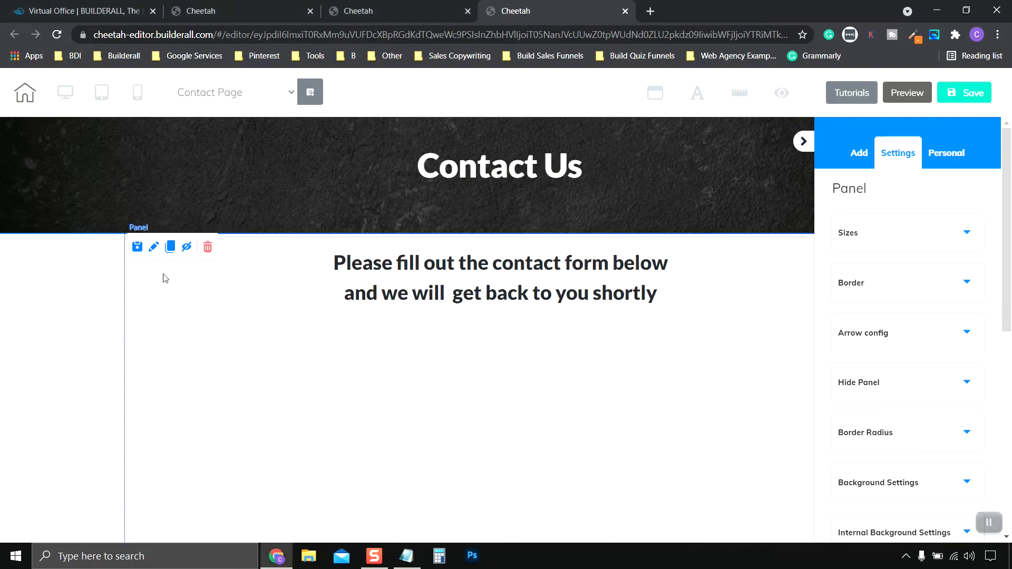
Step: Add the Contact Form element with the GET INSTANT ACCESS button, centered below the text in the white panel
click(859, 153)
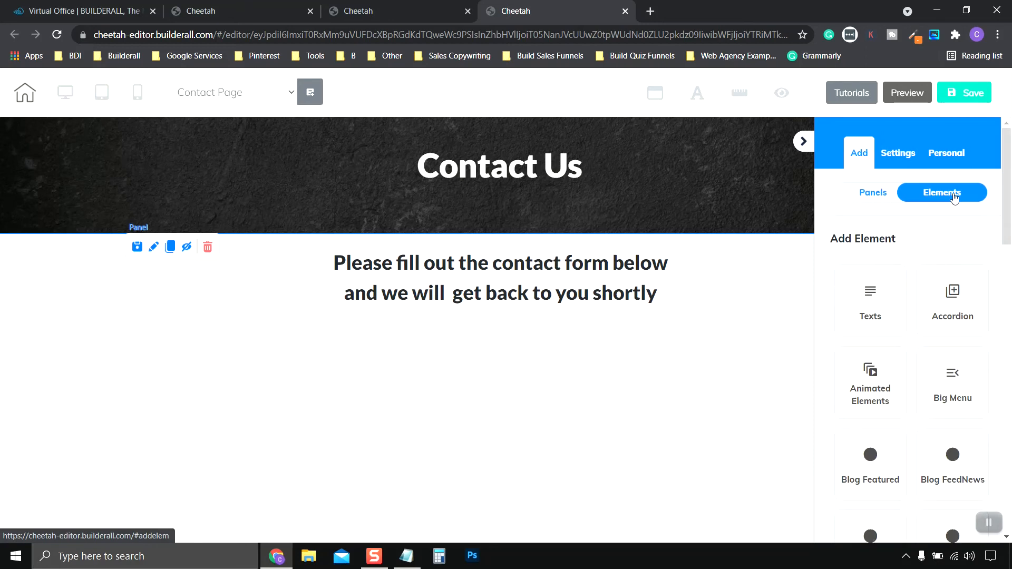
scroll(920, 316, down, 2)
scroll(917, 334, down, 8)
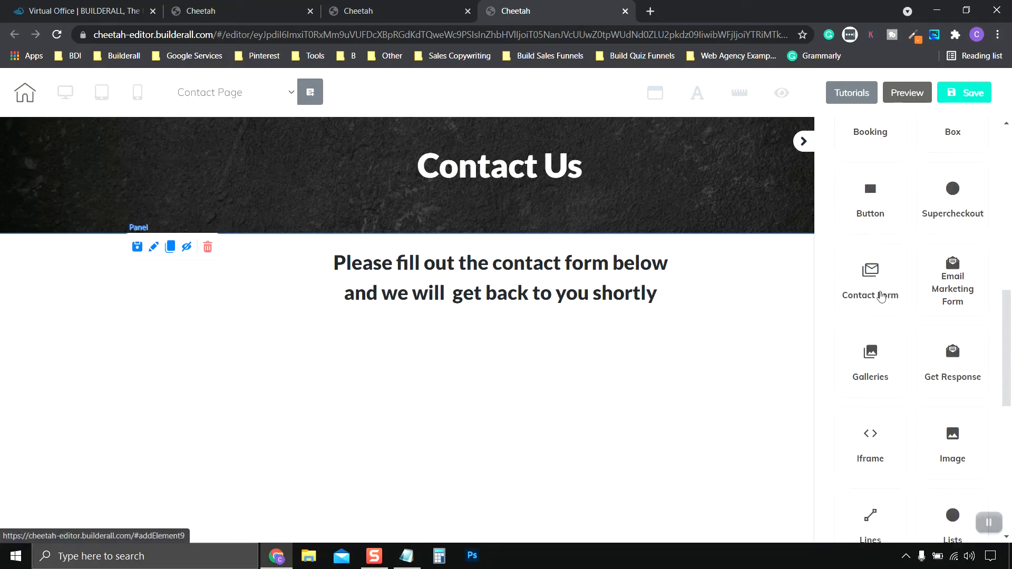
click(879, 281)
scroll(943, 306, down, 2)
scroll(943, 316, up, 2)
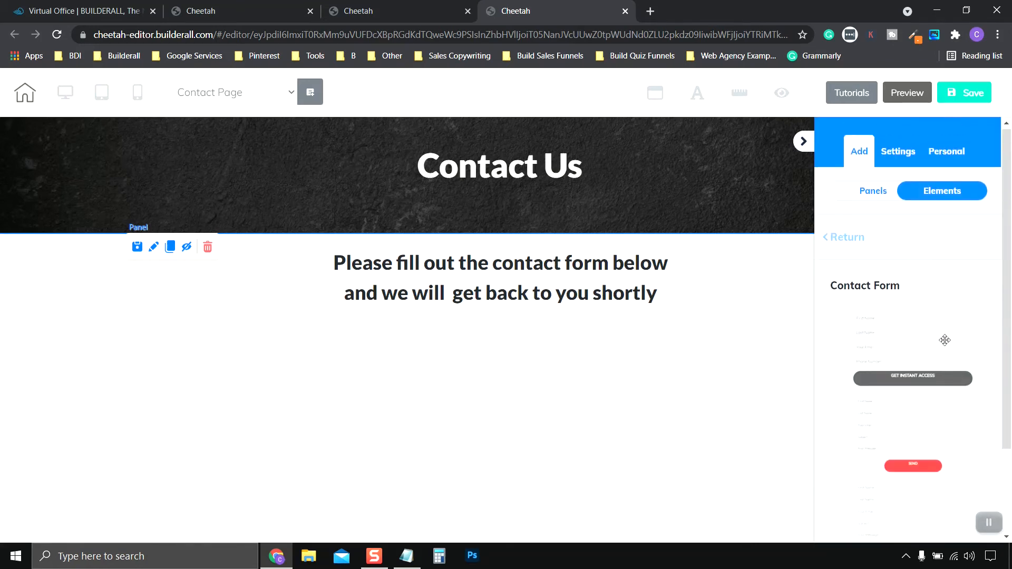
scroll(927, 311, down, 1)
drag(920, 298, 500, 444)
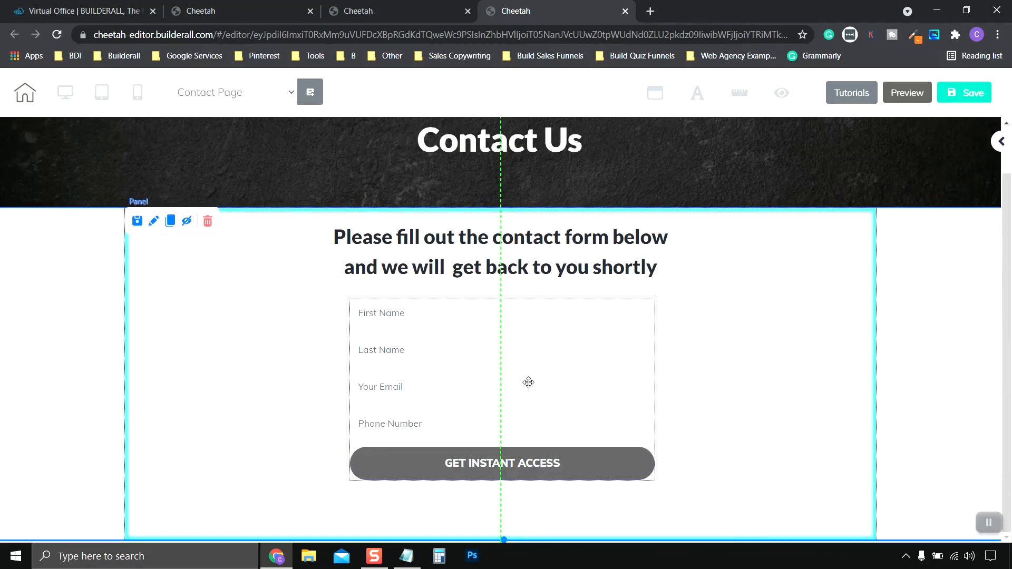
click(529, 380)
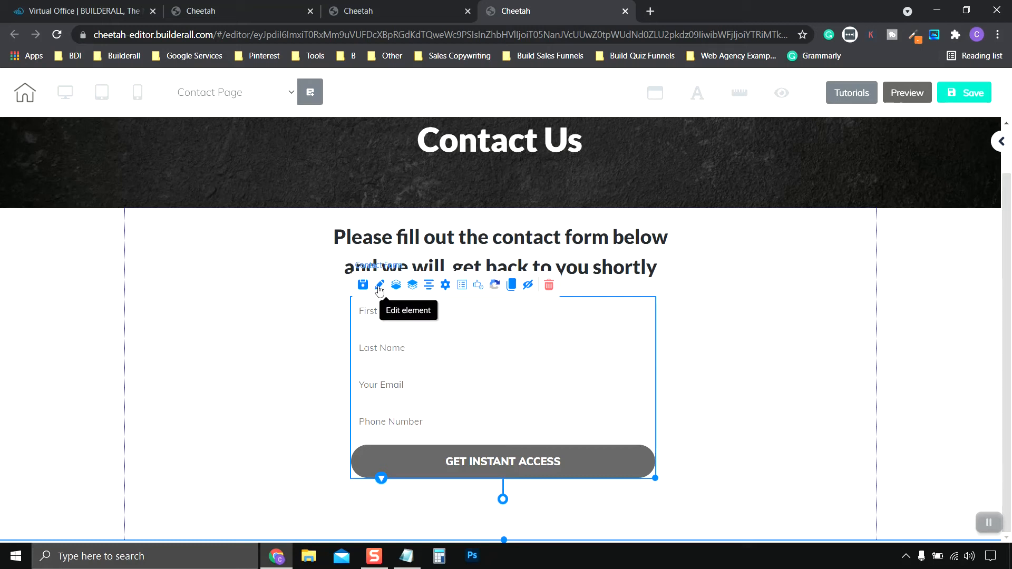
click(687, 342)
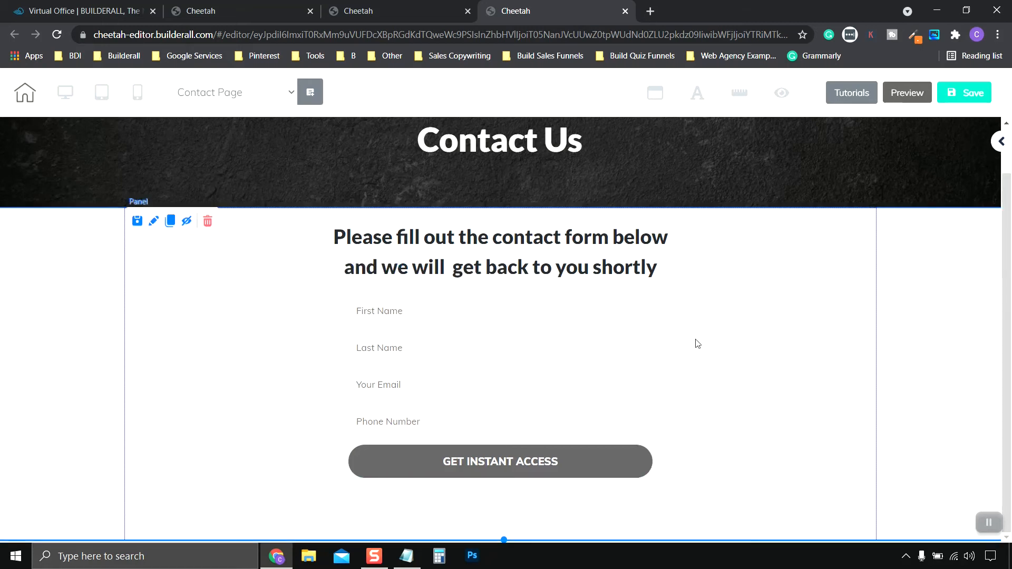
Step: Check the contact form's Social Proof settings and close them without changes
click(483, 368)
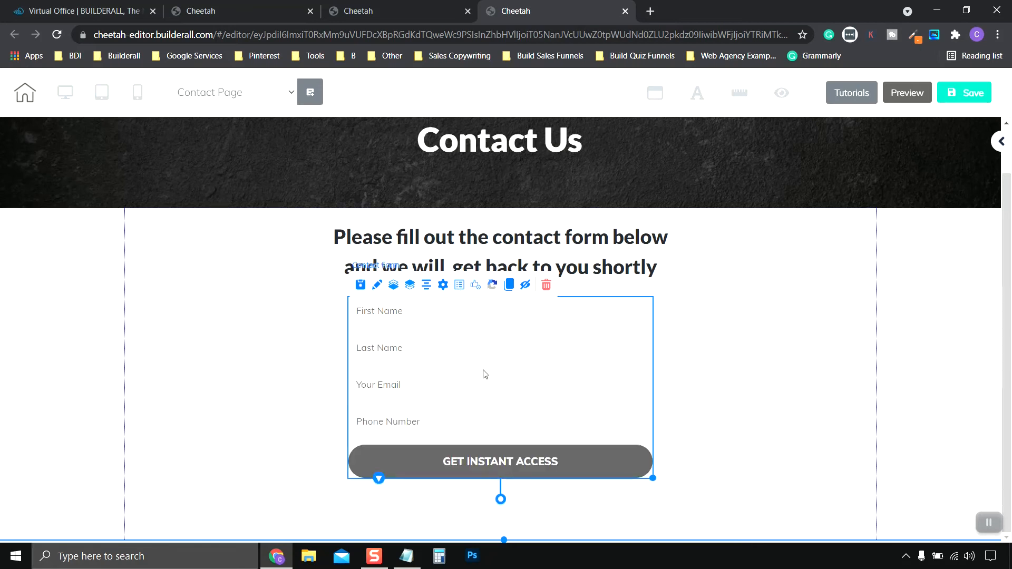
click(476, 286)
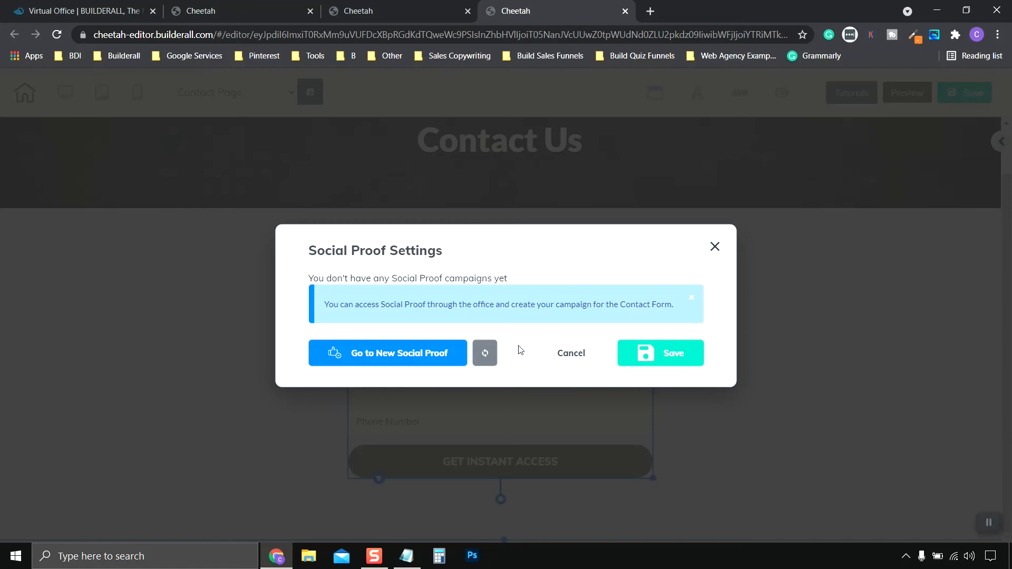
click(715, 246)
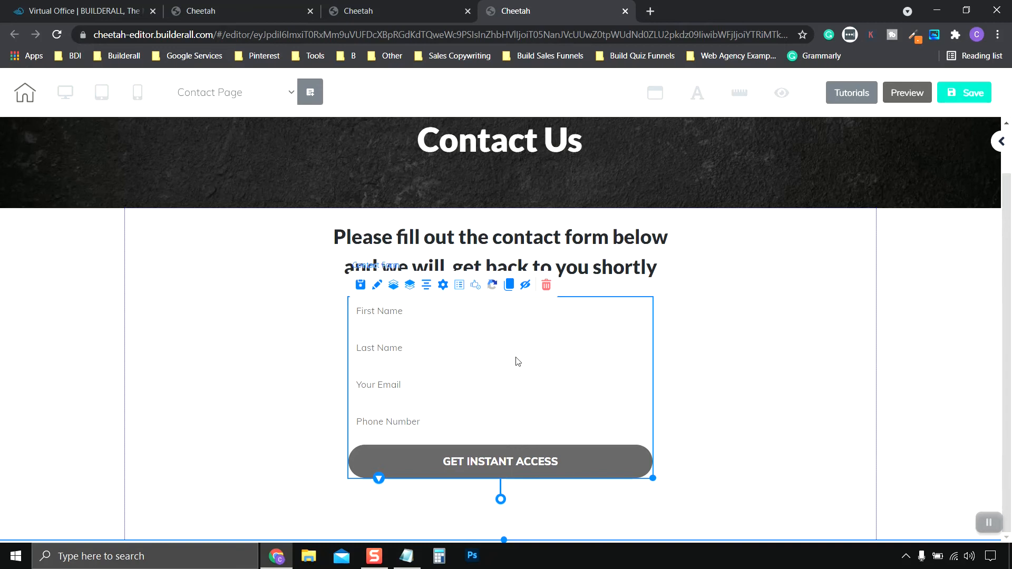
Step: In the contact form's email settings, set the subject to "New Question Submitted" and the success message to "Thank you for submitting your question"
click(443, 284)
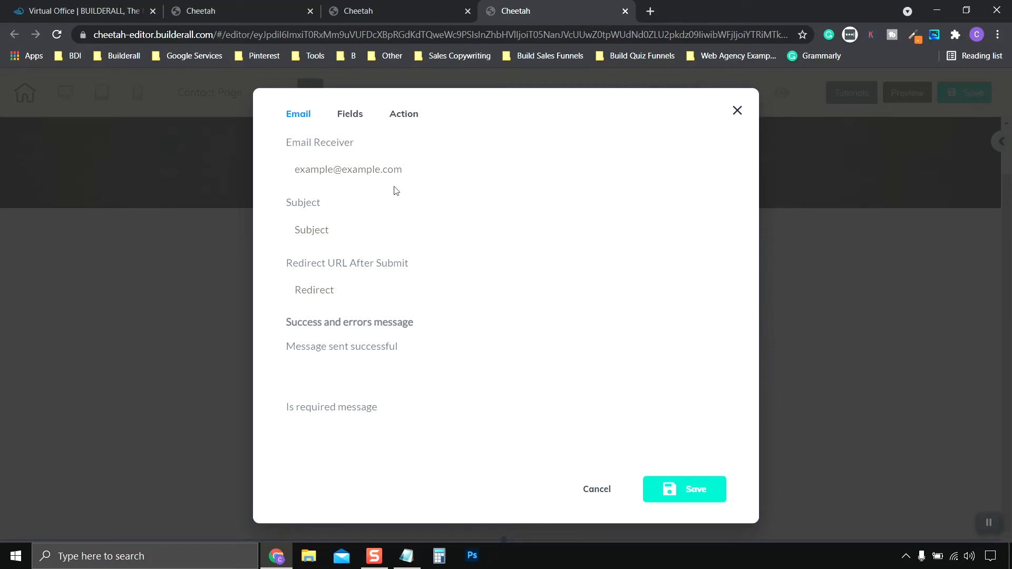
text(New Question Submitted)
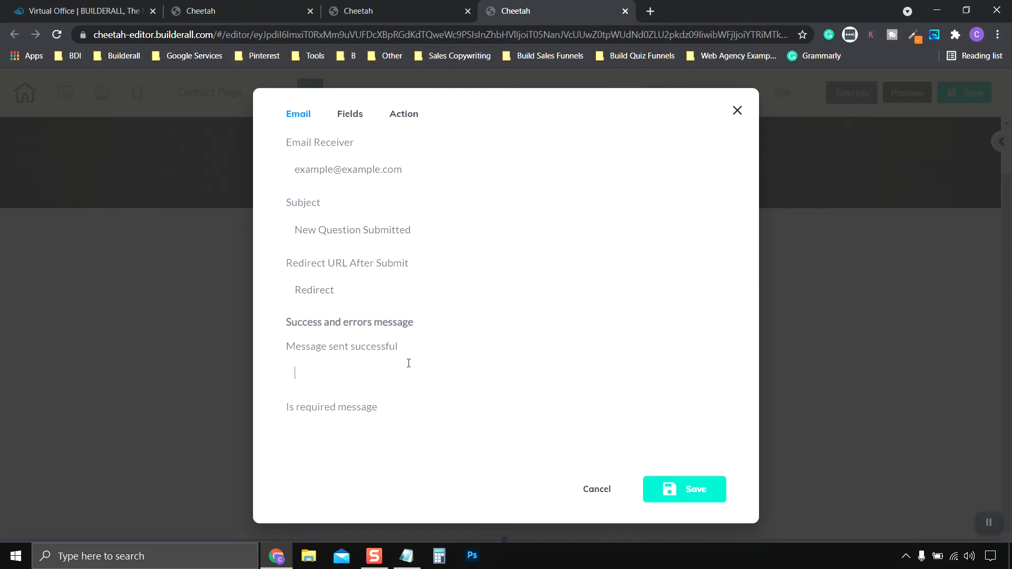
click(351, 364)
text(Thank you for submitting your question)
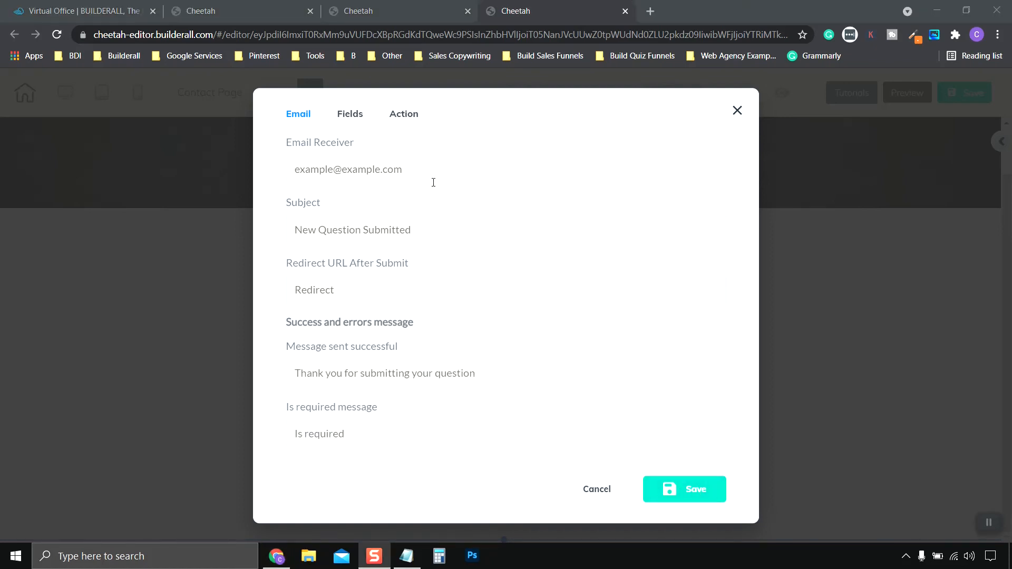
Step: Try moving the First Name field down and back up and deleting the Phone Number field in the contact form's field list
click(345, 117)
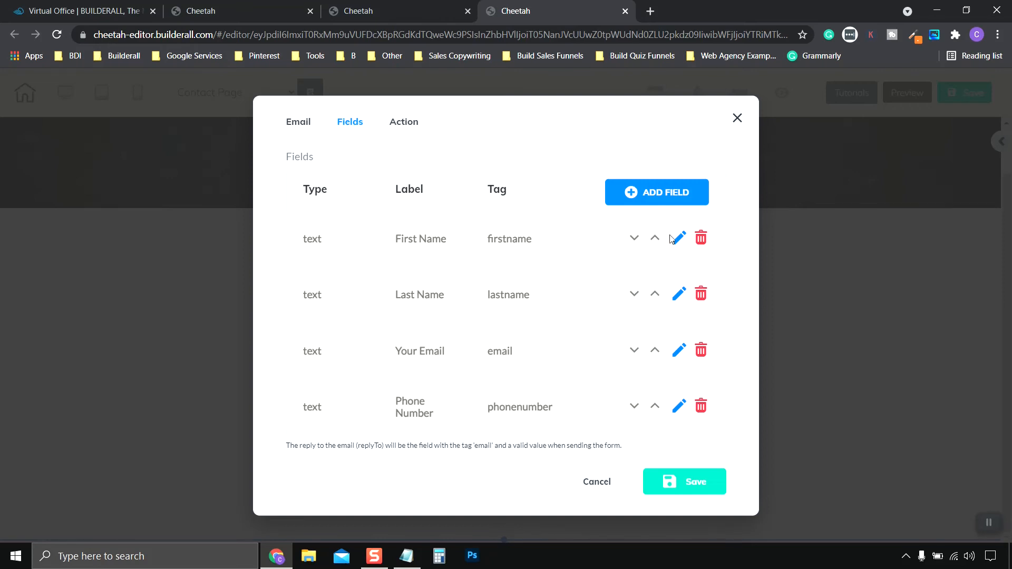
click(636, 240)
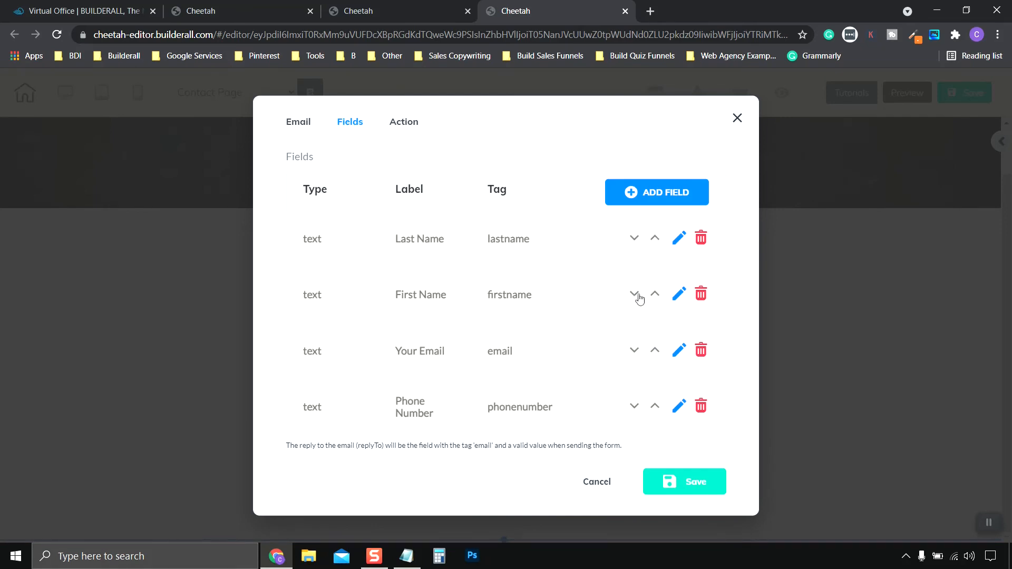
click(656, 295)
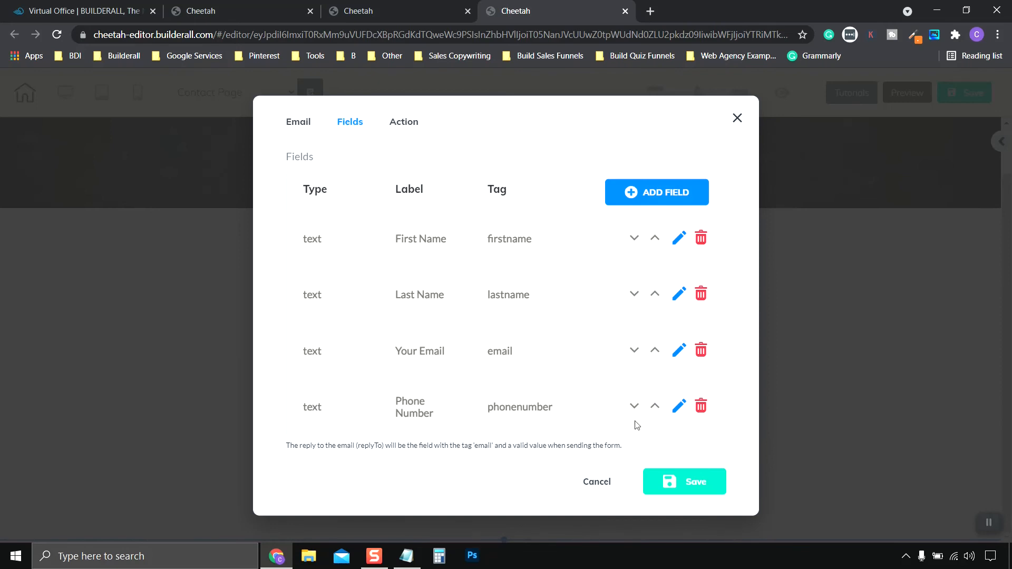
click(701, 407)
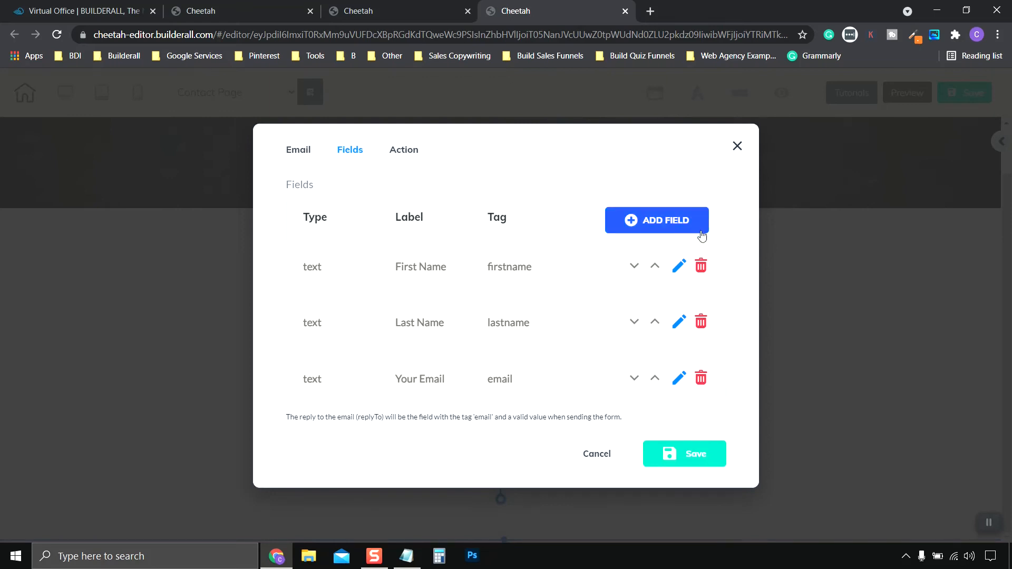
Step: Examine the available field types and the Action URL setting, and close the contact form settings without saving
click(652, 219)
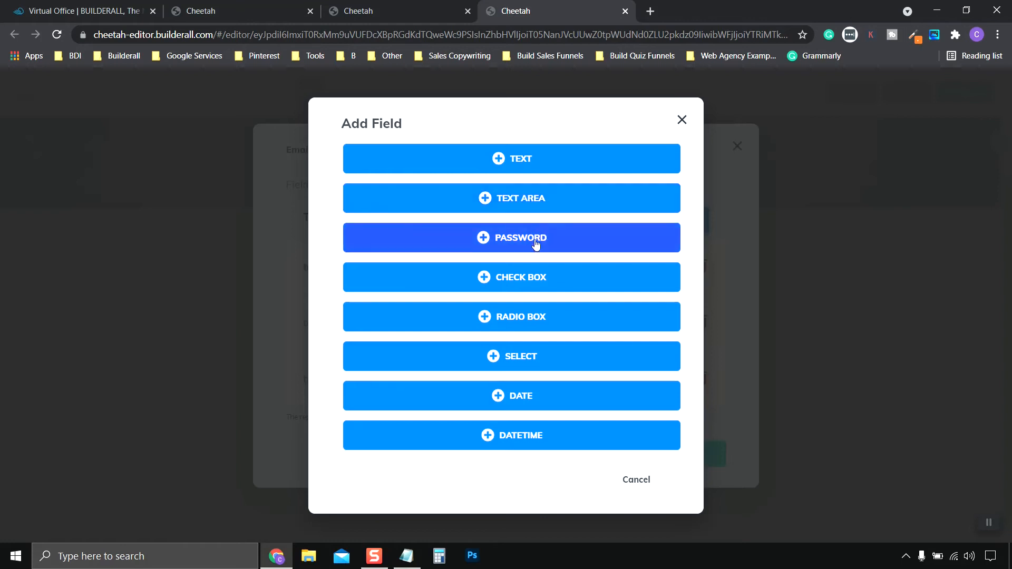
click(635, 477)
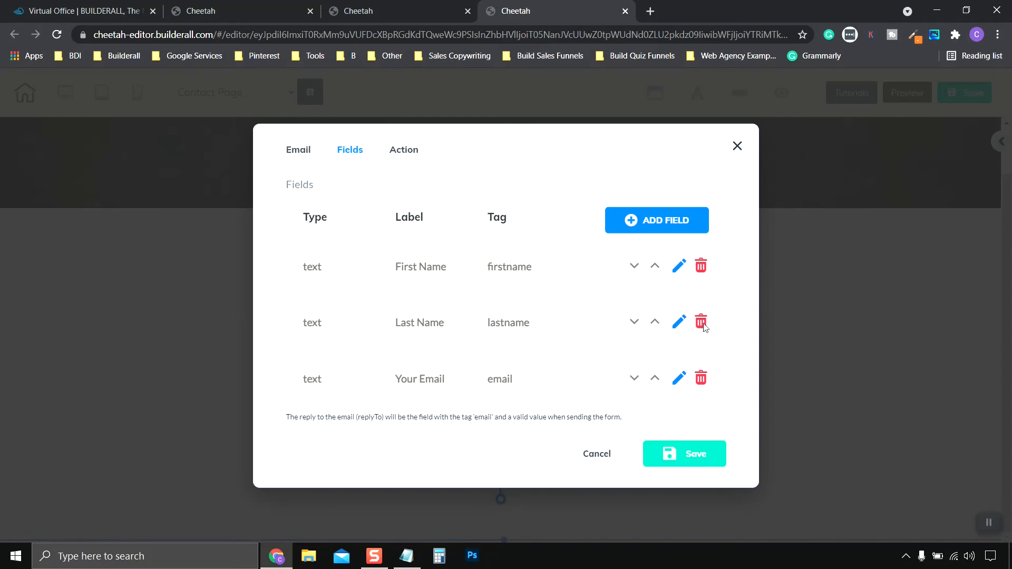
click(404, 149)
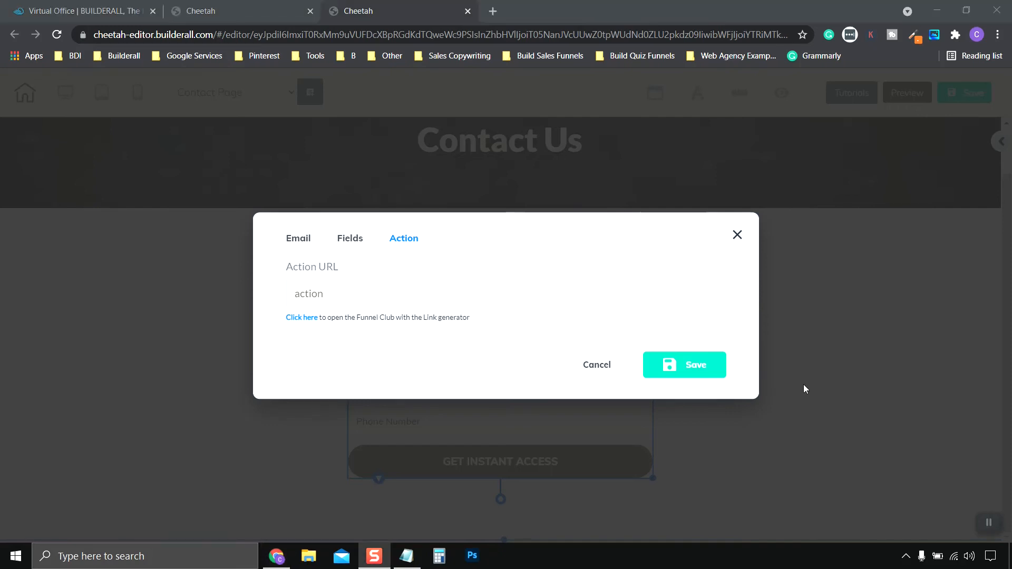
click(595, 369)
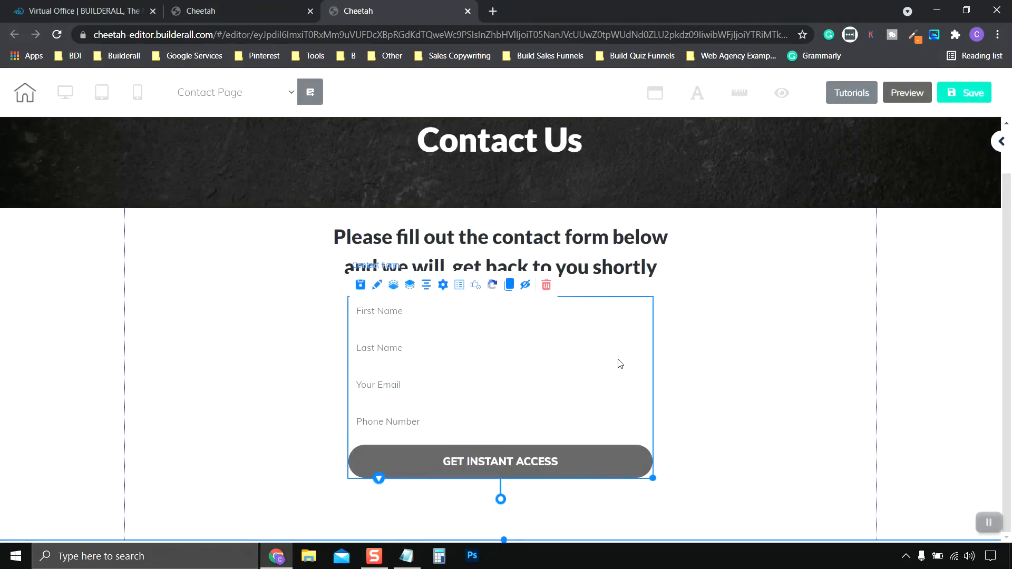
Step: Save the contact page, duplicate it from the site's page list, and name the copy "Thank You Page"
click(974, 93)
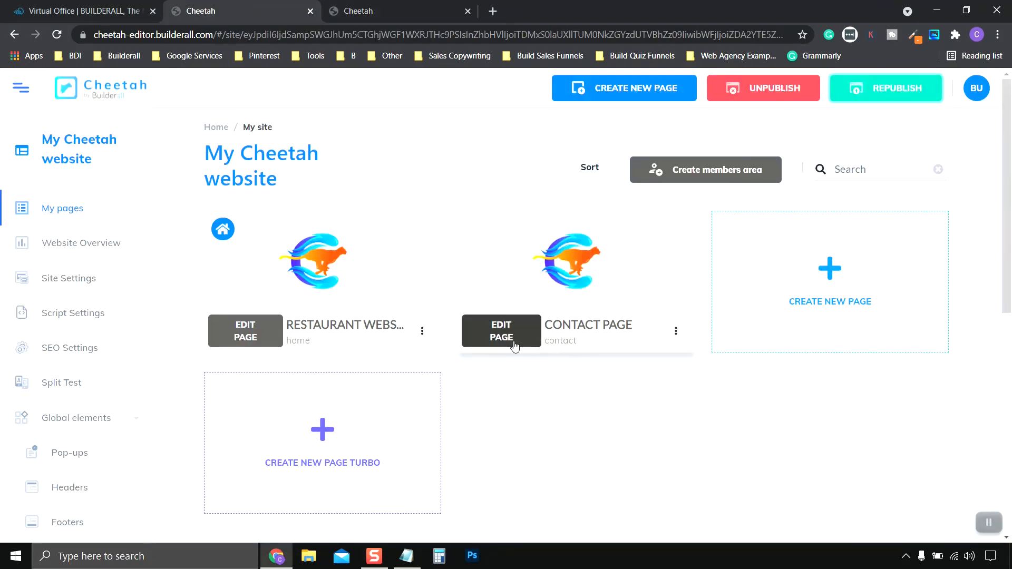
click(676, 331)
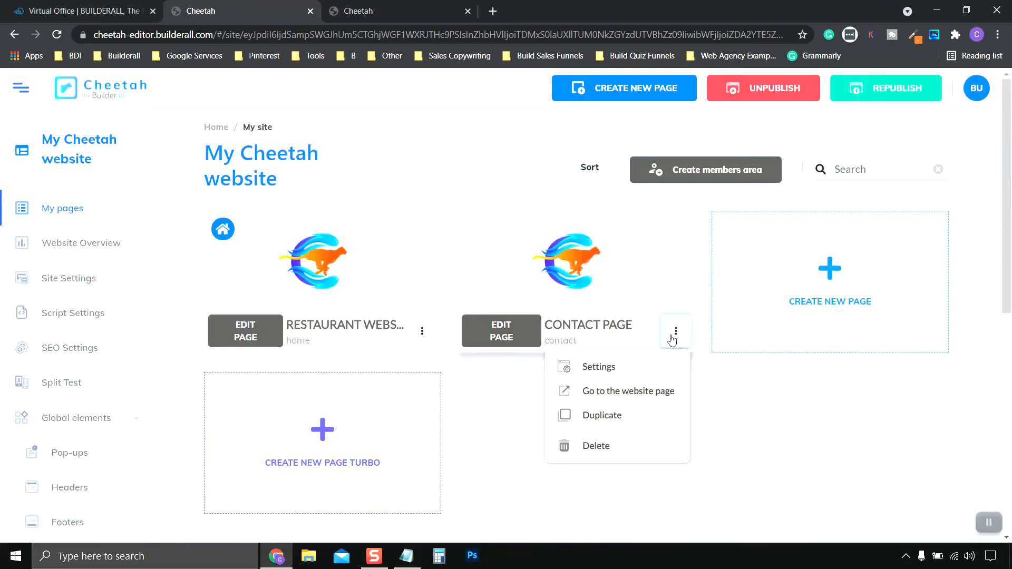
click(606, 416)
click(929, 331)
click(861, 367)
text(nk )
text(You)
key(Tab)
Step: Set the copy's title to "Thank You Page" and address URL to "thank-you", replace "Contact Page" in the description with "Thank You Page", and save
right_click(248, 359)
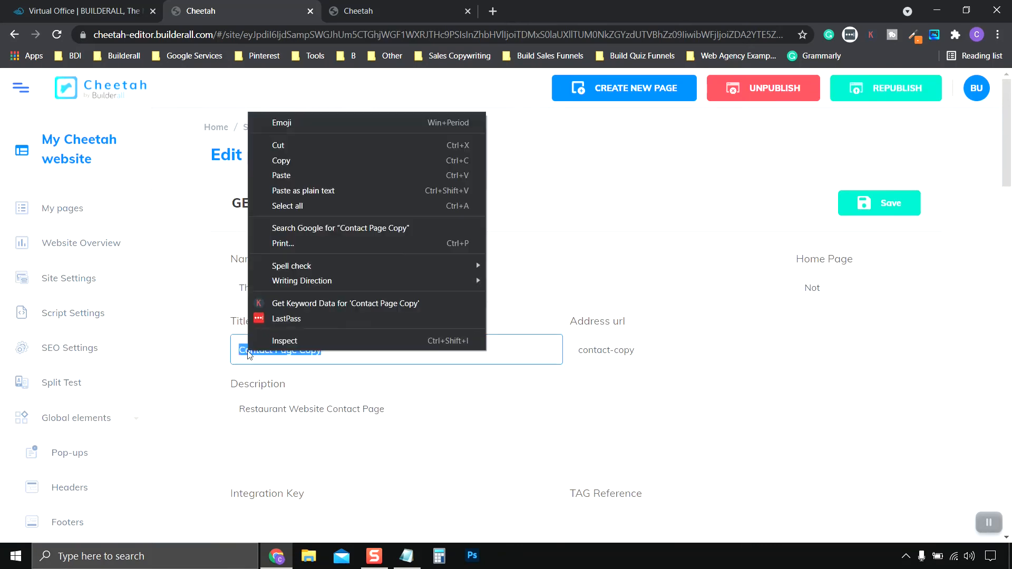
click(304, 166)
key(Tab)
text(thank)
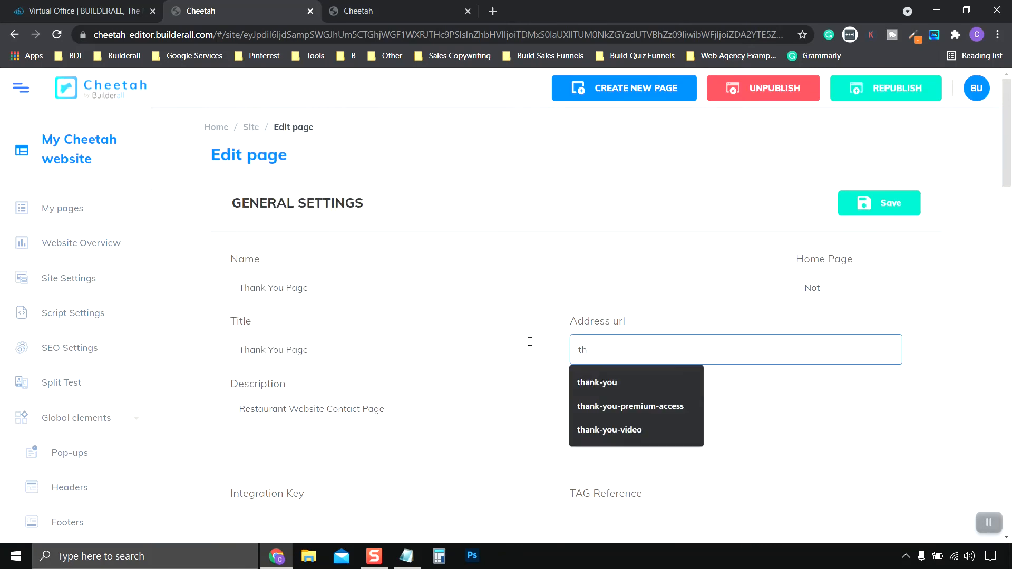
text(-you)
drag(385, 409, 326, 409)
right_click(328, 410)
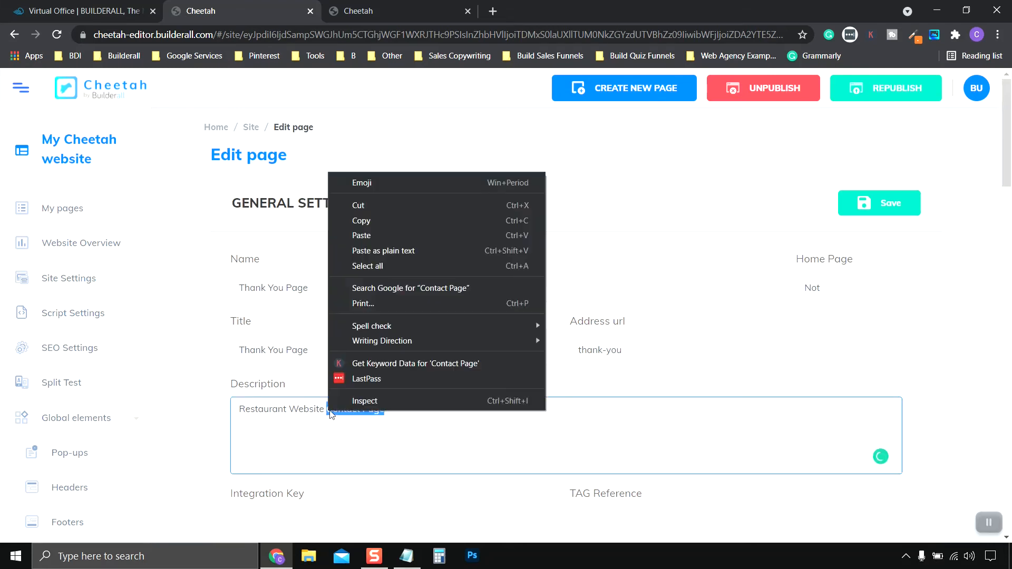
click(367, 250)
click(899, 211)
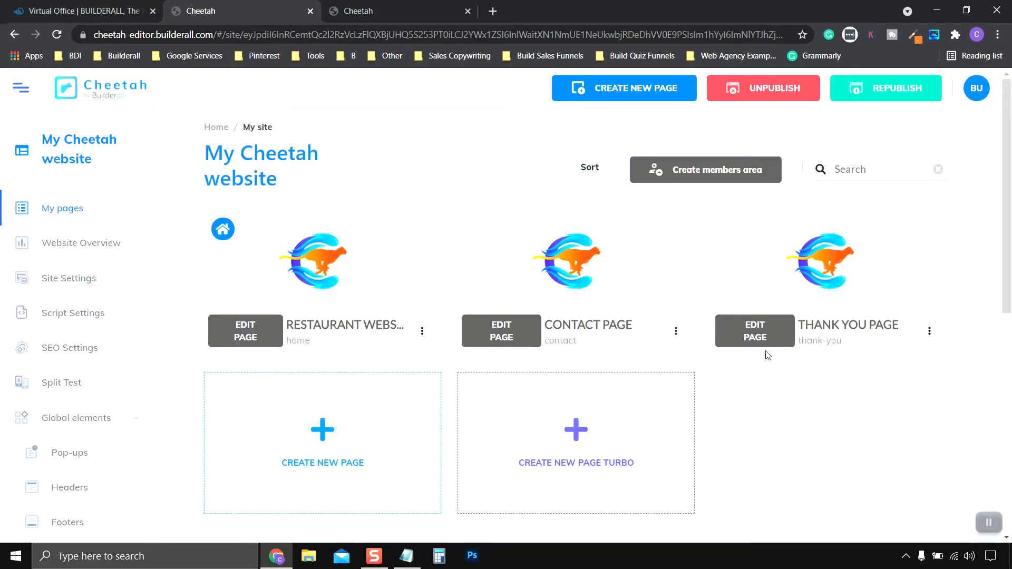
Step: Open the Thank You Page for editing, change the banner heading to "Thank You", and center it
click(760, 332)
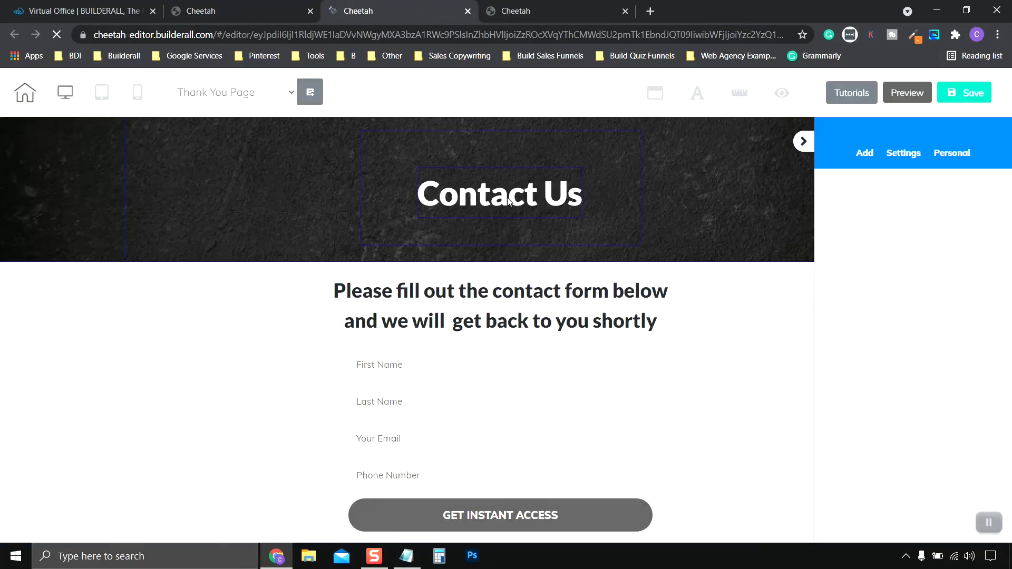
double_click(508, 202)
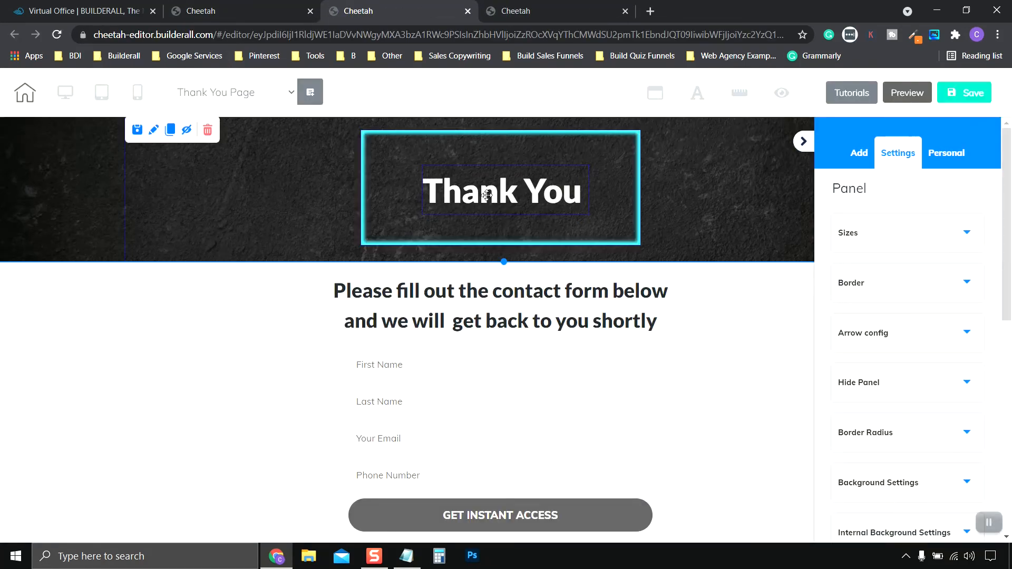
click(484, 194)
click(438, 250)
Step: Change the text below the banner to "Thank you for your question. We will get back to you shortly"
click(346, 288)
drag(334, 291, 381, 315)
text(Thank you )
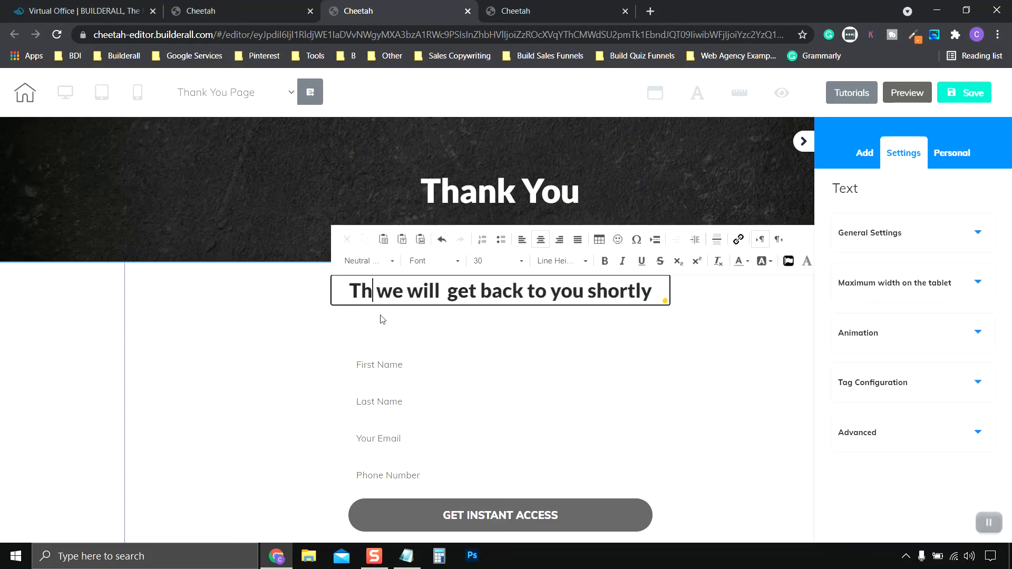
text(for your question. W)
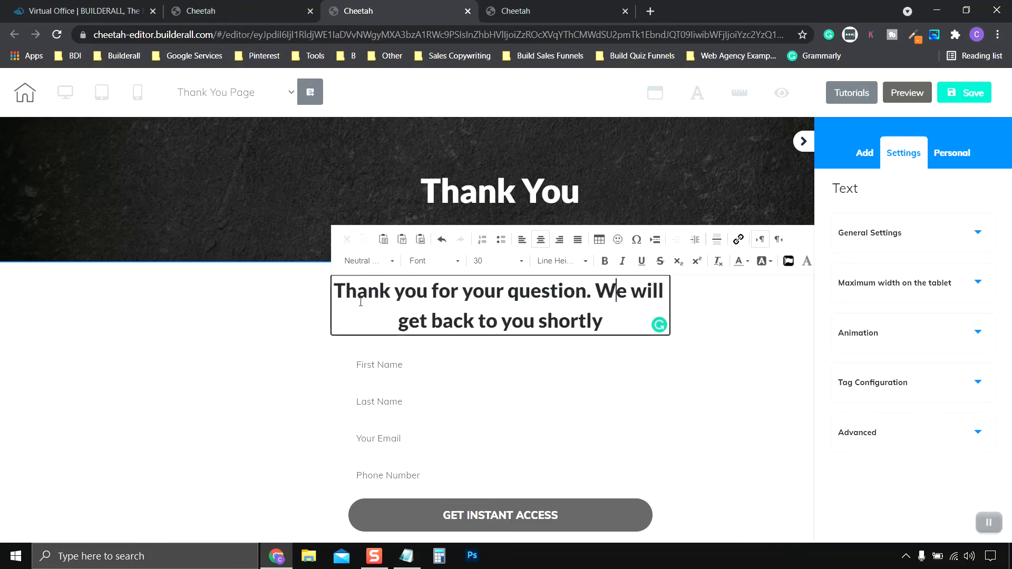
click(712, 340)
Step: Delete the contact form from the Thank You Page
scroll(513, 359, down, 1)
click(514, 359)
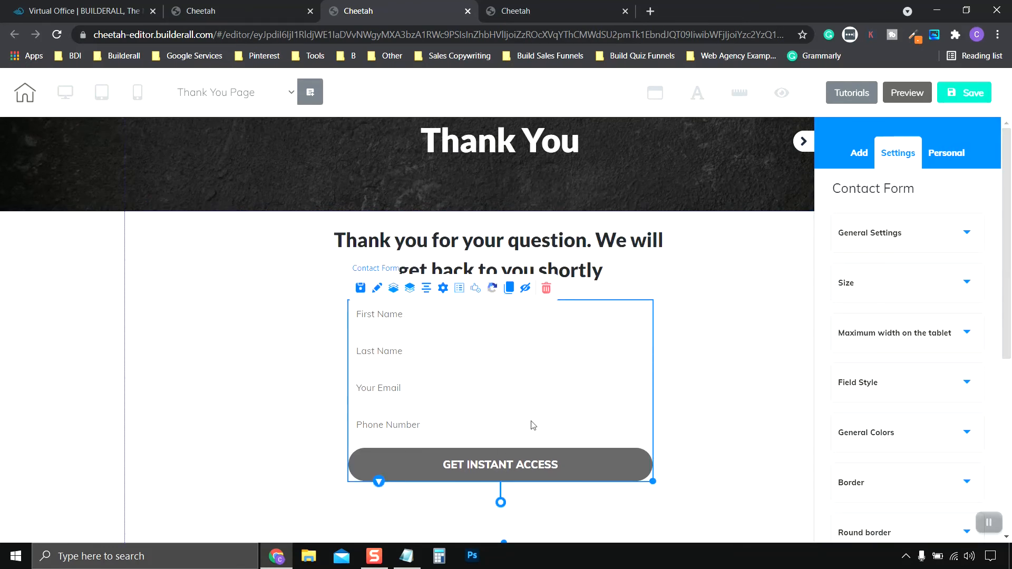
click(547, 288)
click(608, 349)
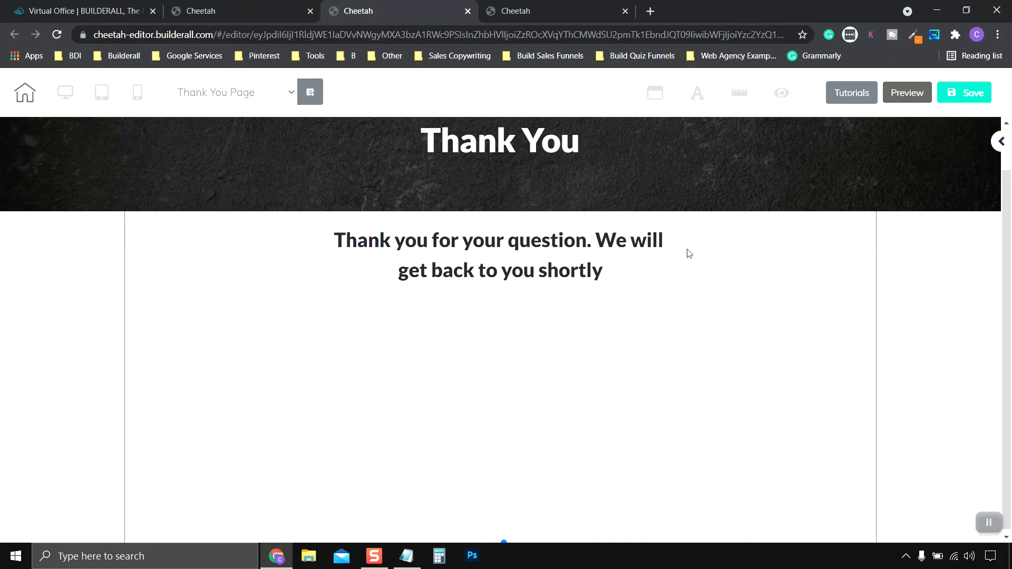
Step: Open the Restaurant Website home page, save its Reserve Your Seat button as a personal element named "Yellow button", and close that page
click(242, 10)
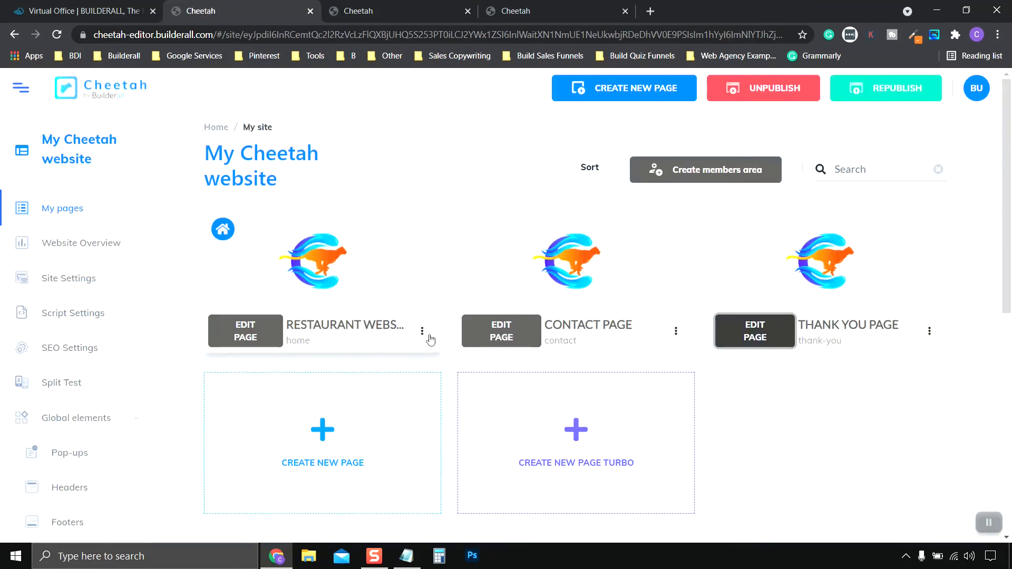
click(241, 334)
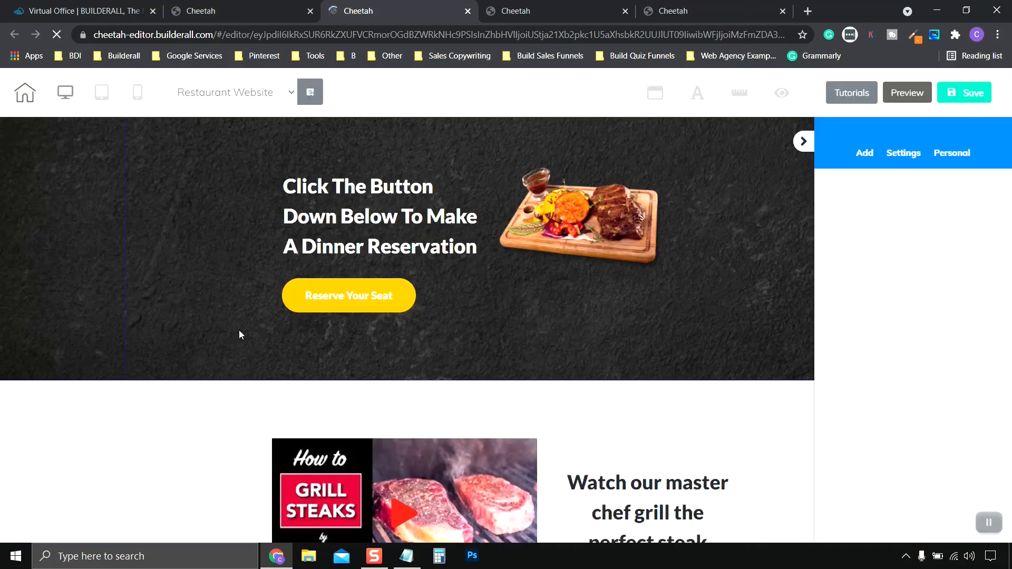
click(346, 299)
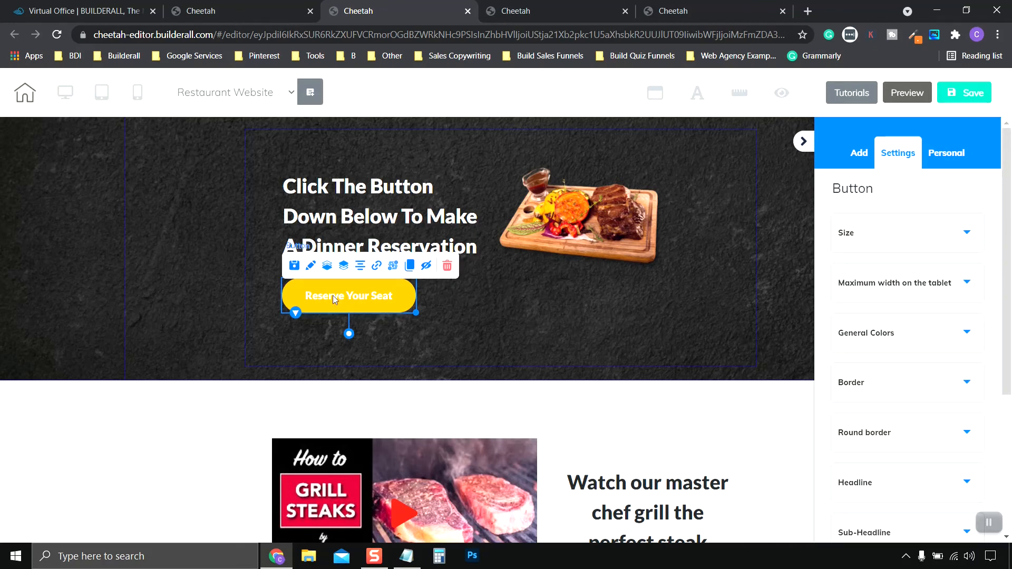
click(294, 267)
text(Yellow But)
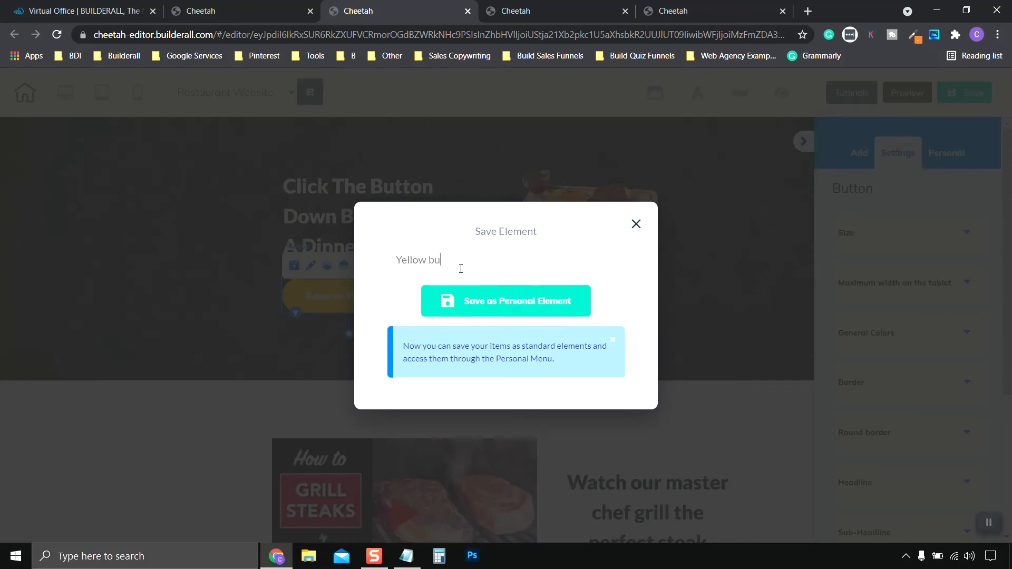
click(497, 305)
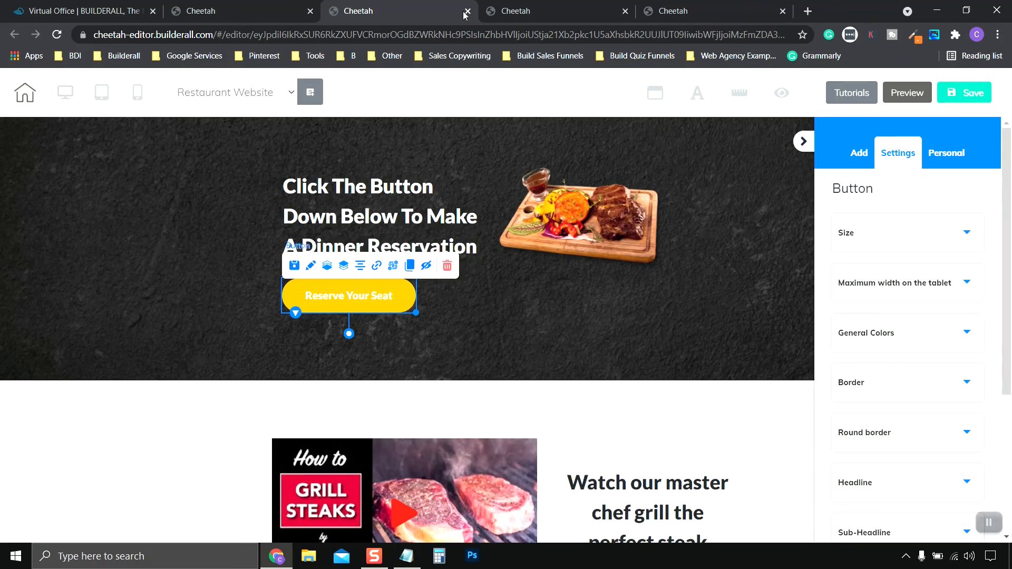
click(466, 11)
click(568, 111)
Step: Add the saved personal element "Yellow button" to the Thank You Page, centered below the text
click(452, 15)
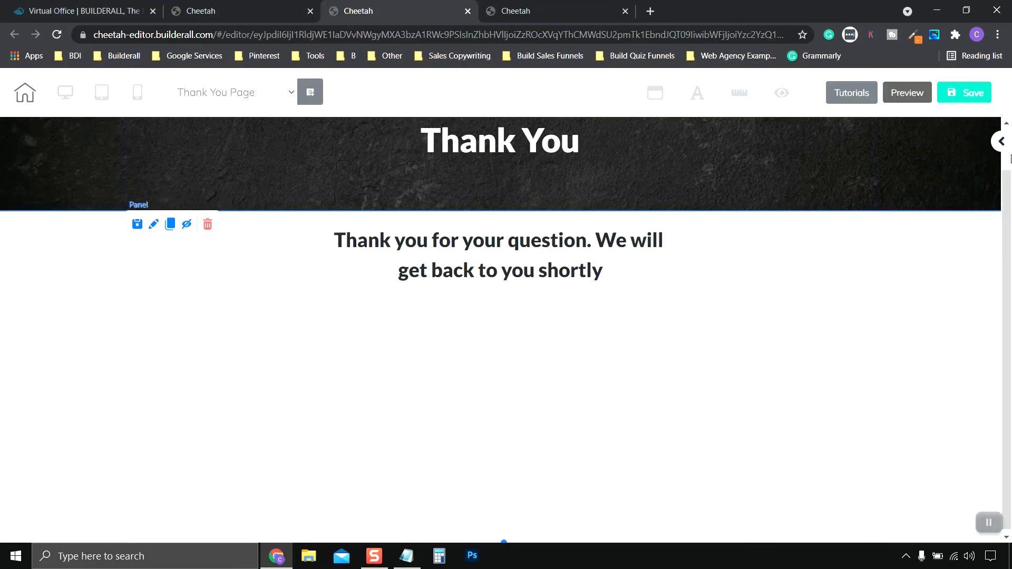
click(1003, 142)
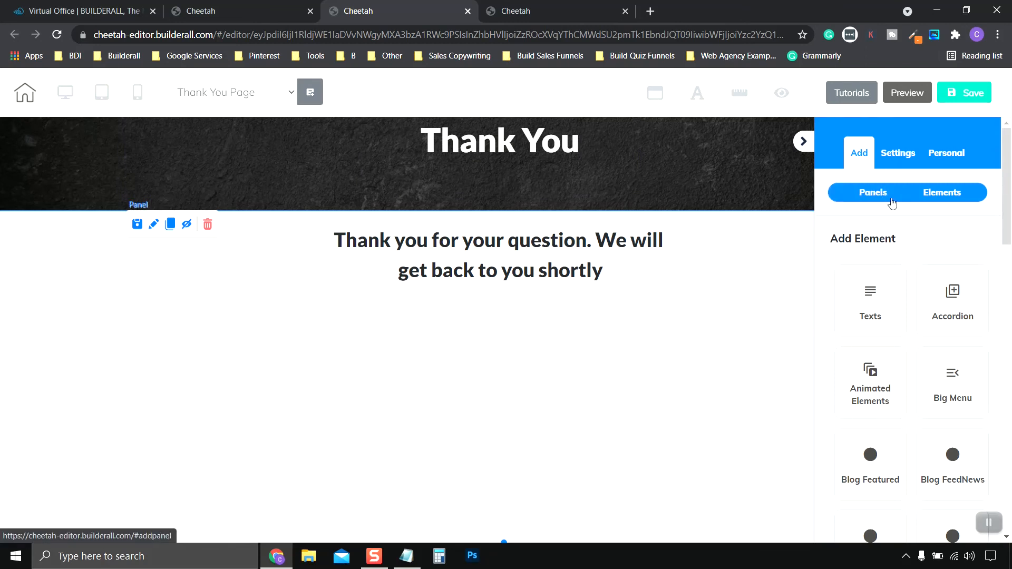
click(949, 159)
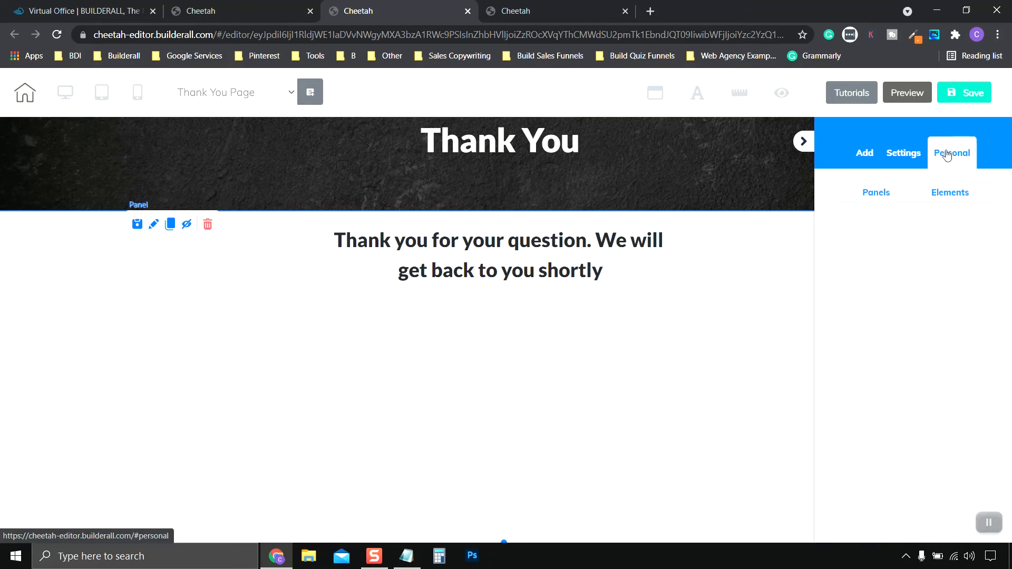
click(958, 196)
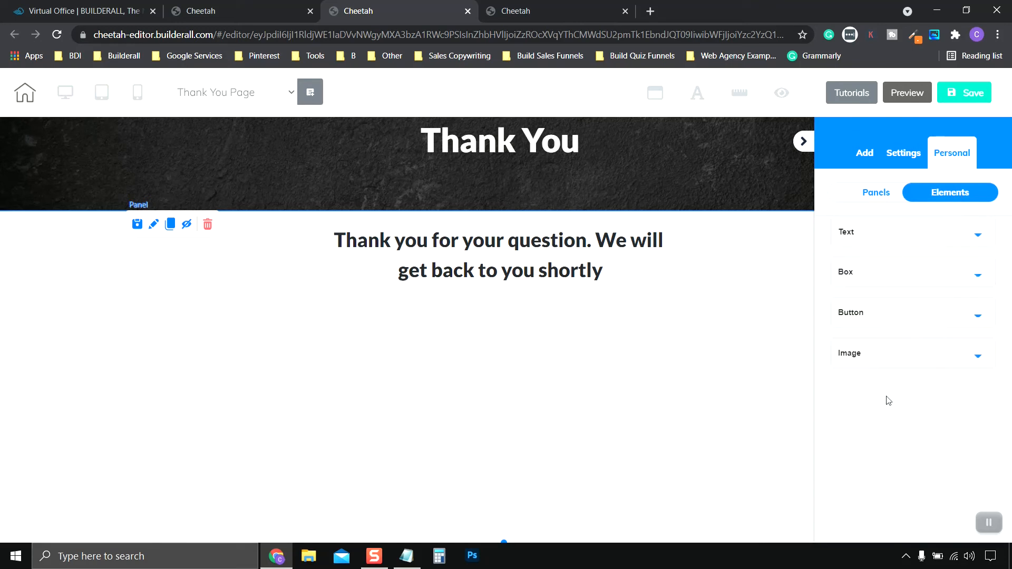
click(921, 312)
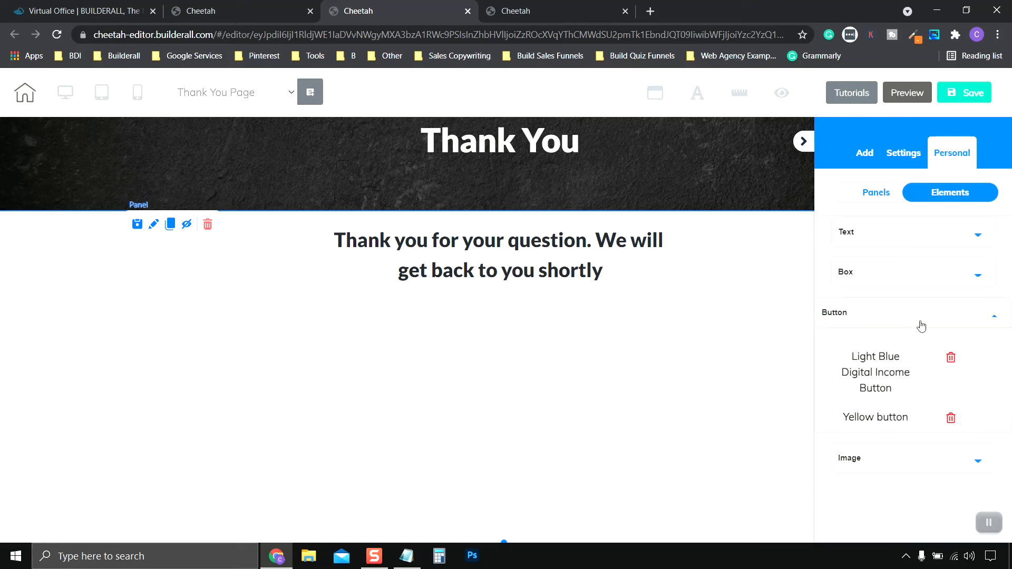
drag(894, 422, 505, 316)
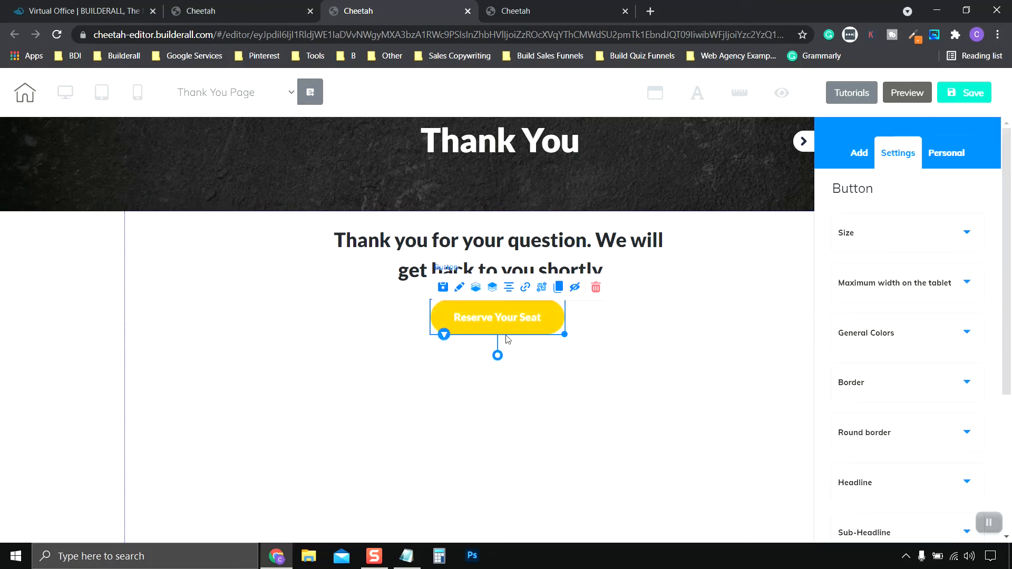
click(509, 290)
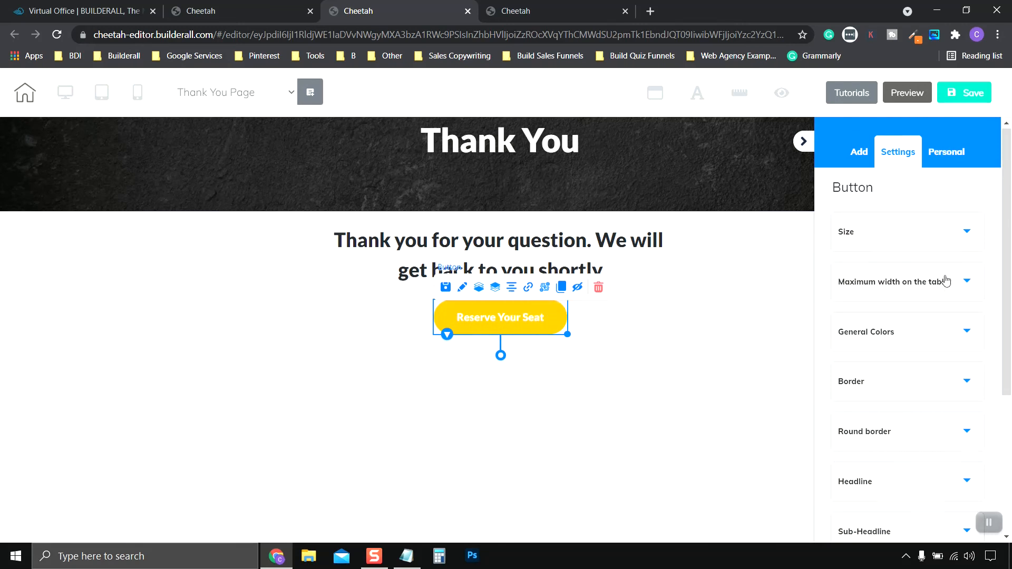
Step: Change the yellow button's headline to "Back To Home"
scroll(946, 281, down, 4)
scroll(920, 338, up, 1)
scroll(919, 332, down, 1)
click(914, 286)
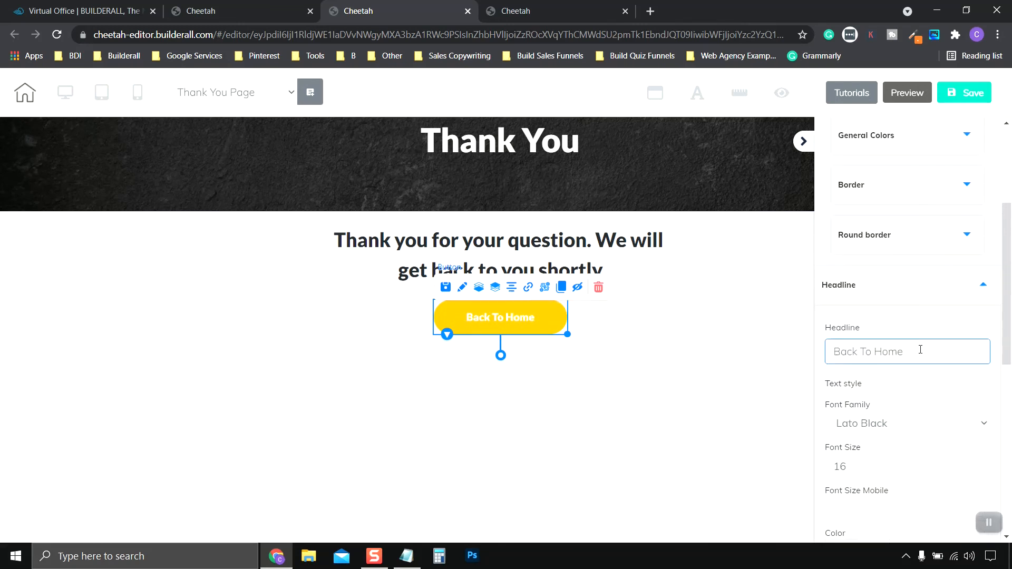
scroll(921, 349, down, 5)
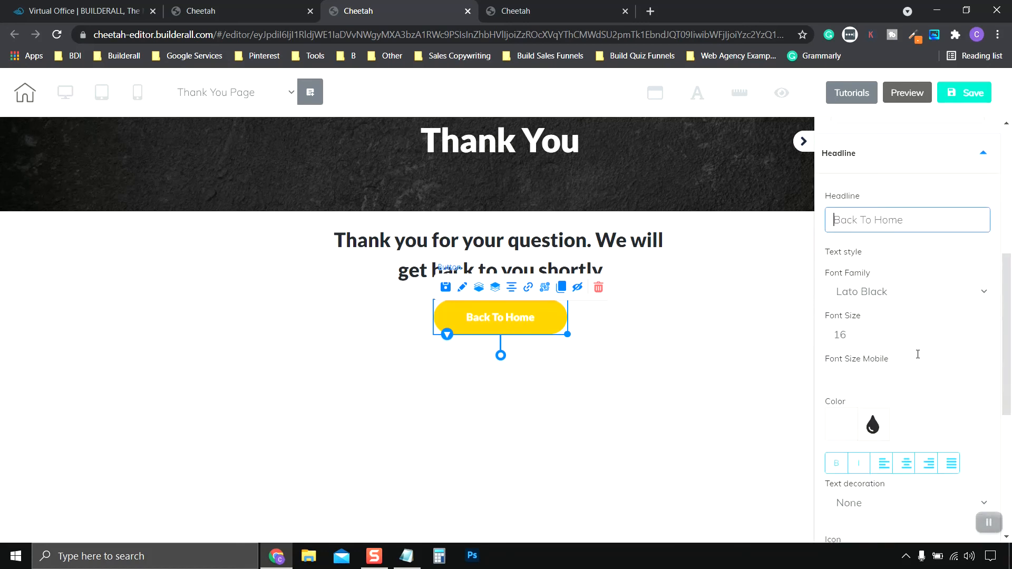
click(587, 323)
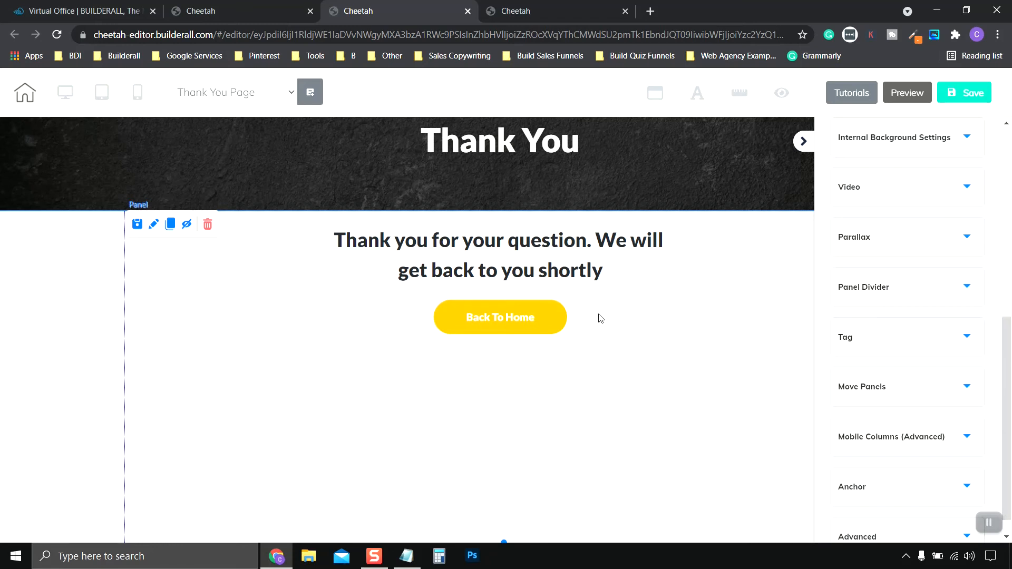
Step: Open the published Restaurant Website home page and copy its URL
click(252, 12)
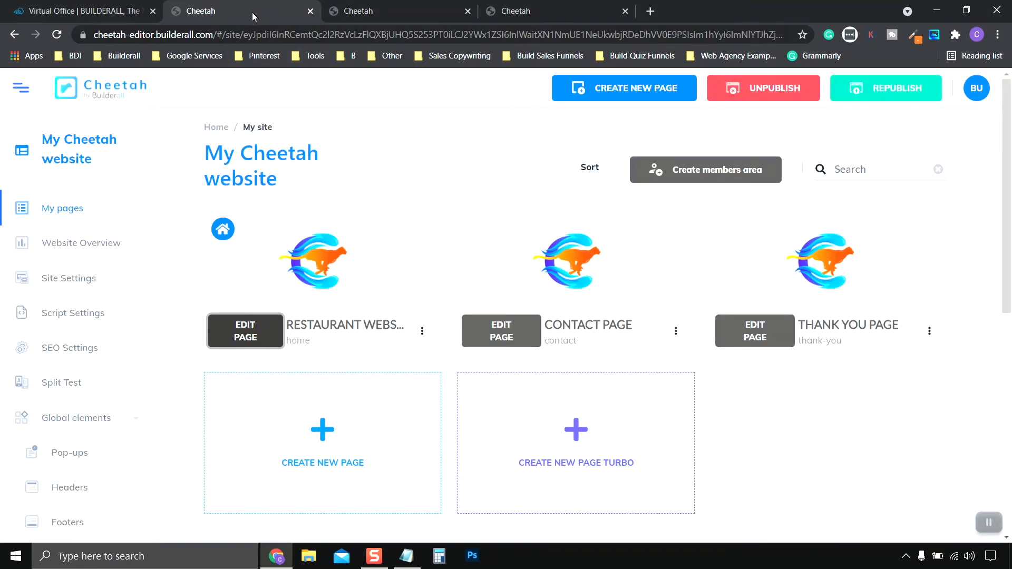
click(422, 331)
click(372, 391)
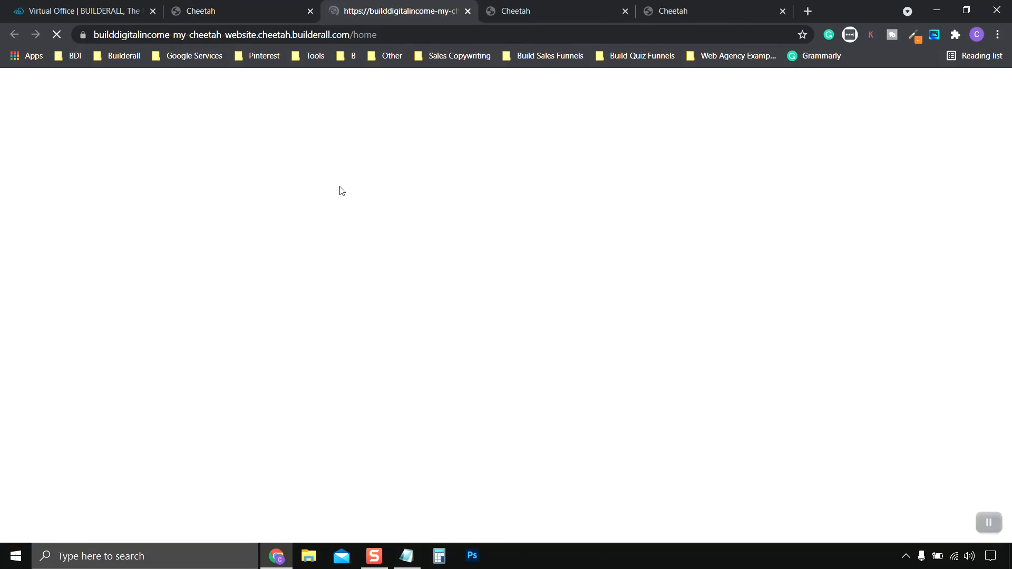
click(239, 35)
key(ctrl+c)
right_click(240, 34)
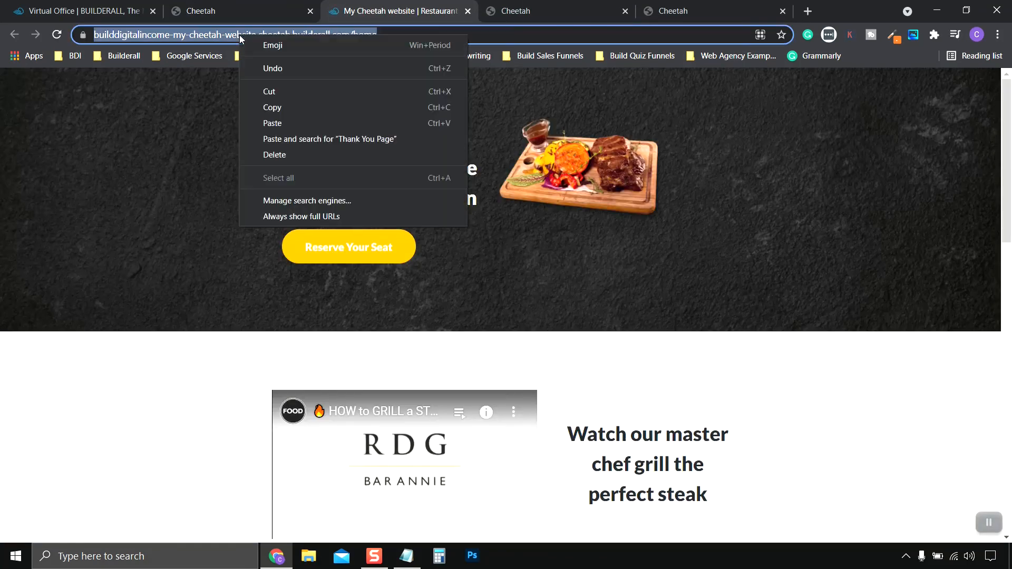
click(284, 107)
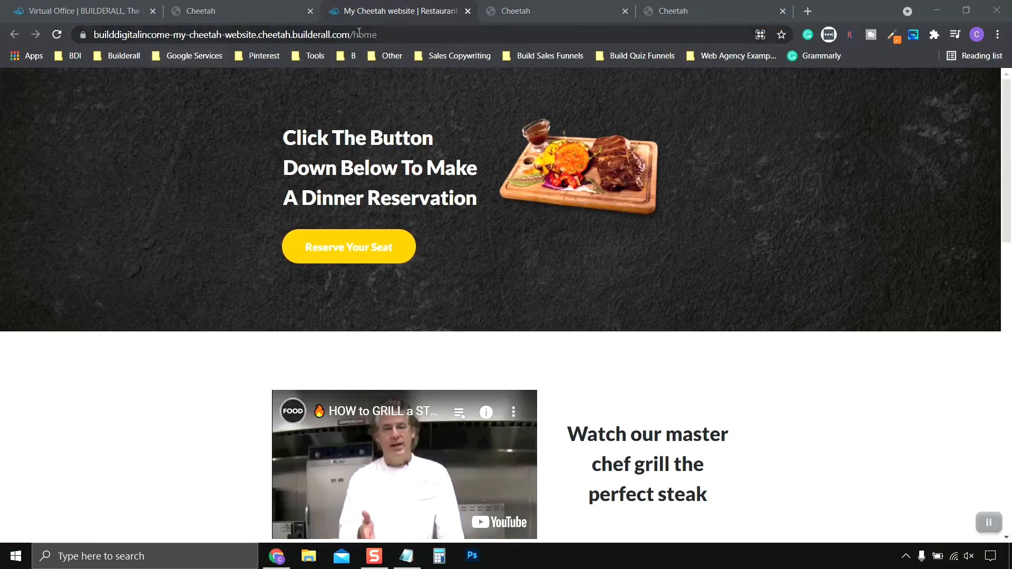
Step: Replace the Back To Home button's web link on the Thank You Page with the copied home page URL
click(509, 11)
click(494, 323)
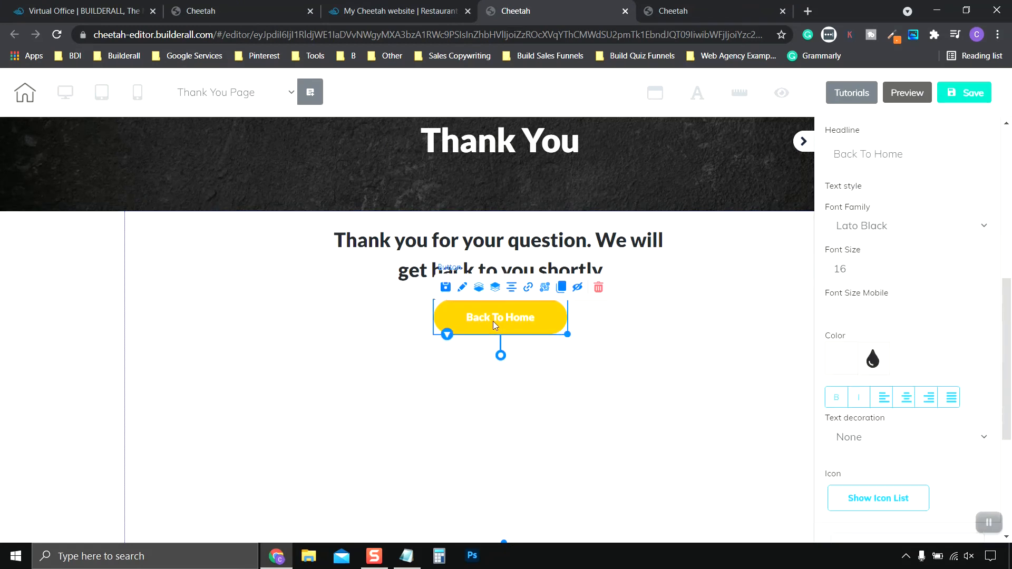
click(529, 288)
drag(433, 141, 348, 149)
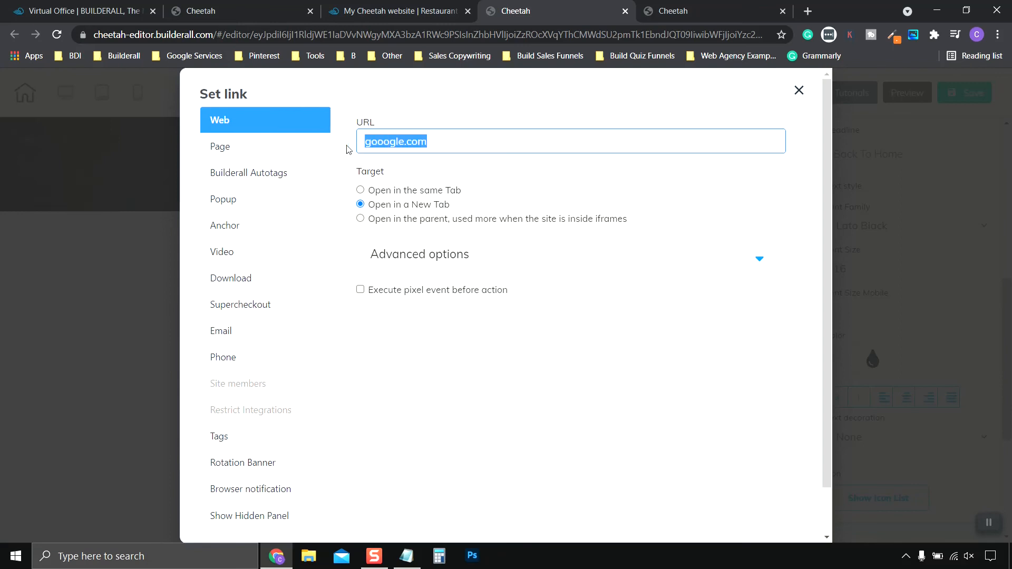
right_click(378, 147)
click(433, 211)
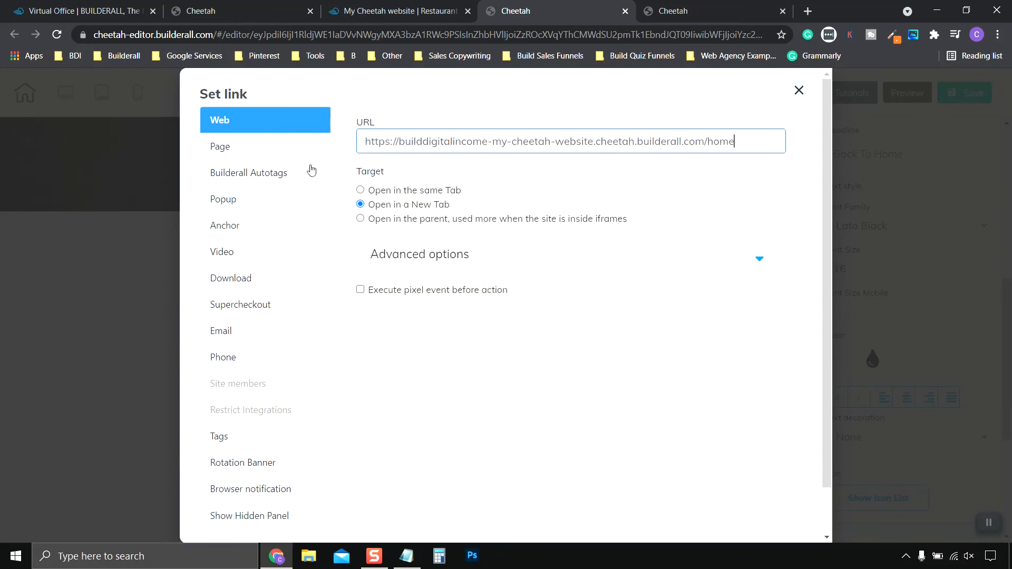
Step: Link the Back To Home button to the Restaurant Website page instead and save the Thank You Page
click(233, 153)
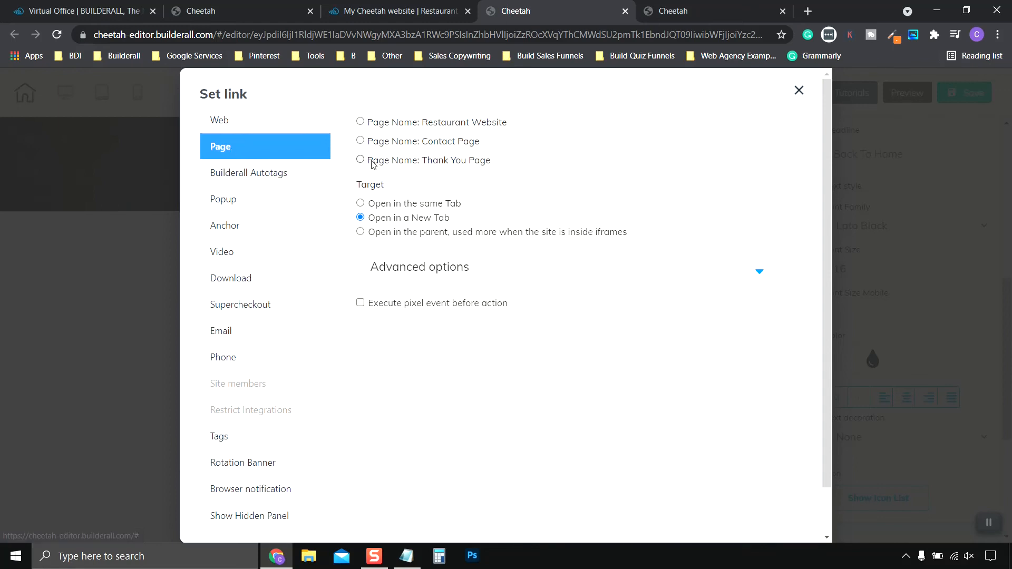
click(360, 121)
scroll(705, 346, down, 1)
scroll(704, 345, up, 1)
scroll(705, 346, down, 1)
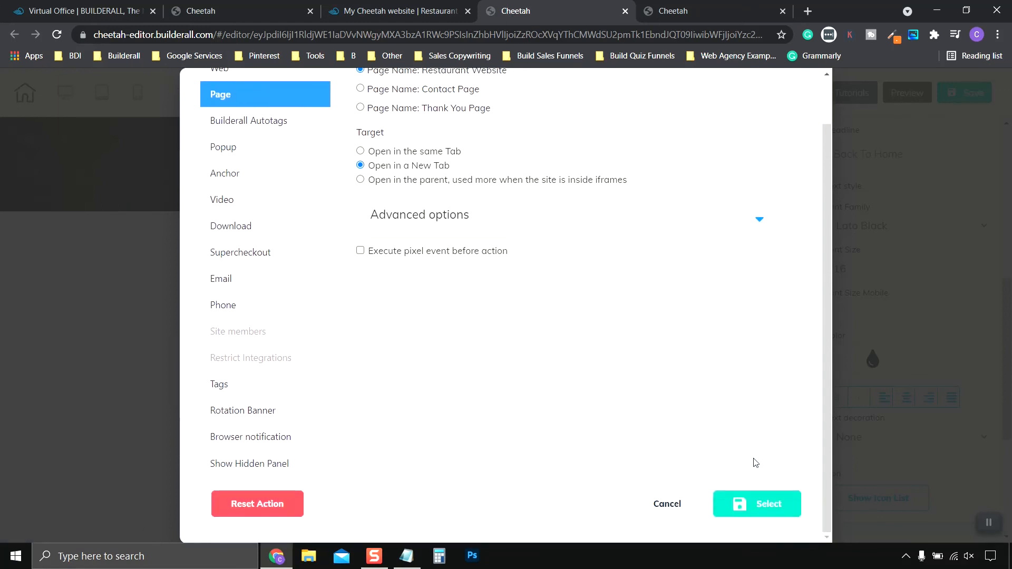
click(762, 508)
click(965, 92)
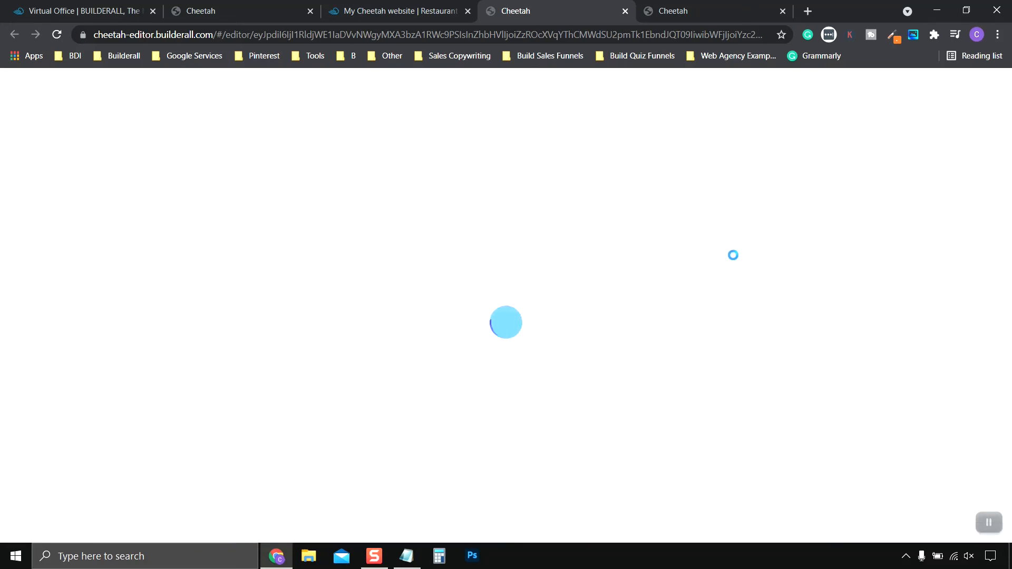
Step: Close the published home page and republish the website
click(468, 11)
click(252, 9)
click(886, 88)
Step: Test the Back To Home button on the published Thank You page, look over the page it opens, and close both pages
click(422, 331)
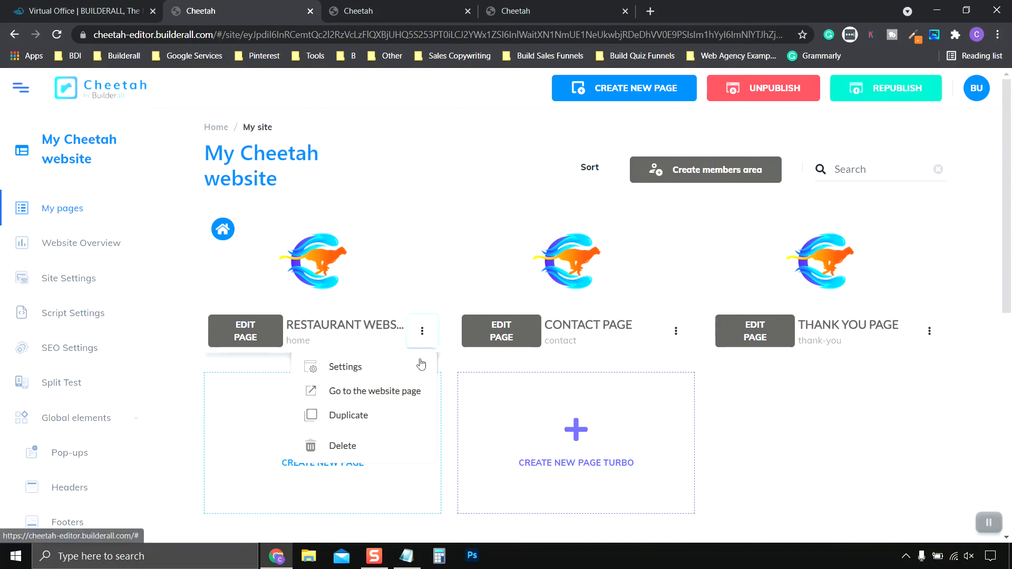
click(929, 332)
click(882, 391)
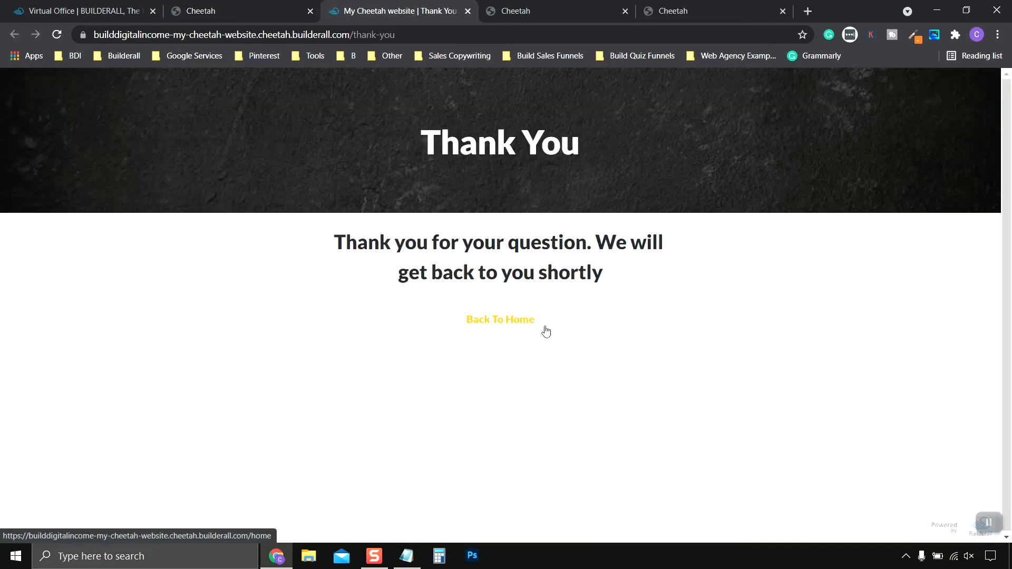
click(501, 323)
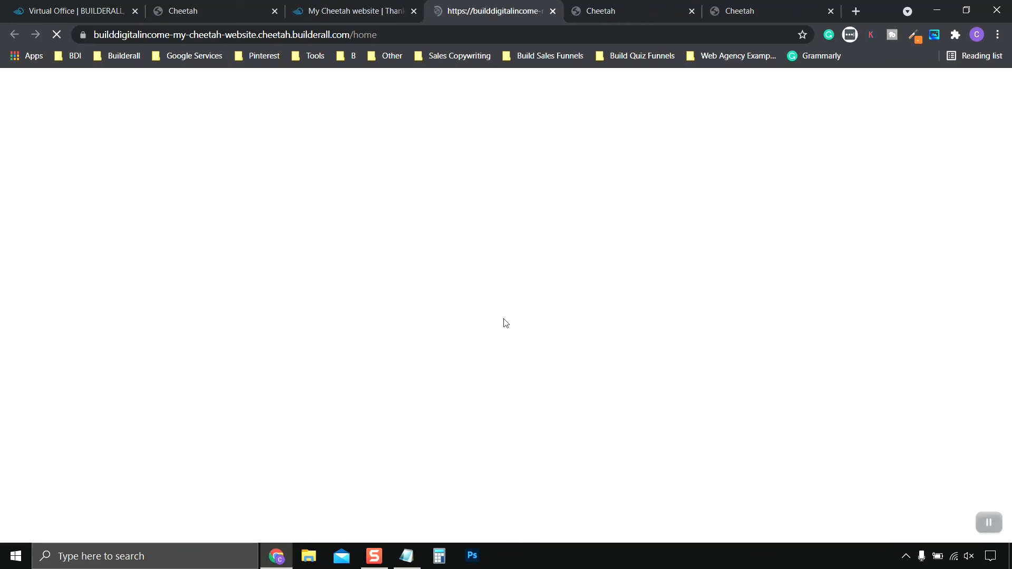
scroll(549, 100, down, 3)
scroll(459, 167, up, 1)
scroll(459, 167, up, 2)
click(552, 11)
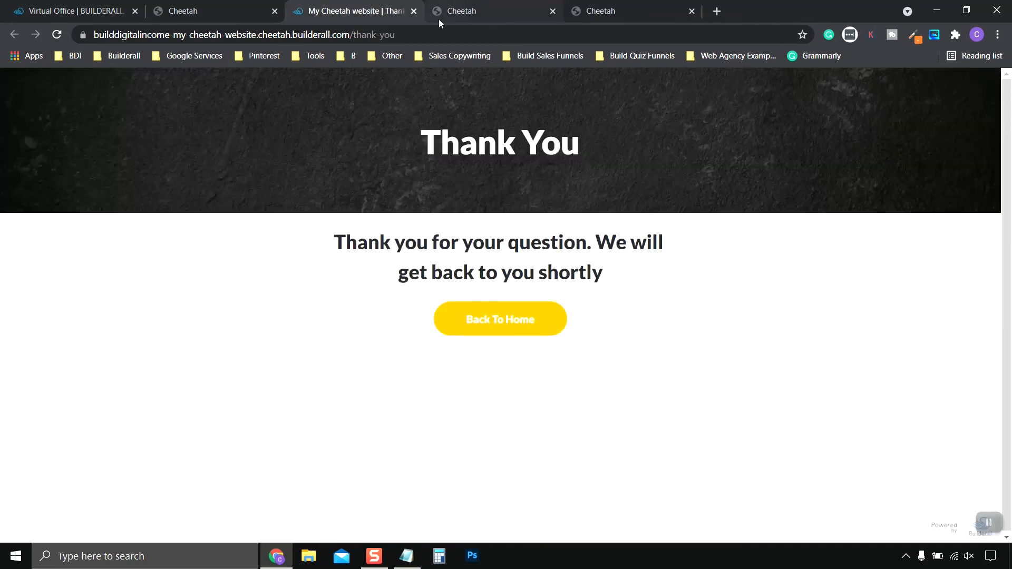
click(414, 11)
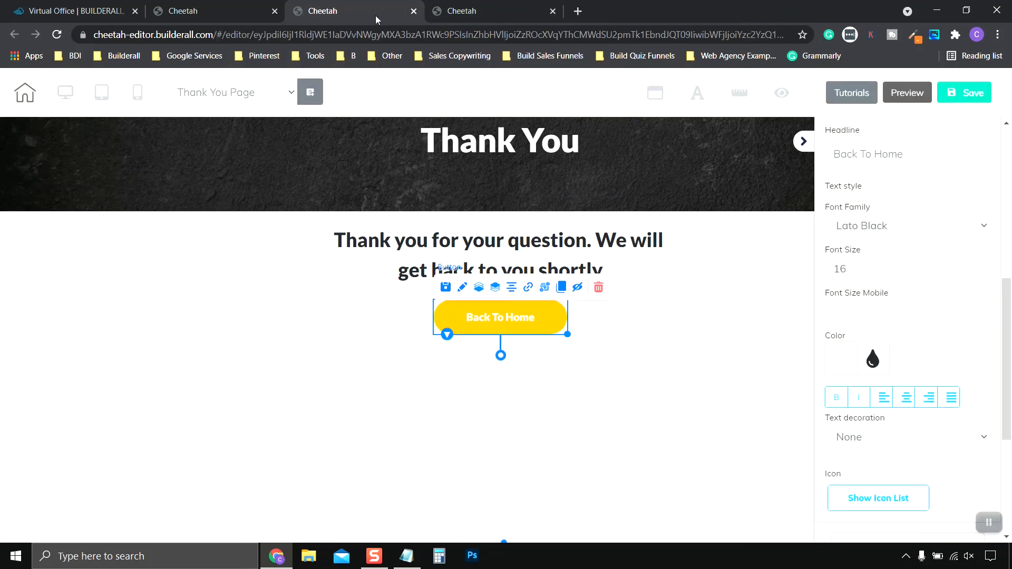
Step: Switch the editor from the Thank You Page to the Contact Page
click(665, 319)
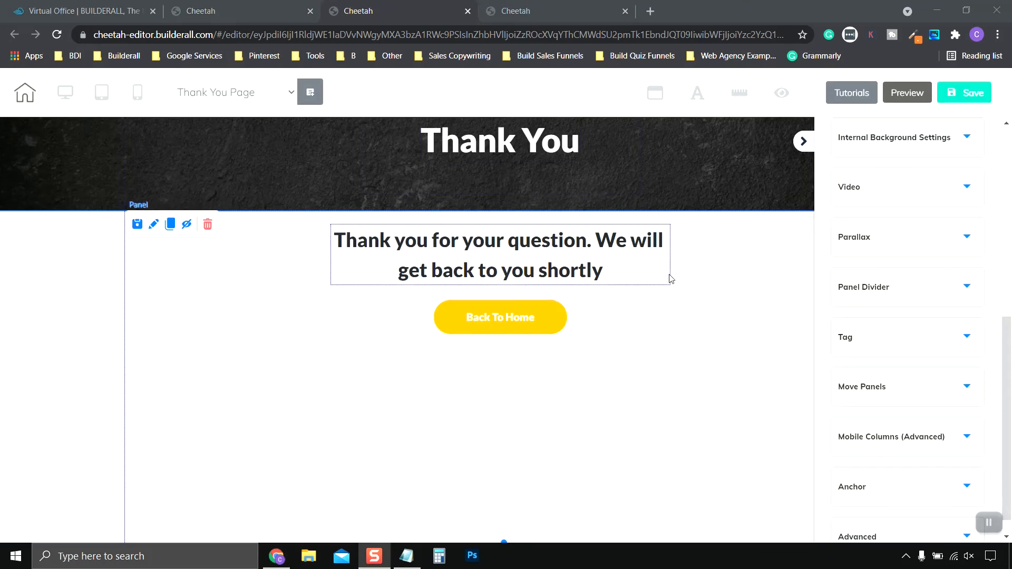
click(291, 94)
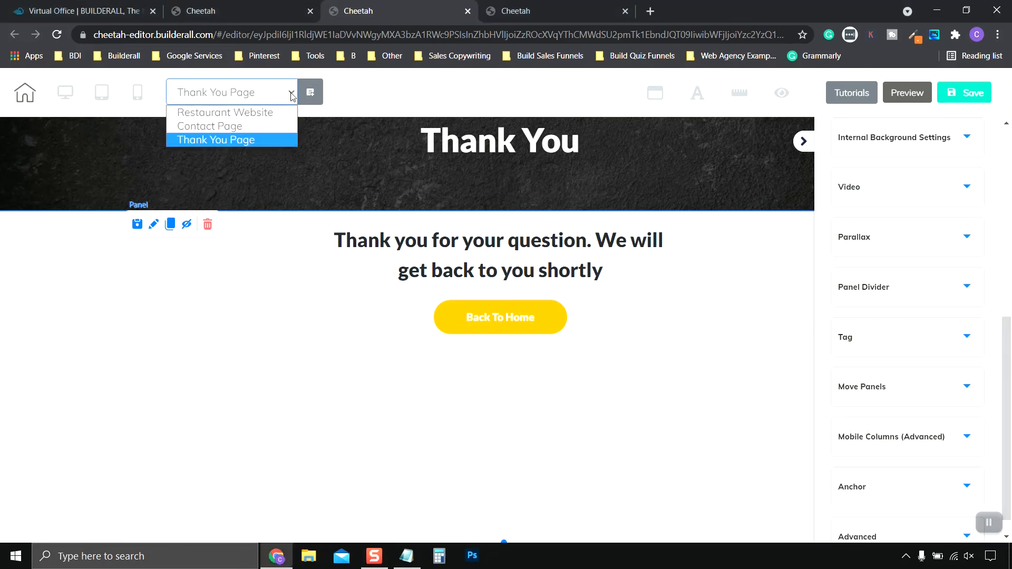
click(217, 129)
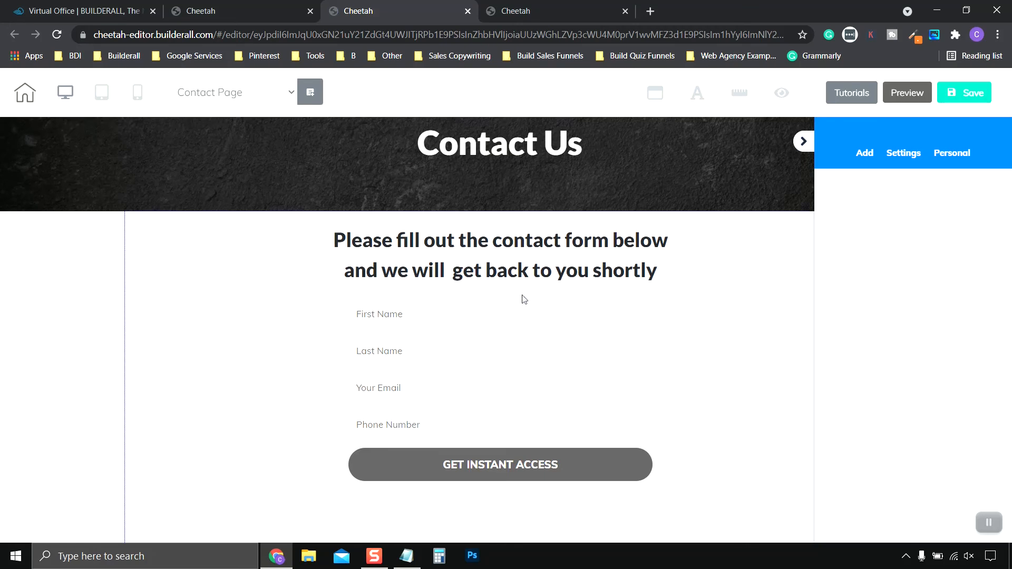
Step: Delete the Last Name and Phone Number fields from the contact form
click(475, 386)
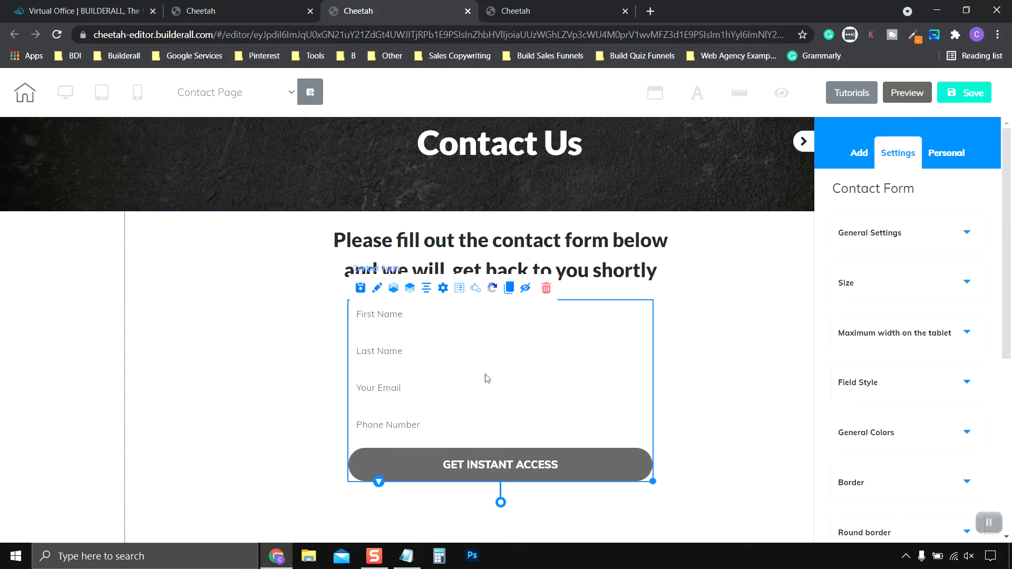
click(442, 289)
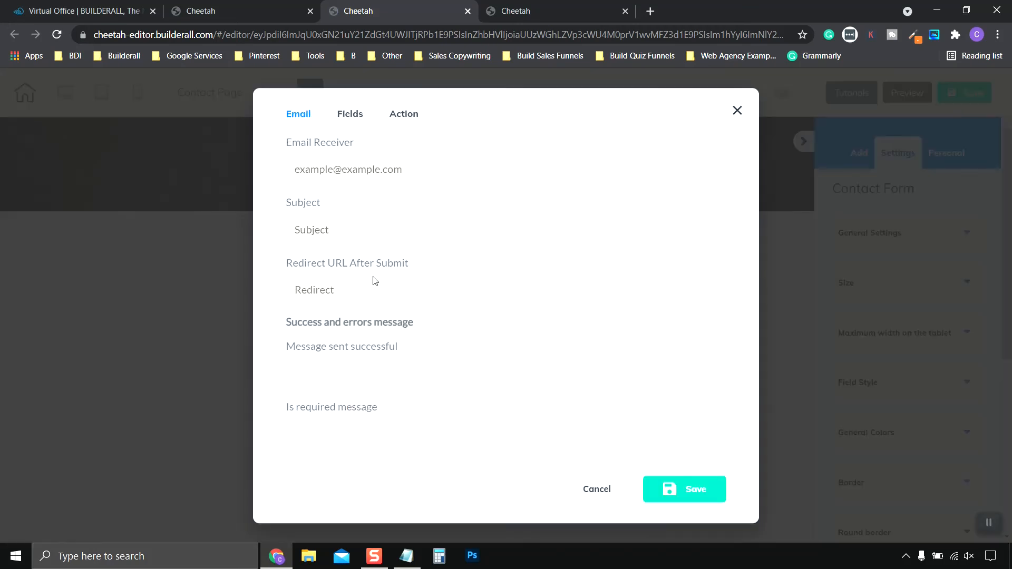
click(350, 113)
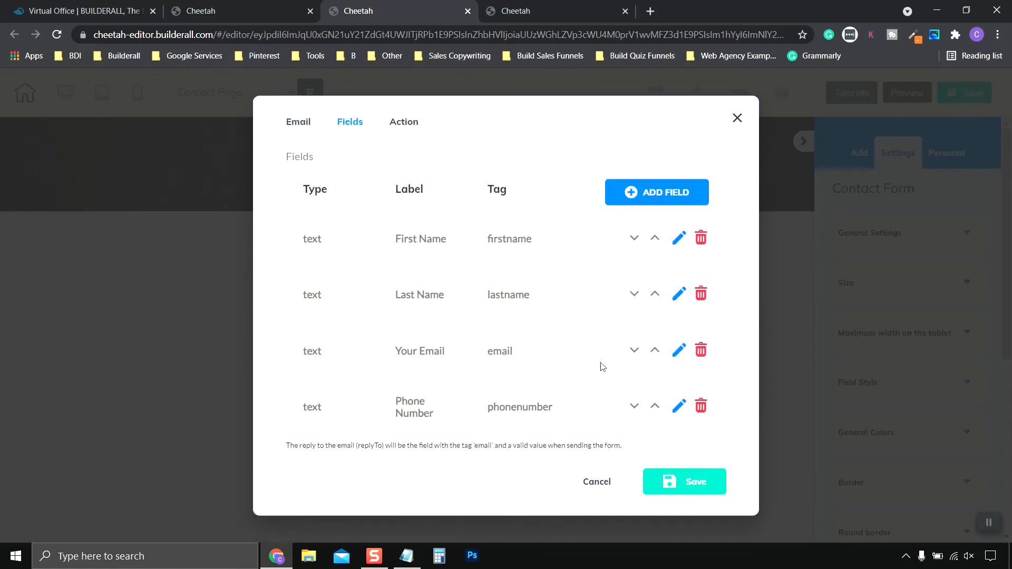
click(702, 295)
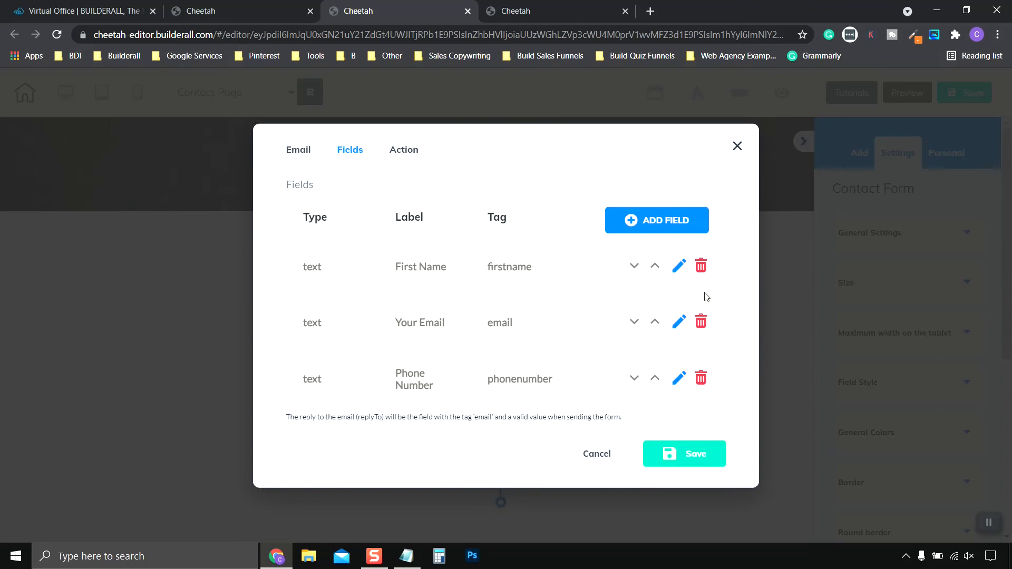
click(701, 380)
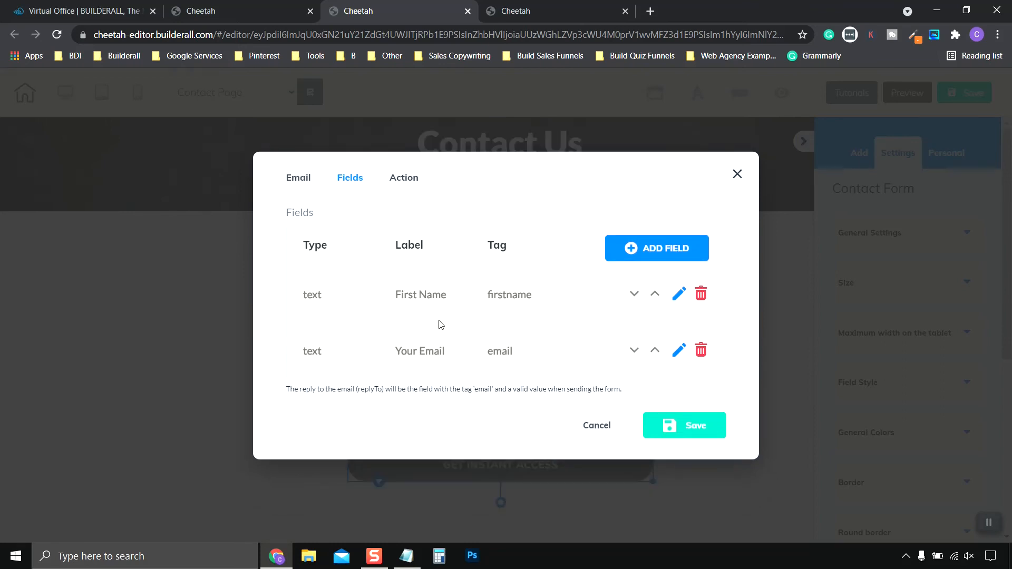
Step: Set the contact form's Action URL to the published Thank You page's address and save the form settings
click(403, 178)
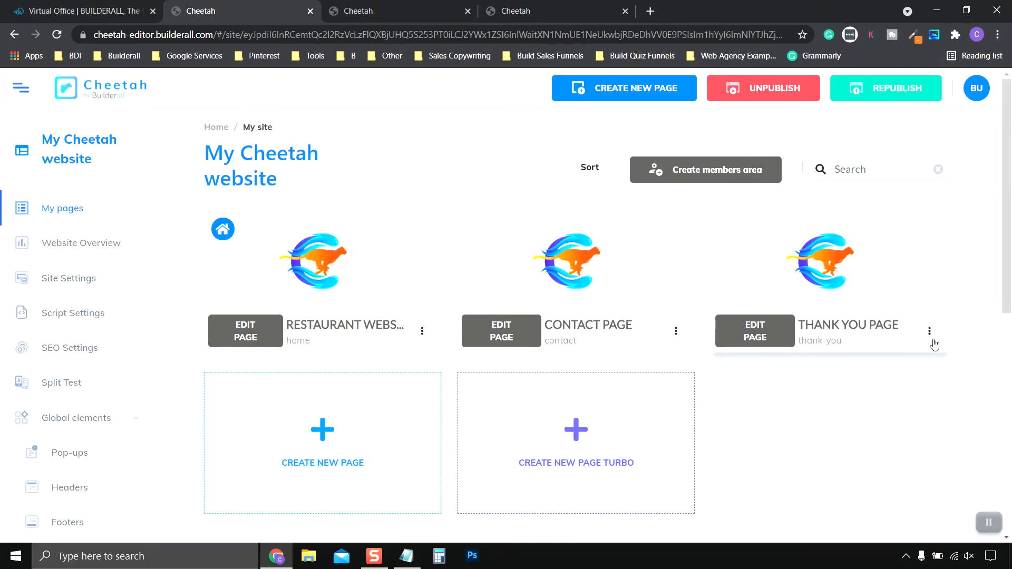
click(929, 332)
click(882, 391)
click(232, 35)
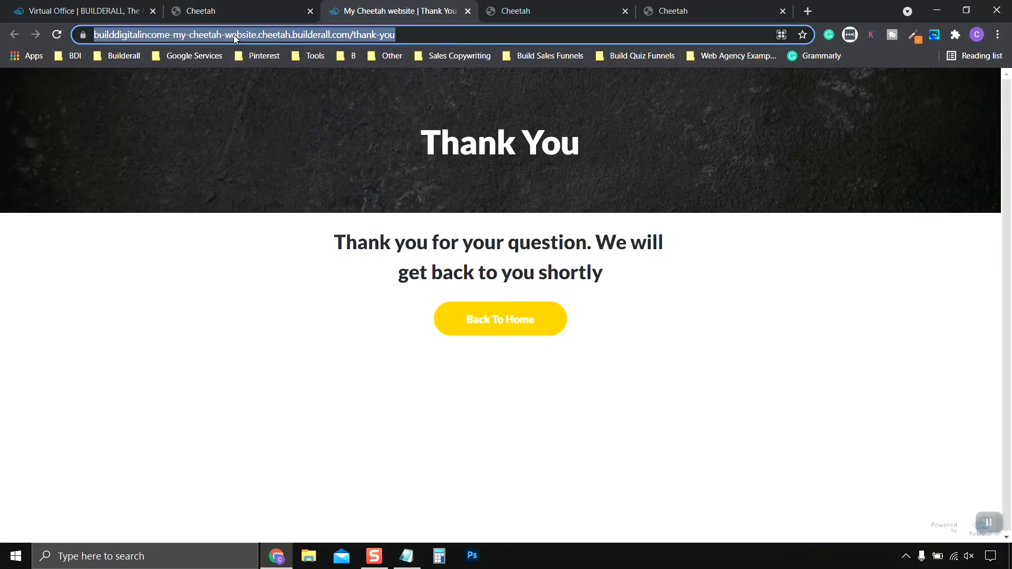
right_click(232, 36)
click(286, 110)
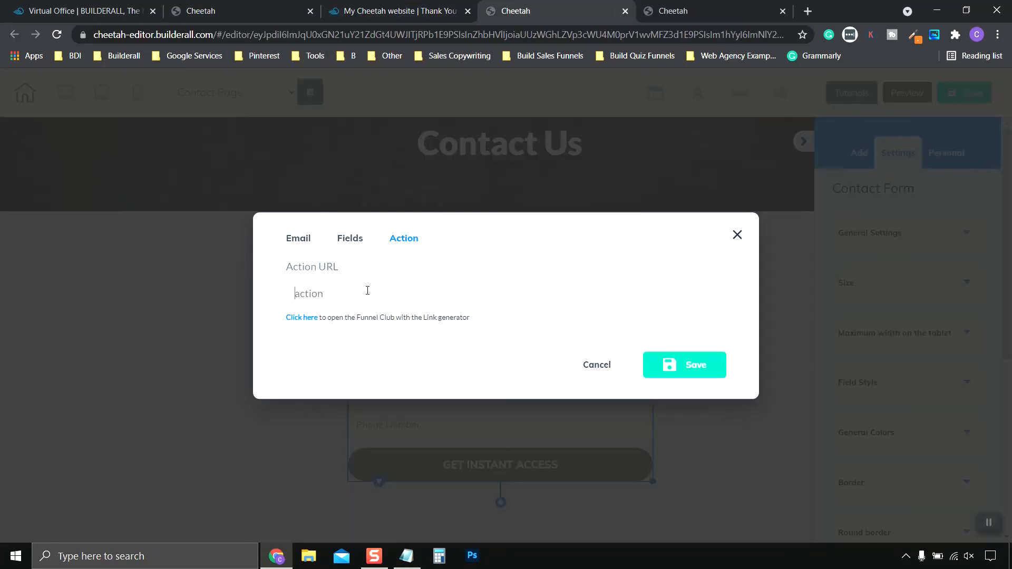
right_click(367, 290)
click(377, 393)
click(685, 365)
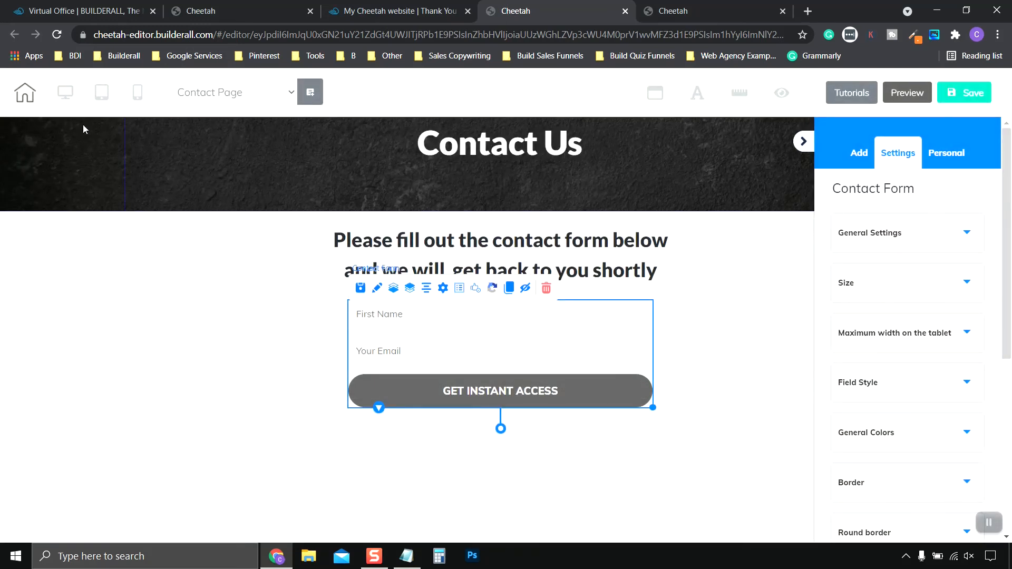
Step: Test the Reserve Your Seat button on the published home page, then close the opened pages
click(256, 13)
click(422, 330)
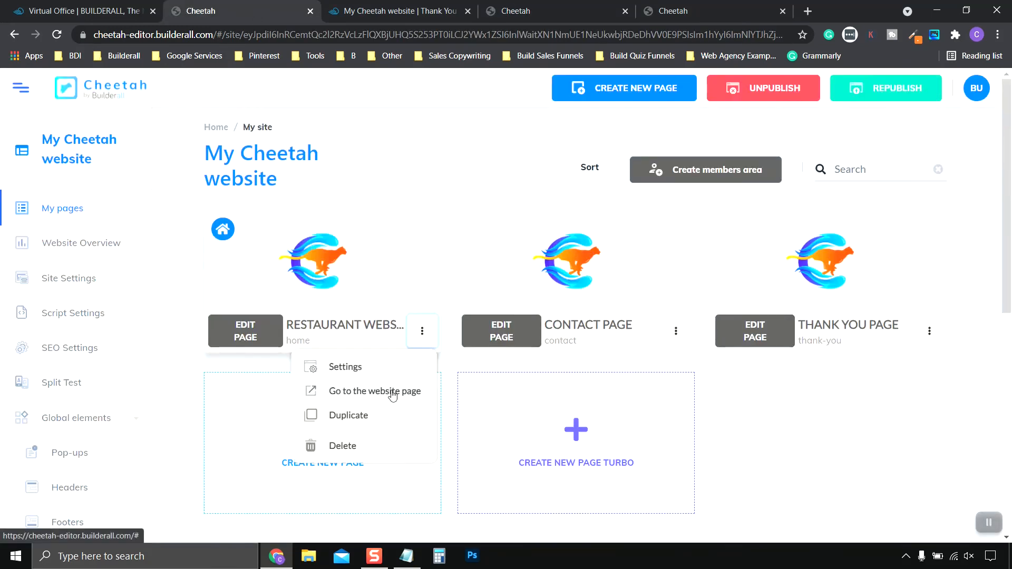
click(392, 391)
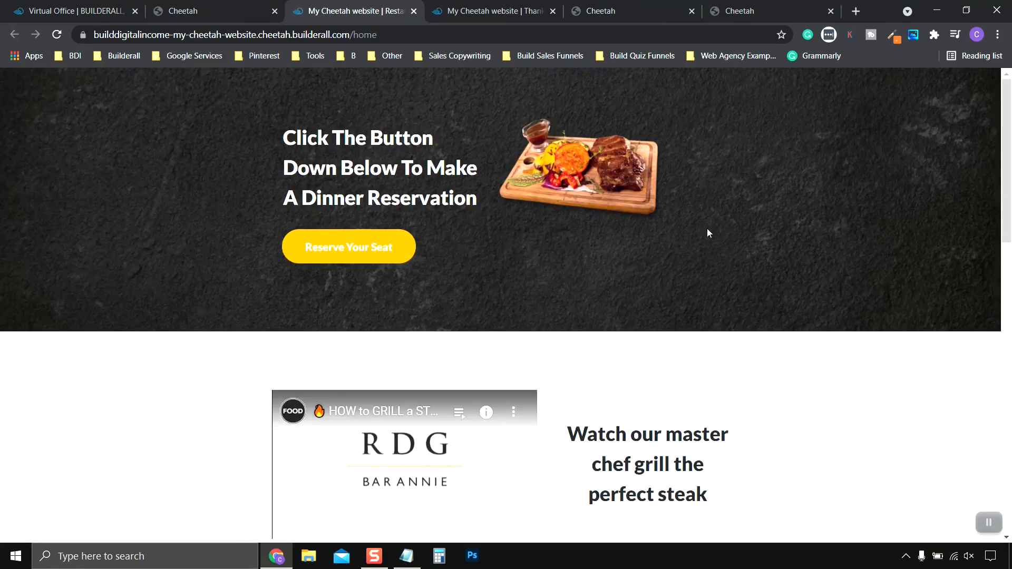
click(361, 248)
scroll(605, 269, down, 1)
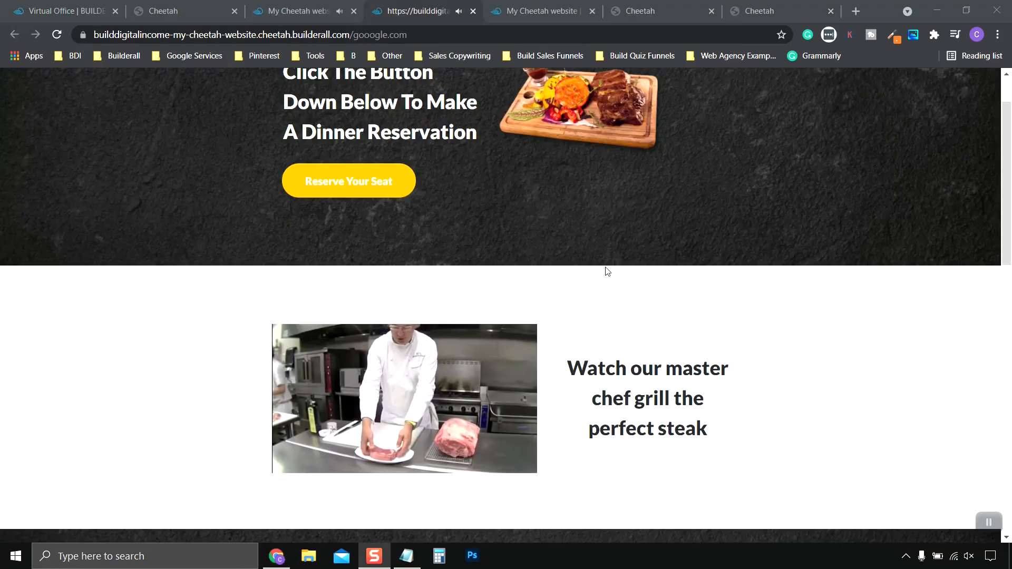
click(474, 11)
click(414, 11)
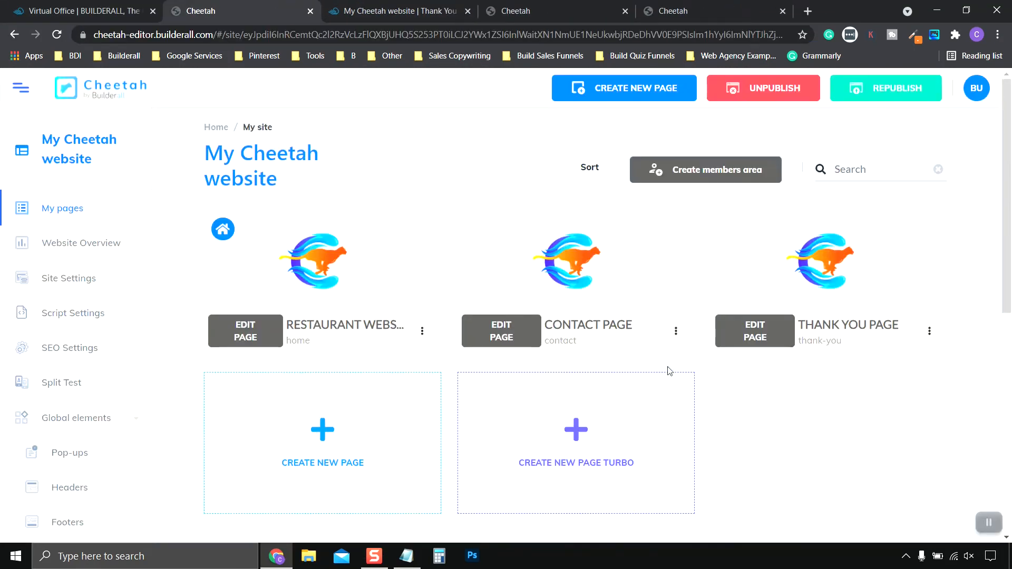
Step: Submit the published contact form with a first name and email, and follow the Back To Home button on the Thank You page
click(676, 332)
click(648, 391)
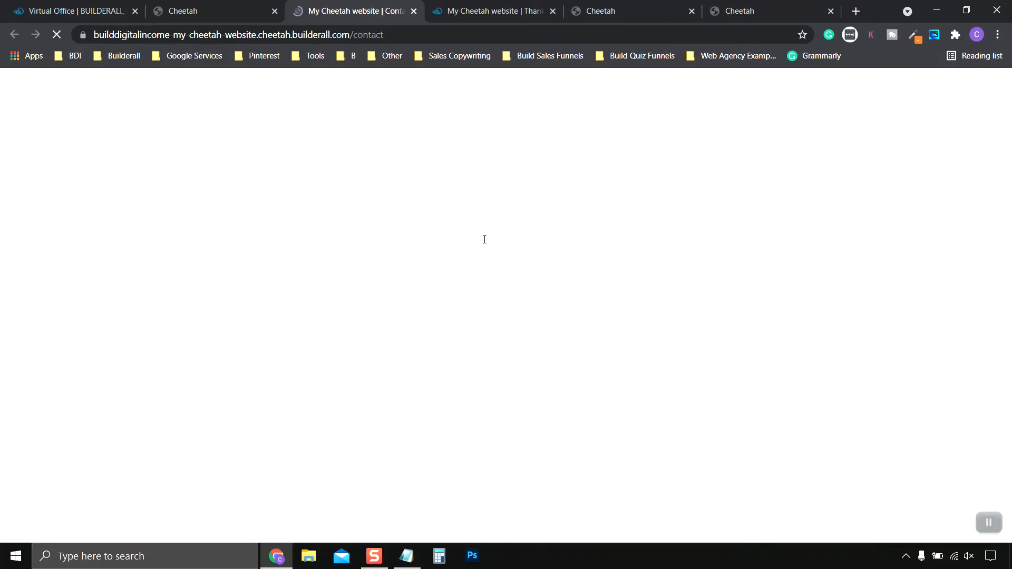
click(440, 322)
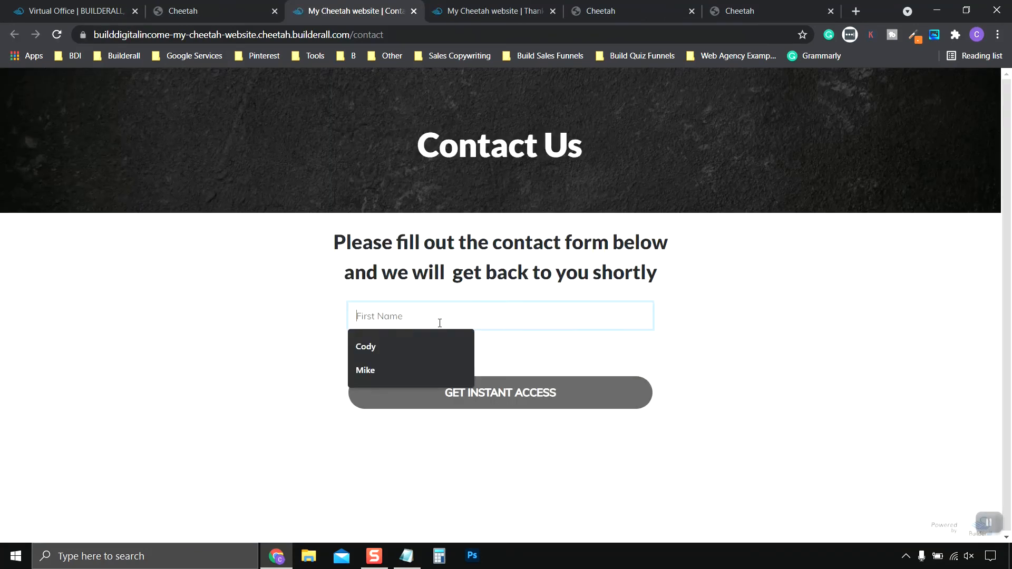
click(412, 347)
click(414, 355)
click(410, 384)
click(421, 395)
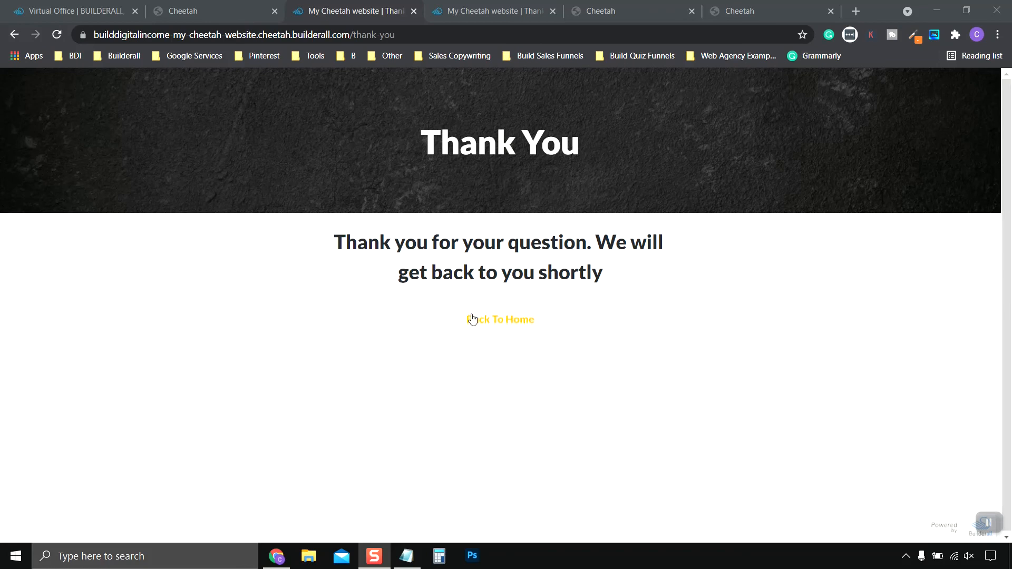
click(493, 326)
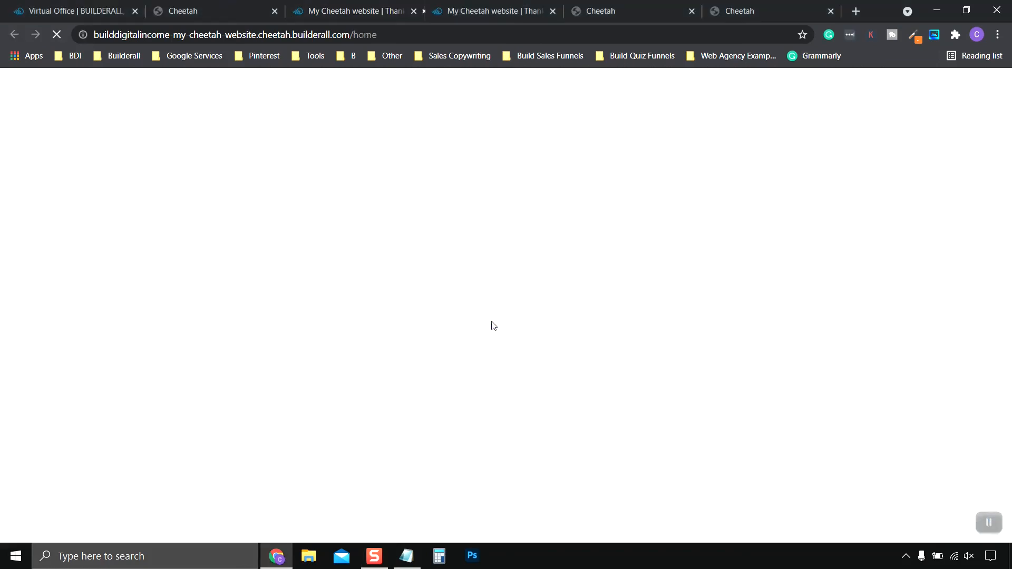
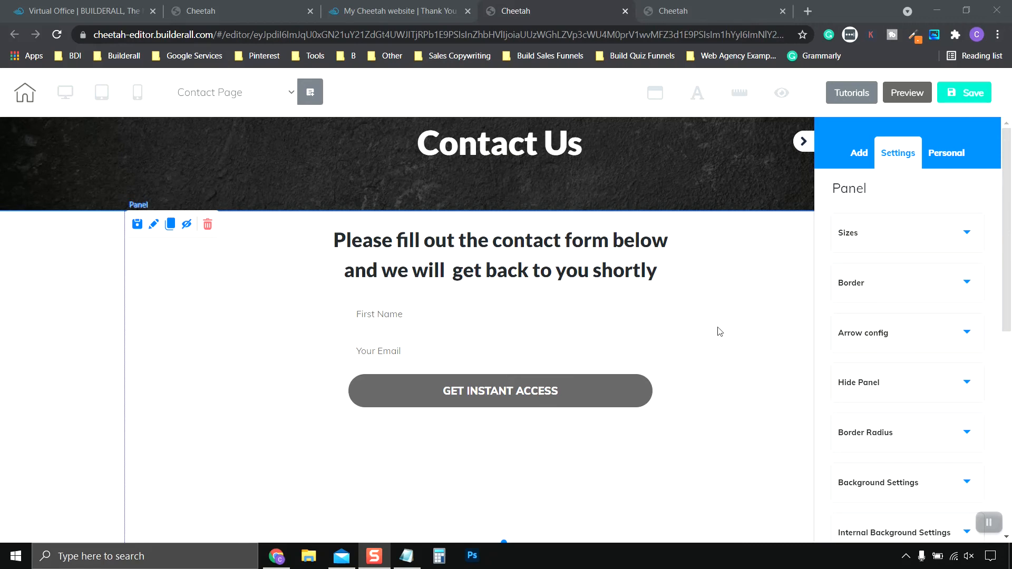
Step: Set the contact form button's background colour to the saved yellow swatch
click(507, 397)
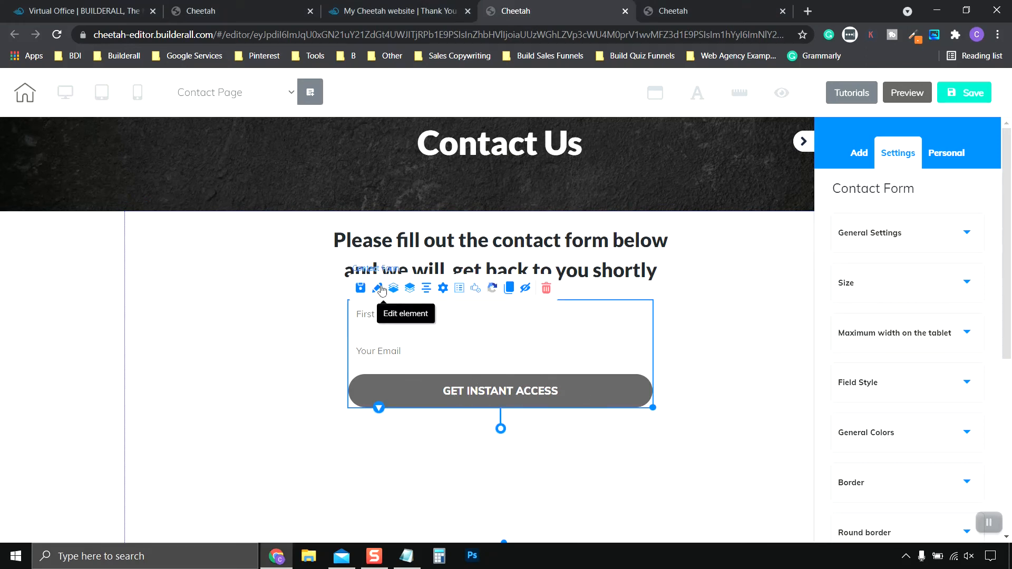
scroll(899, 281, down, 1)
scroll(899, 281, up, 1)
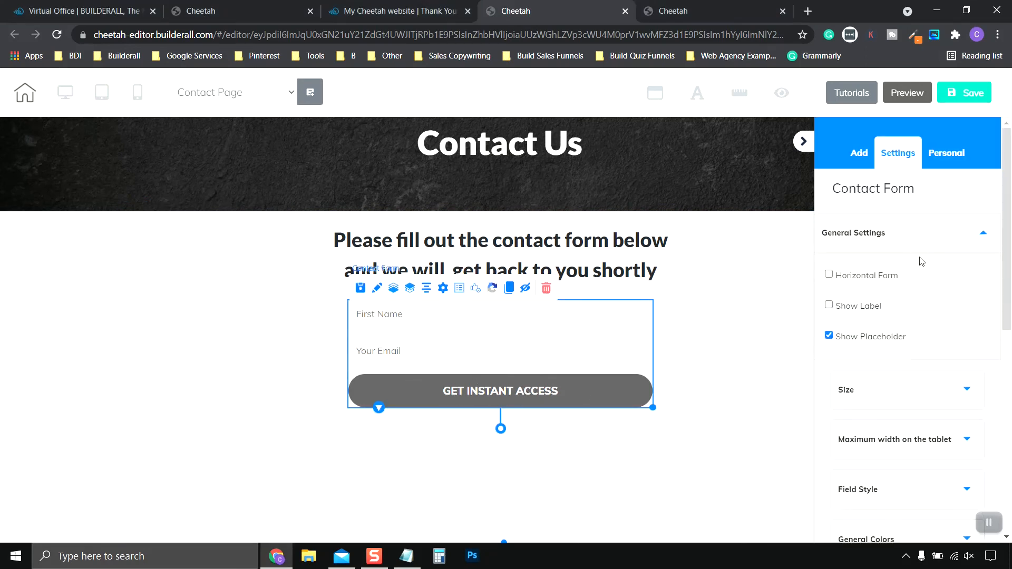
click(844, 232)
scroll(917, 290, down, 2)
click(939, 337)
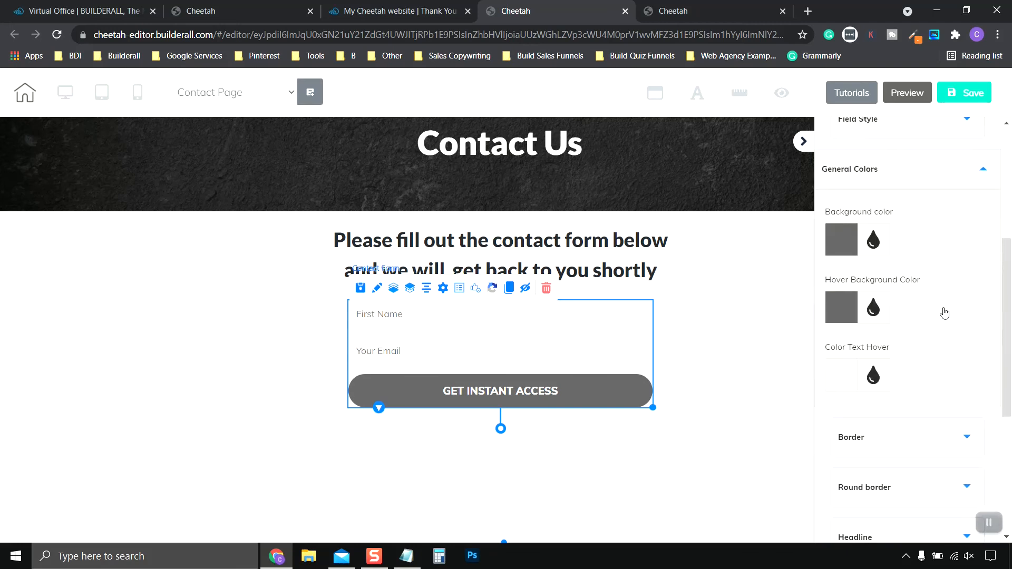
click(870, 244)
scroll(888, 276, down, 1)
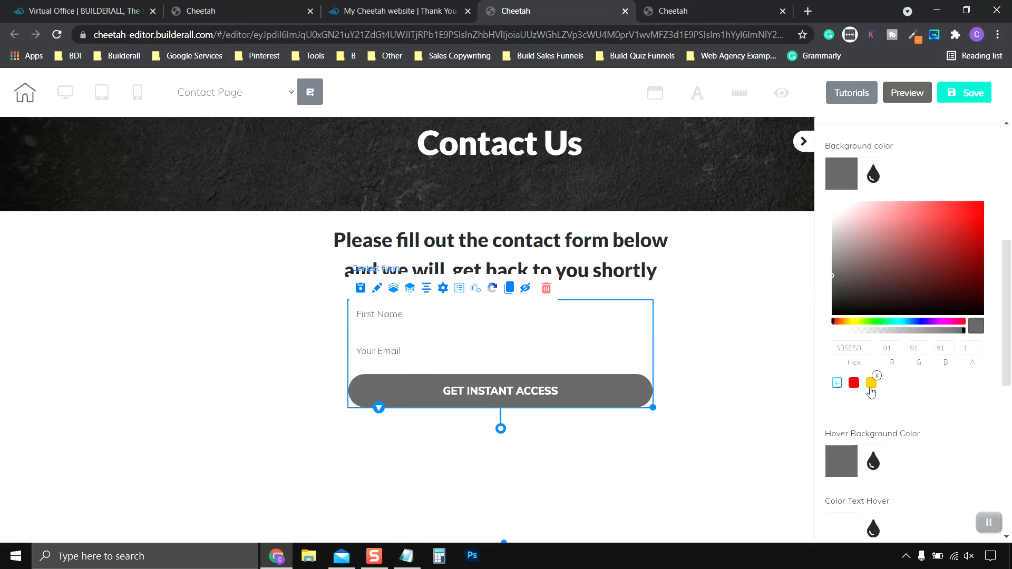
click(871, 389)
Step: Change the contact form button's text to "Submit Question" and increase its font size
scroll(918, 293, down, 4)
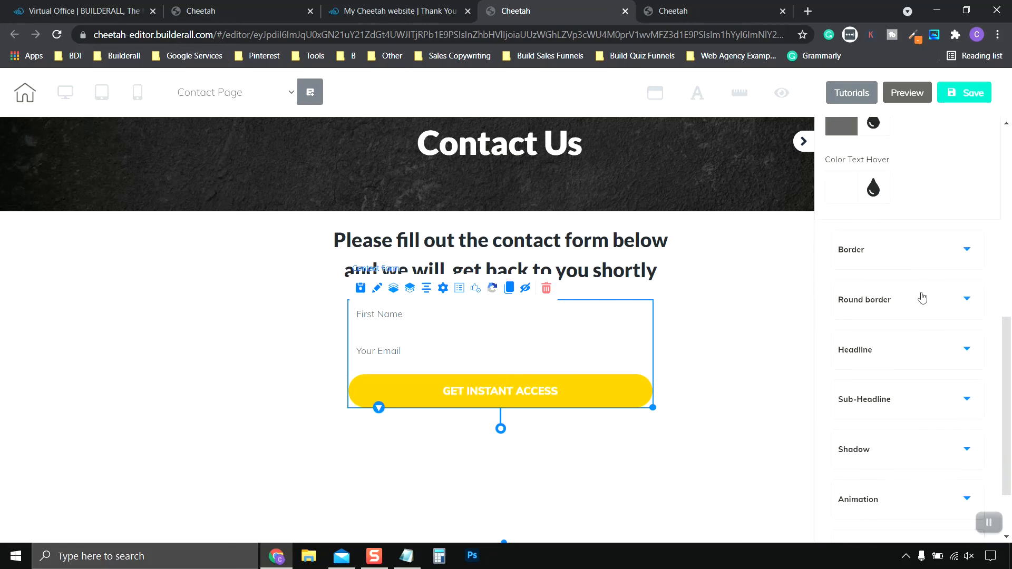
click(917, 287)
key(ctrl+a)
text(Submit )
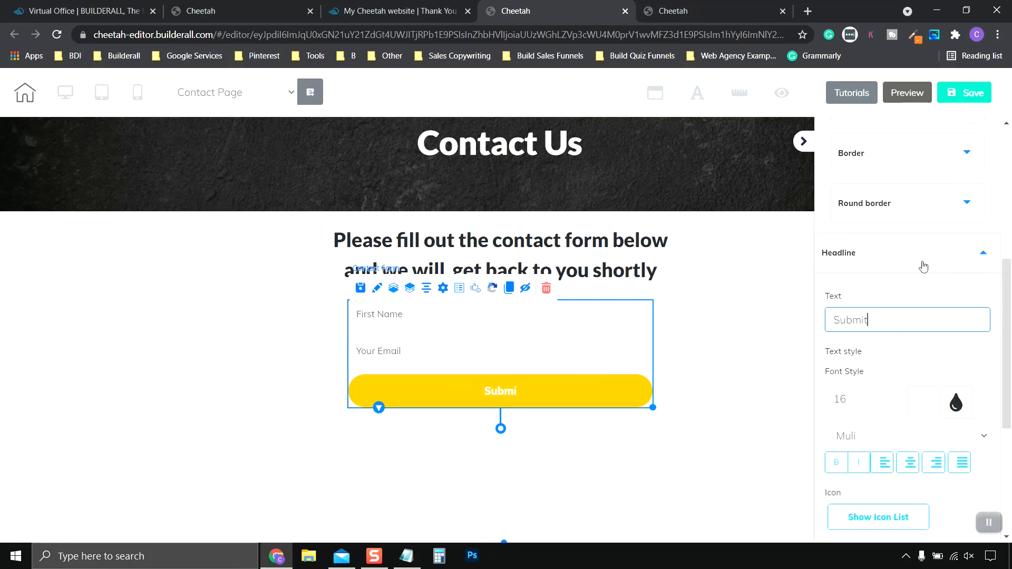
text(Question)
scroll(901, 338, down, 1)
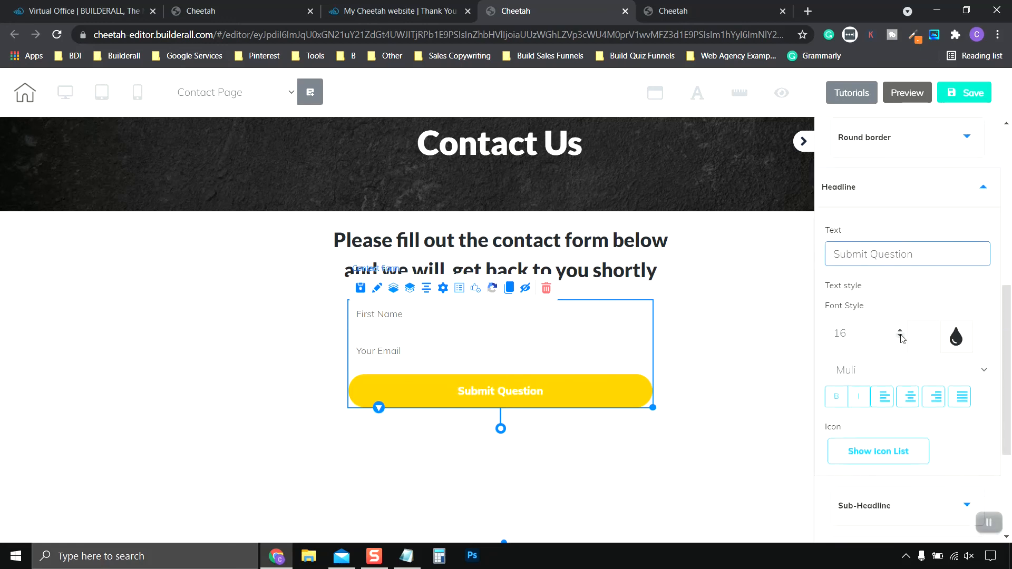
click(712, 370)
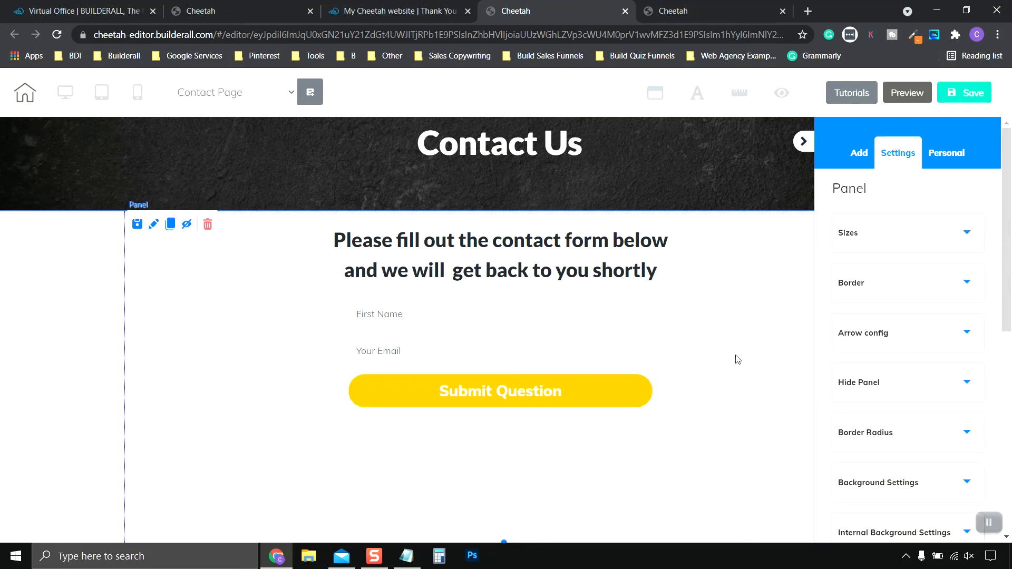
Step: Save the contact page and exit the editor to the site's page list
click(967, 94)
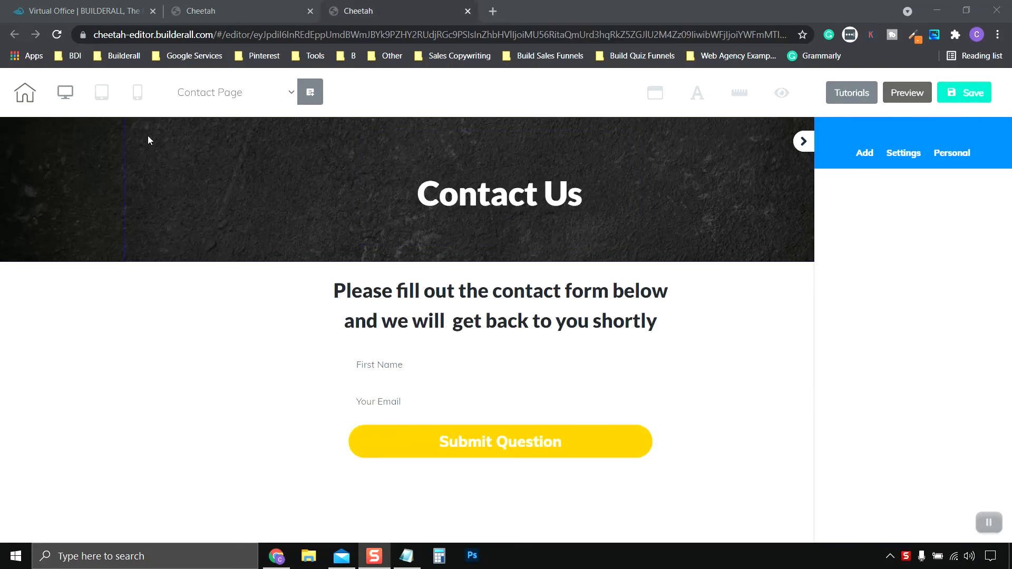
click(24, 95)
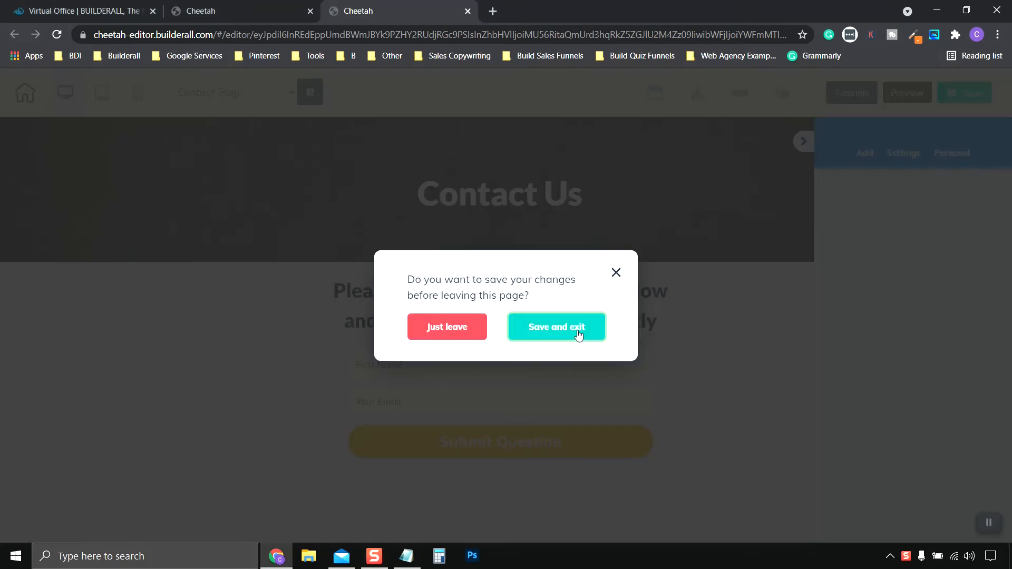
click(577, 330)
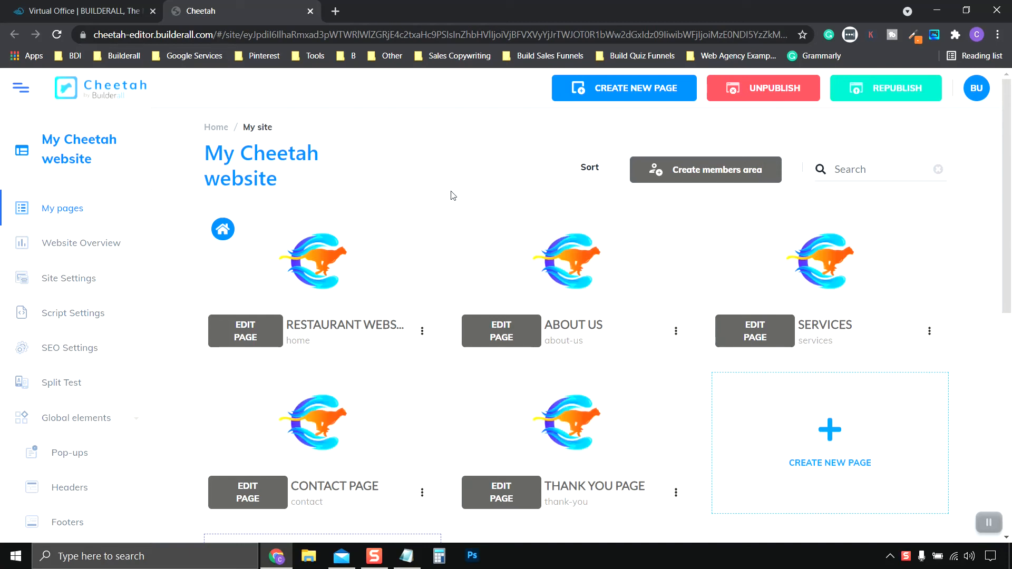
Step: Create a new global header named "Restaurant Header"
scroll(90, 255, down, 3)
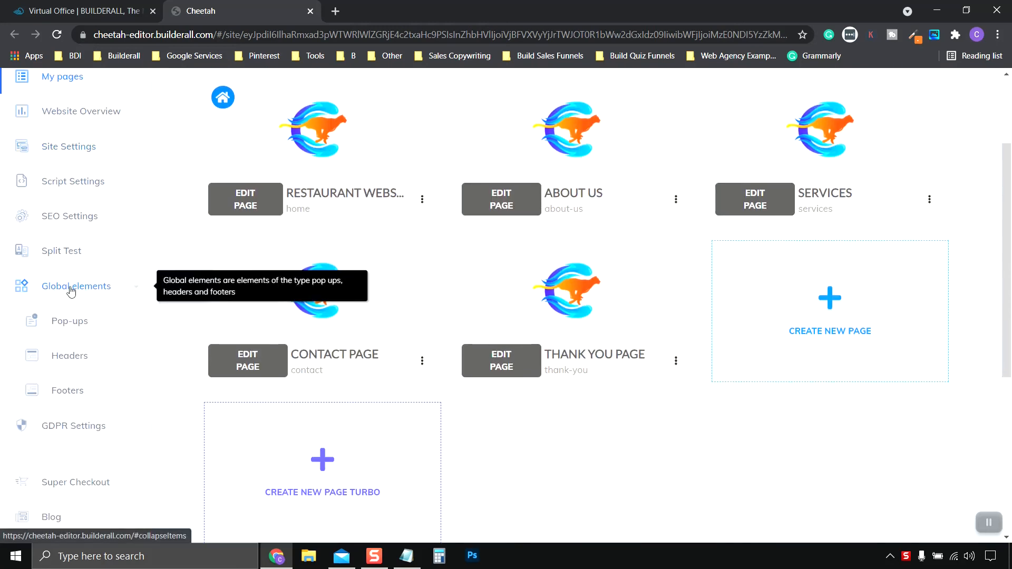
click(71, 290)
click(71, 290)
scroll(71, 293, down, 1)
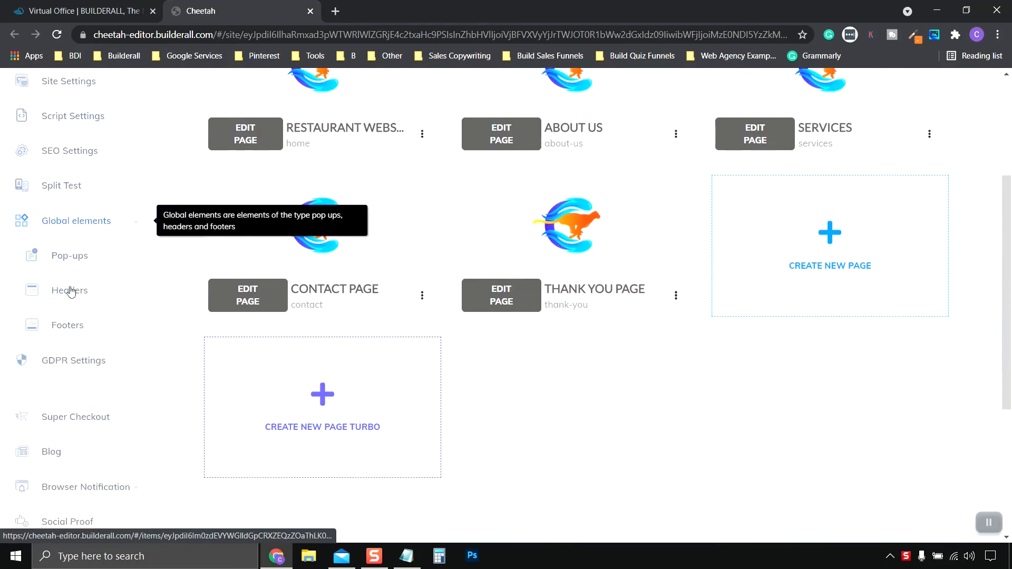
click(70, 295)
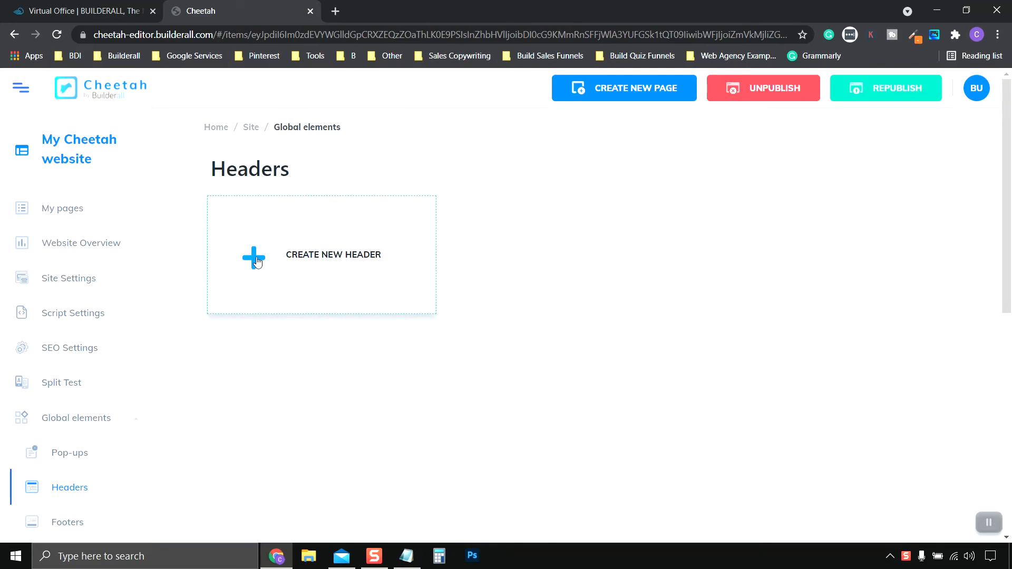
click(257, 262)
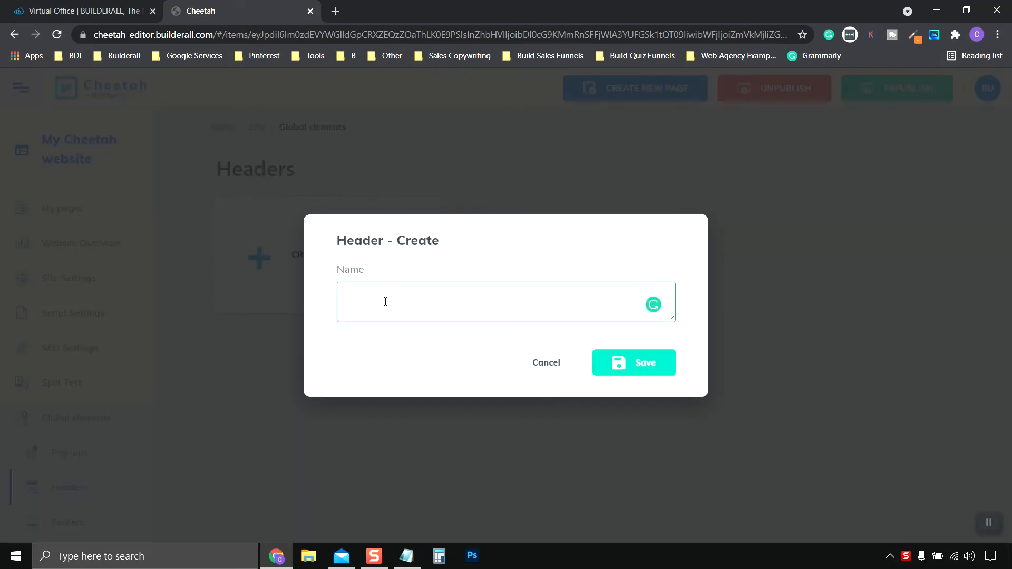
text(Restaurant)
click(640, 363)
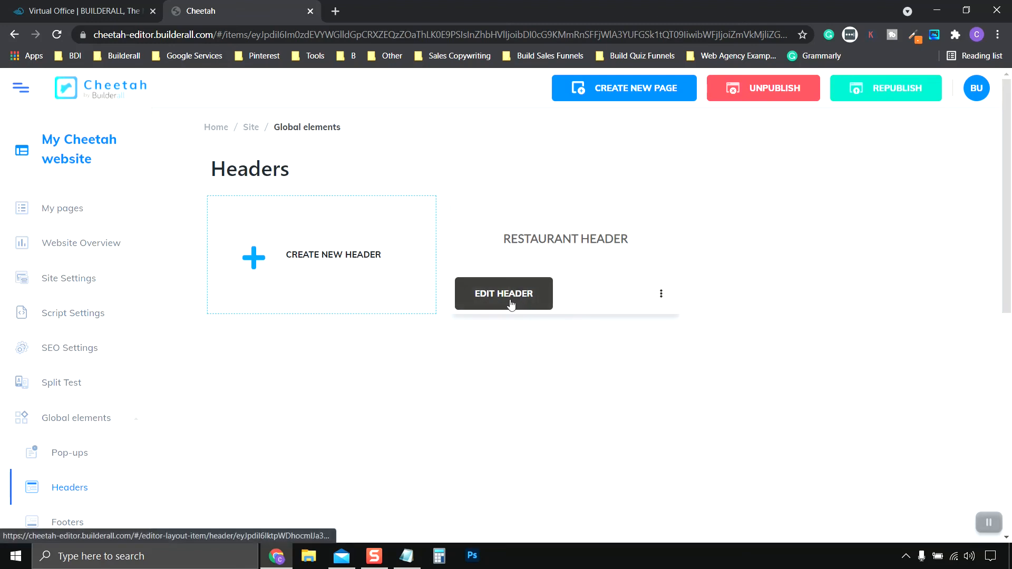
Step: Open the Restaurant Header for editing and add the ready-made Express Header panel to it
click(510, 305)
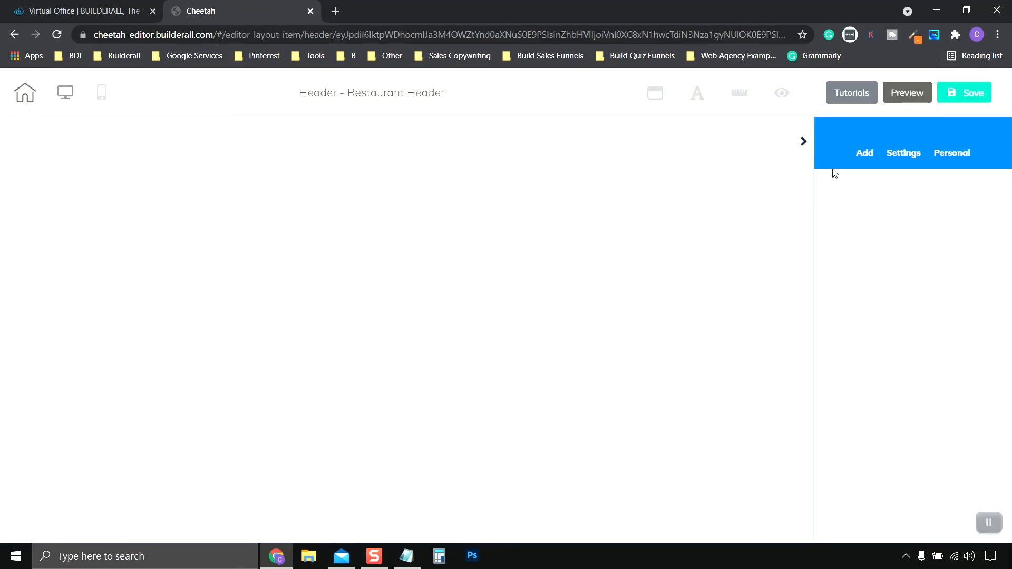
click(865, 154)
click(886, 195)
click(949, 192)
click(877, 195)
scroll(931, 285, down, 8)
scroll(930, 287, down, 5)
click(878, 311)
scroll(929, 294, down, 9)
scroll(929, 295, up, 5)
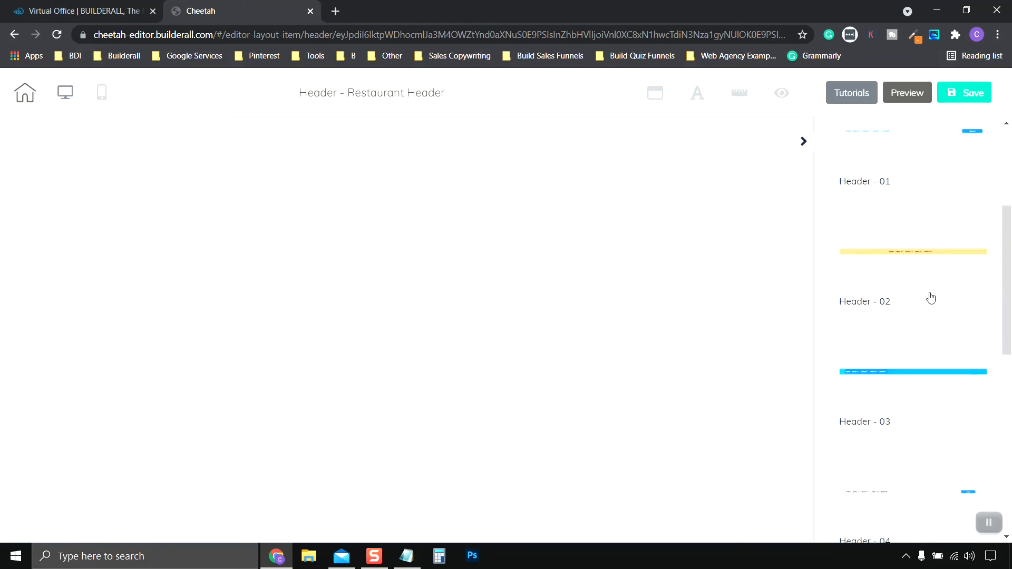
scroll(931, 298, down, 8)
click(930, 296)
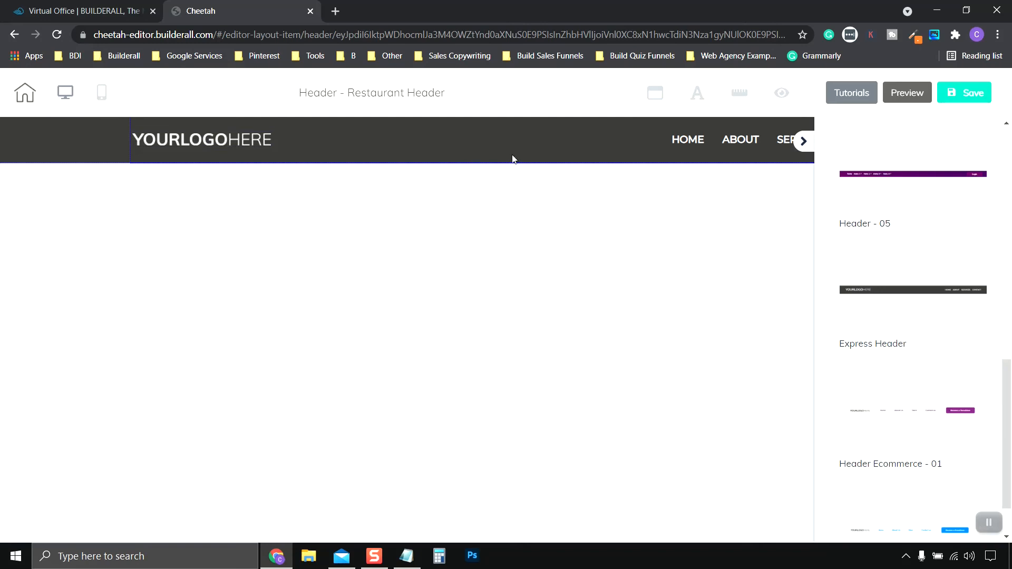
Step: Shift the header's navigation menu inside the content guides and delete the YOURLOGOHERE placeholder image
click(803, 142)
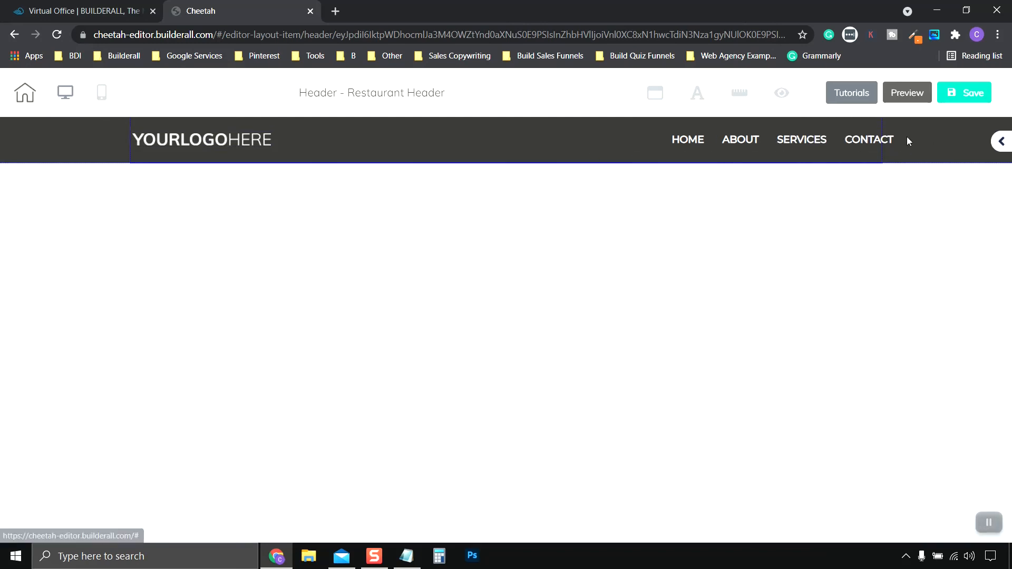
drag(860, 141, 823, 142)
click(264, 143)
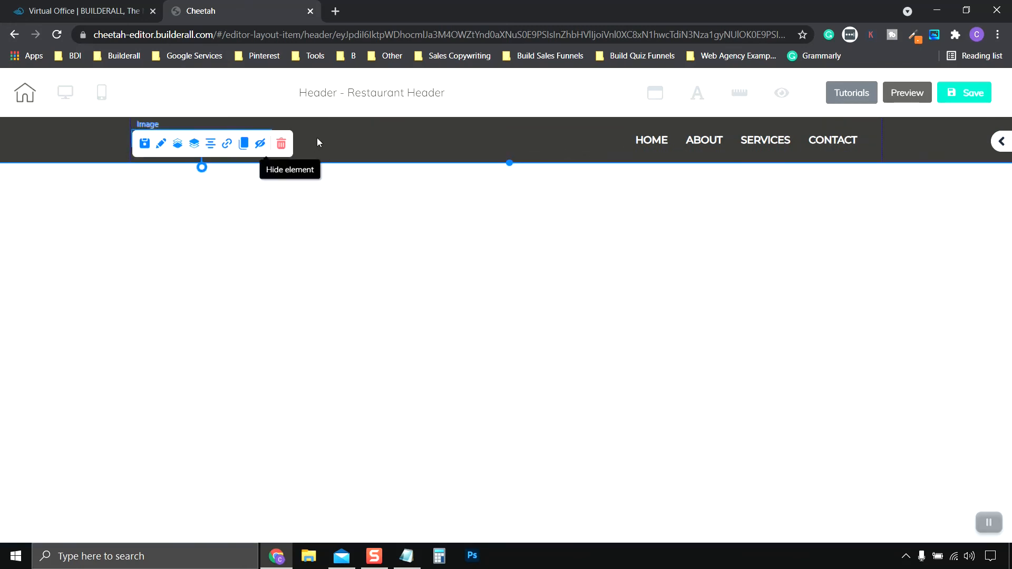
click(282, 145)
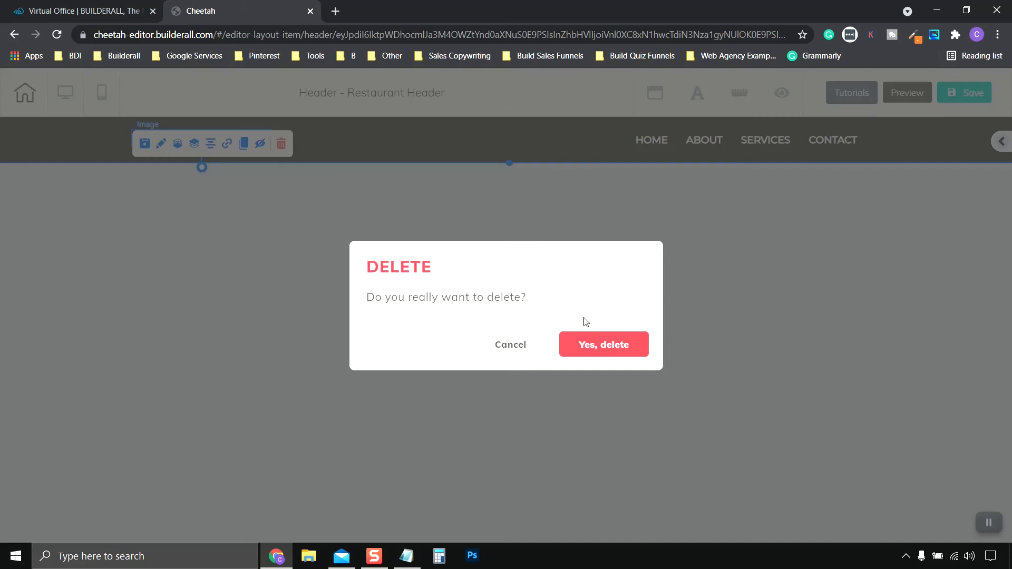
click(589, 341)
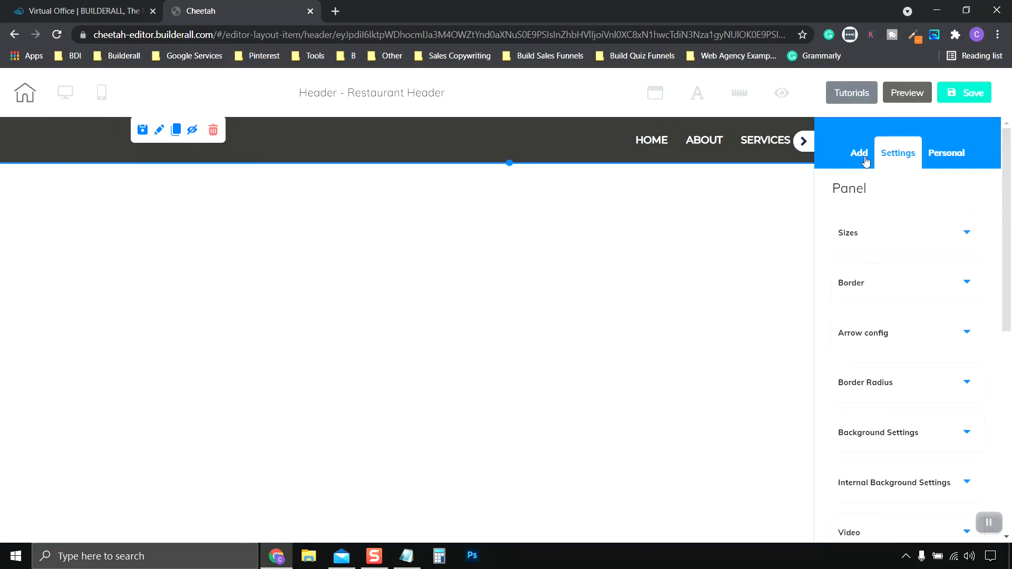
Step: Add a horizontal image element just below the header bar and shrink it to roughly logo size
click(866, 158)
click(946, 193)
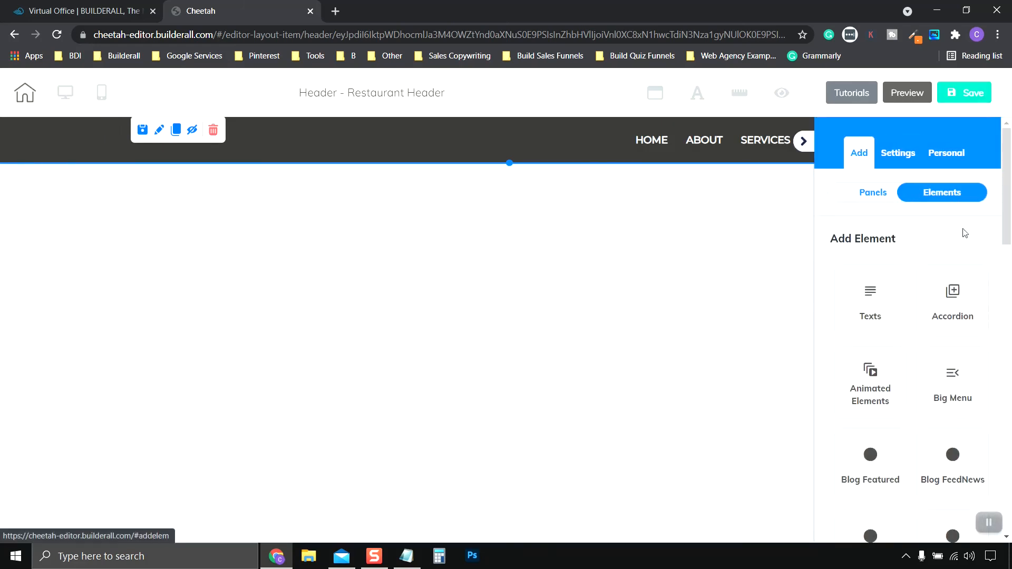
scroll(949, 210, down, 8)
click(958, 180)
drag(876, 436, 398, 266)
drag(459, 300, 390, 253)
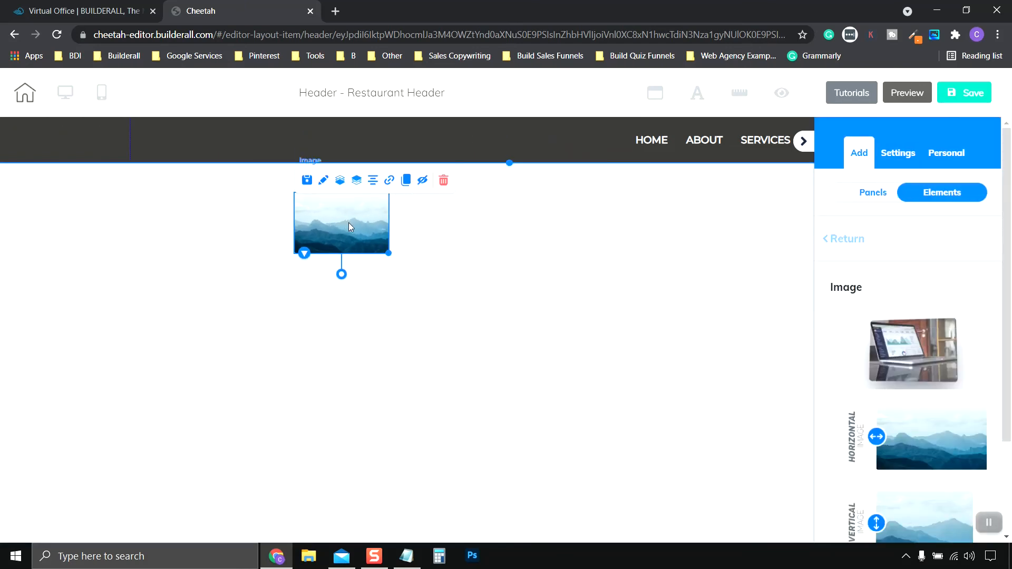
Step: Replace the placeholder mountain picture with the "golden flame logo" image from the user files
click(324, 181)
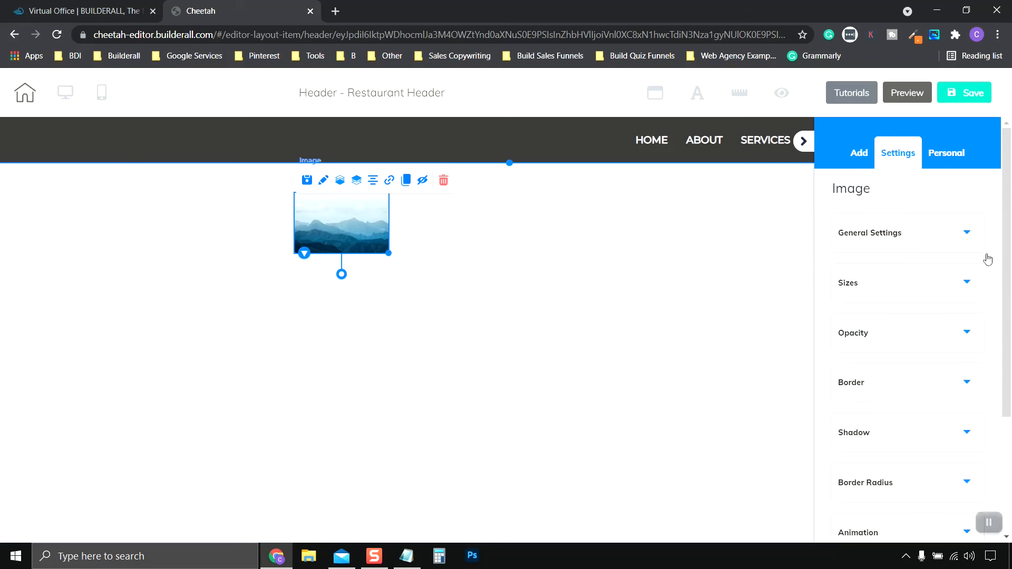
click(912, 247)
scroll(907, 354, down, 3)
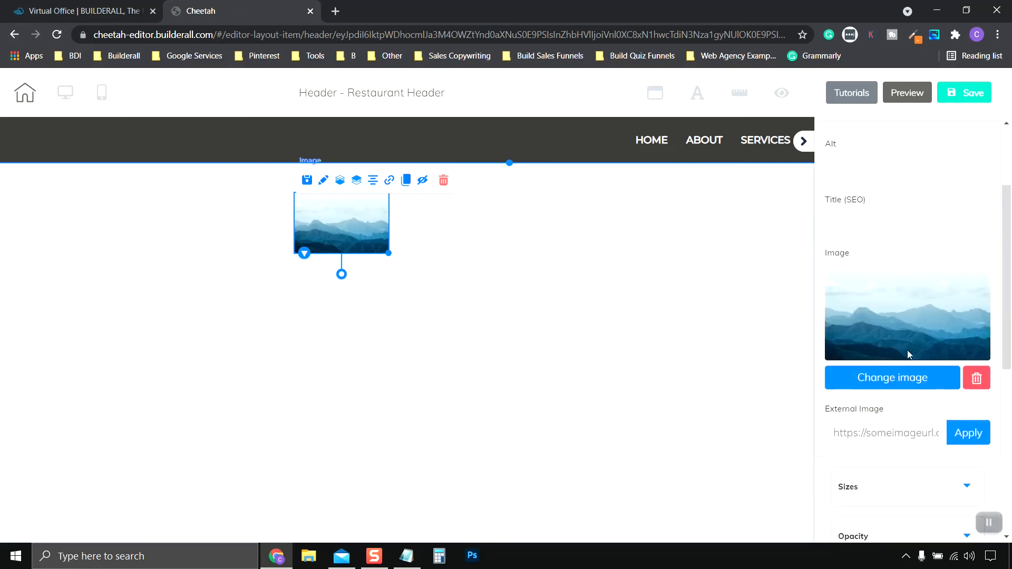
click(903, 385)
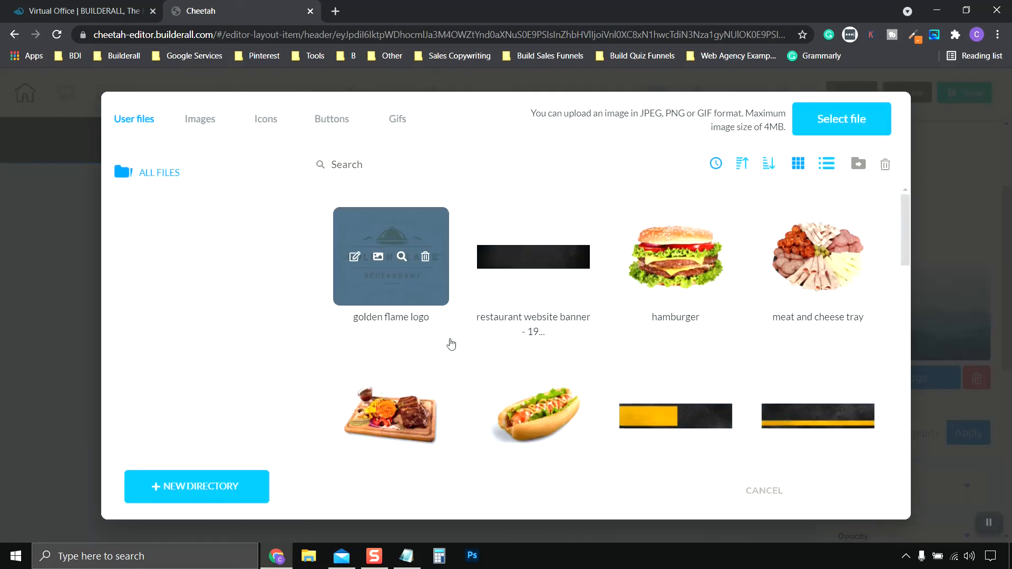
click(399, 297)
click(849, 489)
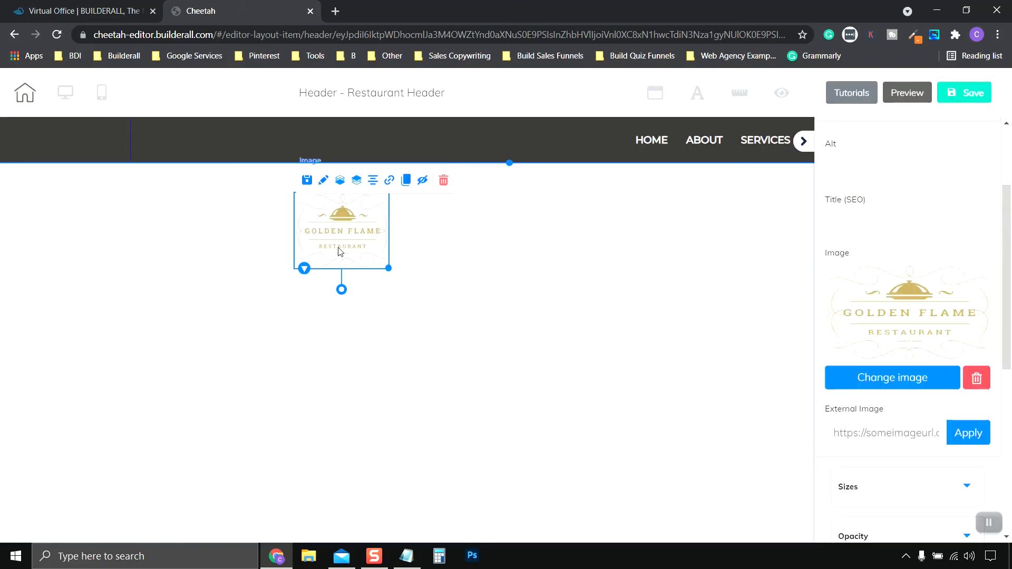
Step: Shrink the Golden Flame logo to fit and place it inside the dark header bar
click(202, 186)
drag(262, 210, 273, 142)
click(459, 143)
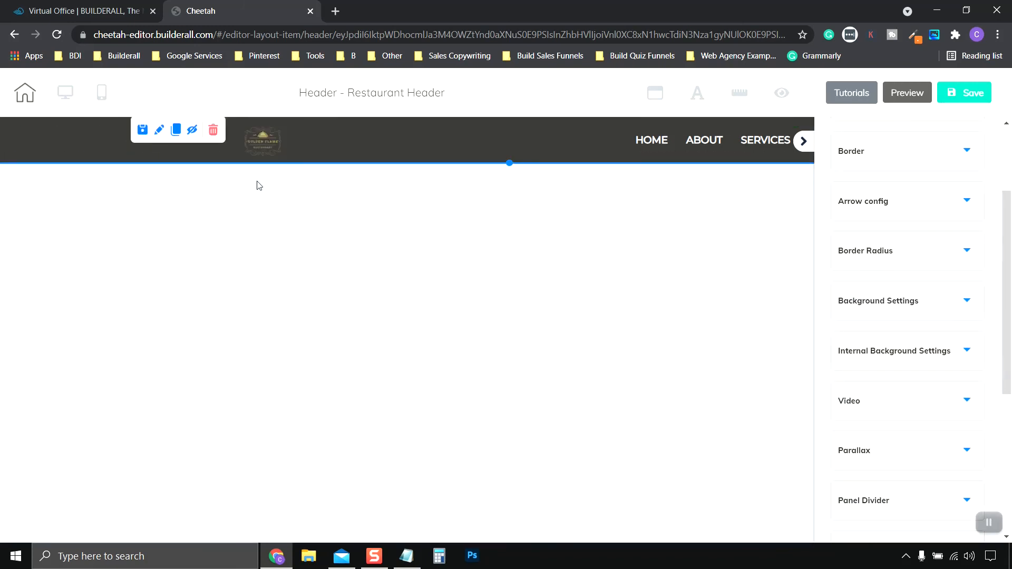
Step: Make the header panel taller, enlarge the logo against the content guide opposite the menu, and save the header
drag(509, 163, 508, 189)
click(278, 163)
drag(281, 157, 178, 170)
click(968, 101)
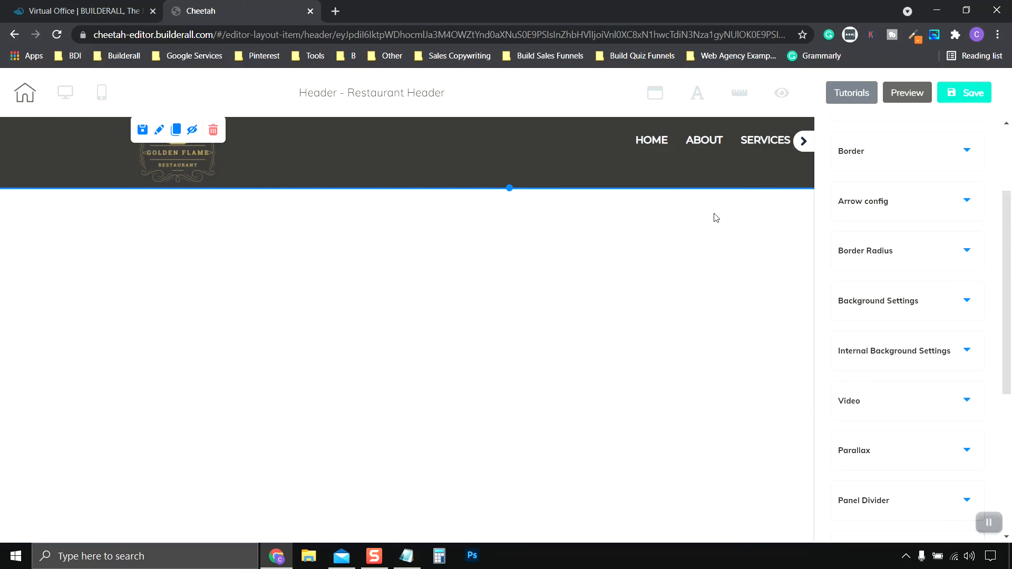
Step: Rename the ABOUT item of the header's navigation menu to ABOUT US, matching the site's page name
click(812, 145)
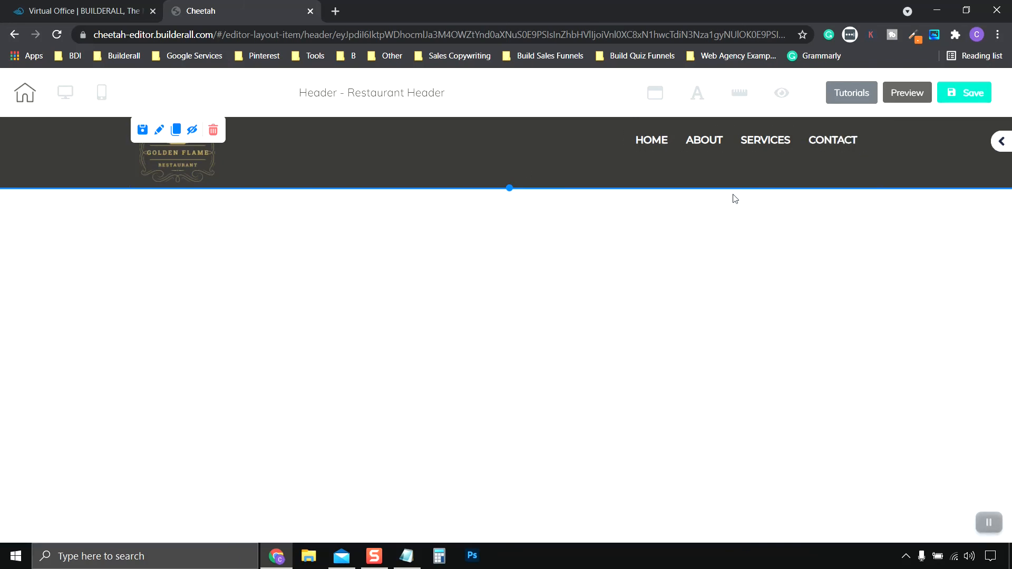
click(989, 523)
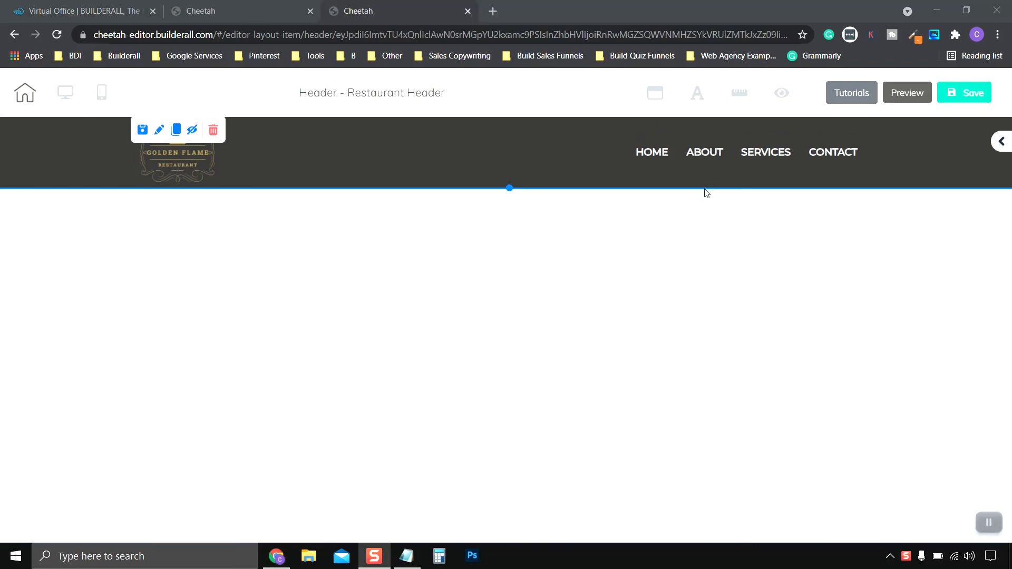
click(701, 158)
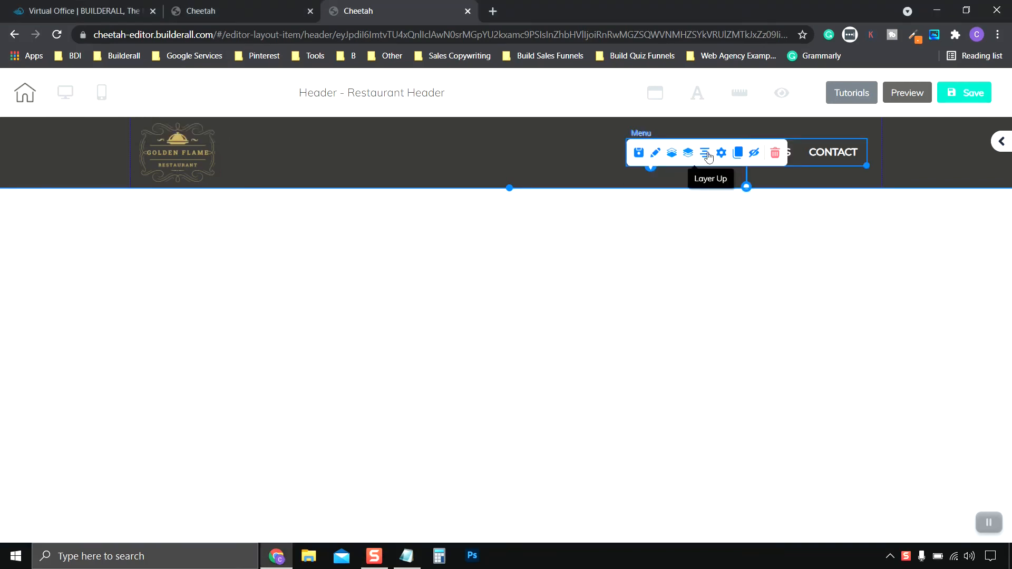
click(722, 154)
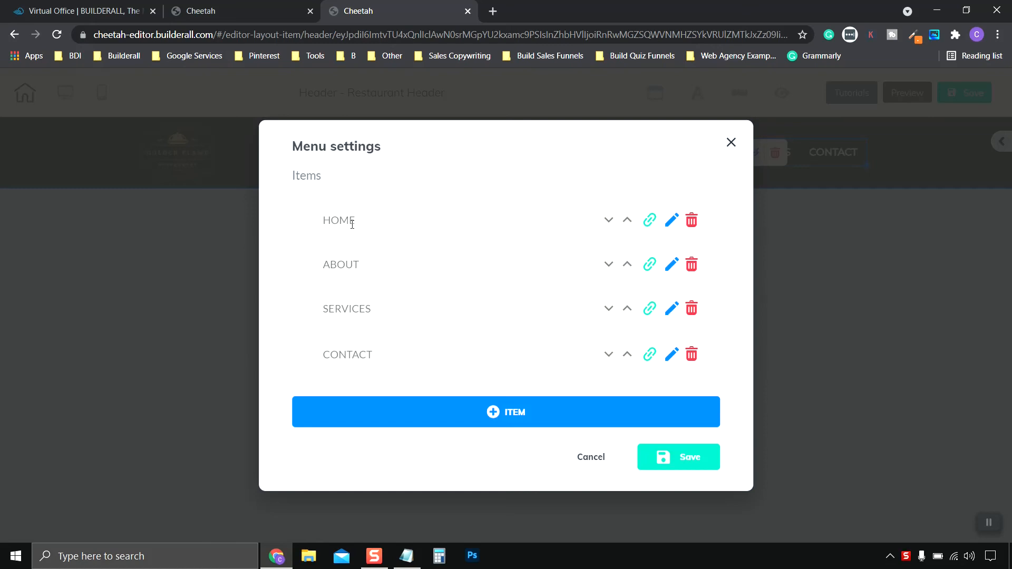
click(219, 9)
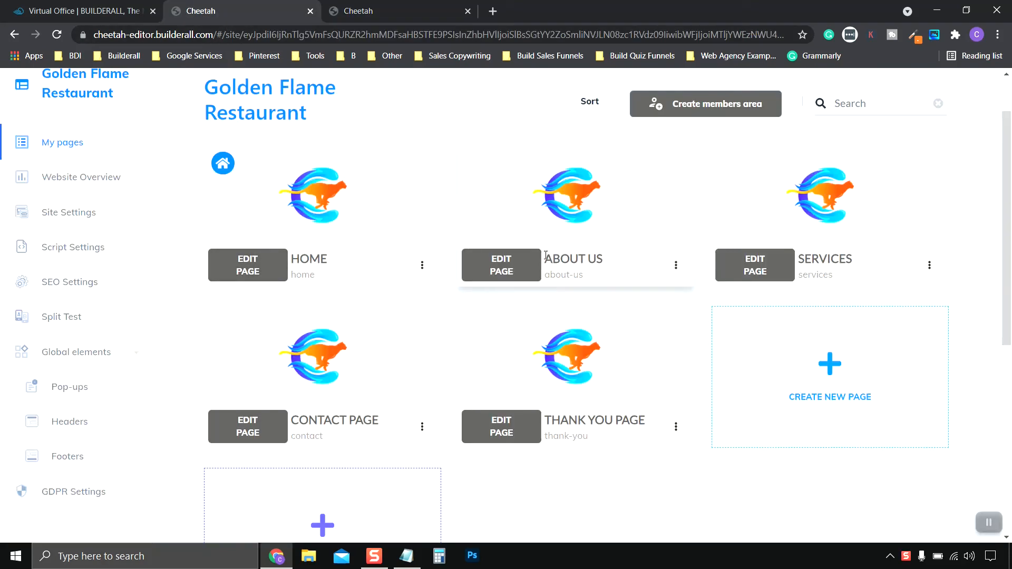
click(384, 11)
click(675, 269)
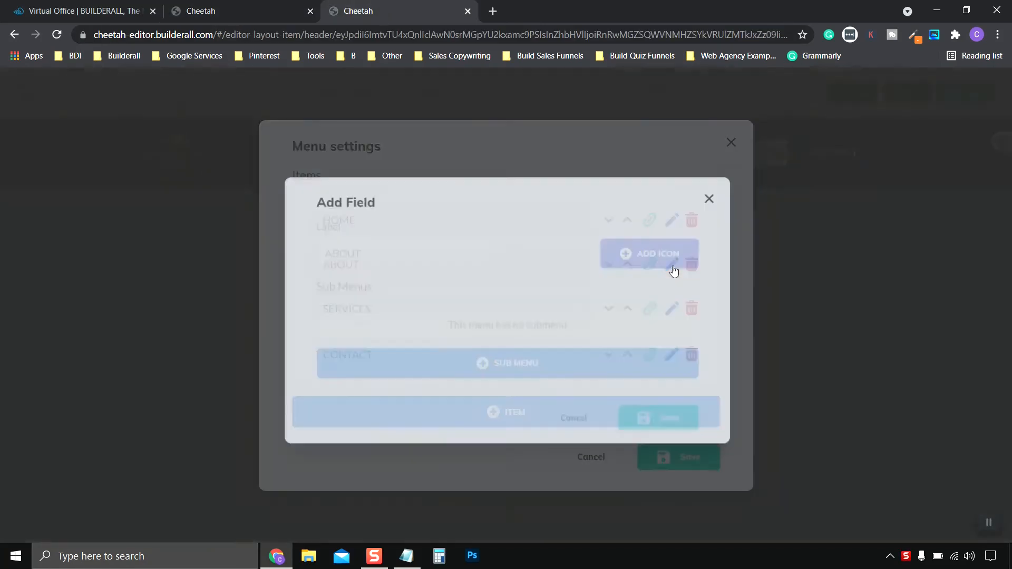
click(400, 258)
text(US)
click(666, 417)
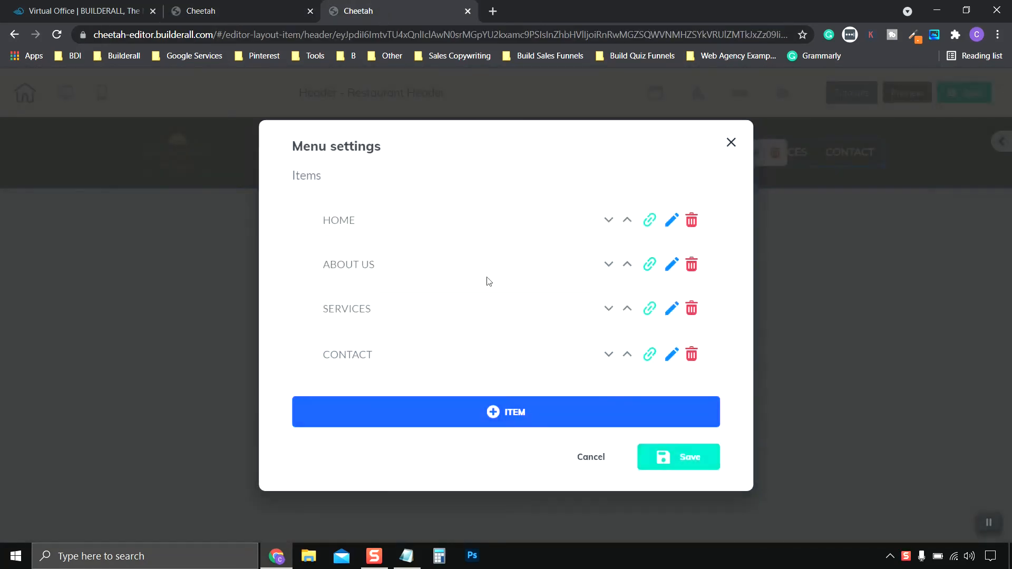
Step: Check the site's page list and rename the menu's CONTACT item to CONTACT US
click(218, 11)
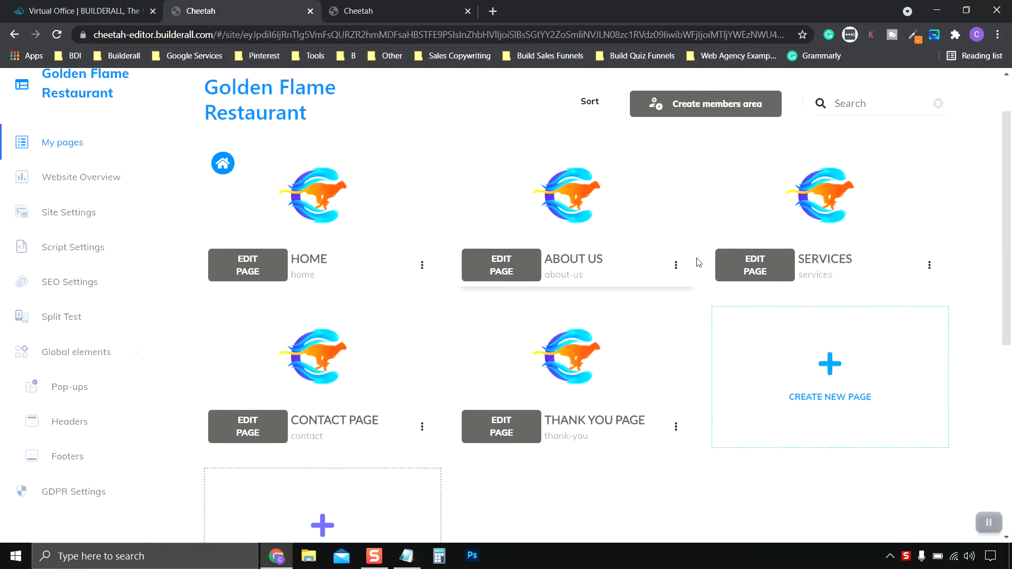
key(ctrl+Tab)
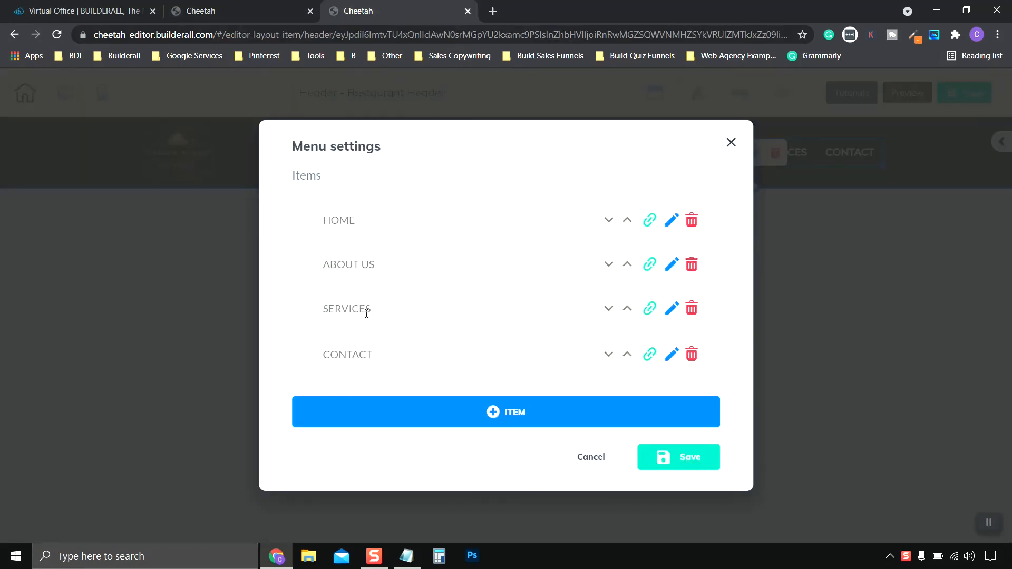
click(254, 8)
click(393, 9)
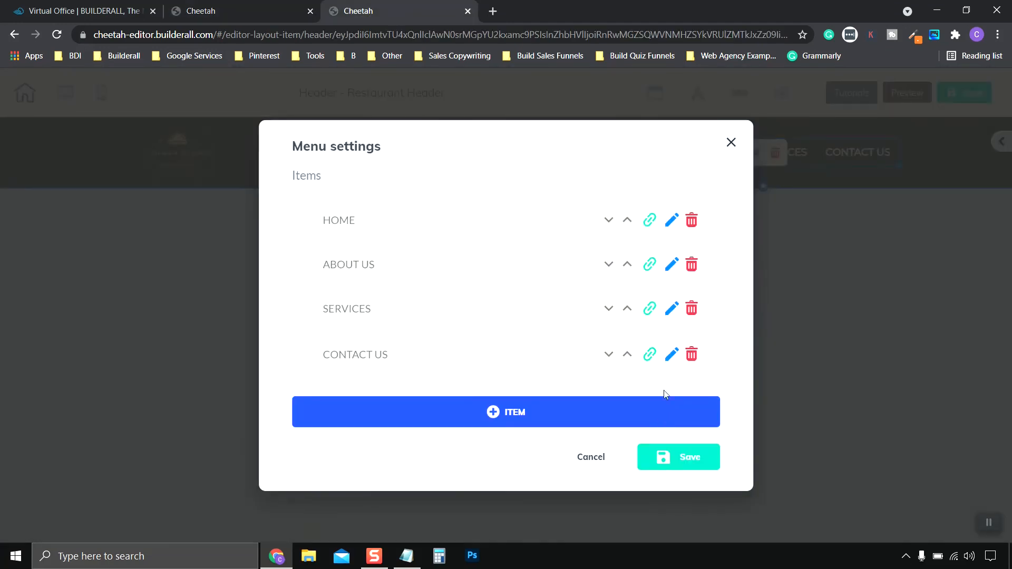
Step: Link the HOME menu item to the Home page, opening in the same tab, and save the link
click(650, 221)
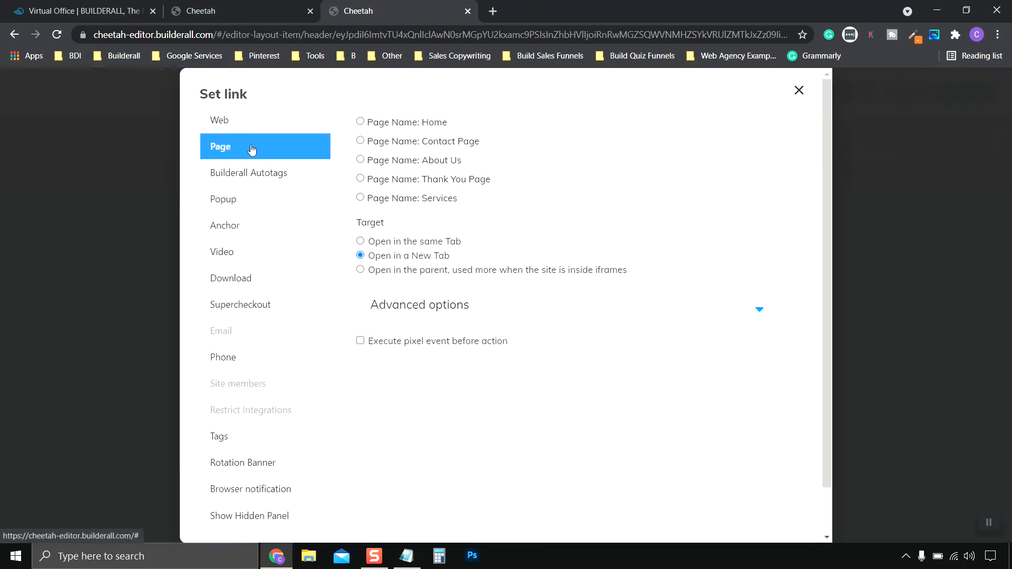
click(360, 121)
click(361, 241)
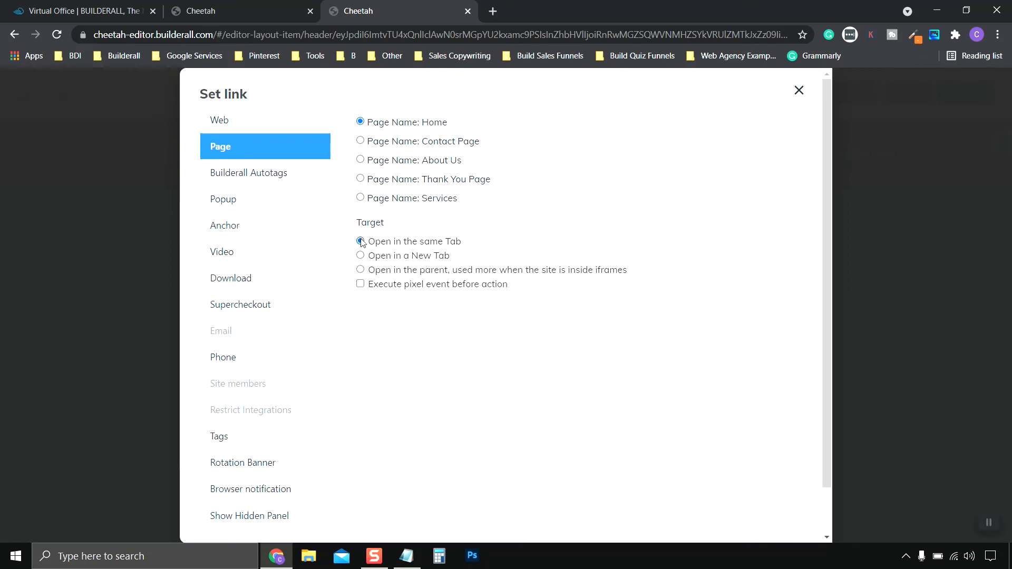
scroll(798, 532, down, 2)
click(764, 505)
Step: Link the ABOUT US menu item to the About Us page, opening in the same tab, and save the link
click(650, 266)
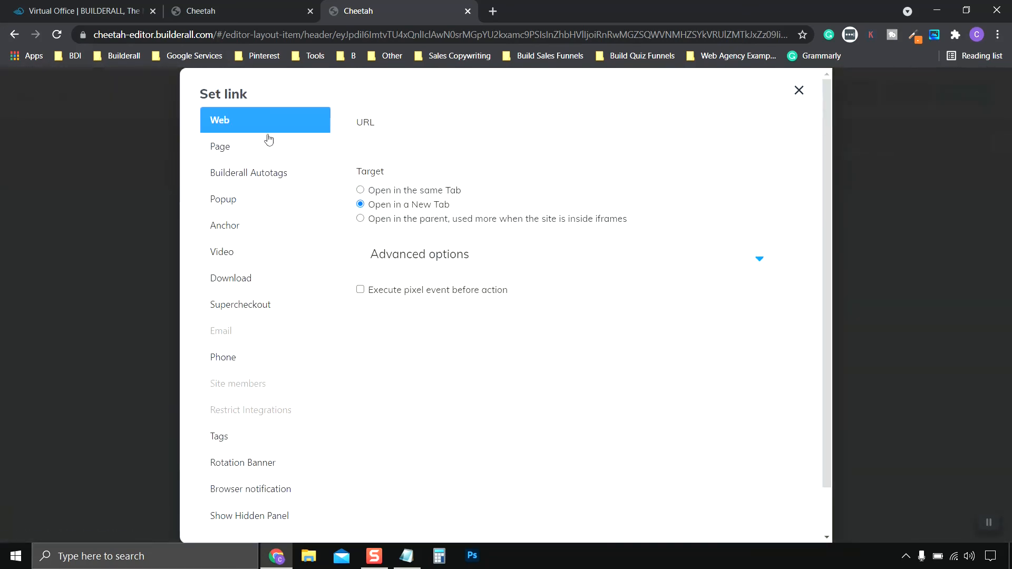
click(265, 147)
click(360, 241)
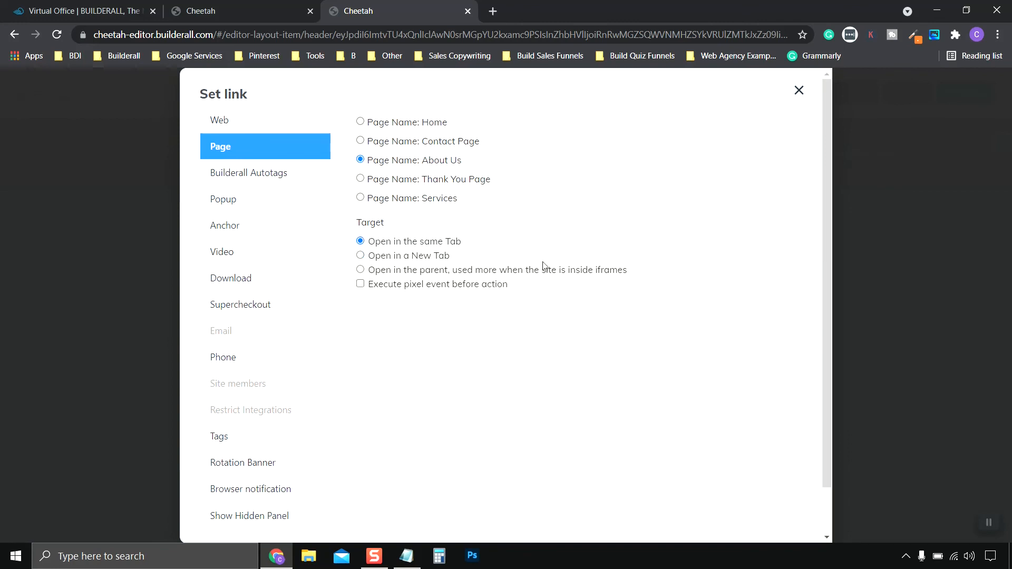
scroll(764, 506, down, 2)
click(765, 505)
Step: Link the SERVICES menu item to the Services page, opening in the same tab, and save the link
click(651, 311)
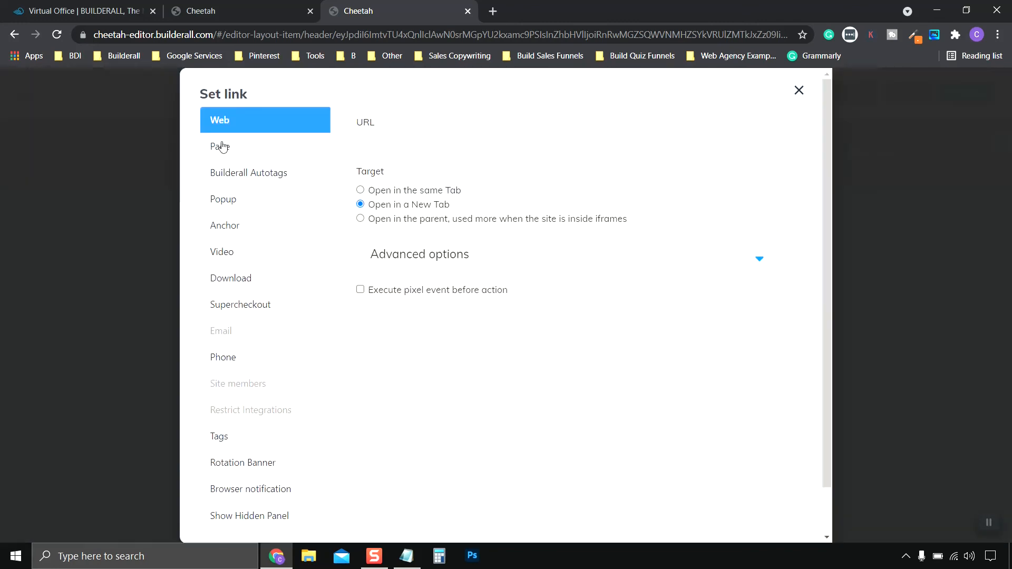
click(220, 147)
click(360, 198)
click(365, 241)
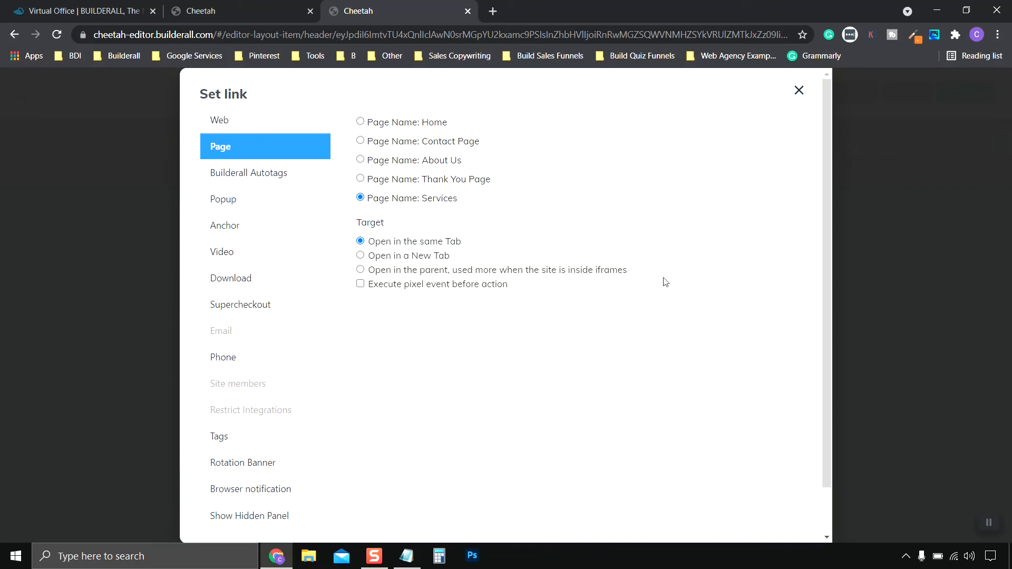
scroll(665, 282, down, 1)
click(772, 506)
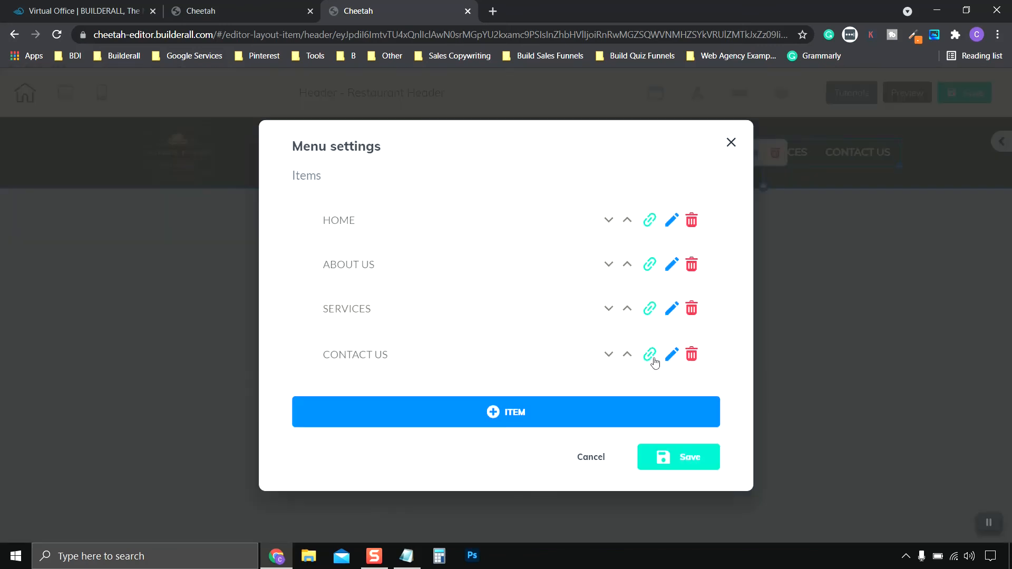
Step: Link the CONTACT US menu item to the Contact Page, opening in the same tab, and save the link
click(651, 356)
click(239, 151)
click(361, 141)
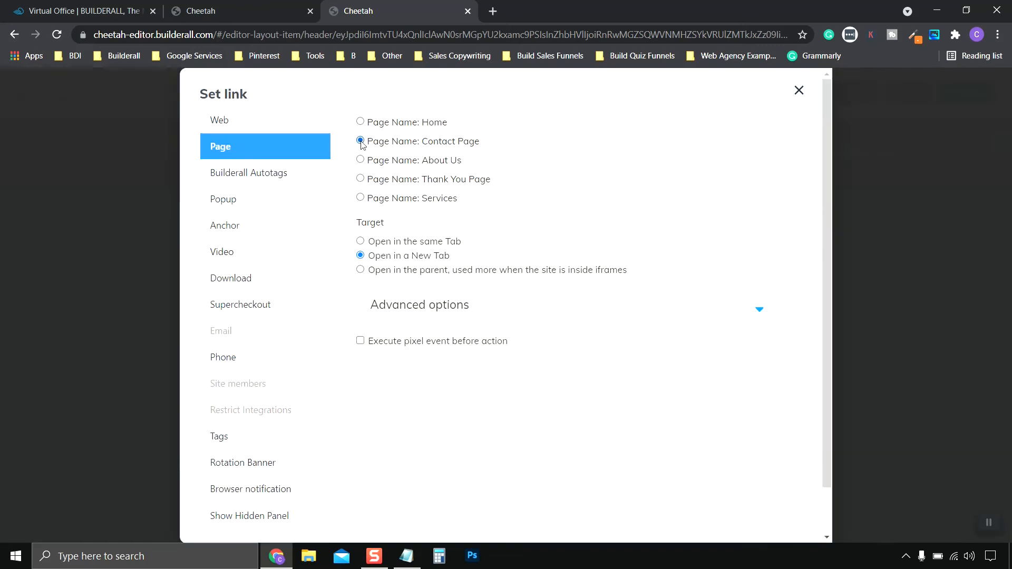
click(360, 242)
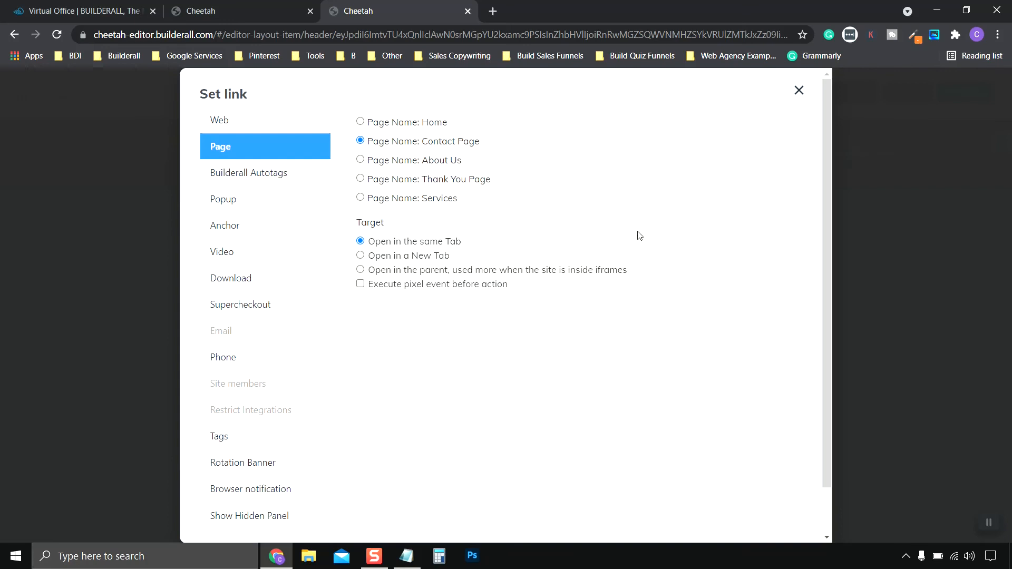
click(361, 257)
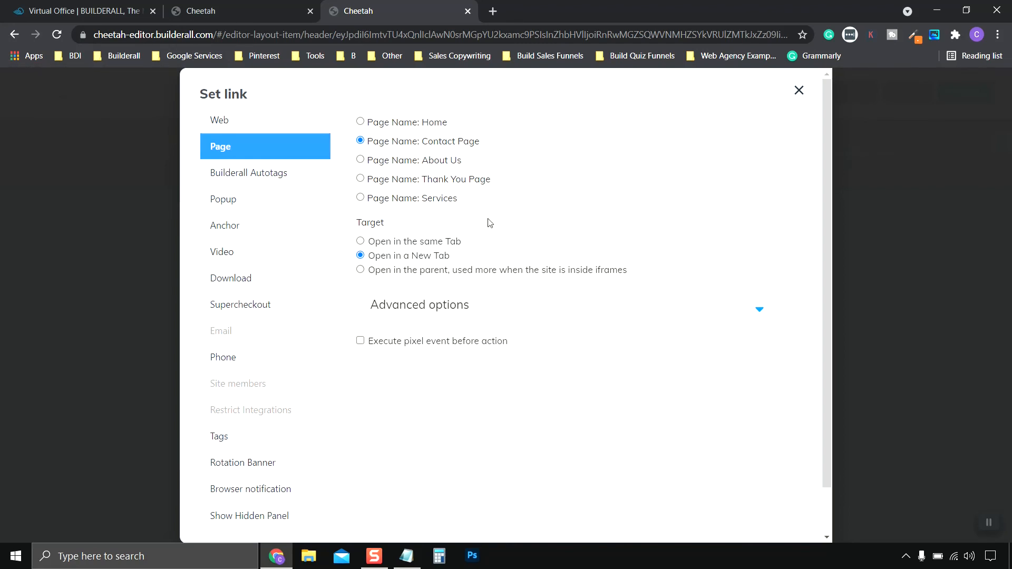
click(361, 242)
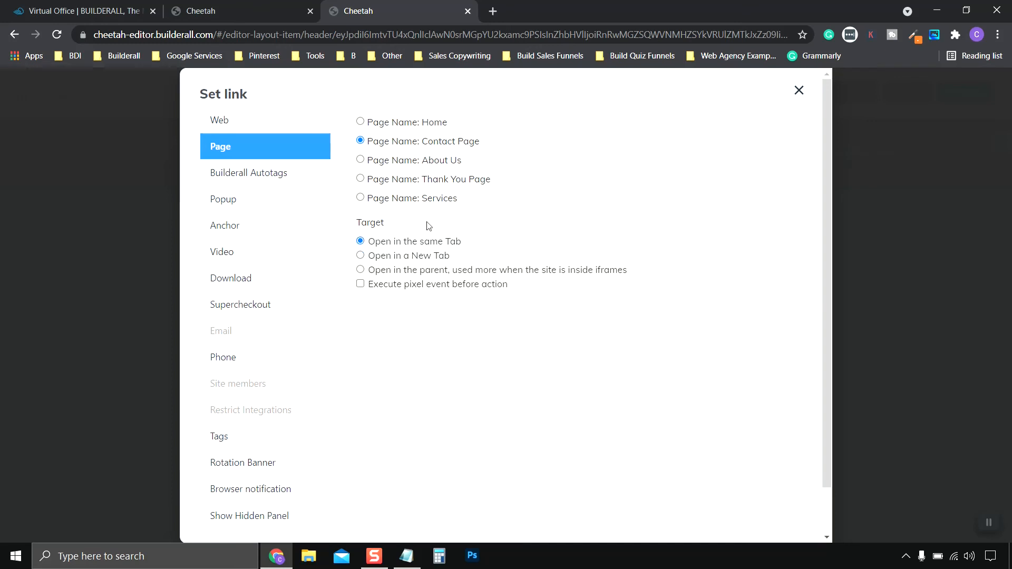
scroll(608, 350, down, 2)
click(765, 513)
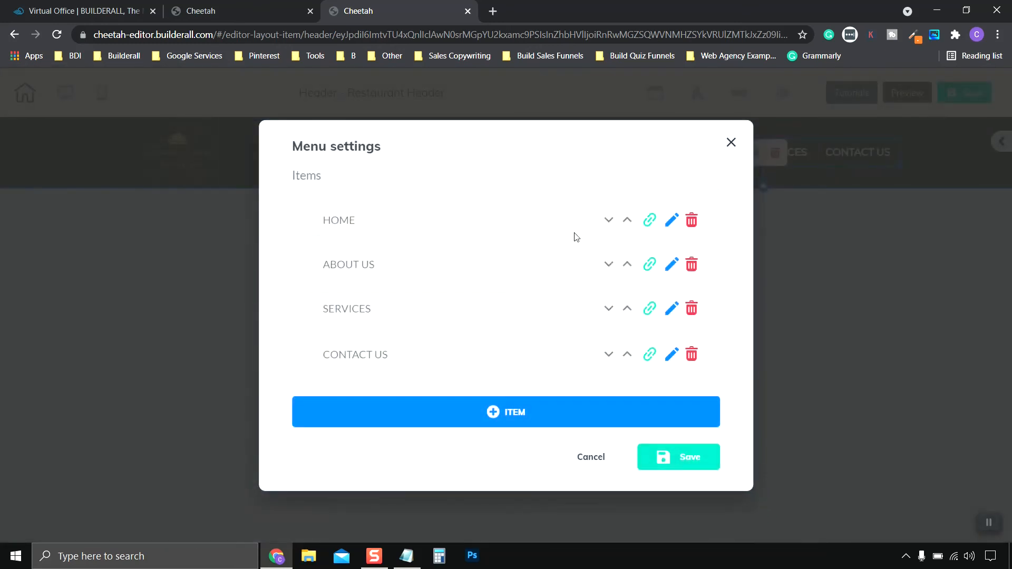
Step: Save the menu settings and the header, and close the header editor to return to the site's page list
click(681, 456)
click(972, 97)
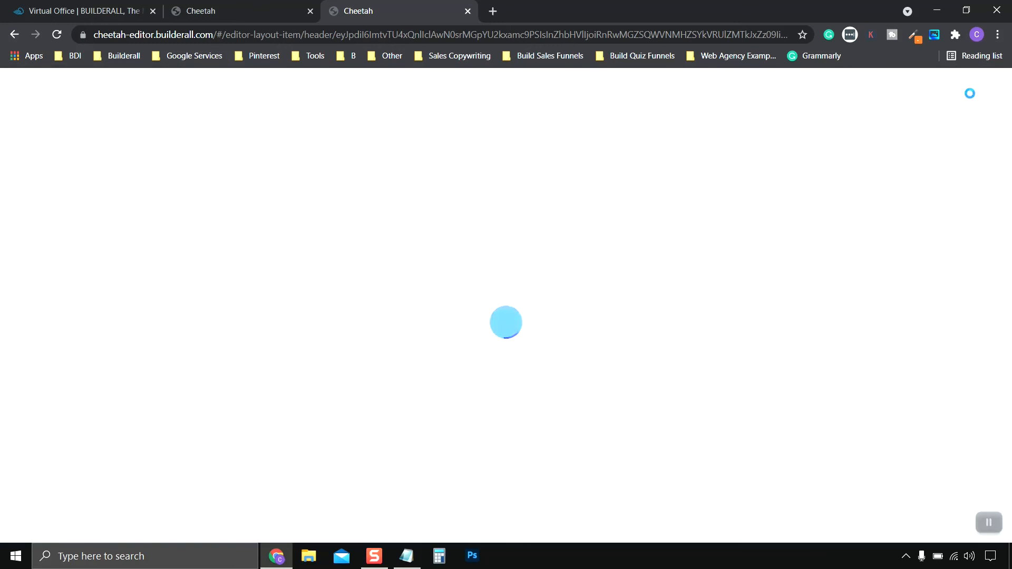
click(202, 11)
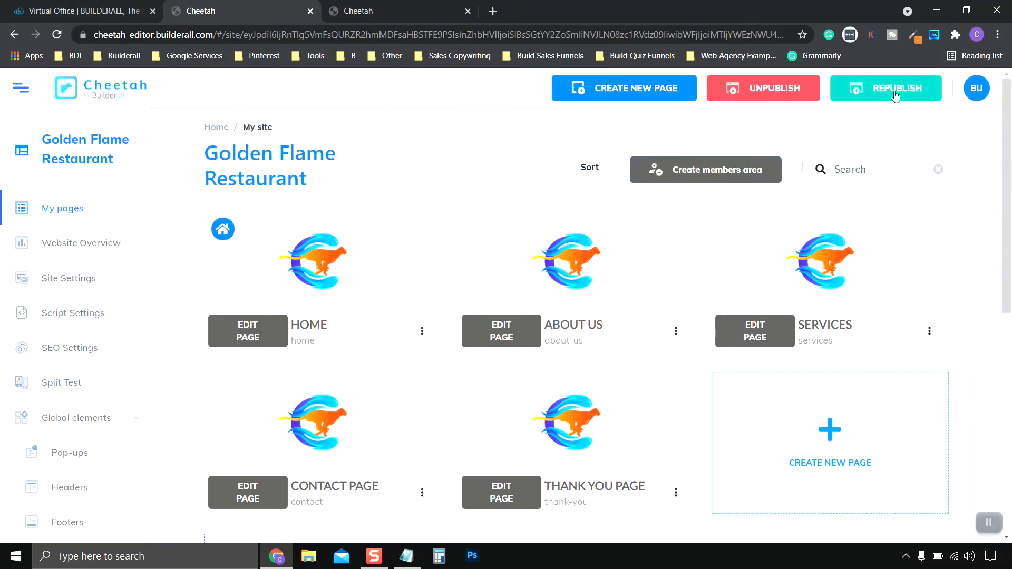
click(359, 10)
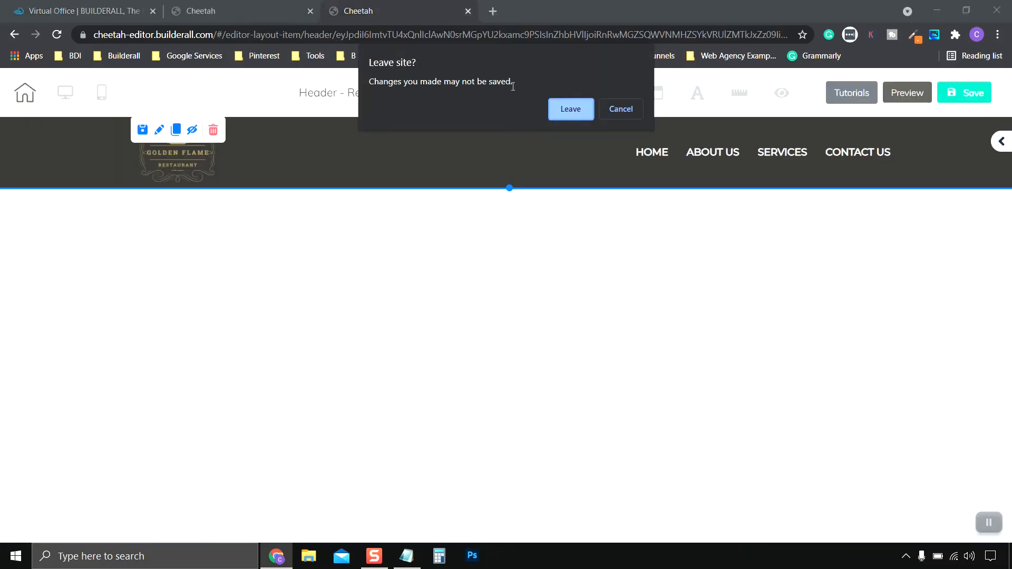
click(570, 111)
Step: In the Home page's settings, choose Restaurant Header for both desktop and mobile, and save
scroll(371, 358, down, 1)
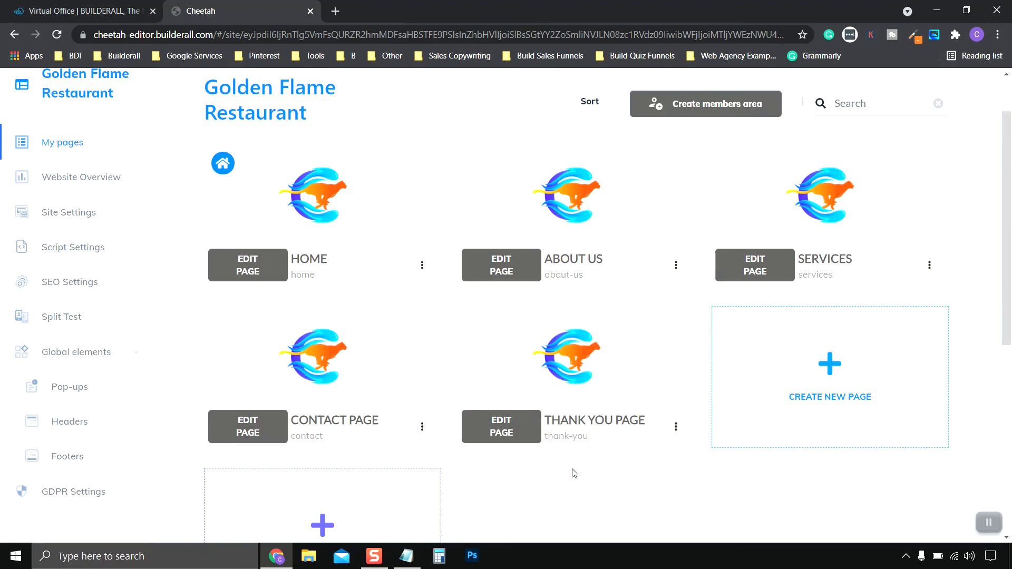
click(422, 266)
click(340, 299)
scroll(462, 310, down, 20)
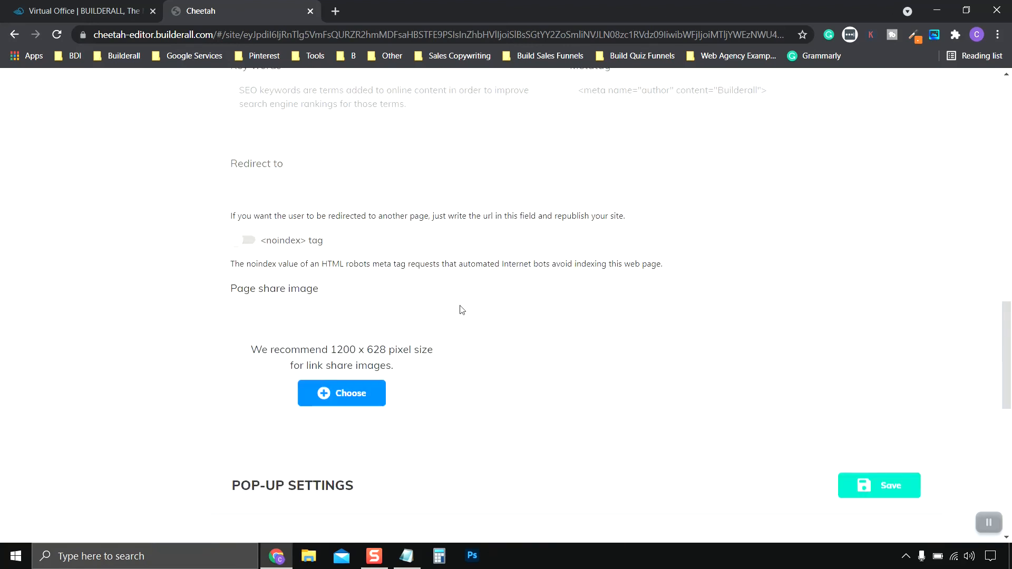
scroll(461, 310, down, 4)
click(542, 280)
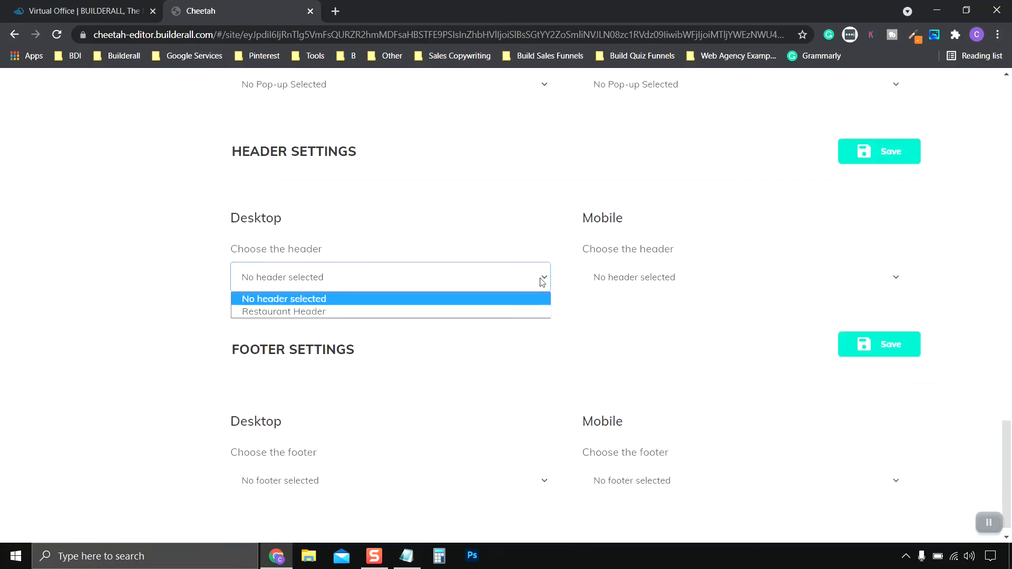
click(305, 314)
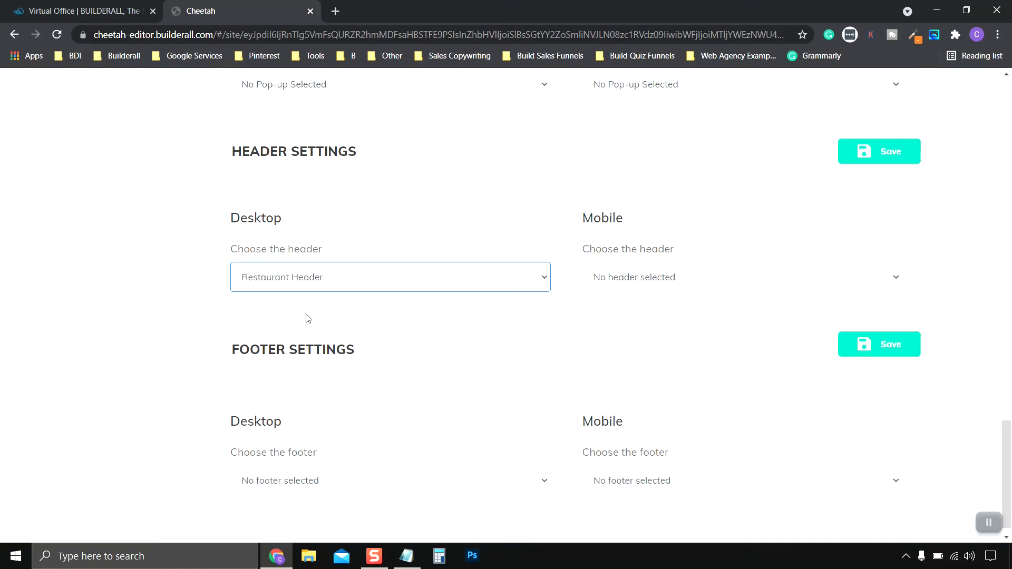
click(712, 284)
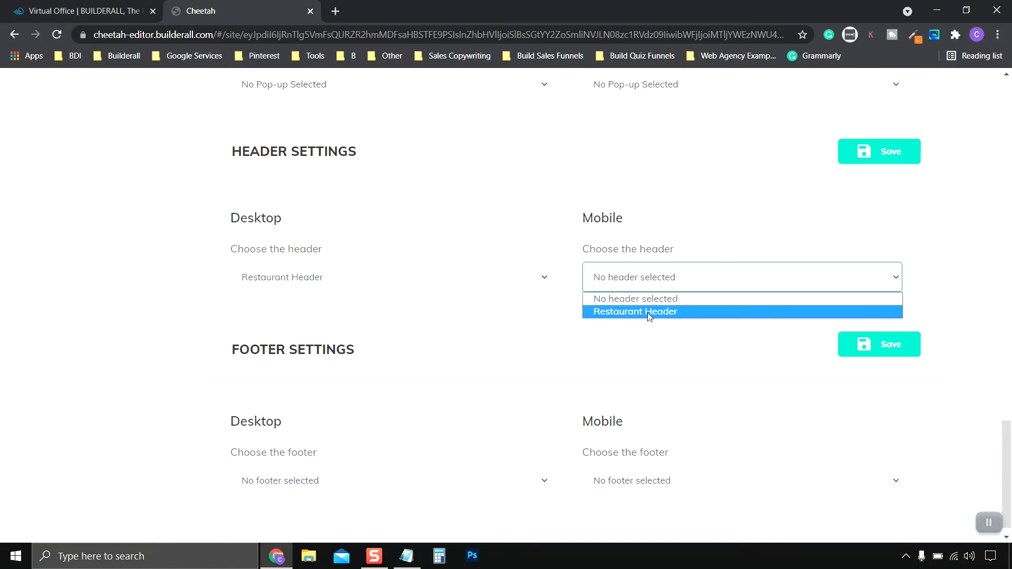
click(648, 312)
click(852, 353)
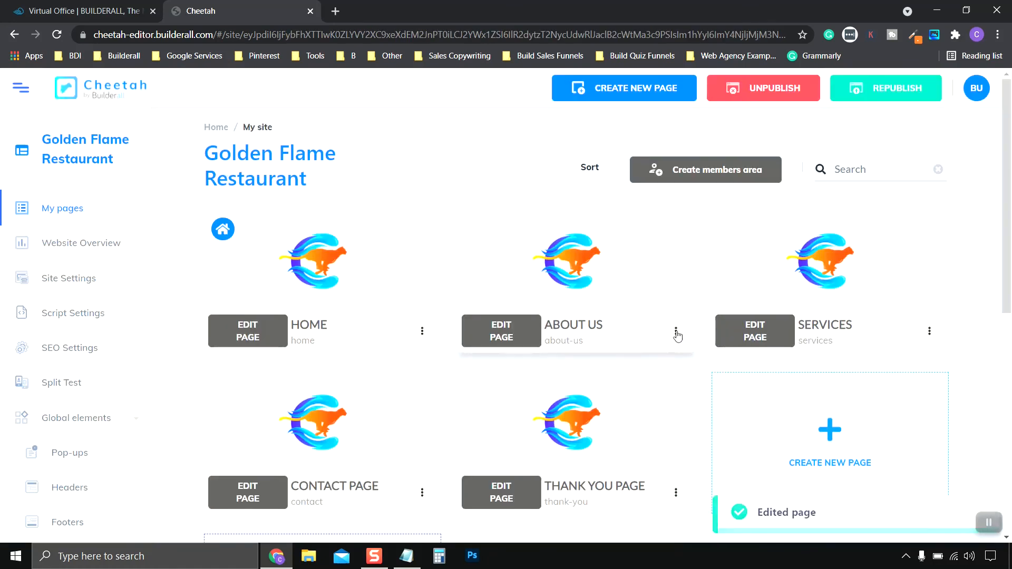
Step: In the About Us page's settings, choose Restaurant Header for both desktop and mobile, and save
click(677, 333)
click(602, 367)
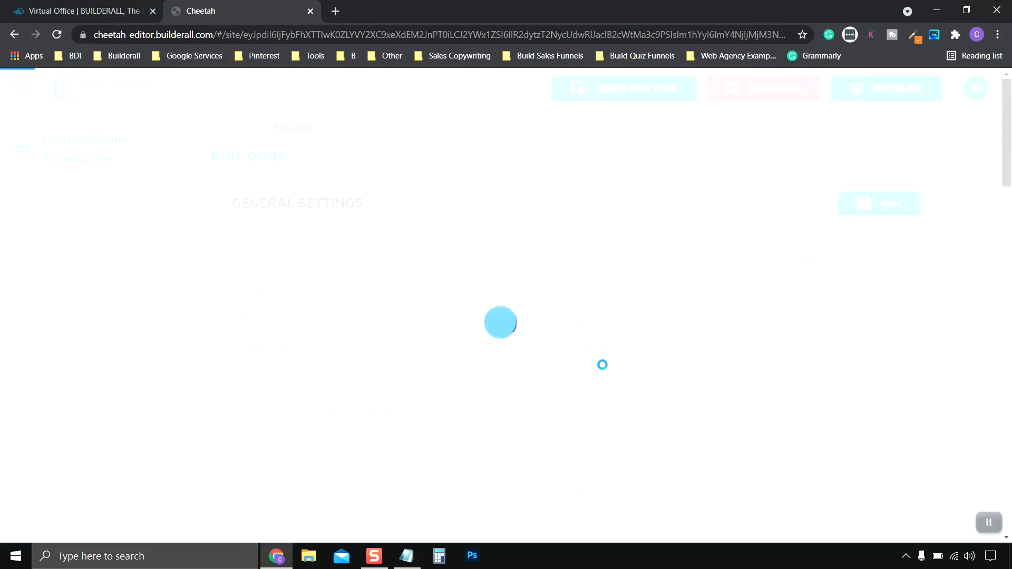
scroll(337, 287, down, 15)
click(335, 287)
click(315, 311)
click(761, 278)
click(762, 312)
click(886, 348)
Step: Apply the Restaurant Header in the Services page's settings and republish the site
click(929, 332)
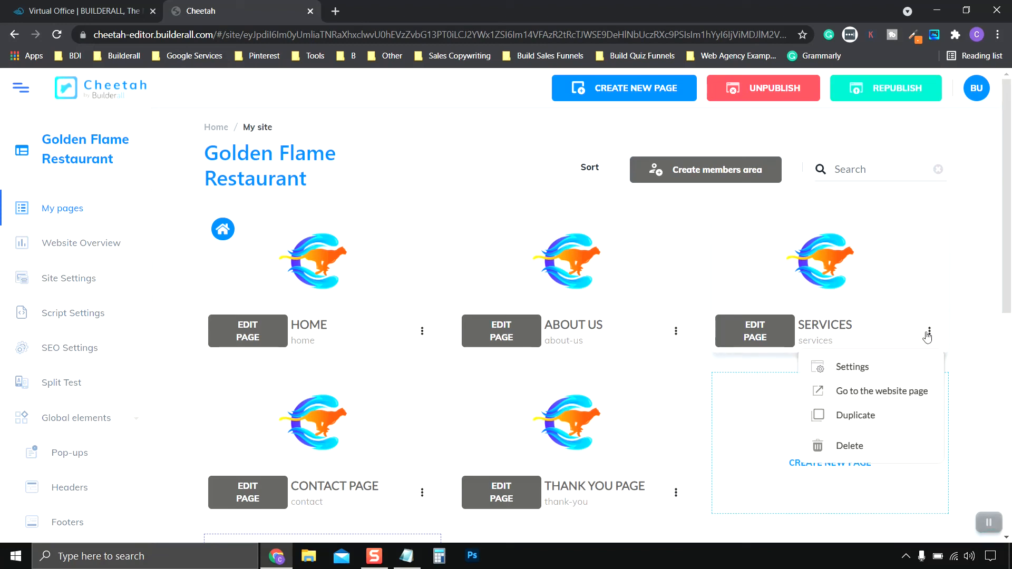
click(856, 365)
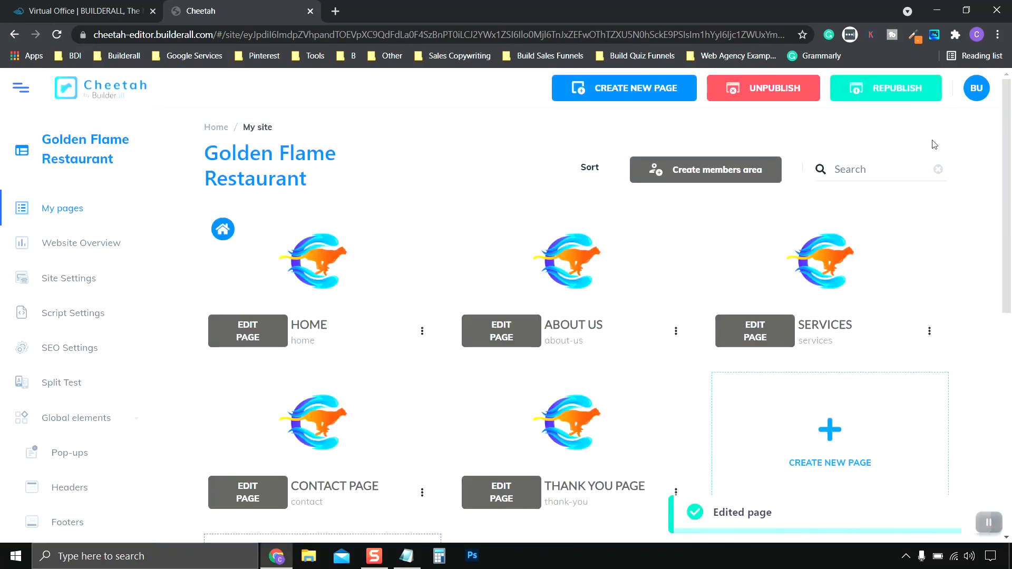
click(885, 88)
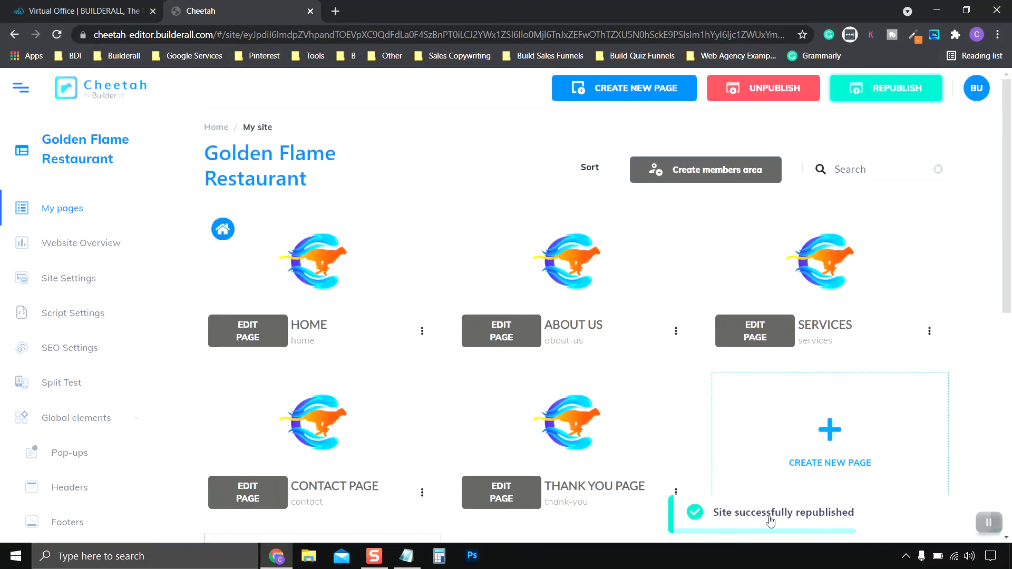
Step: Open the published Home page of the restaurant site from the page list
scroll(710, 478, down, 3)
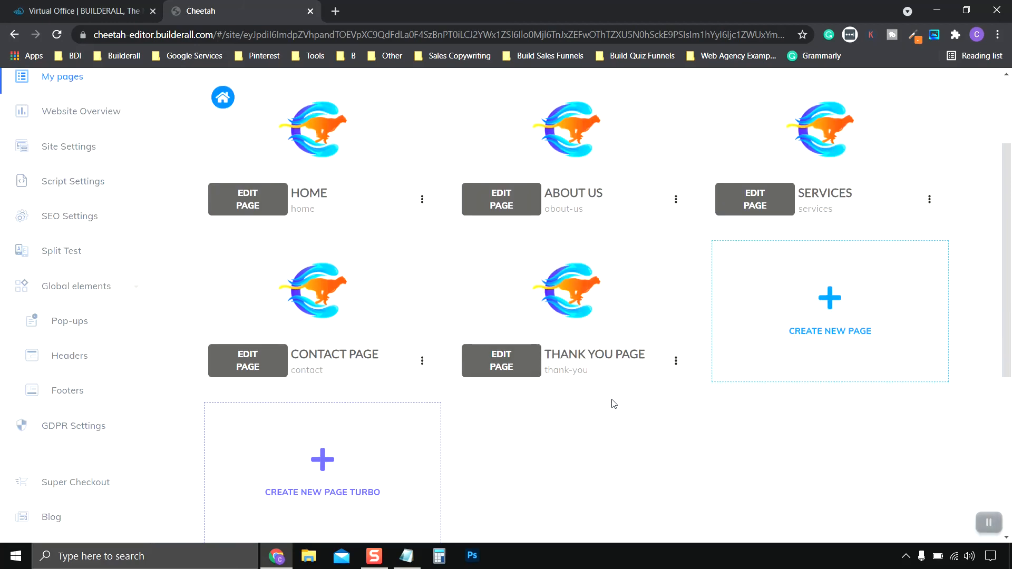
mouse_move(668, 316)
scroll(649, 414, up, 3)
click(422, 332)
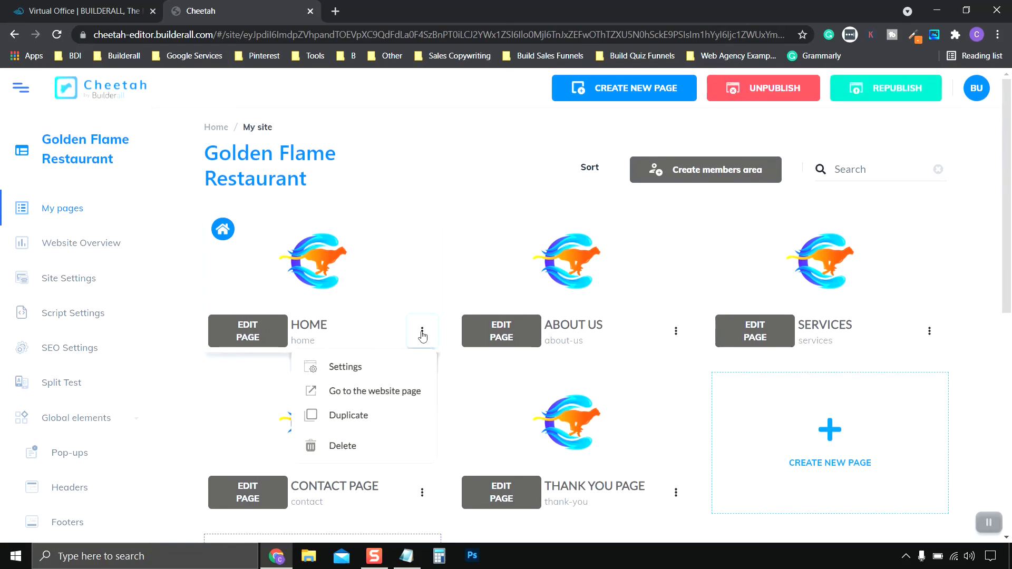
click(377, 393)
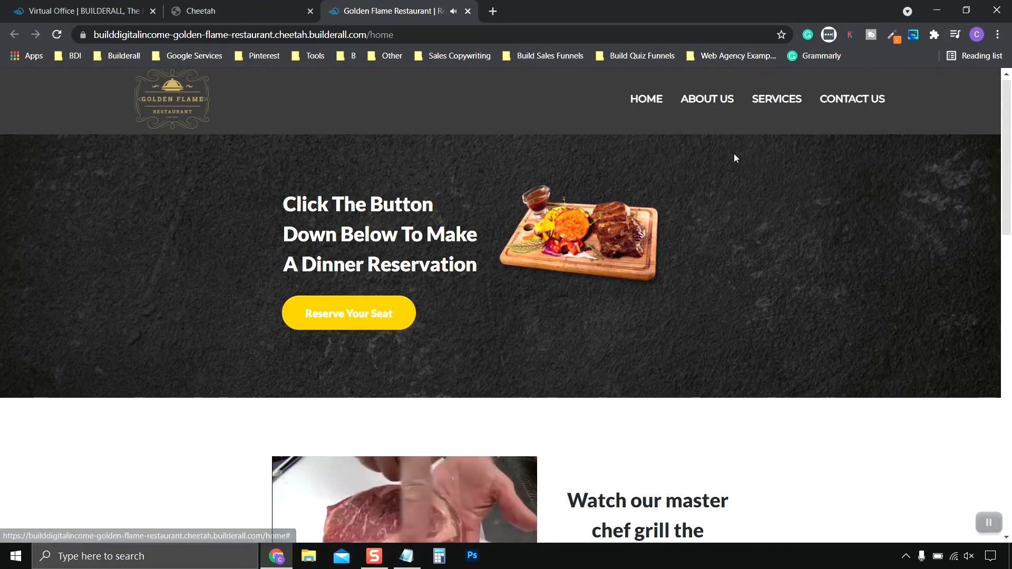
Step: Test the live header menu by following the Home, About Us, Services and Contact Us links
click(654, 107)
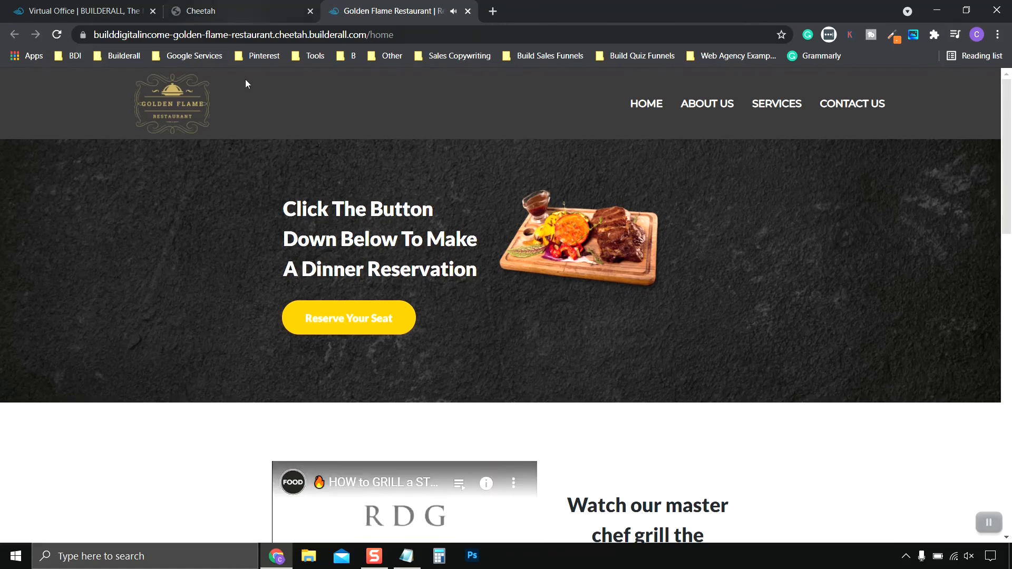
click(712, 104)
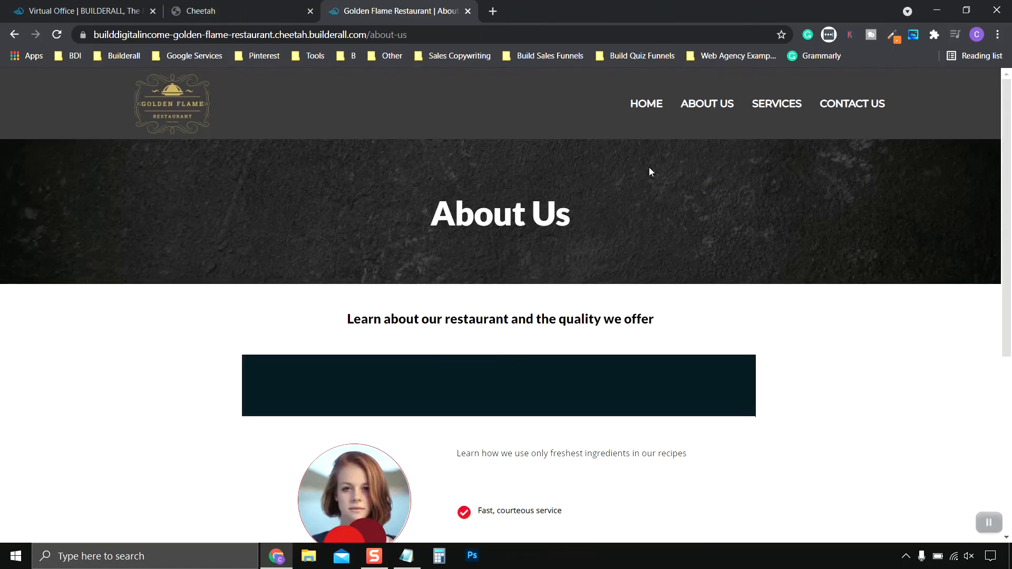
click(775, 104)
click(858, 104)
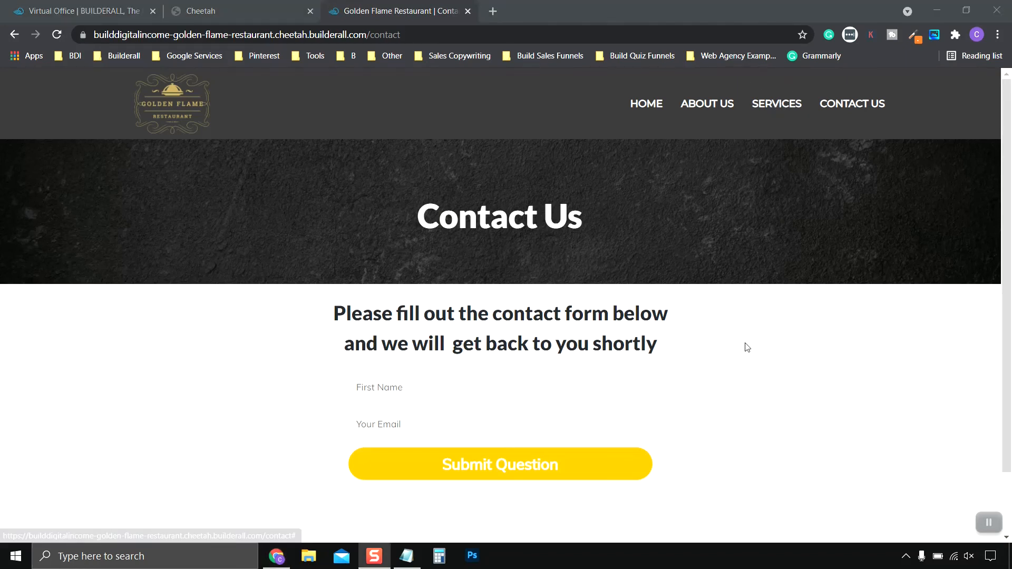
click(989, 522)
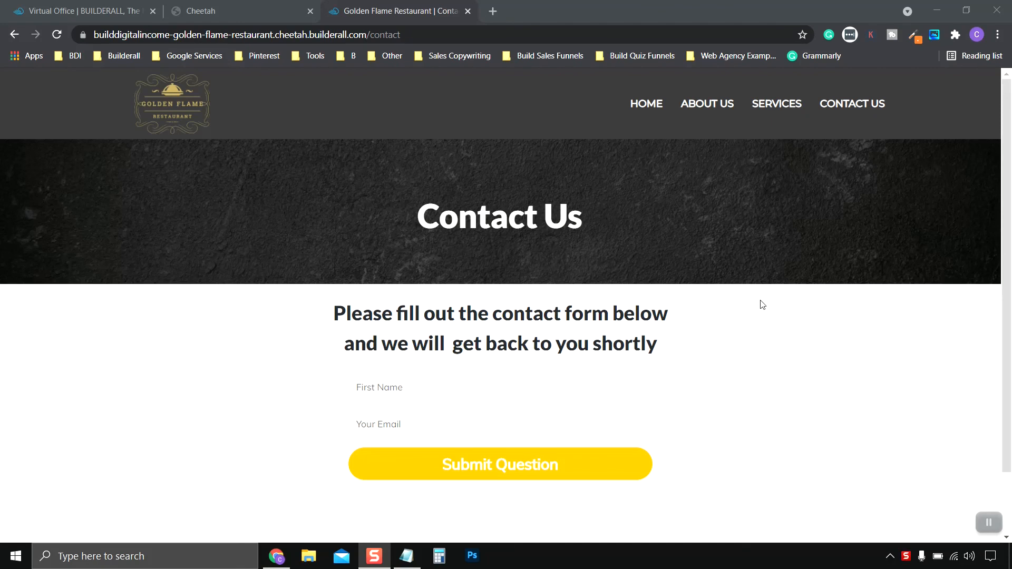
Step: Return to the Cheetah site manager and create a new global footer named Restaurant Footer
click(288, 8)
scroll(73, 362, down, 2)
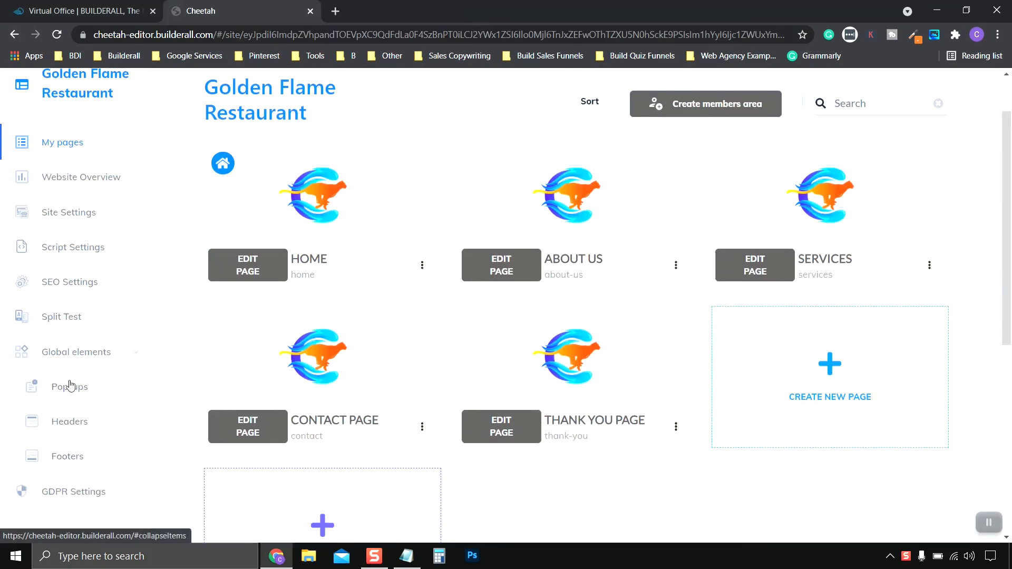
scroll(68, 301, down, 3)
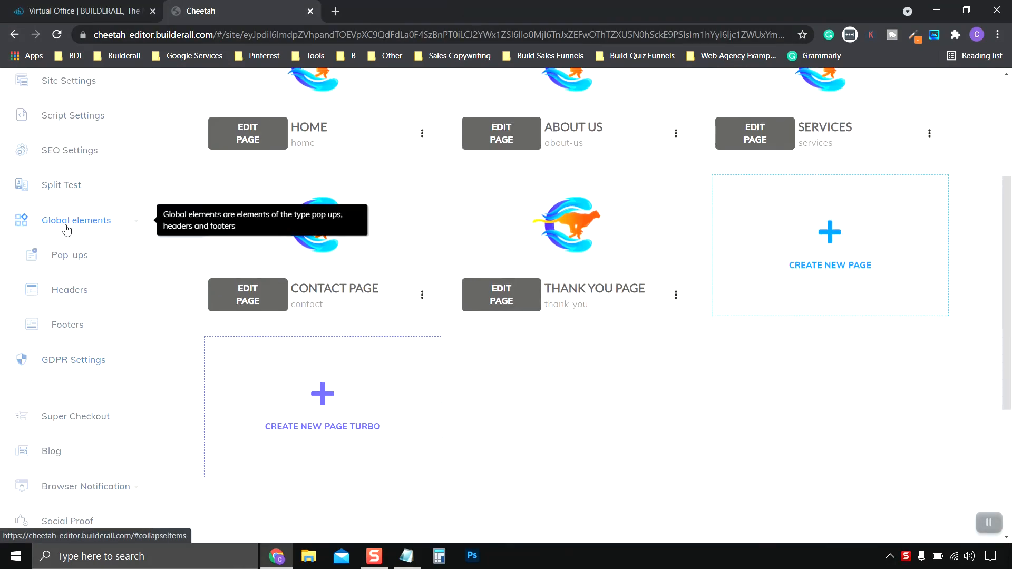
click(67, 325)
click(255, 259)
text(Restaurant Footer)
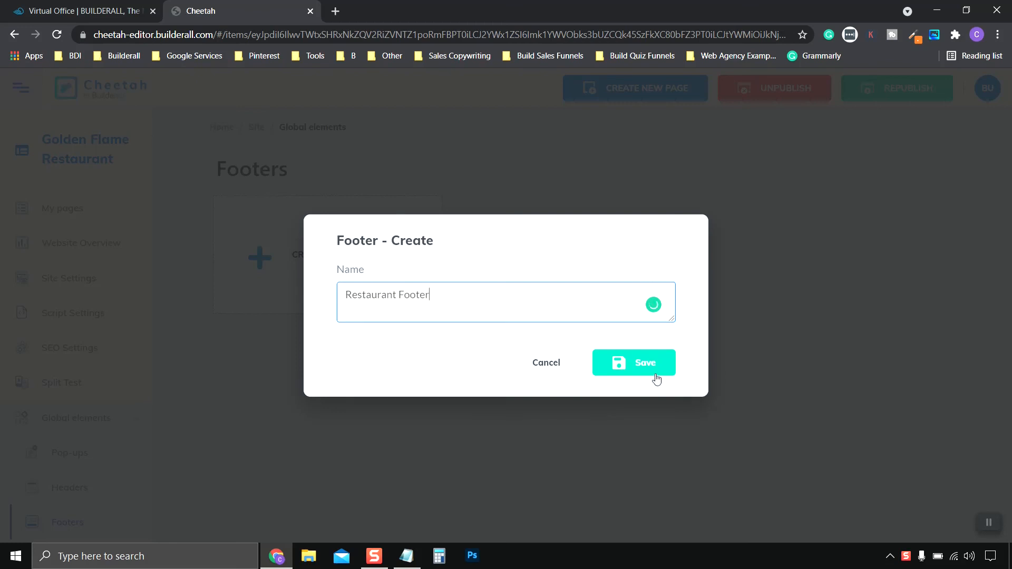
click(654, 372)
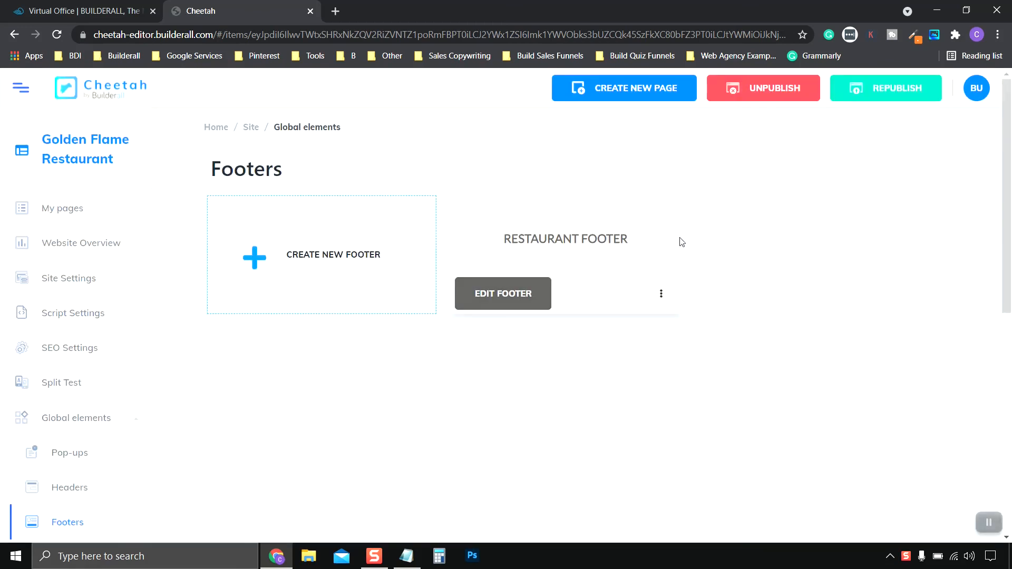
Step: Open the Restaurant Footer for editing and insert the Express Footer panel from the footer templates
click(505, 294)
click(866, 154)
click(887, 198)
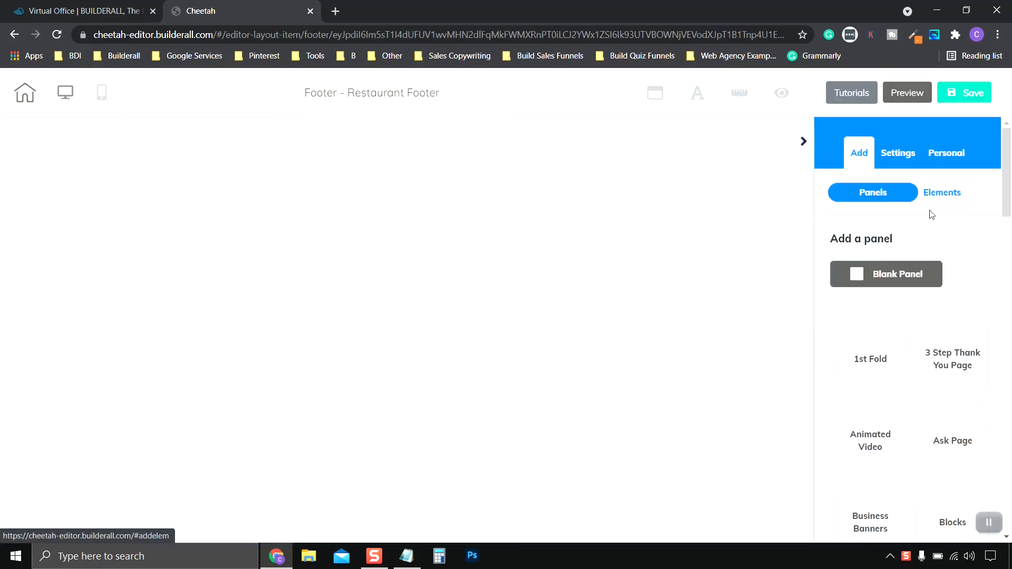
scroll(916, 228, down, 10)
scroll(890, 389, up, 6)
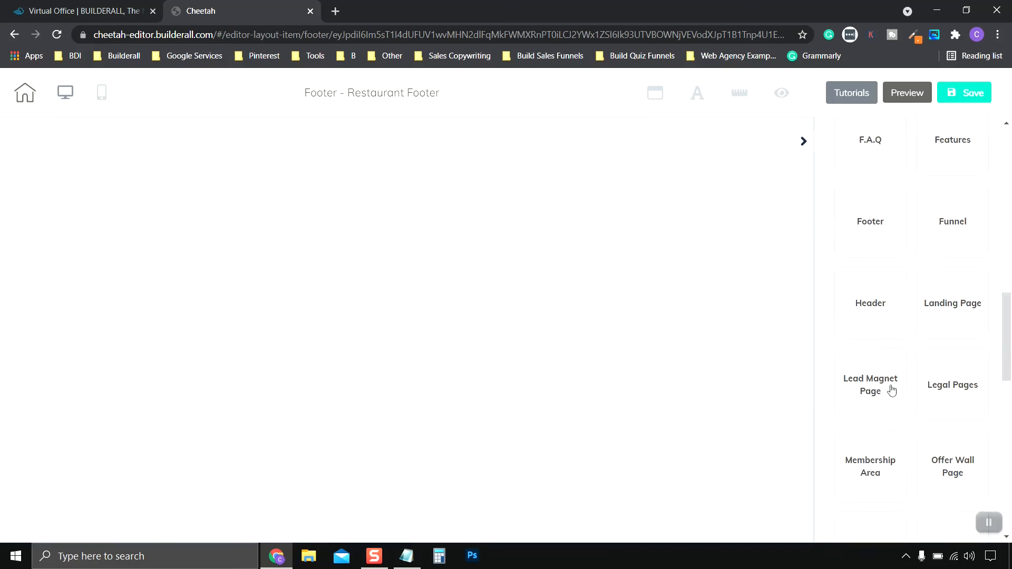
click(873, 355)
scroll(938, 300, up, 4)
scroll(938, 300, down, 4)
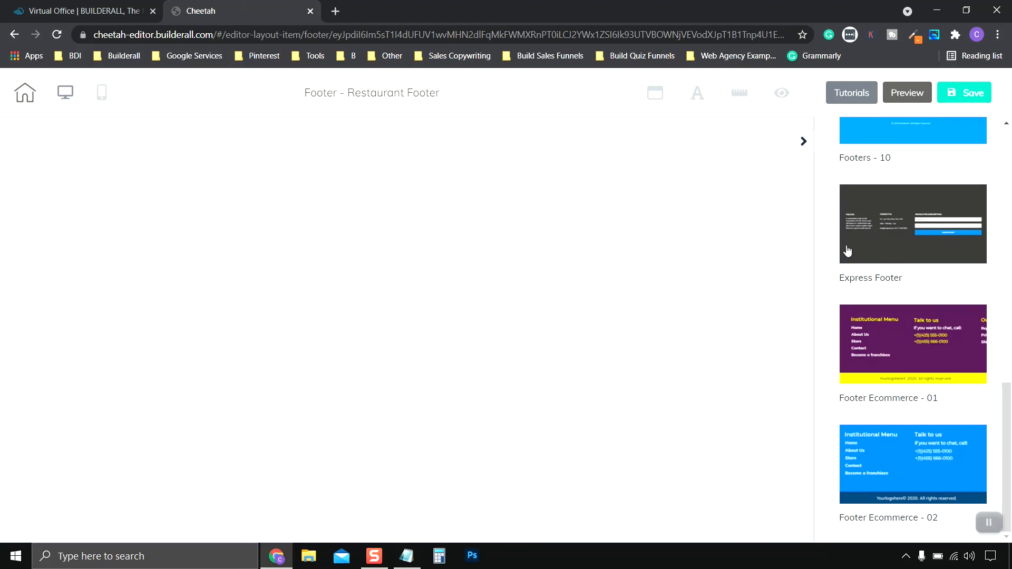
drag(653, 284, 651, 277)
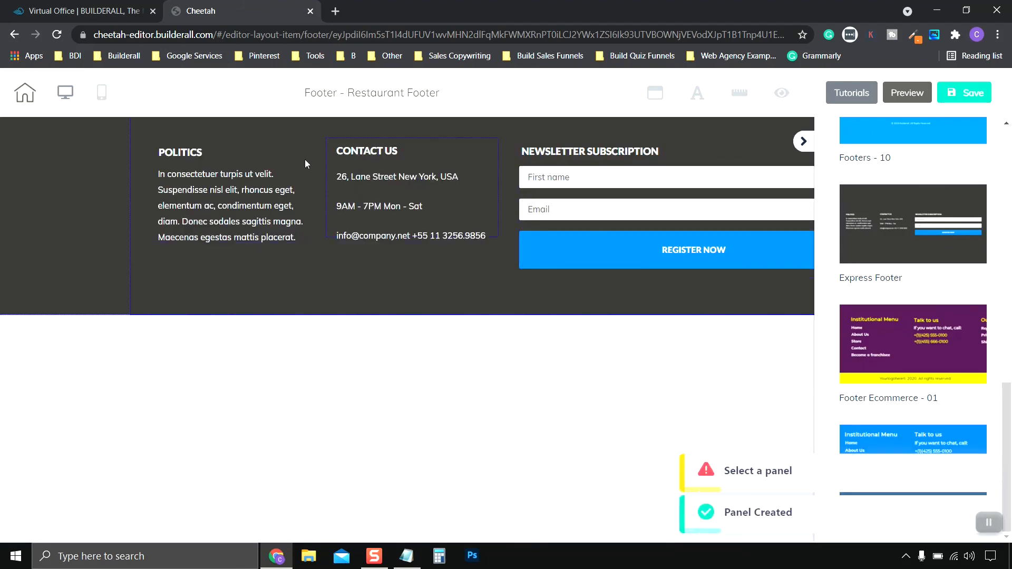
Step: Try a muted red solid background colour on the footer panel and restore the colour to hex 333333
click(265, 222)
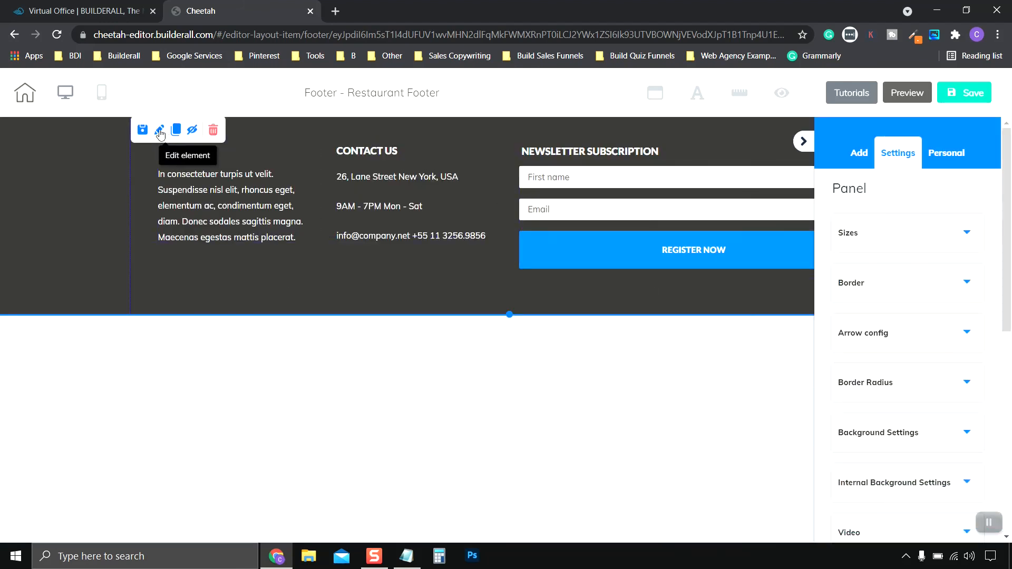
scroll(935, 296, down, 3)
click(934, 295)
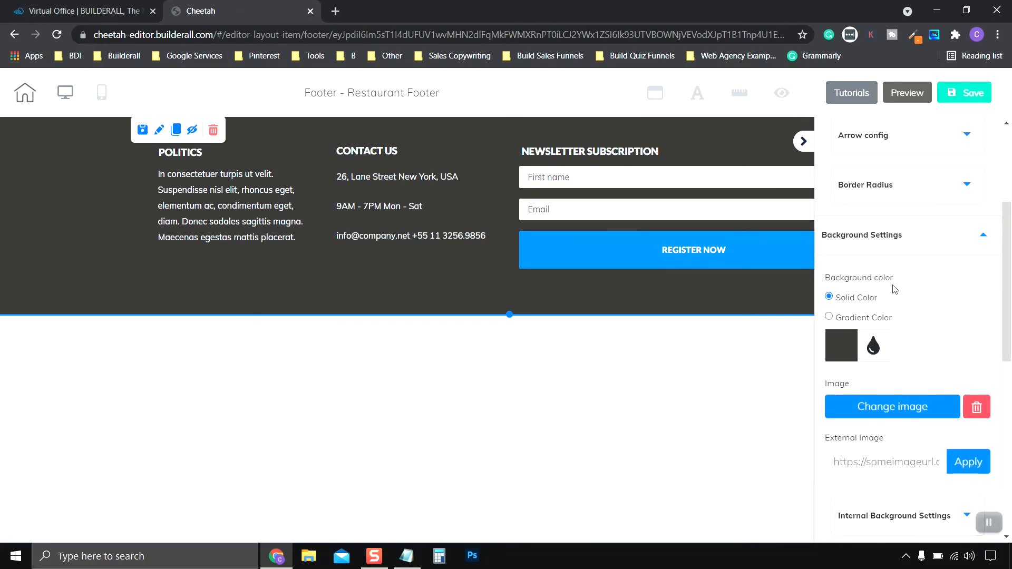
click(844, 348)
scroll(844, 401, down, 3)
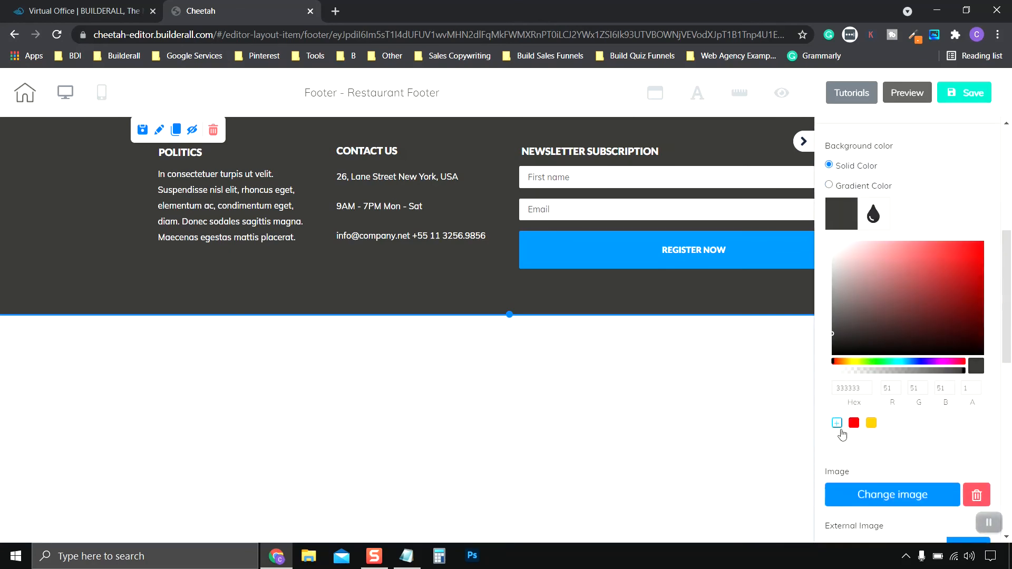
scroll(896, 263, up, 2)
scroll(924, 331, down, 2)
scroll(870, 285, down, 1)
scroll(920, 336, up, 1)
mouse_move(954, 299)
mouse_down()
mouse_move(979, 245)
mouse_move(953, 312)
mouse_move(912, 281)
mouse_up()
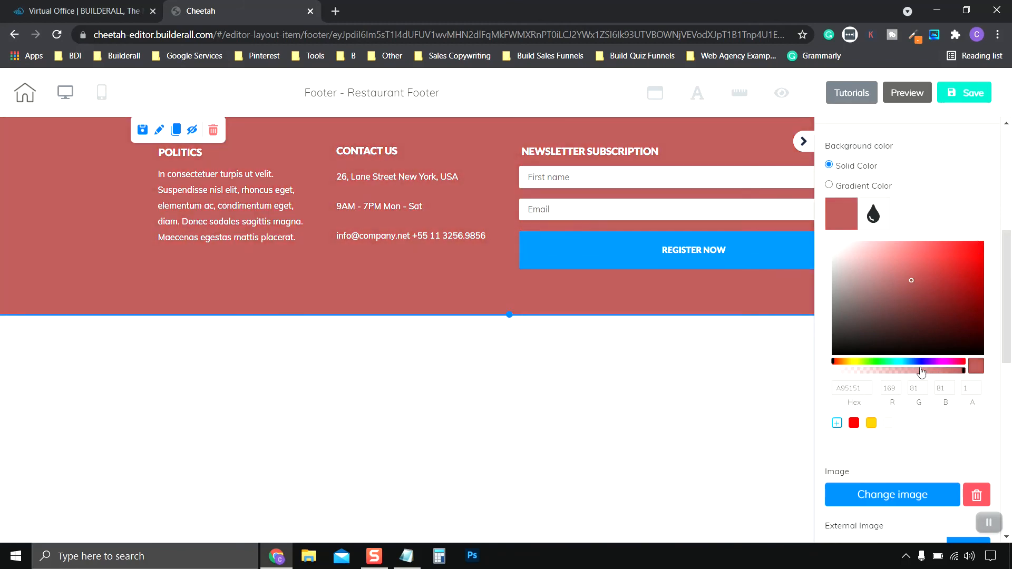
click(917, 361)
double_click(861, 388)
text(333333)
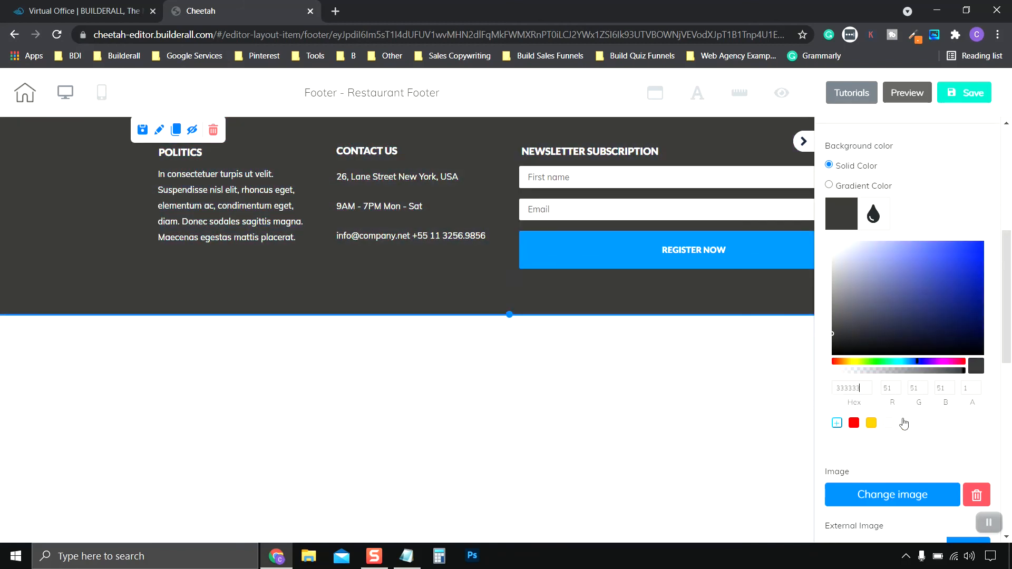
click(843, 213)
click(870, 274)
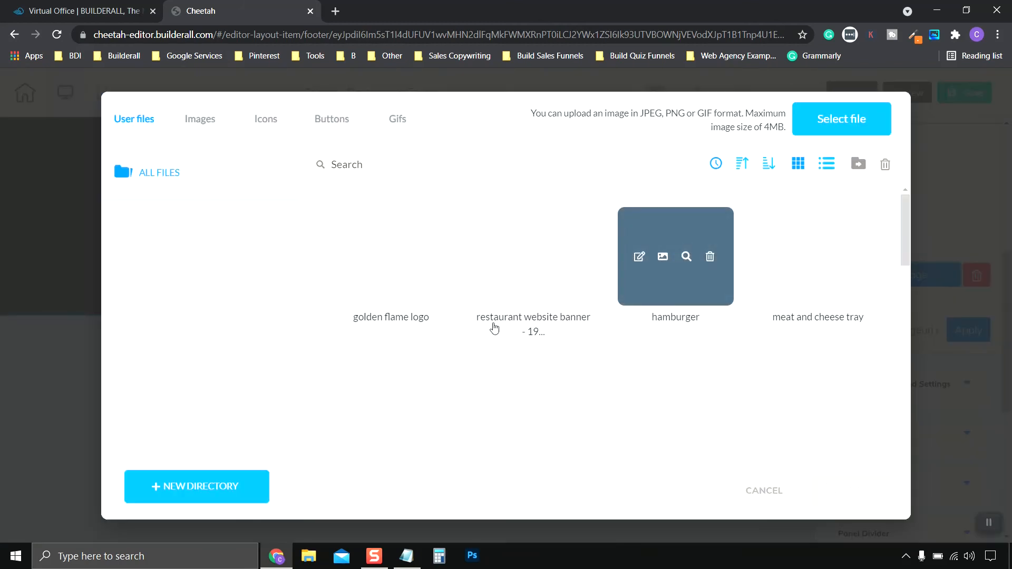
click(767, 491)
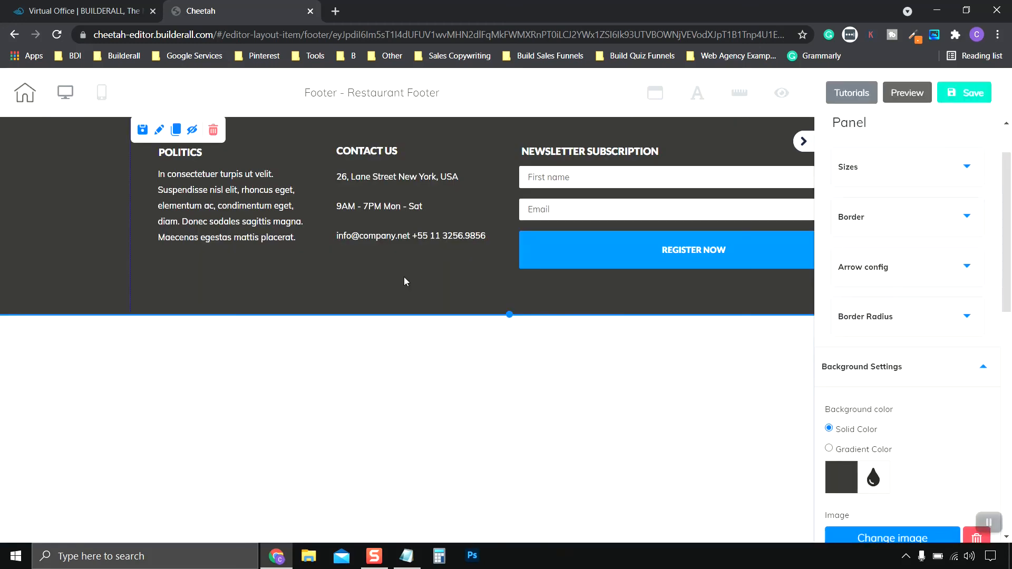
click(216, 193)
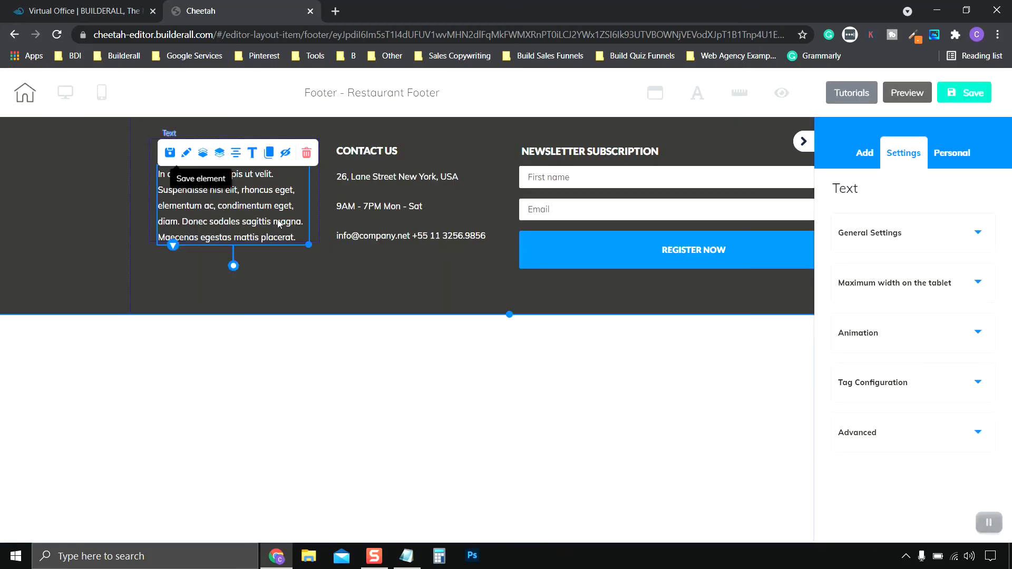
click(350, 179)
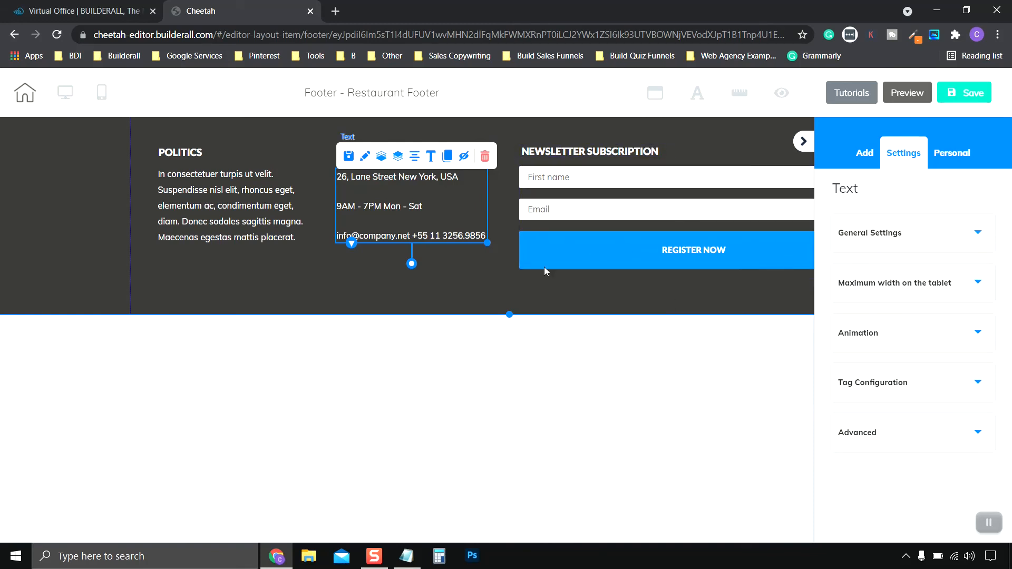
click(436, 265)
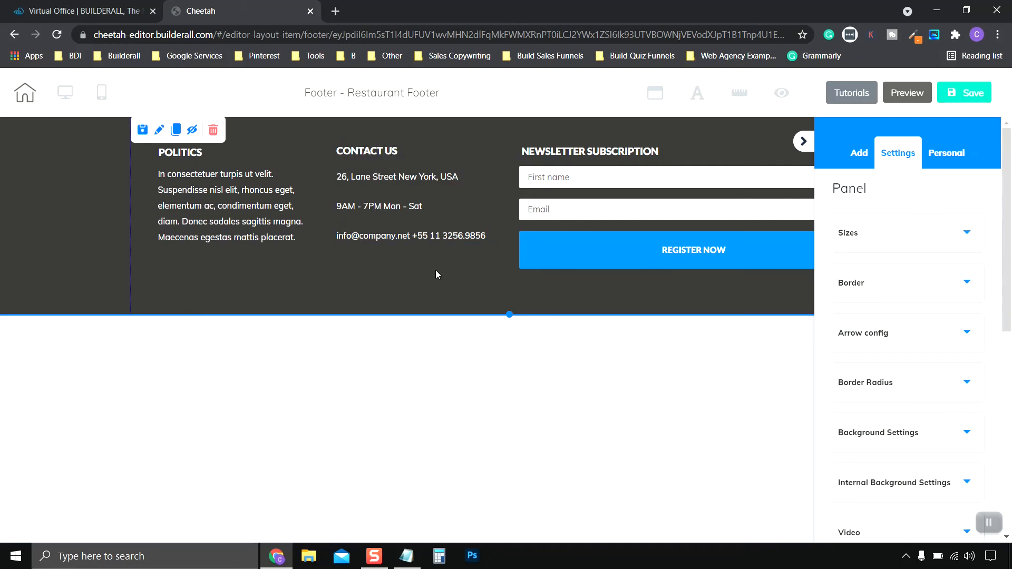
Step: Delete the Politics and Contact Us headings and text blocks from the footer panel
click(264, 180)
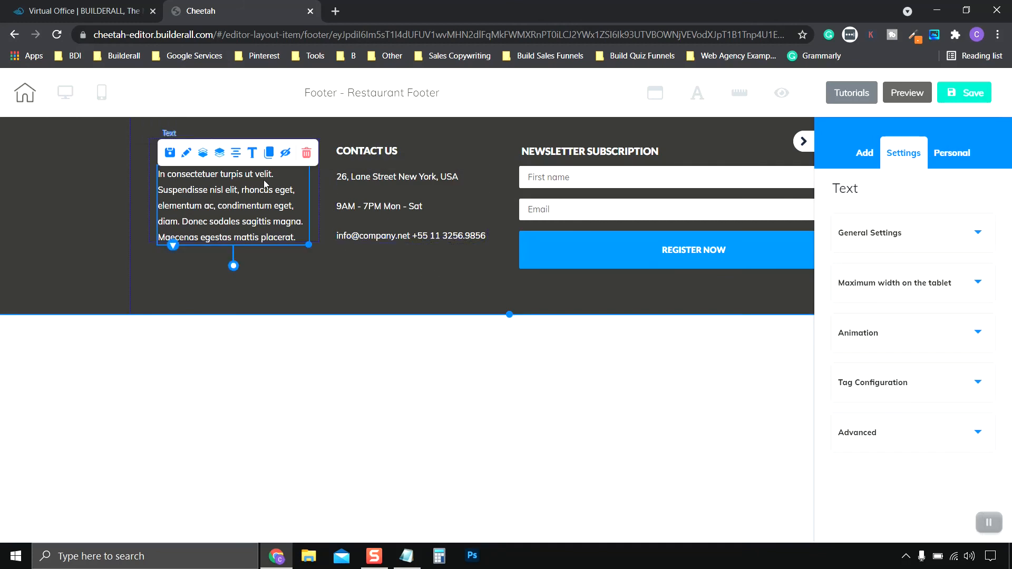
click(306, 154)
key(Return)
click(306, 159)
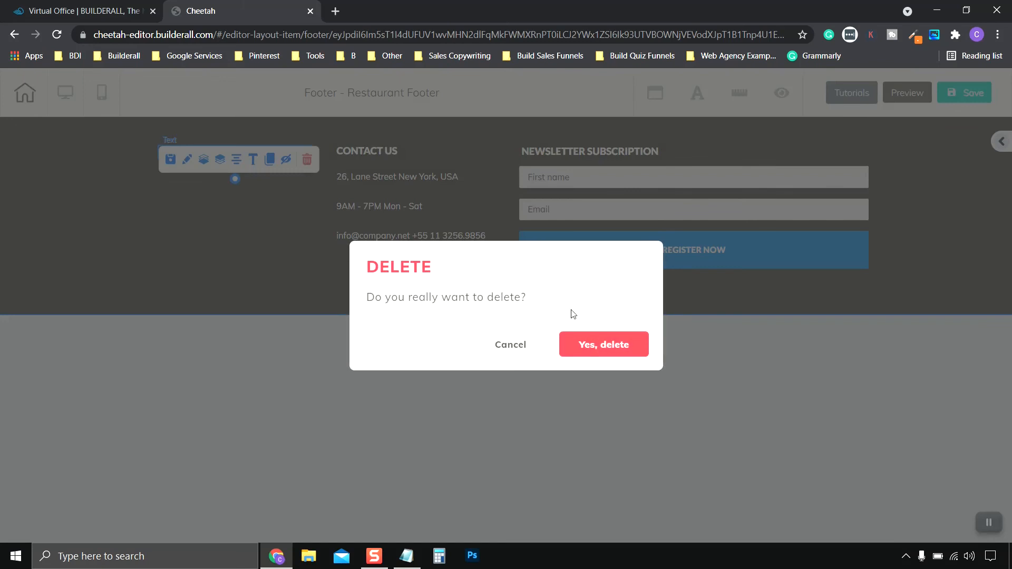
click(603, 344)
click(333, 158)
click(459, 154)
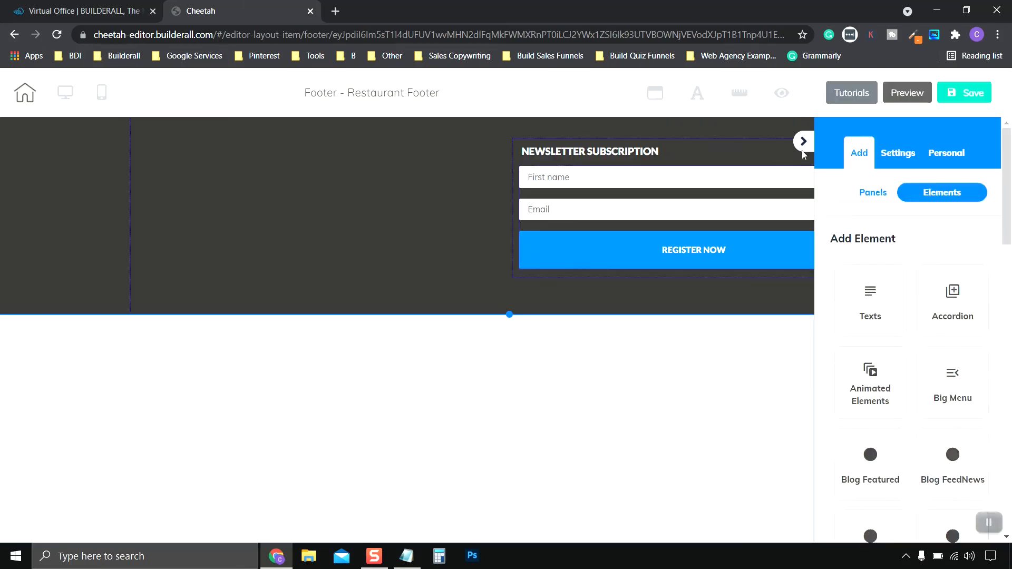
Step: Delete the newsletter subscription form from the footer panel and close the MailingBoss Form pop-up
click(803, 154)
click(804, 141)
click(735, 154)
key(Return)
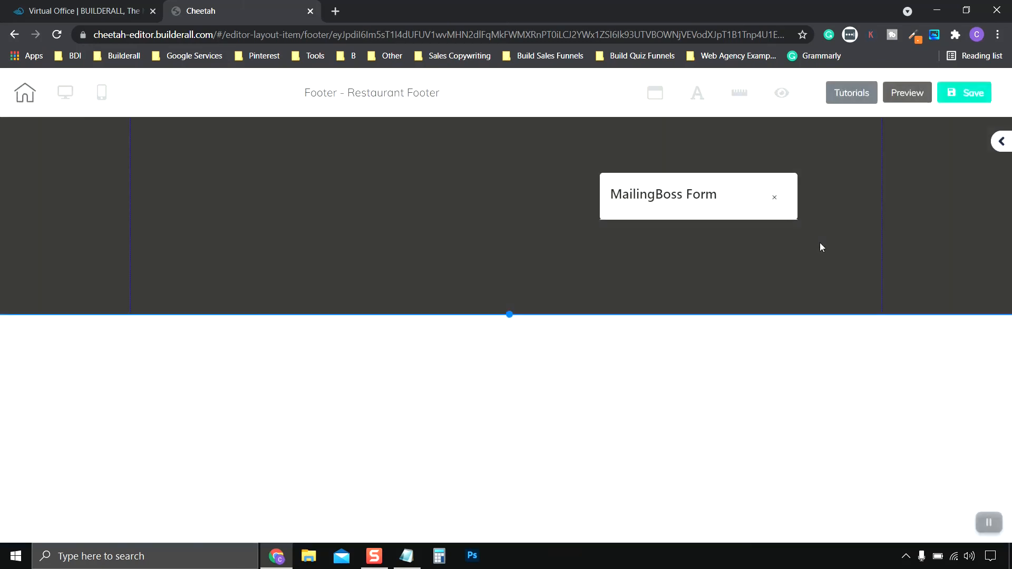
click(775, 198)
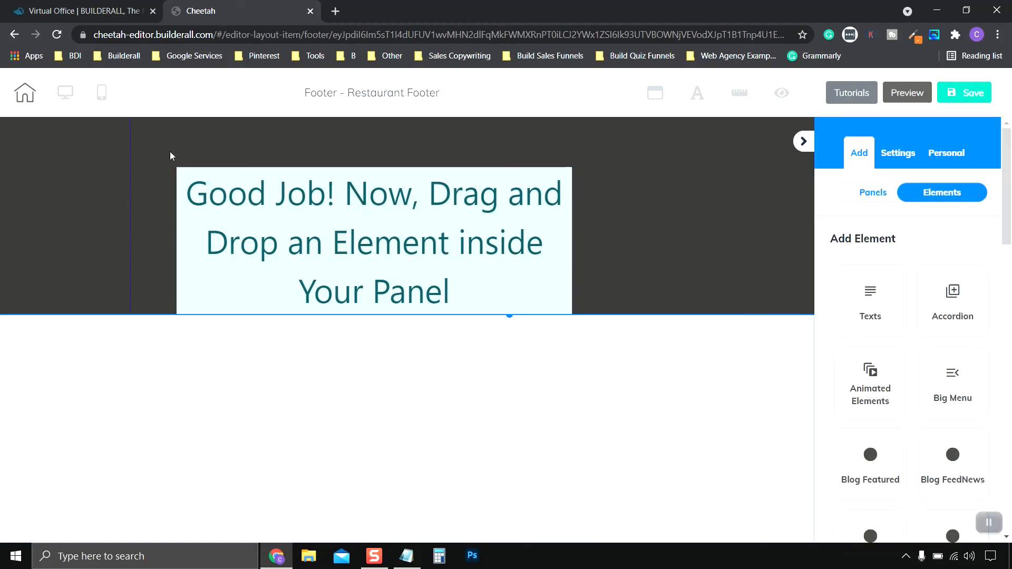
Step: Add a horizontal image element to the middle of the footer panel and use the golden flame logo as its image
click(169, 152)
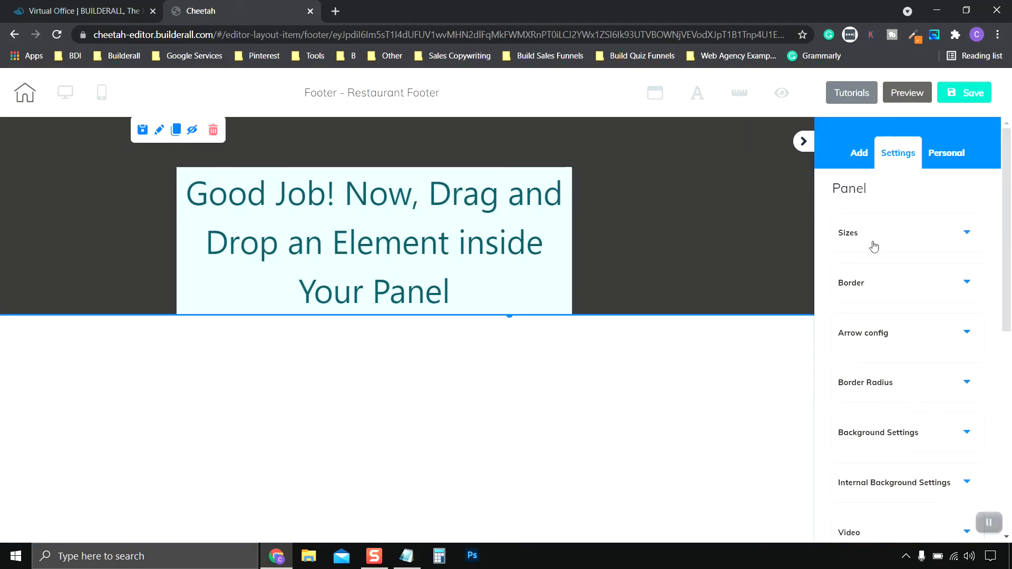
click(859, 154)
click(963, 196)
scroll(946, 301, down, 5)
scroll(946, 302, down, 10)
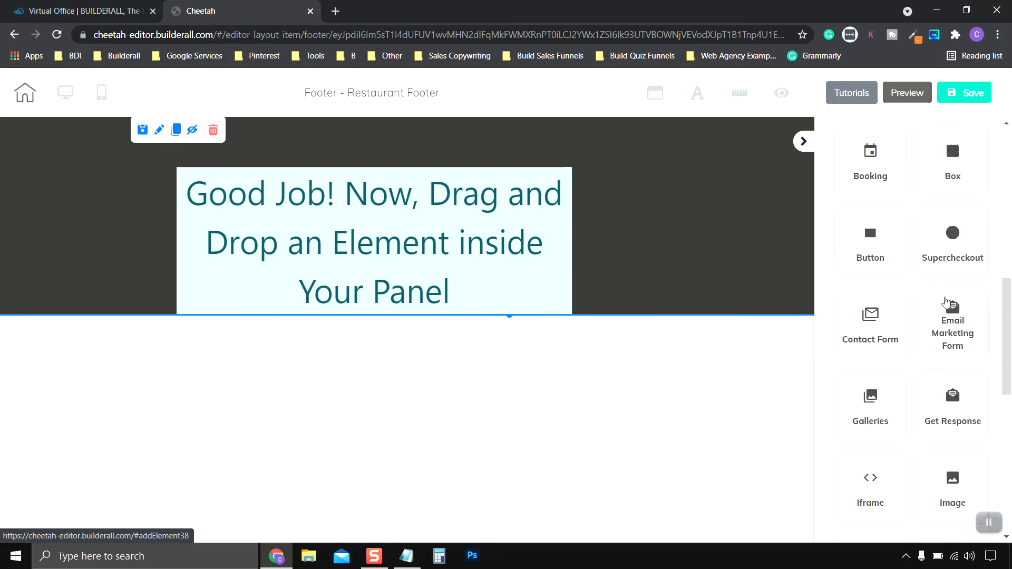
click(950, 256)
scroll(936, 316, down, 2)
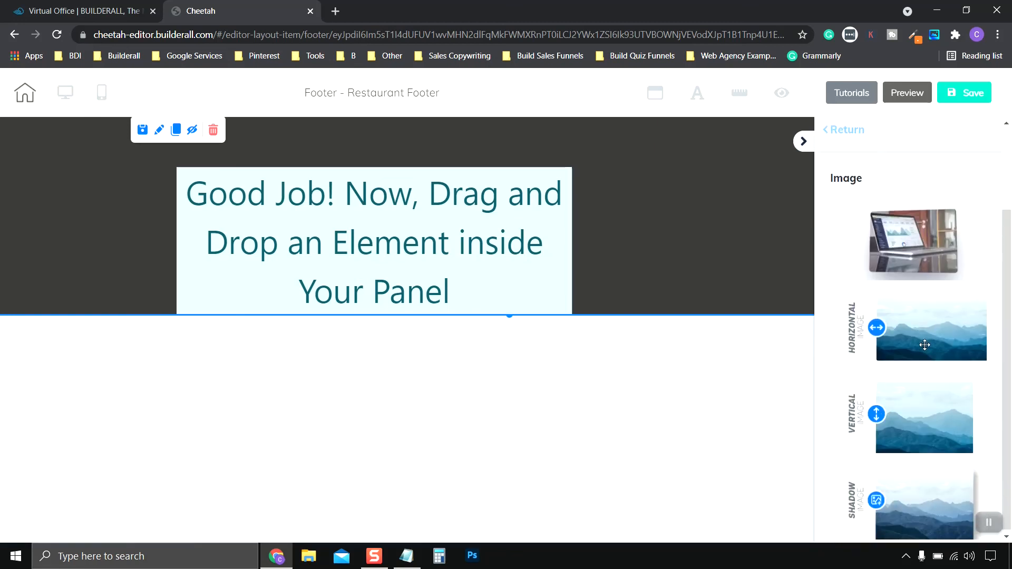
drag(928, 349, 500, 231)
click(440, 157)
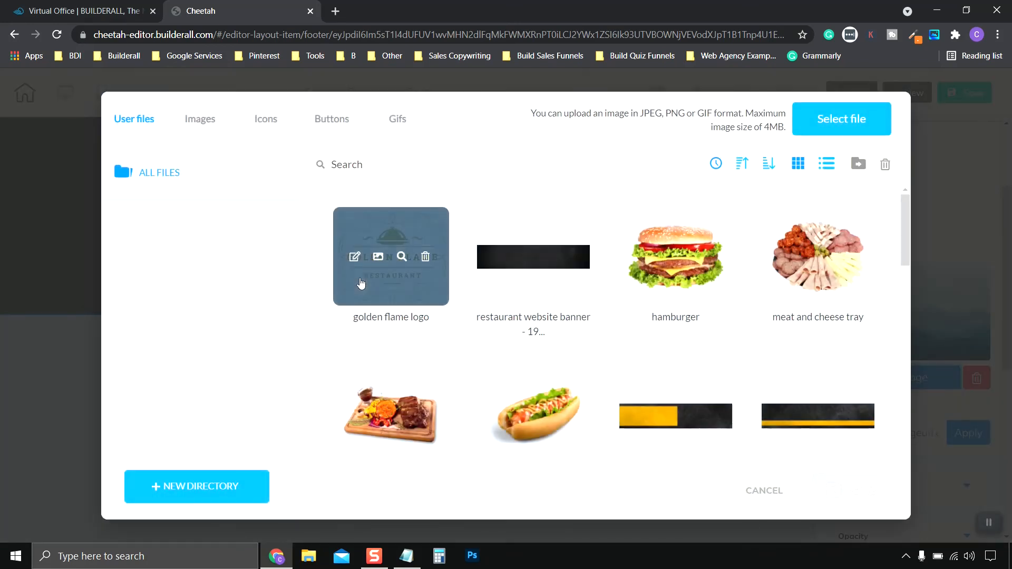
click(361, 284)
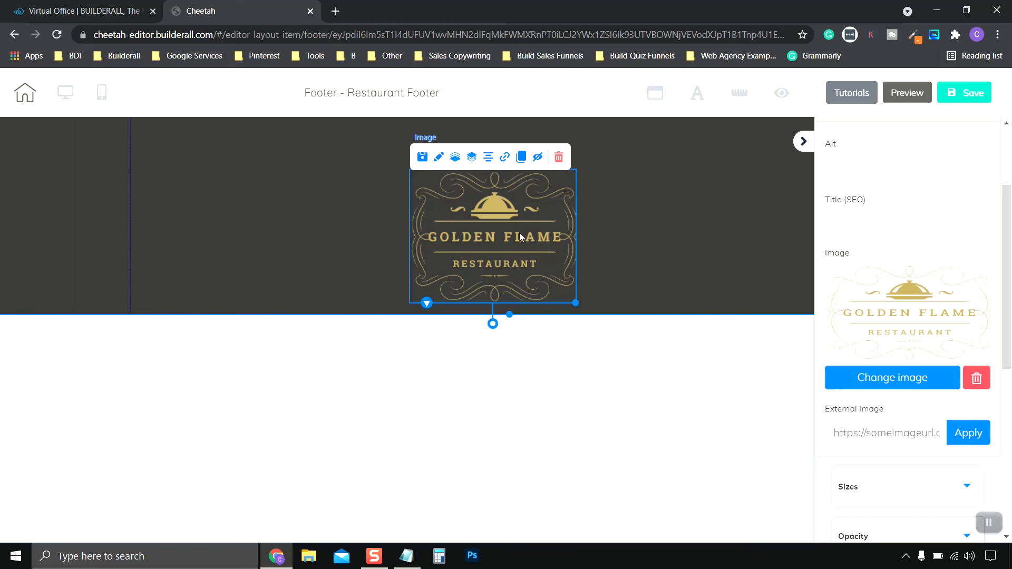
Step: Shrink the golden flame logo to about half its size and centre it near the upper edge of the footer panel
drag(521, 232, 522, 212)
drag(576, 284, 490, 182)
drag(446, 171, 502, 154)
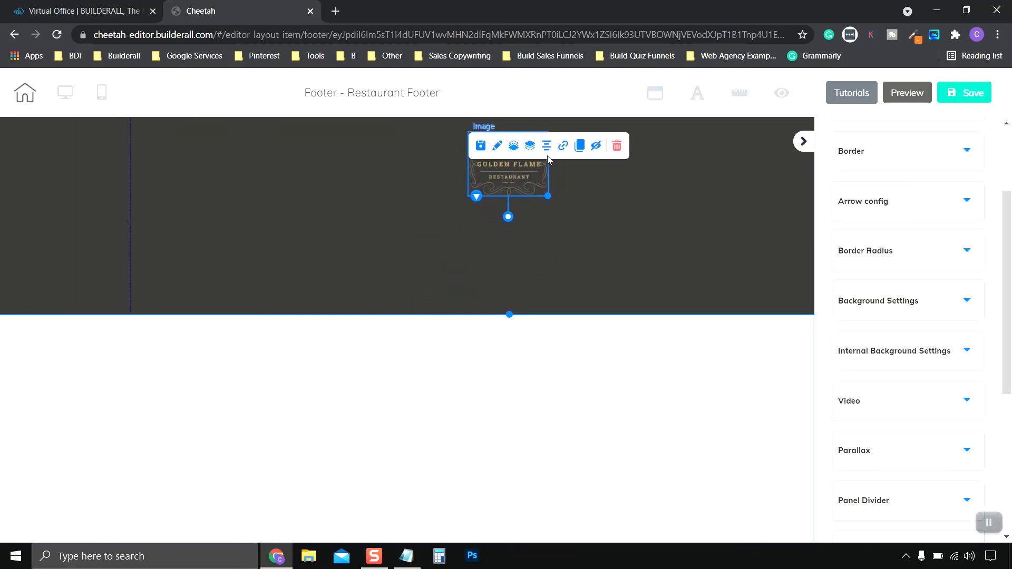
click(768, 277)
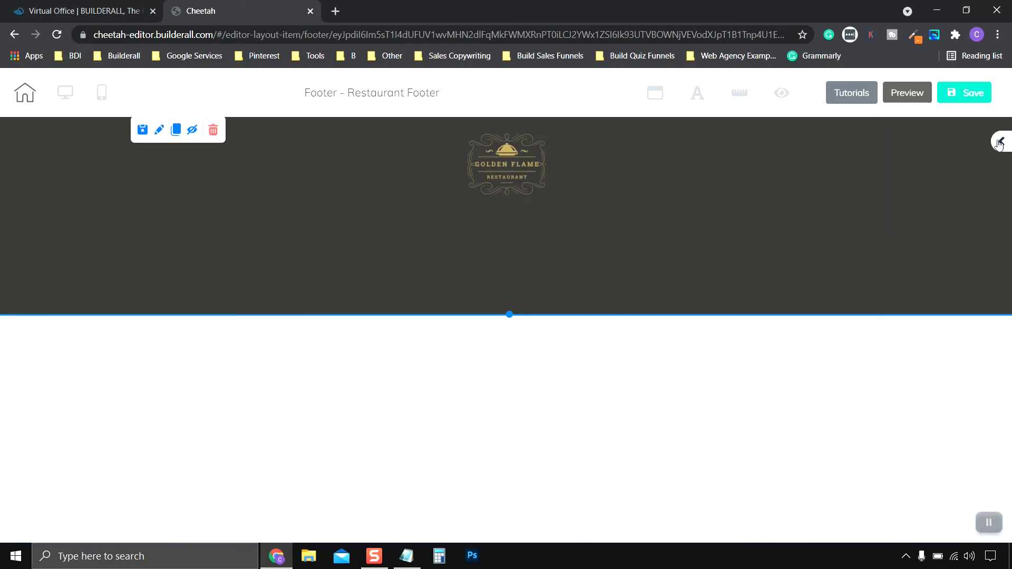
click(1000, 141)
click(824, 220)
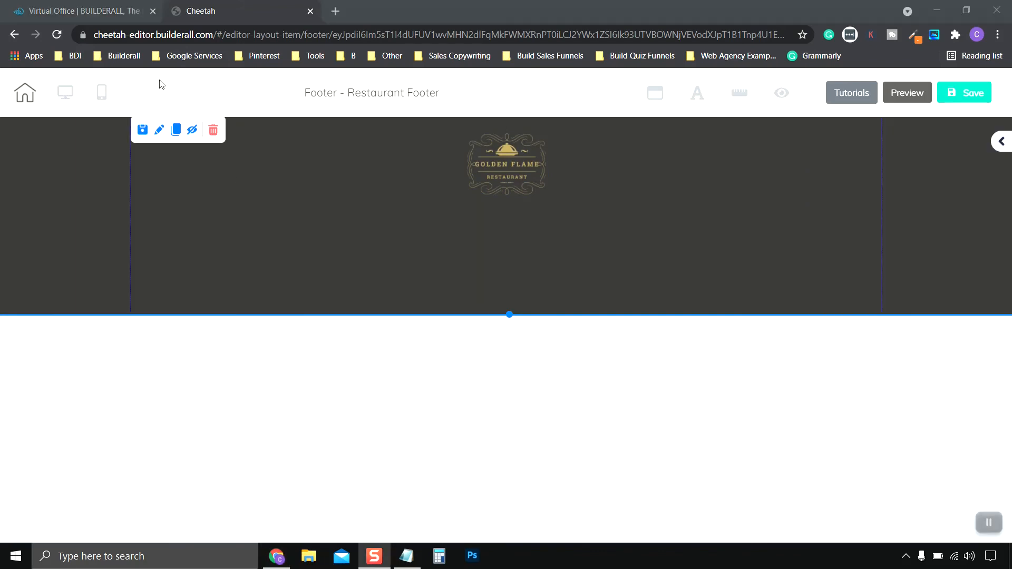
Step: Open the global Restaurant Header of the Golden Flame Restaurant site for editing in a second Cheetah tab
click(84, 12)
click(113, 330)
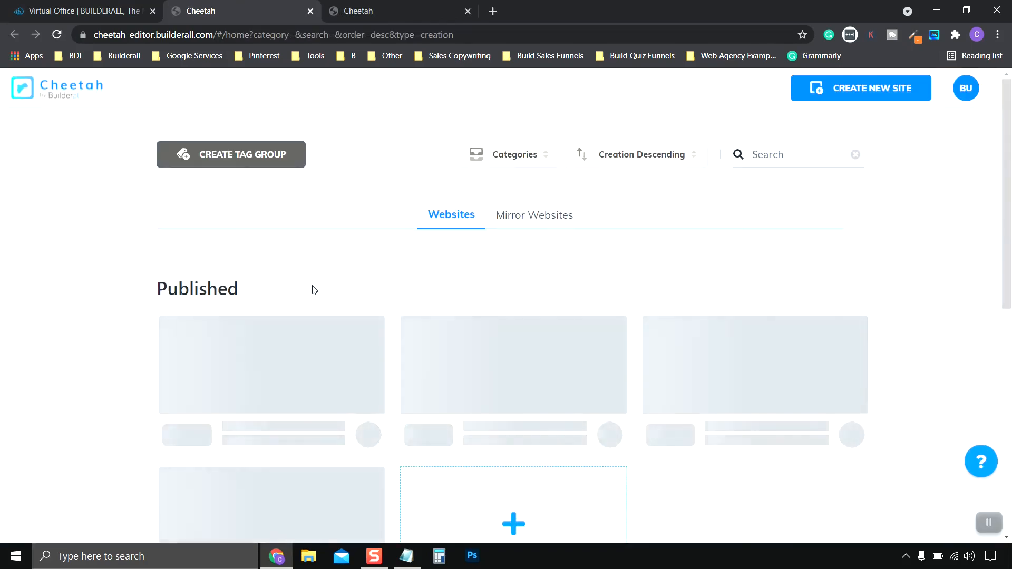
scroll(312, 287, down, 1)
click(312, 287)
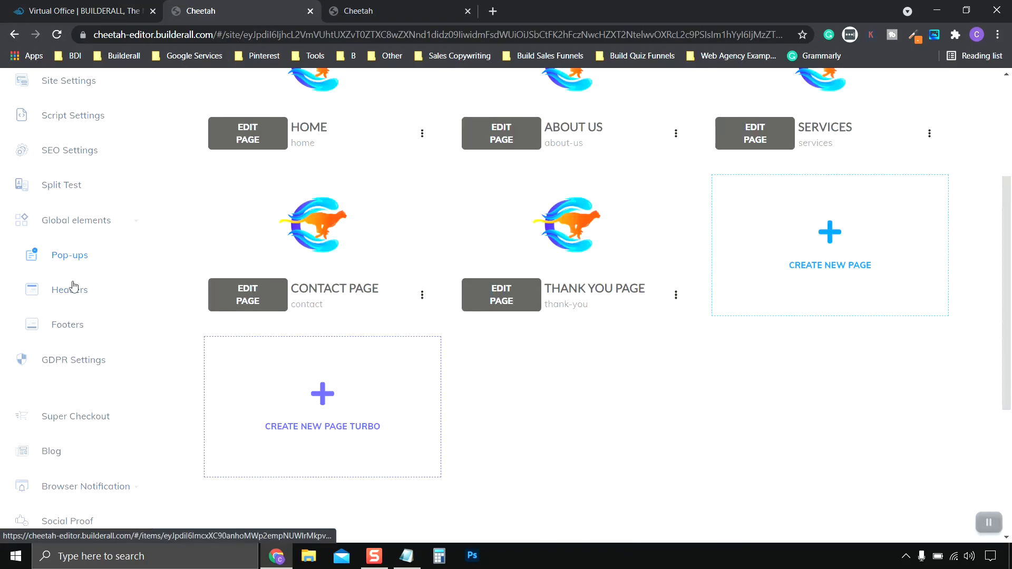
click(69, 293)
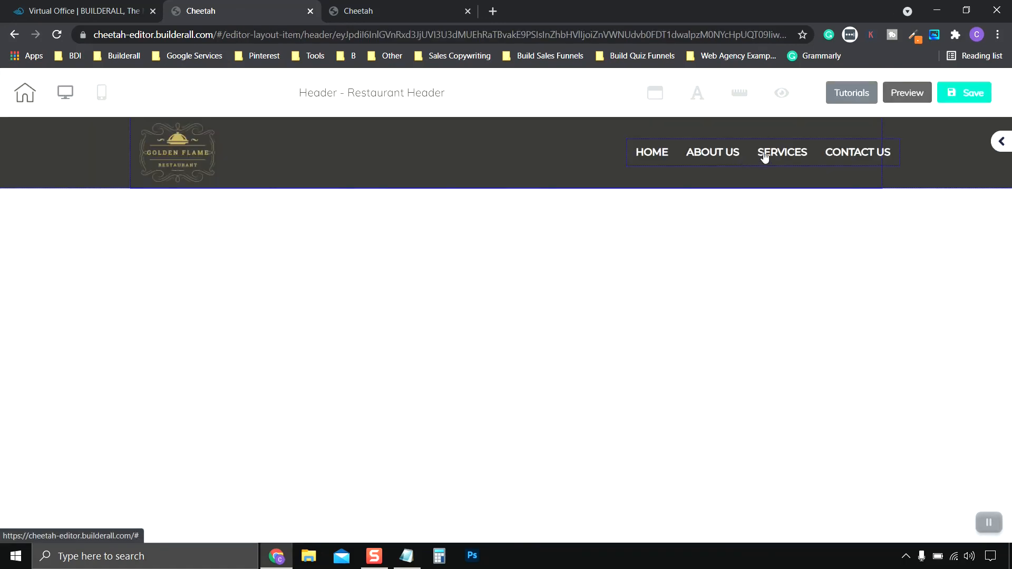
Step: Save the header's navigation menu as a personal element named Header Navigation Bar and leave the header editor without saving the header
click(765, 155)
drag(787, 155, 769, 180)
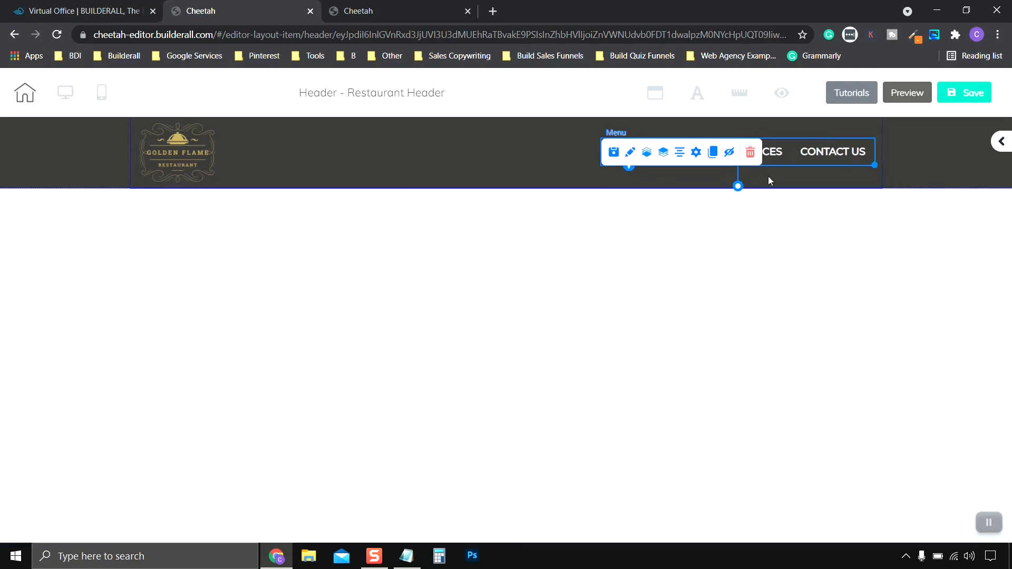
click(613, 153)
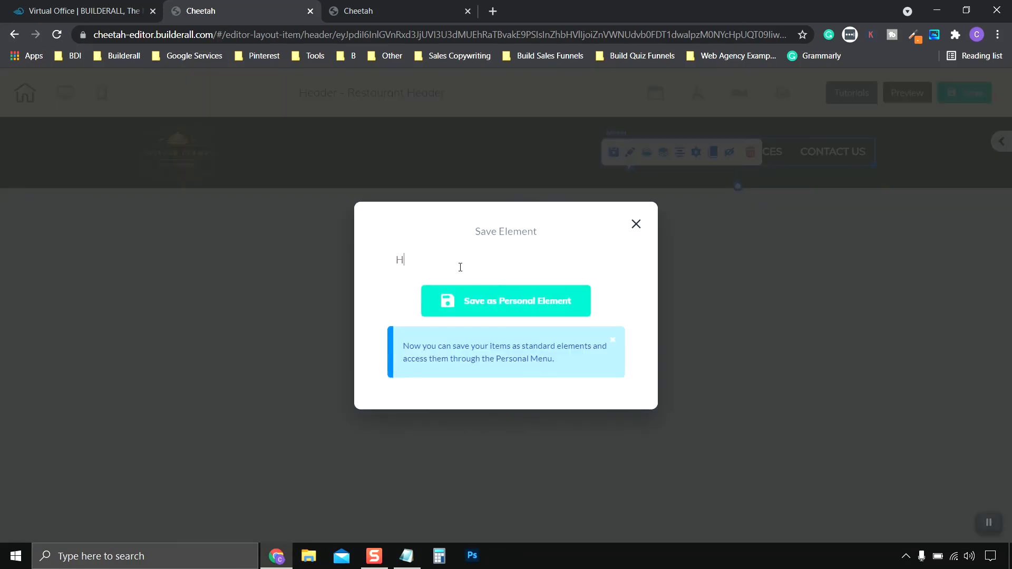
click(519, 315)
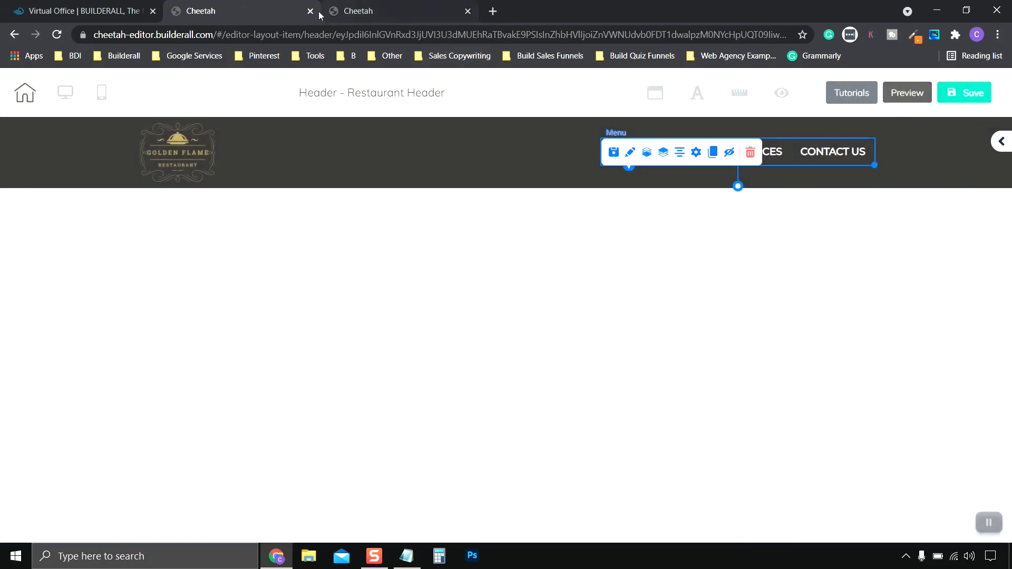
click(310, 11)
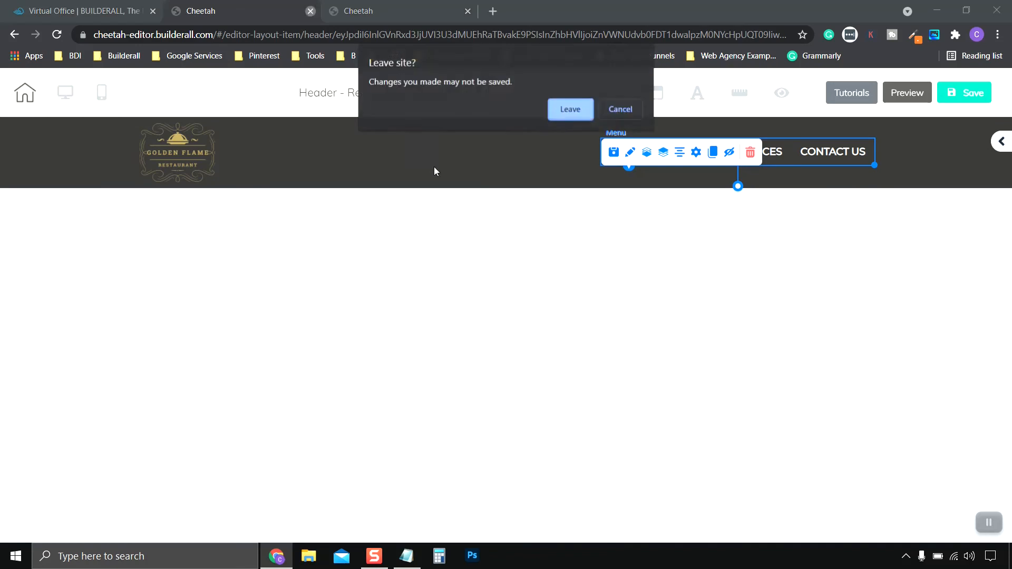
key(Return)
Step: Add the saved Header Navigation Bar menu from the personal elements to the middle of the footer panel
click(1002, 141)
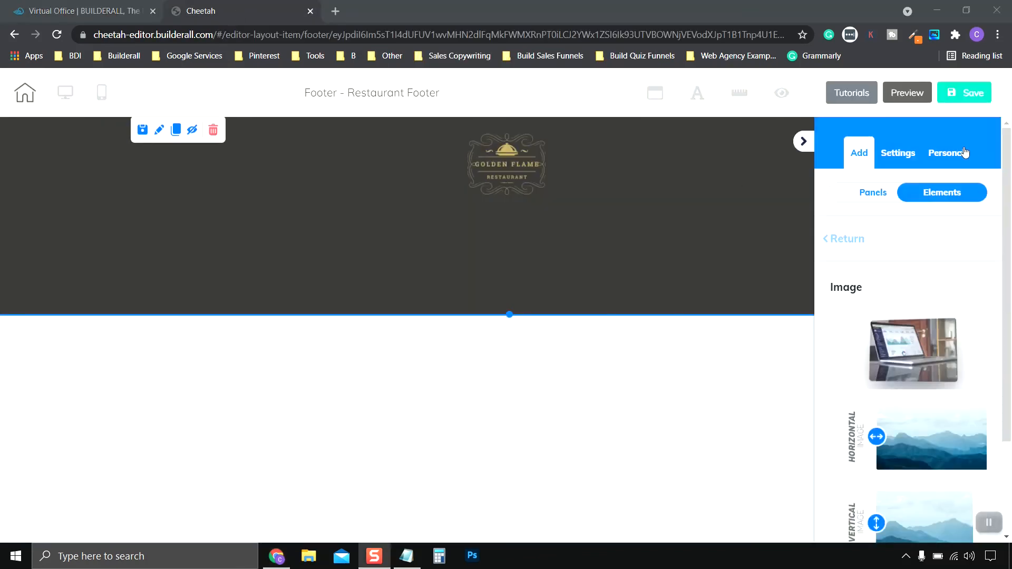
click(948, 154)
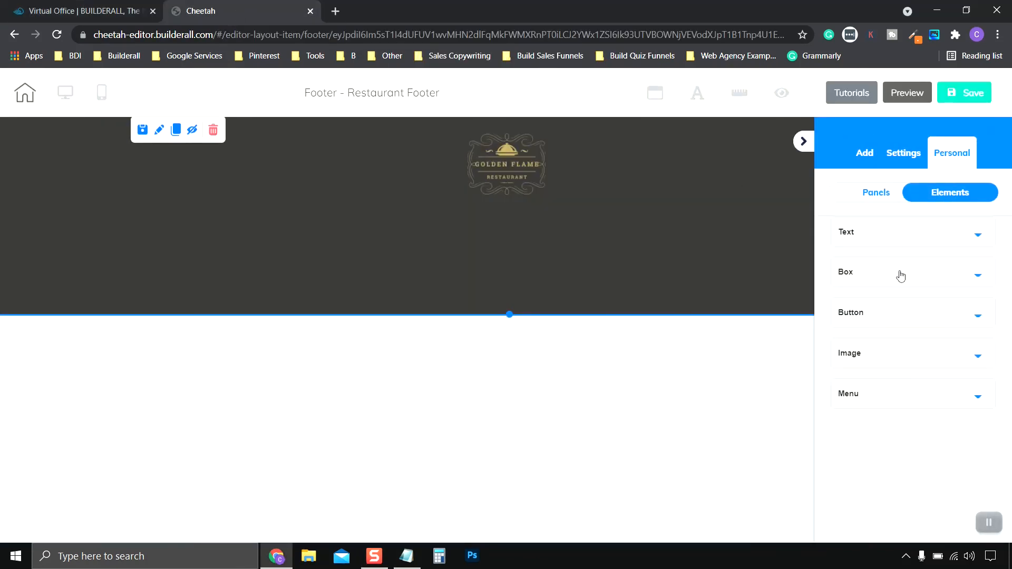
click(887, 394)
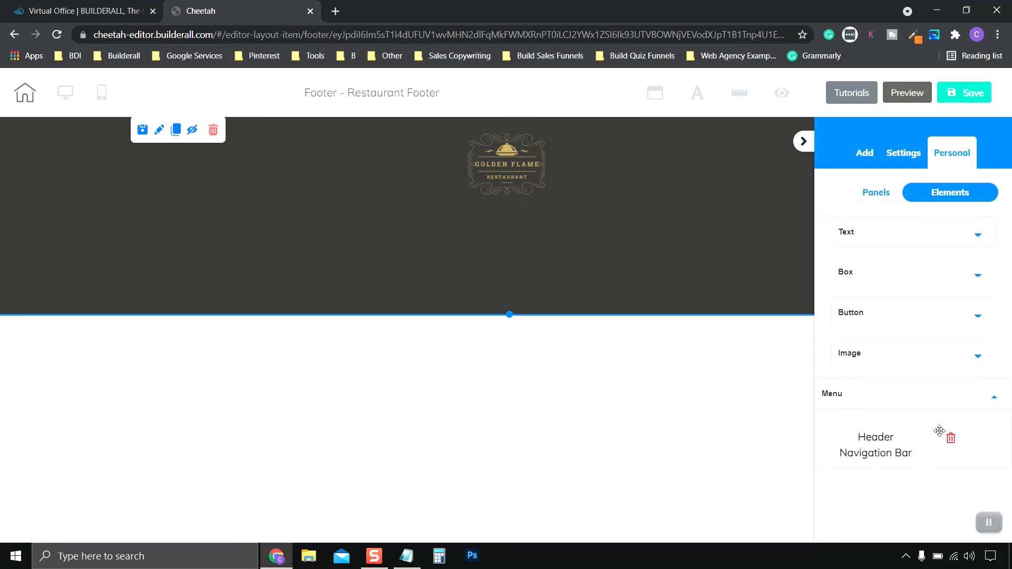
click(882, 438)
click(803, 142)
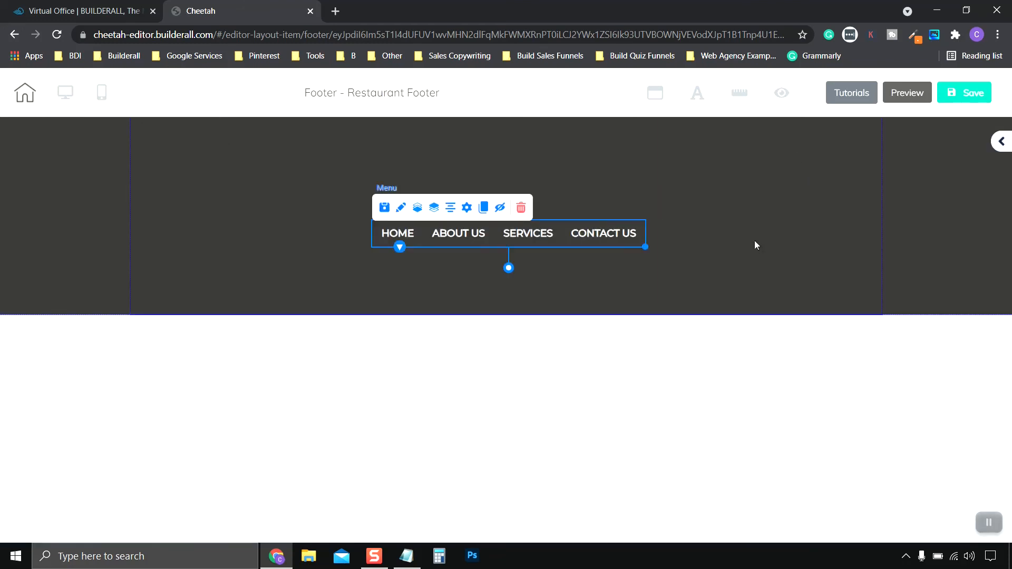
mouse_move(430, 230)
mouse_down()
mouse_move(445, 224)
mouse_move(441, 232)
mouse_up()
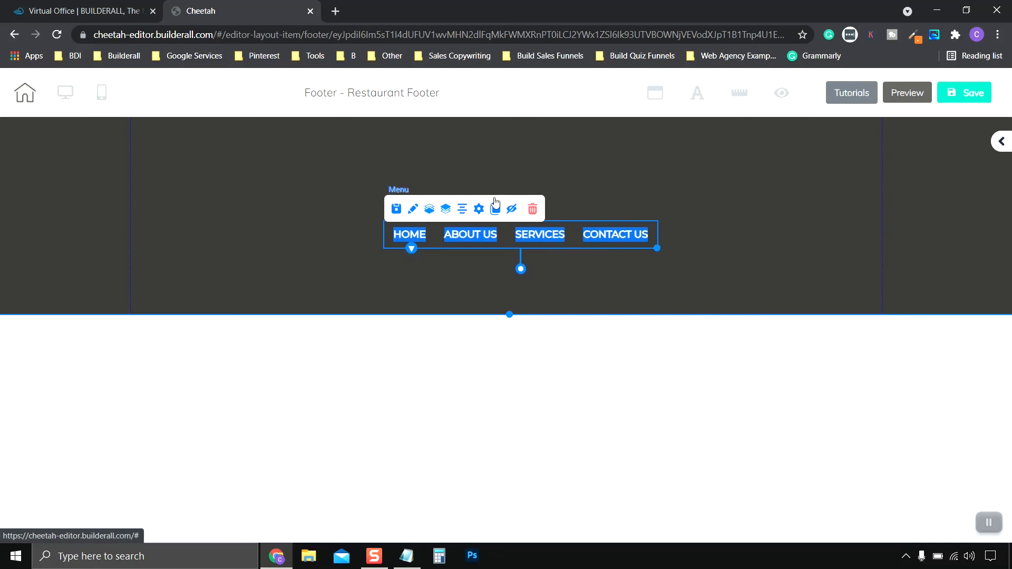
click(309, 171)
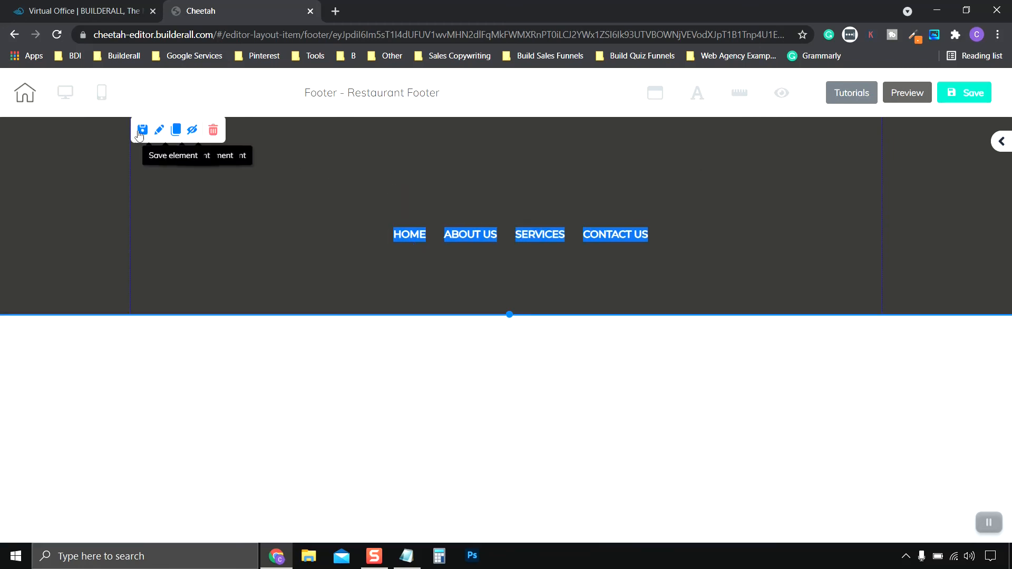
Step: Add an image above the footer menu, replace its picture with the golden flame logo and shrink it to fit
click(1002, 142)
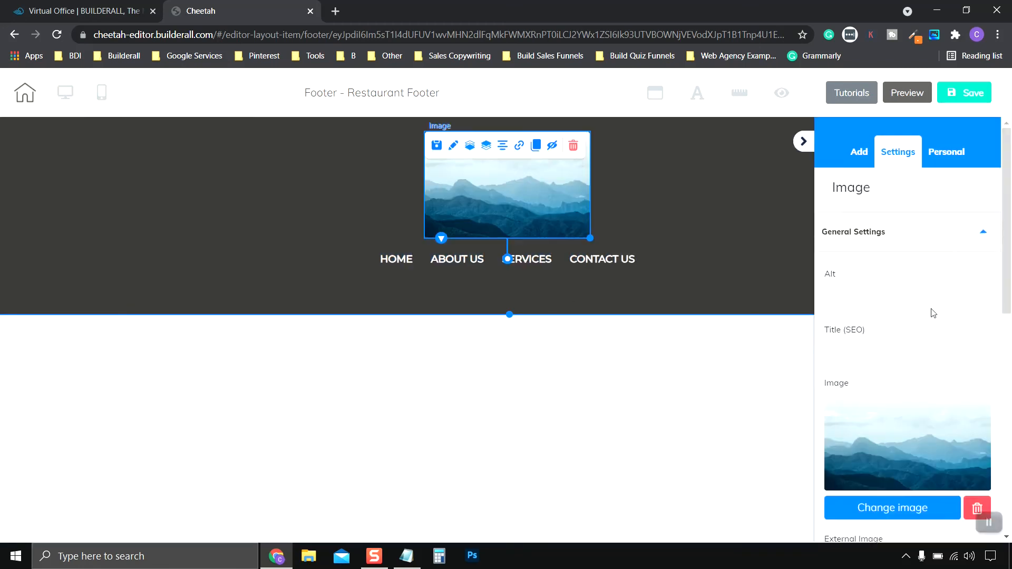
scroll(933, 309, down, 3)
click(923, 375)
click(406, 253)
drag(591, 265, 564, 221)
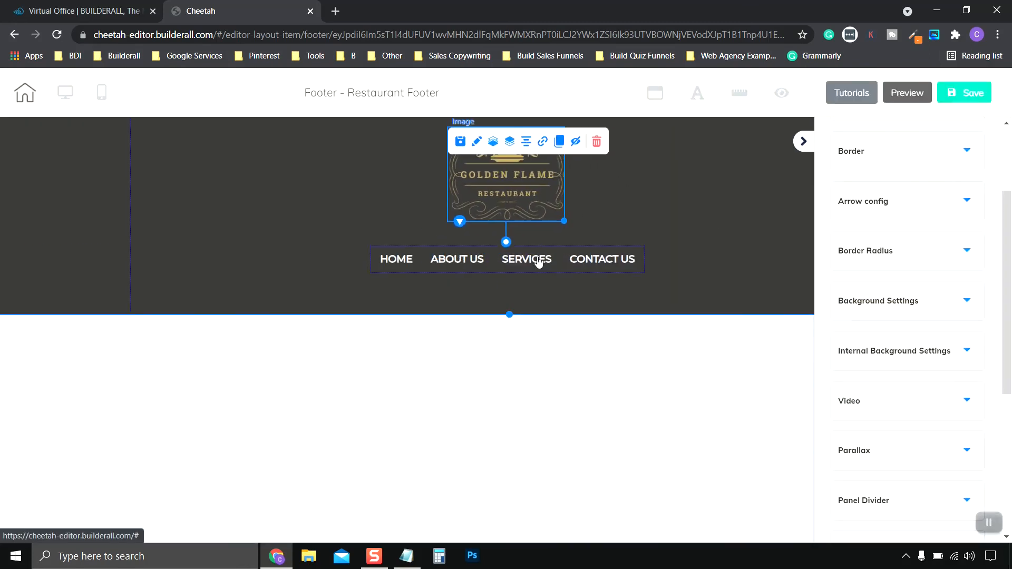
click(804, 143)
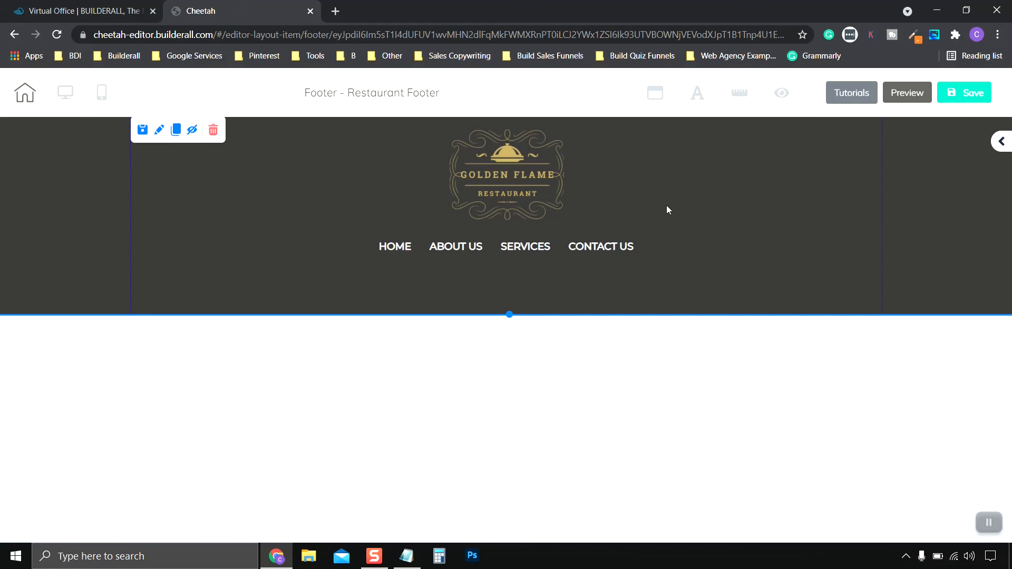
Step: Save the Restaurant Footer, close its editor and reopen the page list of the Golden Flame Restaurant site
click(966, 99)
click(759, 364)
click(311, 11)
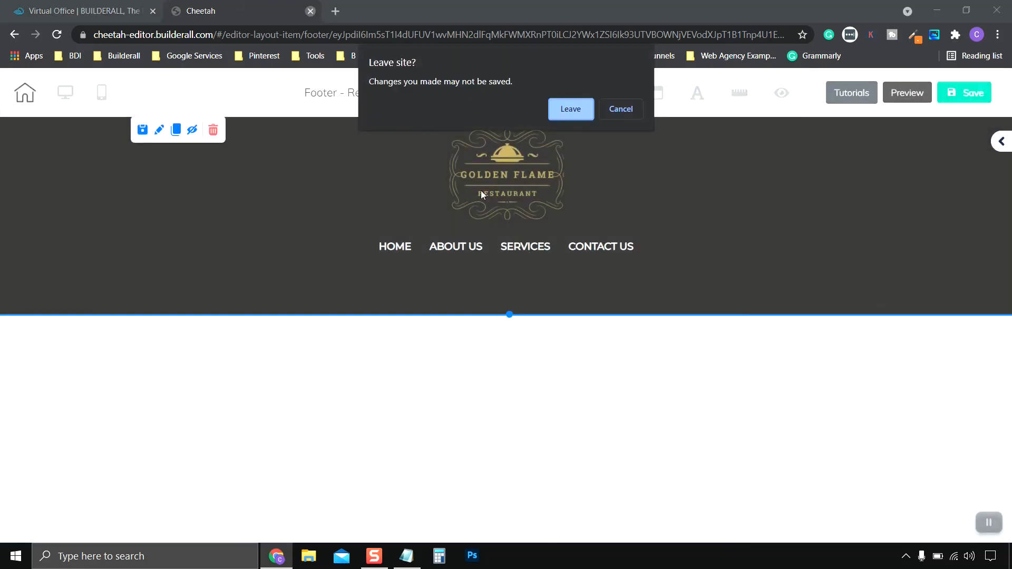
click(571, 116)
click(120, 314)
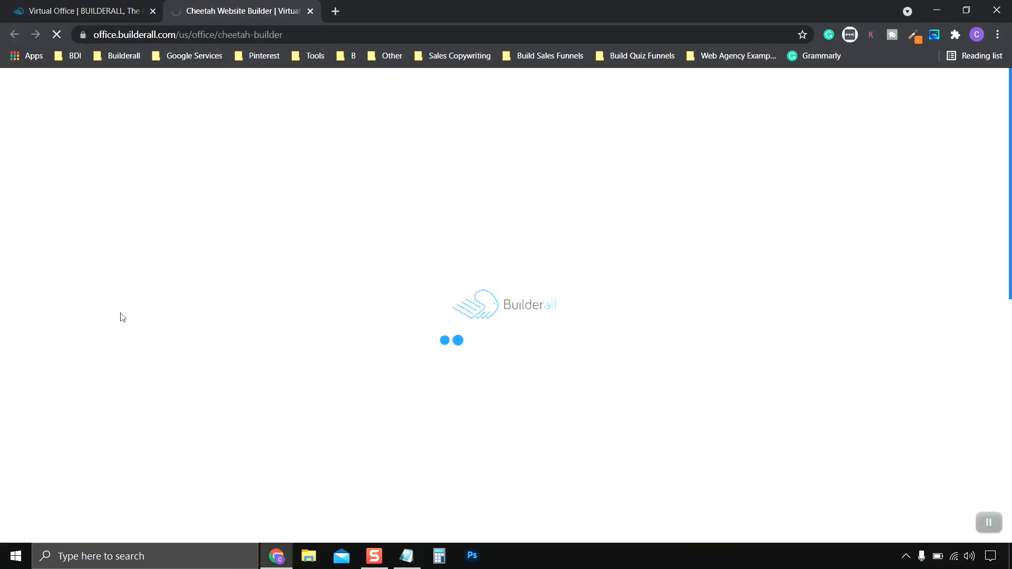
click(196, 305)
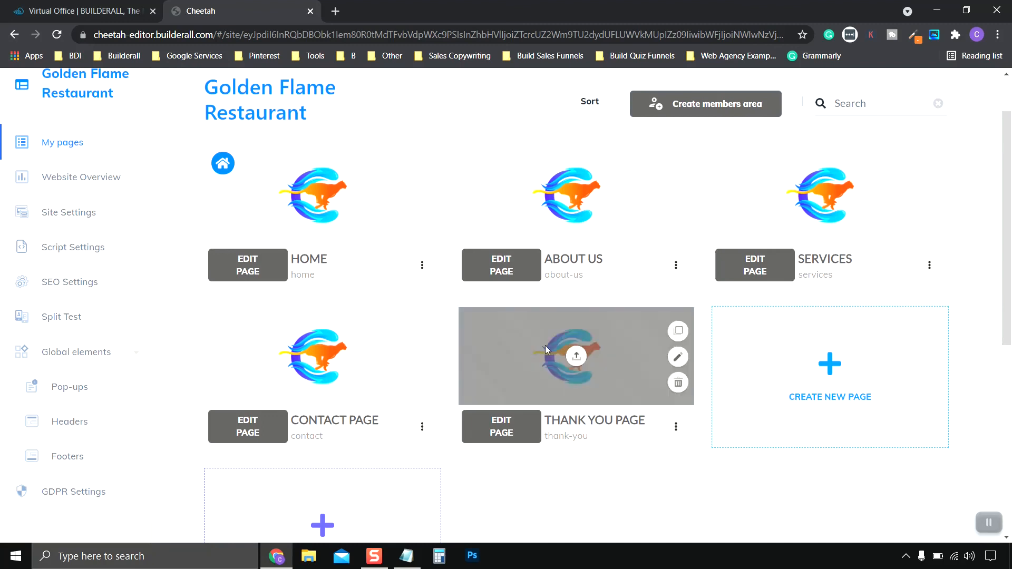
Step: Choose Restaurant Footer as the desktop and mobile footer in the Home page's settings
click(423, 265)
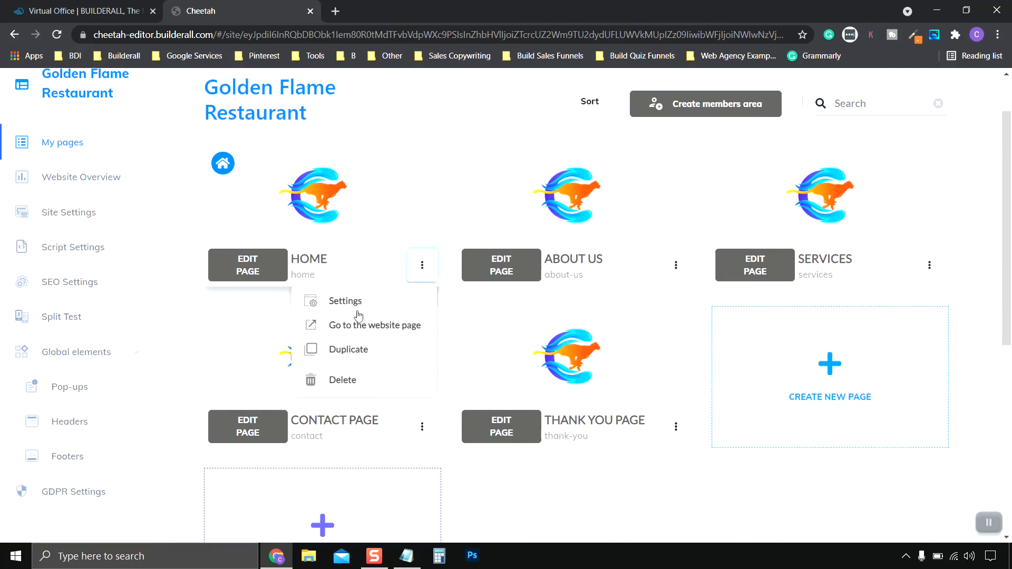
click(357, 310)
scroll(594, 237, down, 10)
click(337, 465)
click(284, 560)
click(637, 463)
click(635, 560)
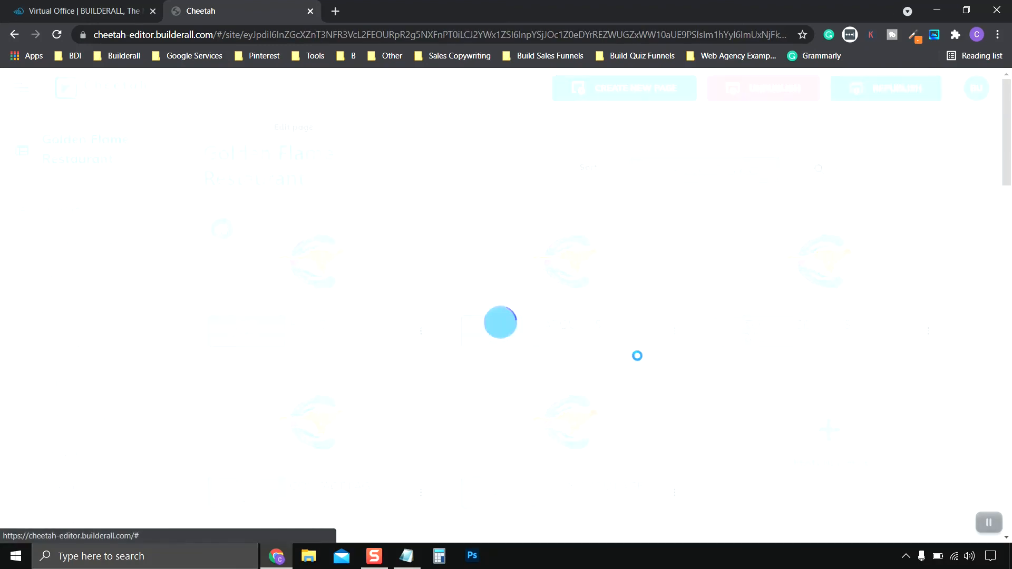
Step: Assign Restaurant Footer to desktop and mobile in another page's settings and save the footer settings
click(325, 463)
click(441, 493)
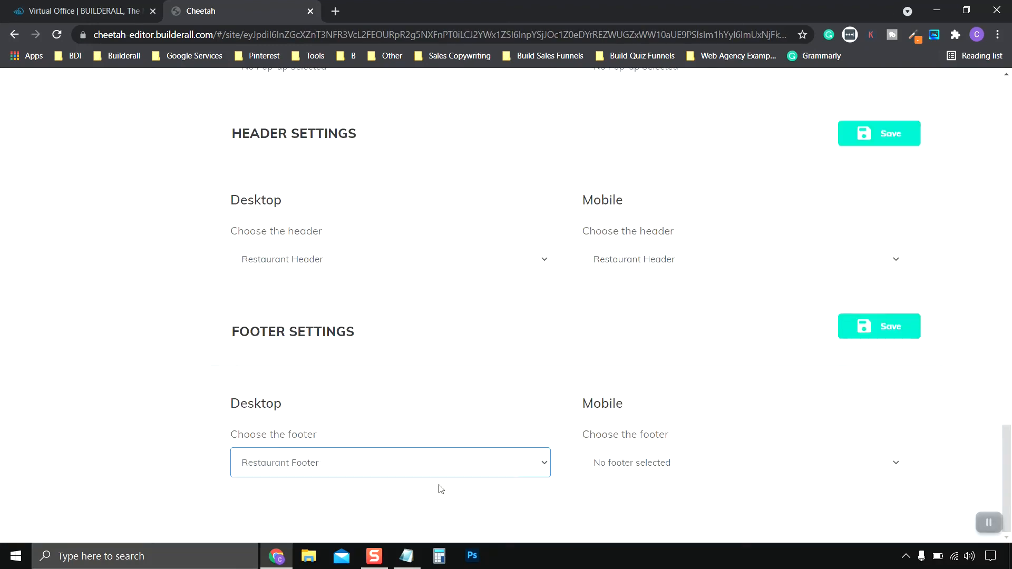
click(617, 465)
click(620, 498)
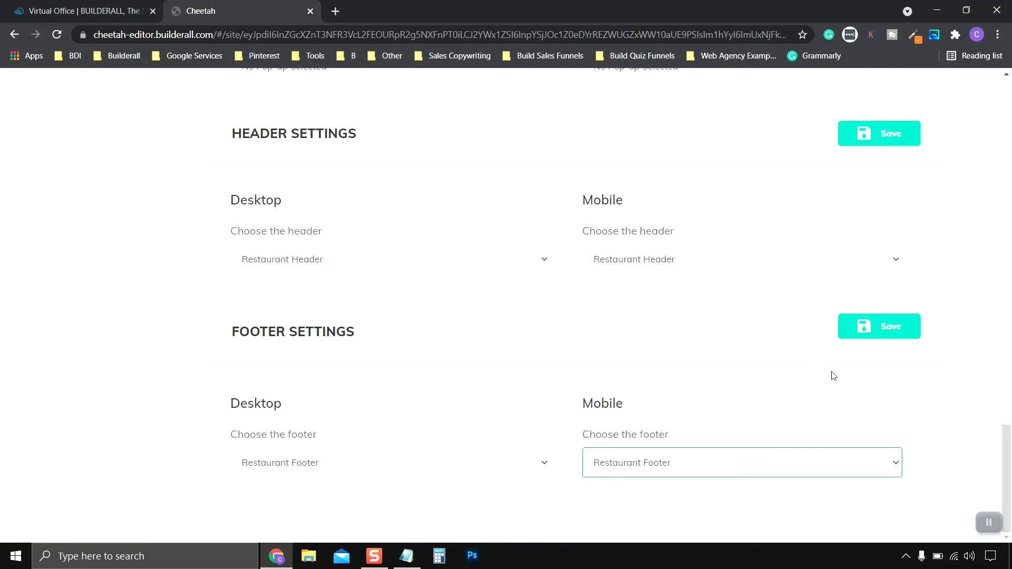
click(890, 334)
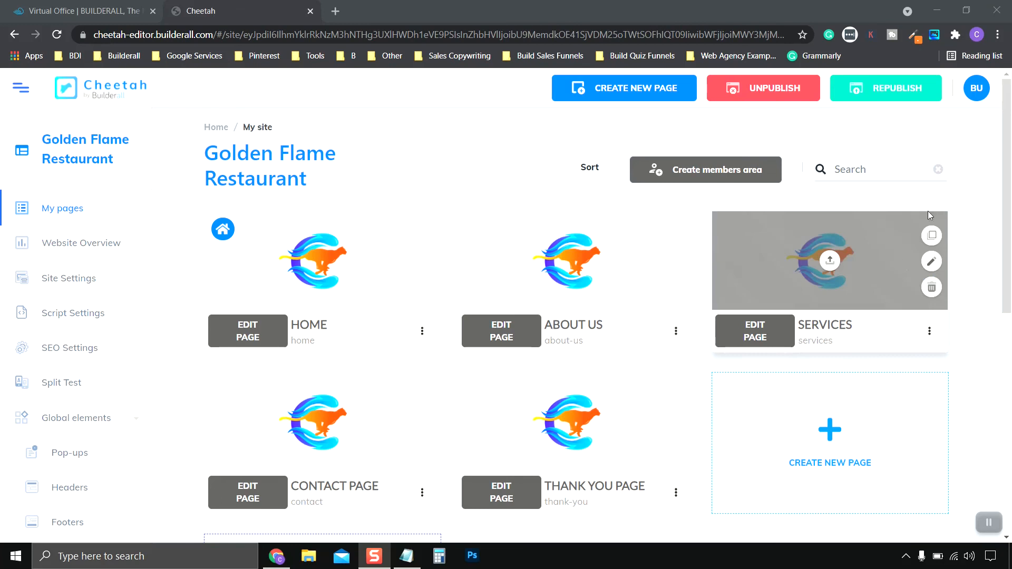
Step: Republish the Golden Flame Restaurant site and open the live Home page
click(896, 88)
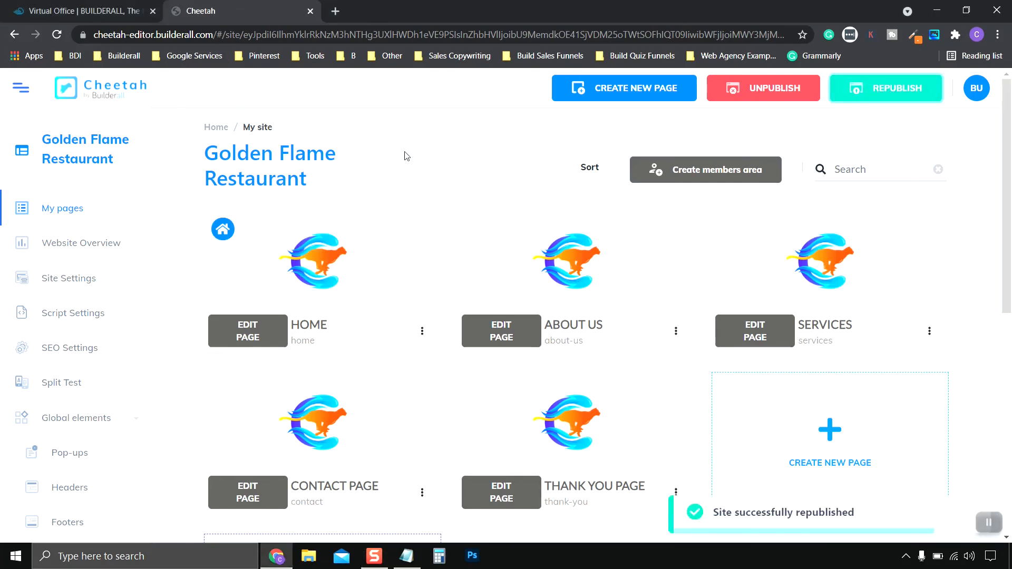
click(422, 332)
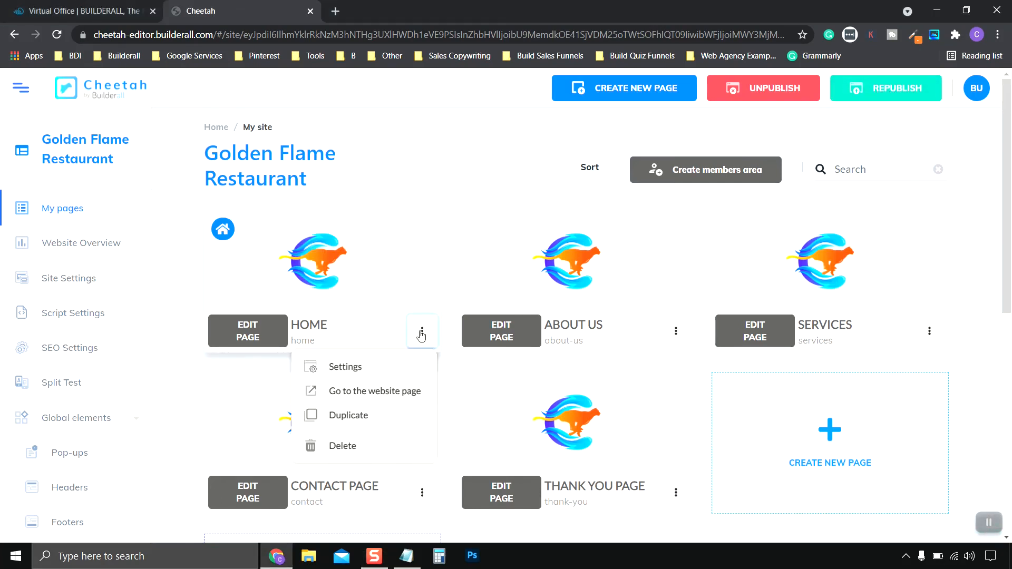
click(389, 392)
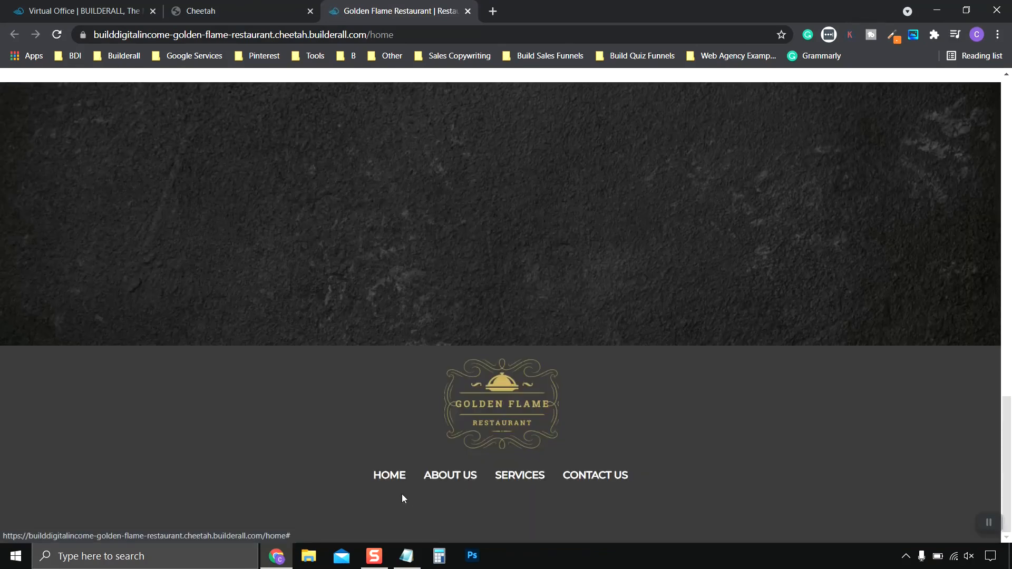
Step: Check the footer and its Home, About Us, Services and Contact Us links on the live site, closing it when done
click(378, 478)
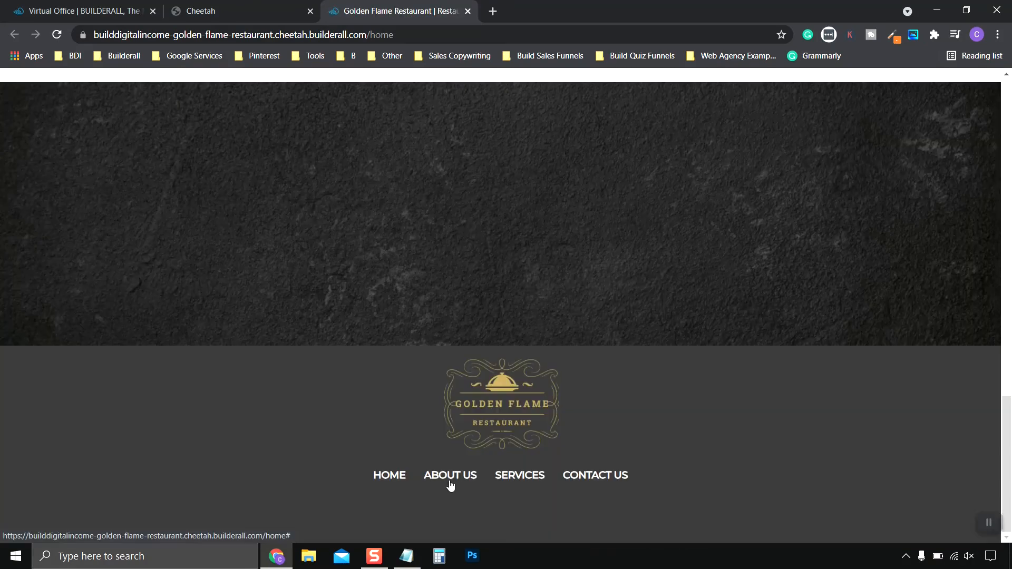
click(450, 484)
scroll(656, 328, down, 10)
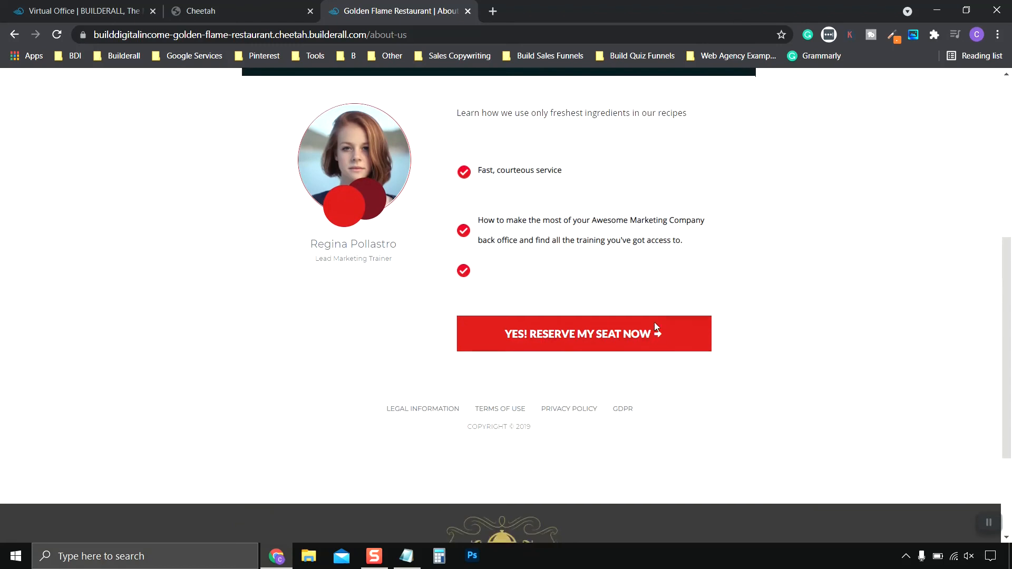
click(522, 478)
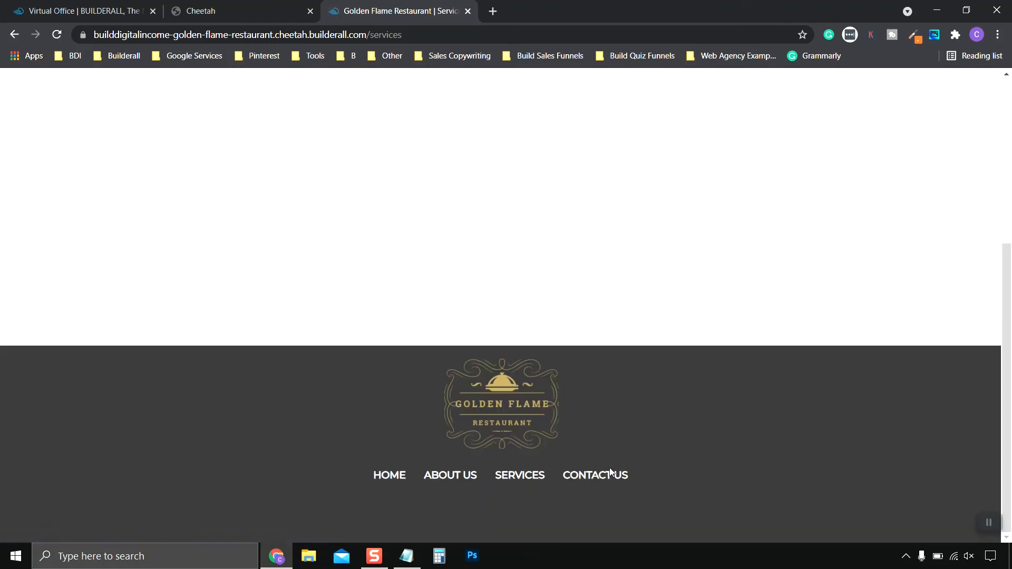
click(597, 476)
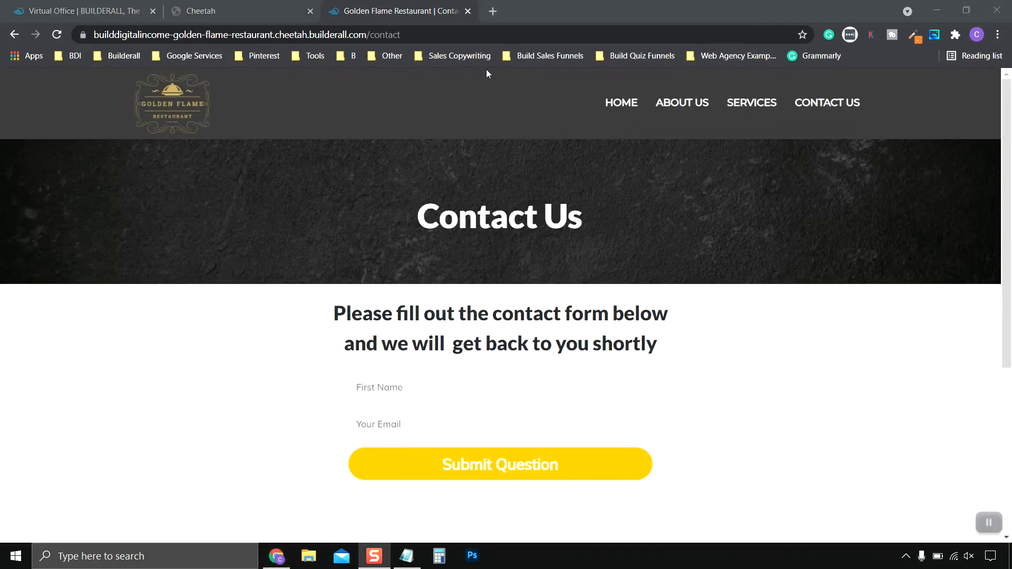
click(469, 13)
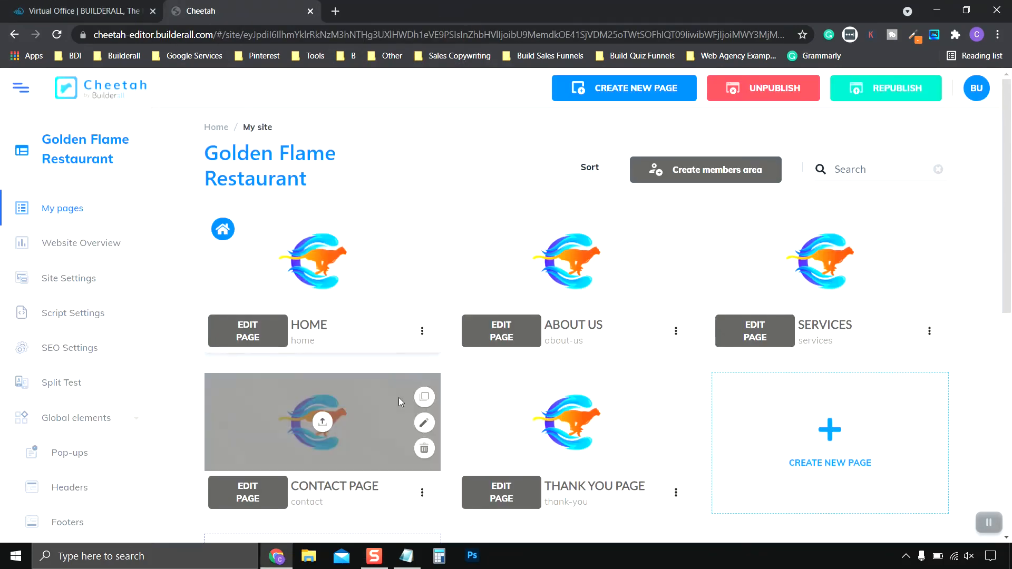
Step: Open the Home page for editing, review its mobile layout, and save it while switching to the Contact Page
click(255, 336)
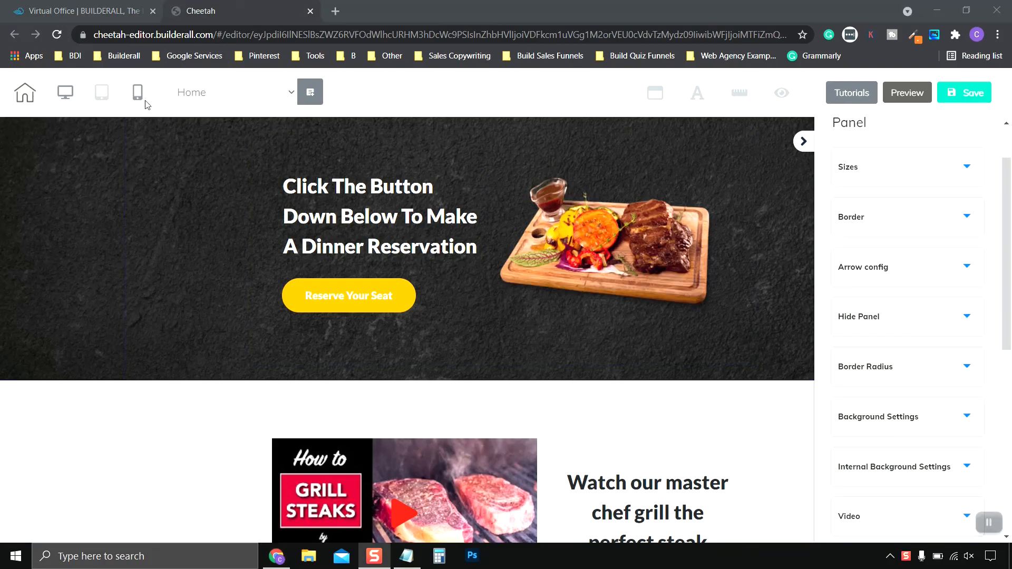
click(137, 93)
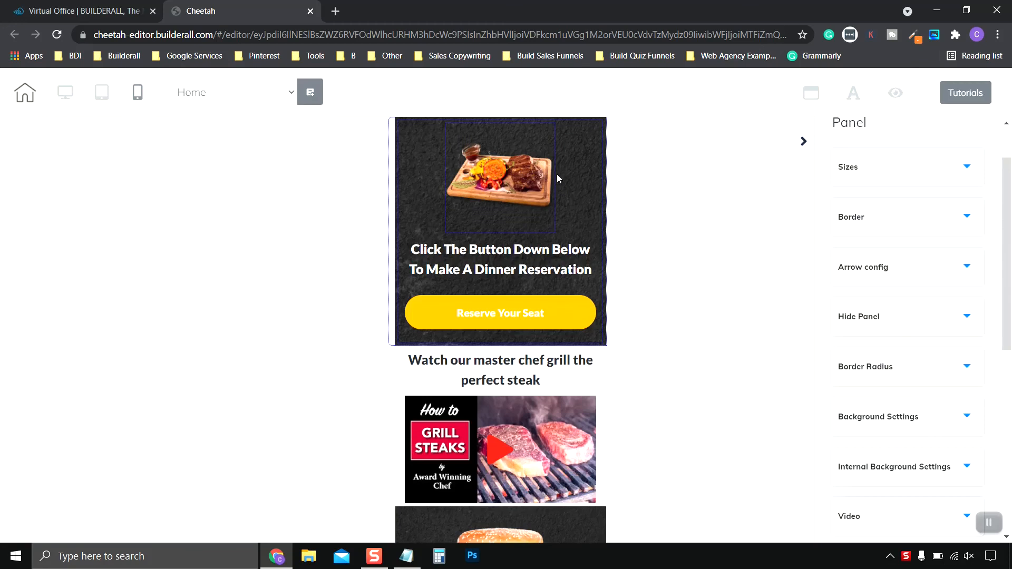
scroll(501, 228, down, 6)
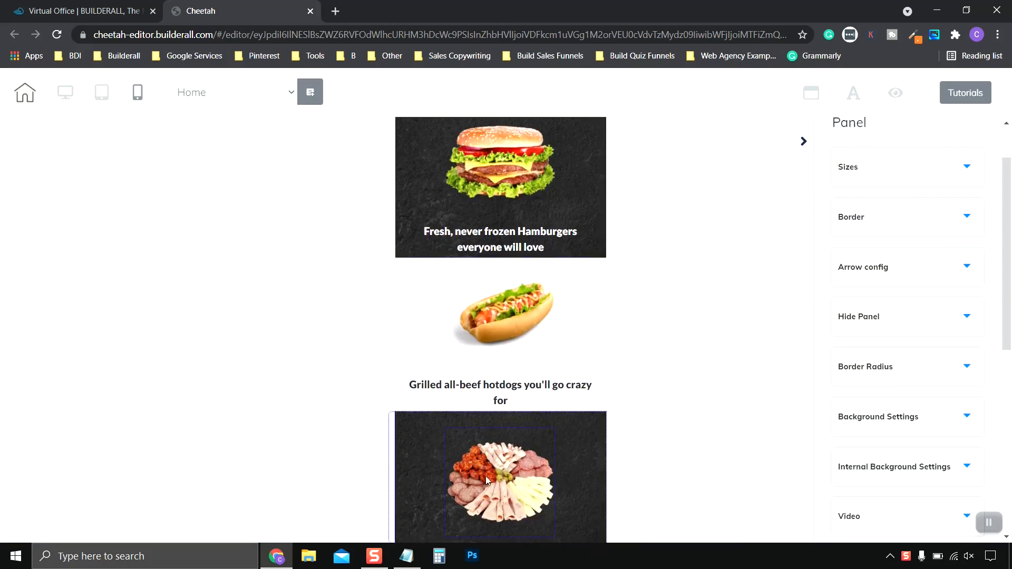
scroll(498, 477, up, 6)
click(293, 95)
click(258, 139)
click(556, 325)
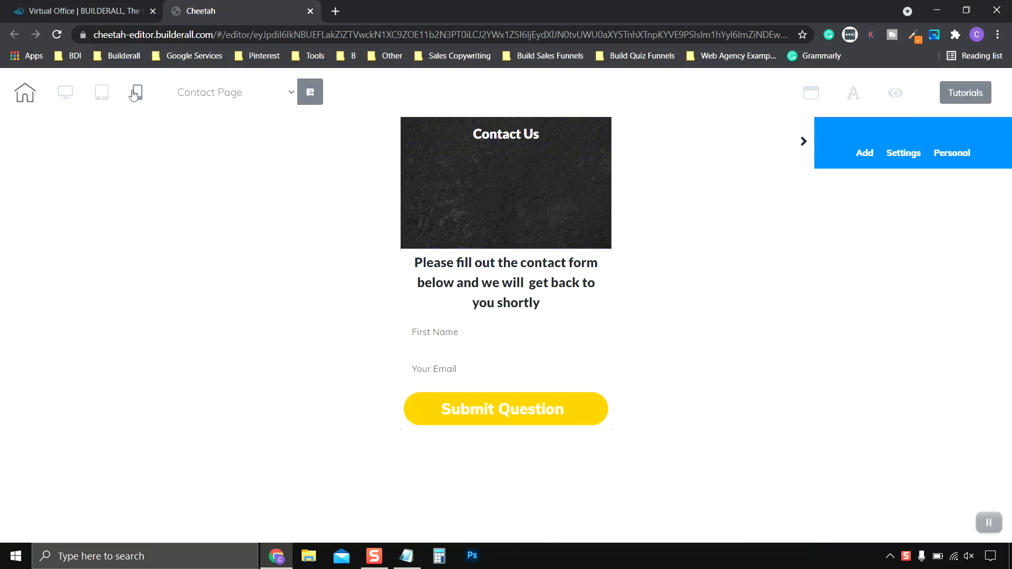
Step: Switch to the About Us page and increase the heading's text size in its mobile layout
click(233, 94)
click(217, 140)
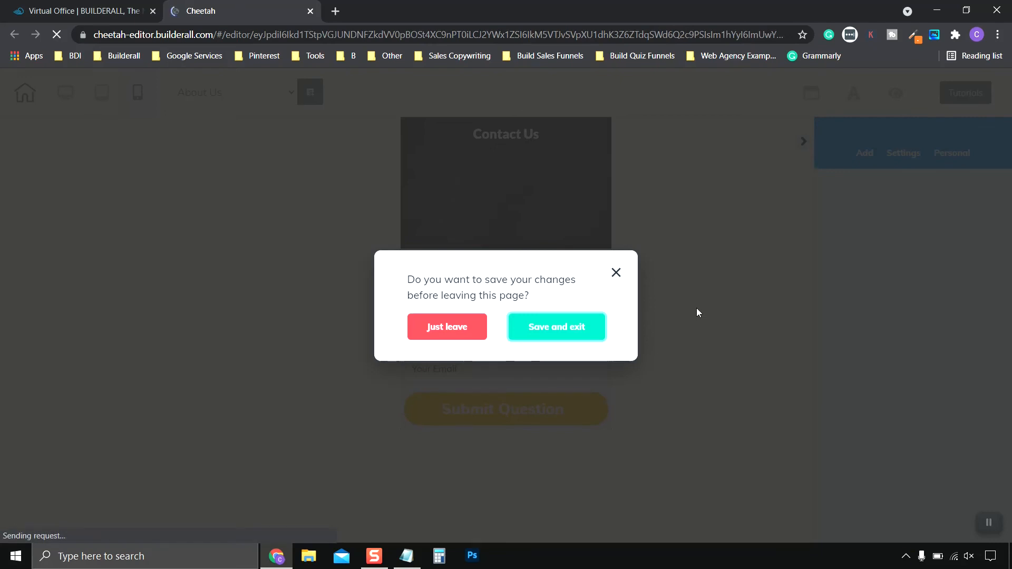
click(191, 113)
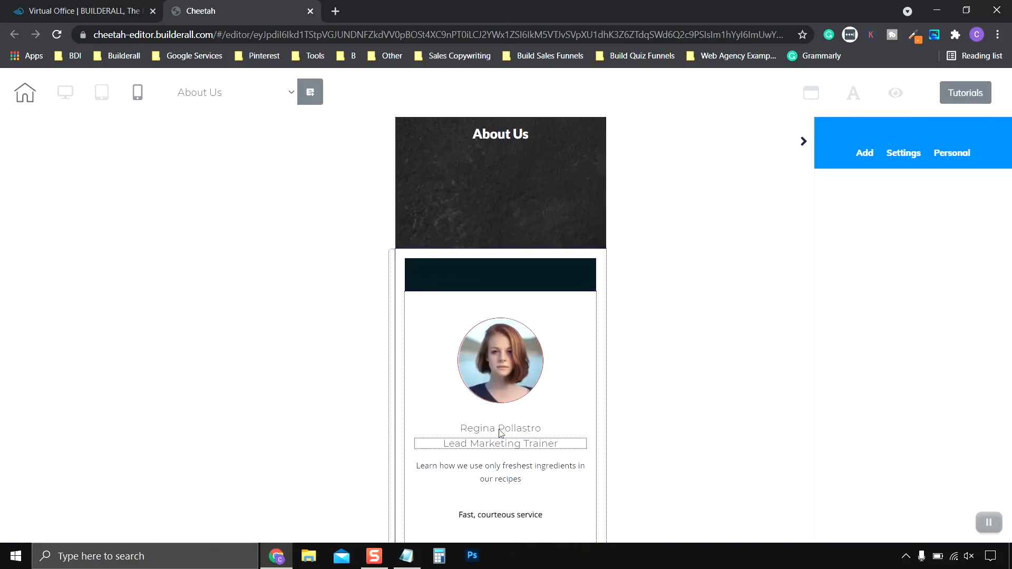
click(506, 140)
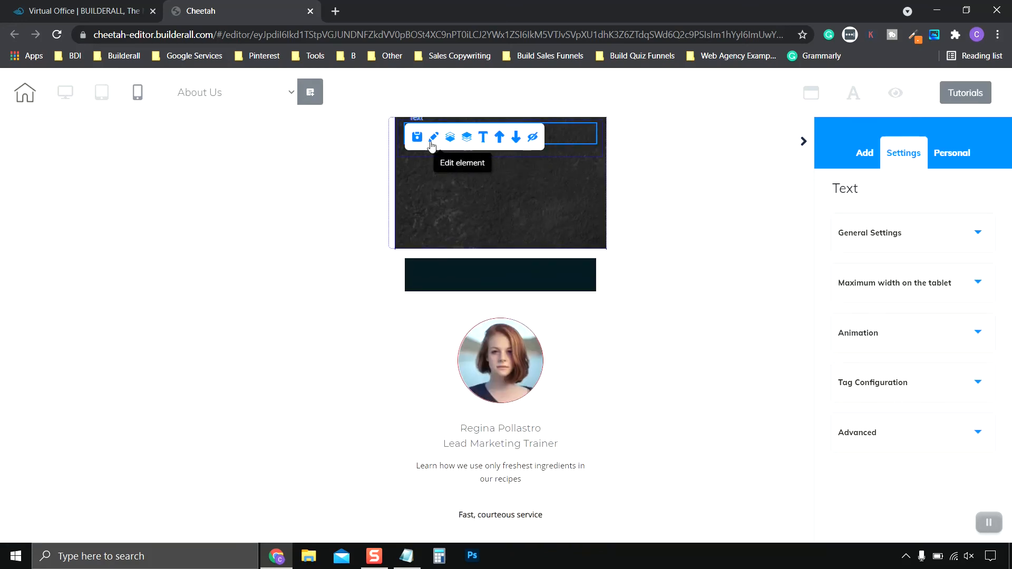
click(894, 238)
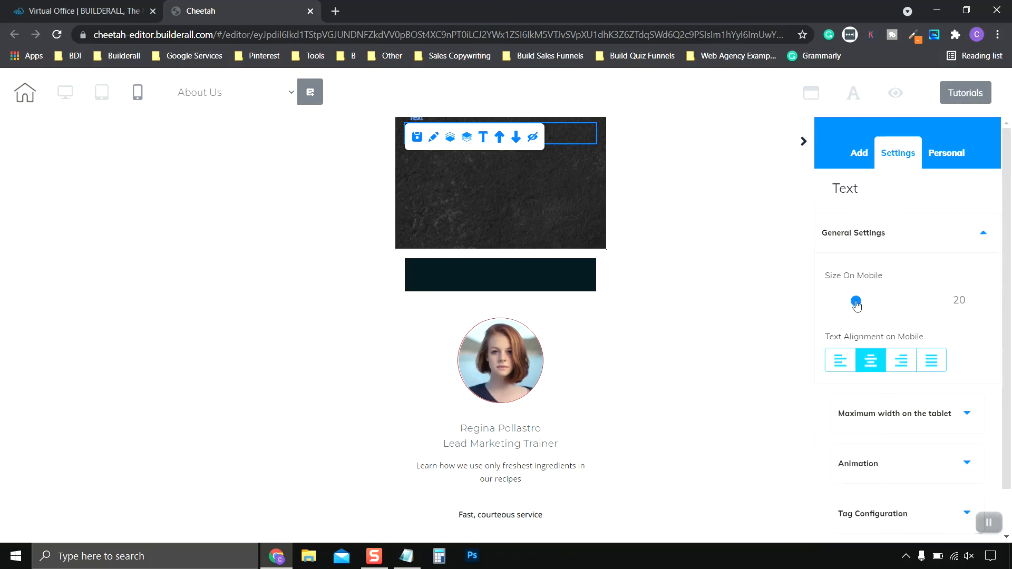
mouse_move(858, 305)
mouse_down()
mouse_move(881, 298)
mouse_move(872, 308)
mouse_up()
click(981, 302)
Step: Set the About Us heading's top spacing to 69 in the mobile layout
scroll(981, 301, down, 7)
click(891, 524)
scroll(923, 420, down, 6)
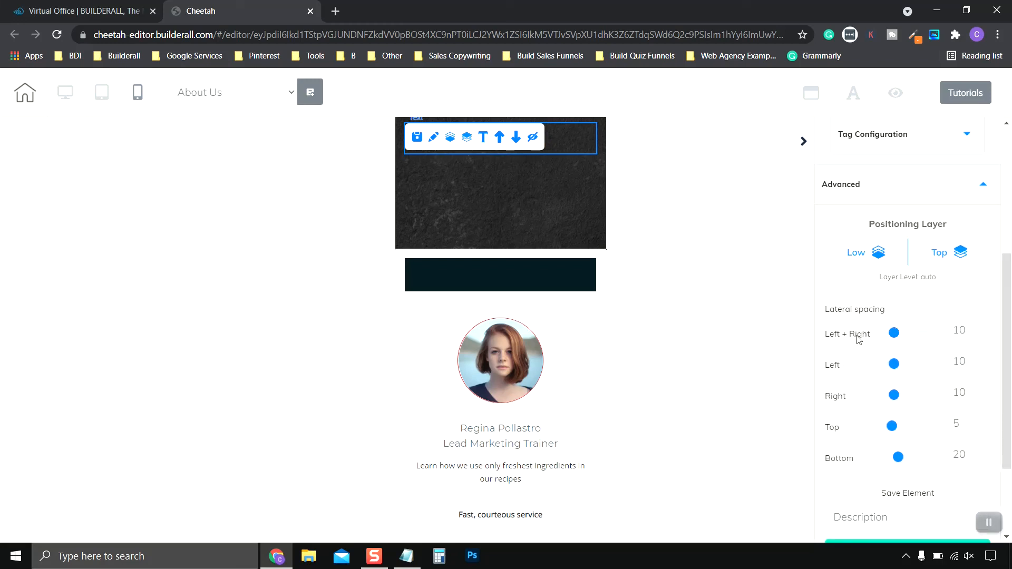
click(983, 421)
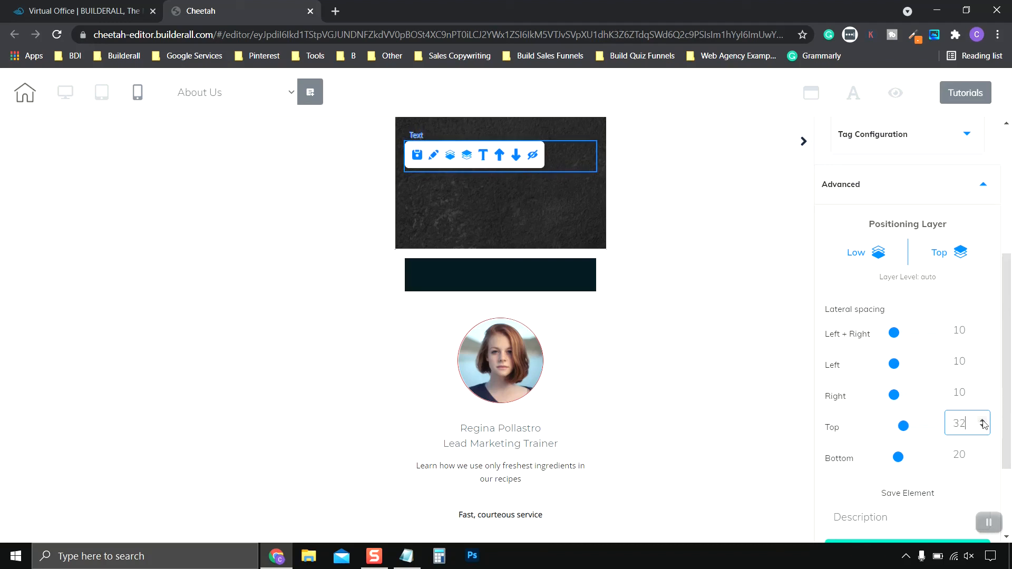
click(982, 421)
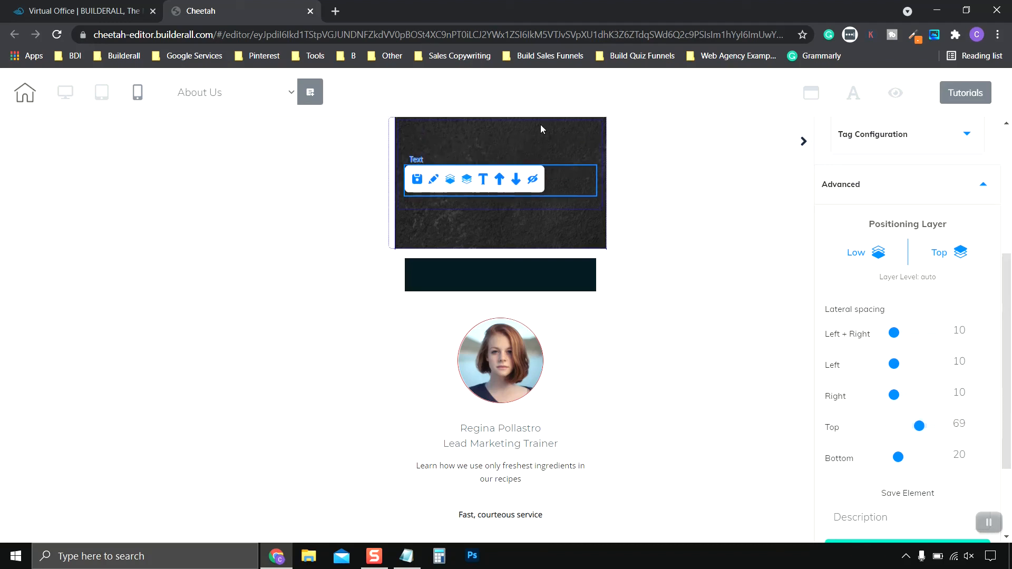
click(540, 126)
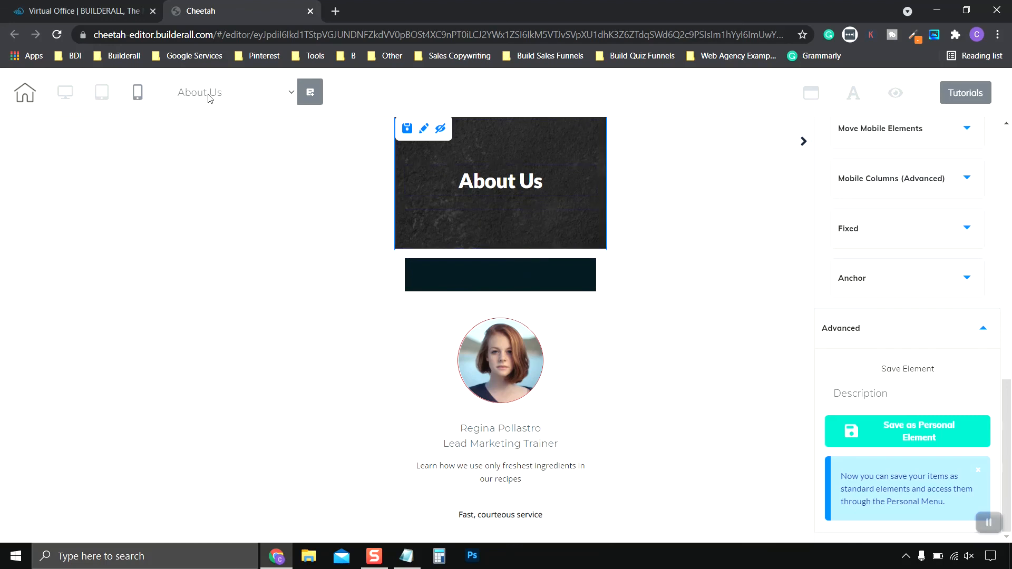
Step: Save and switch to the Thank You Page, then increase its heading's mobile text size and top spacing
click(66, 99)
click(547, 328)
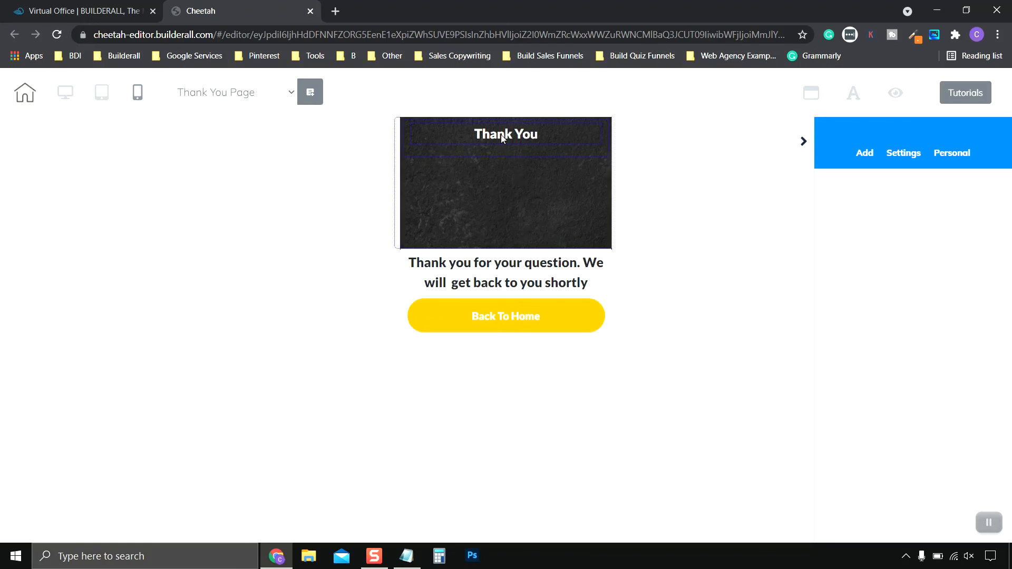
click(504, 138)
click(864, 233)
scroll(866, 308, down, 8)
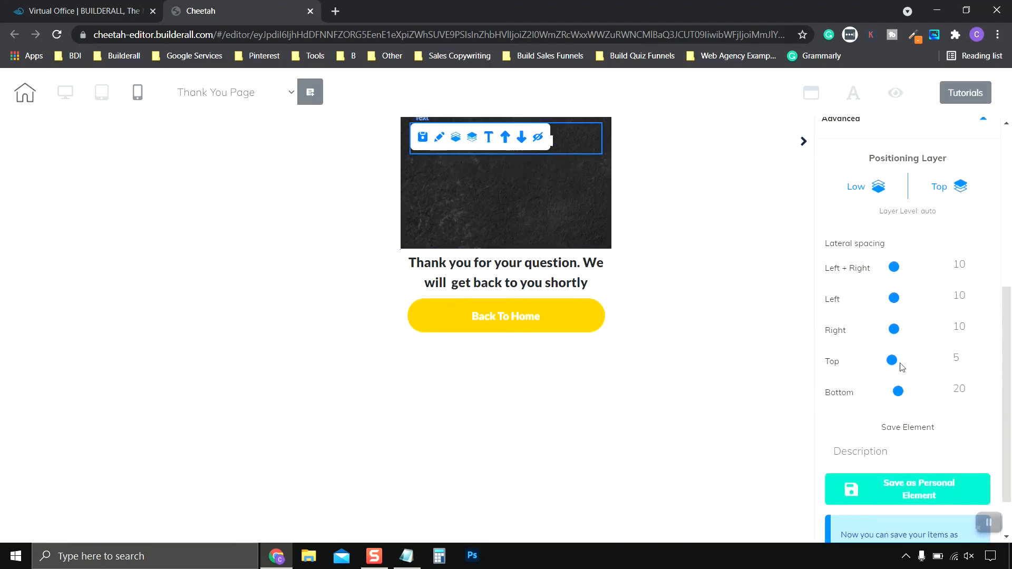
click(494, 223)
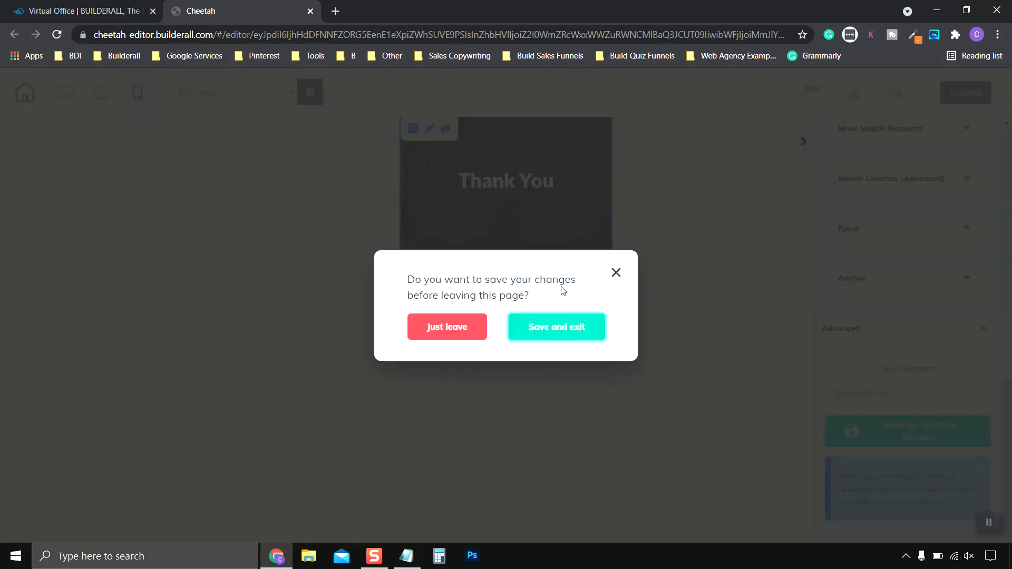
Step: Save and switch to the Services page, then set its heading's mobile size to 30 and top spacing to 69
click(558, 327)
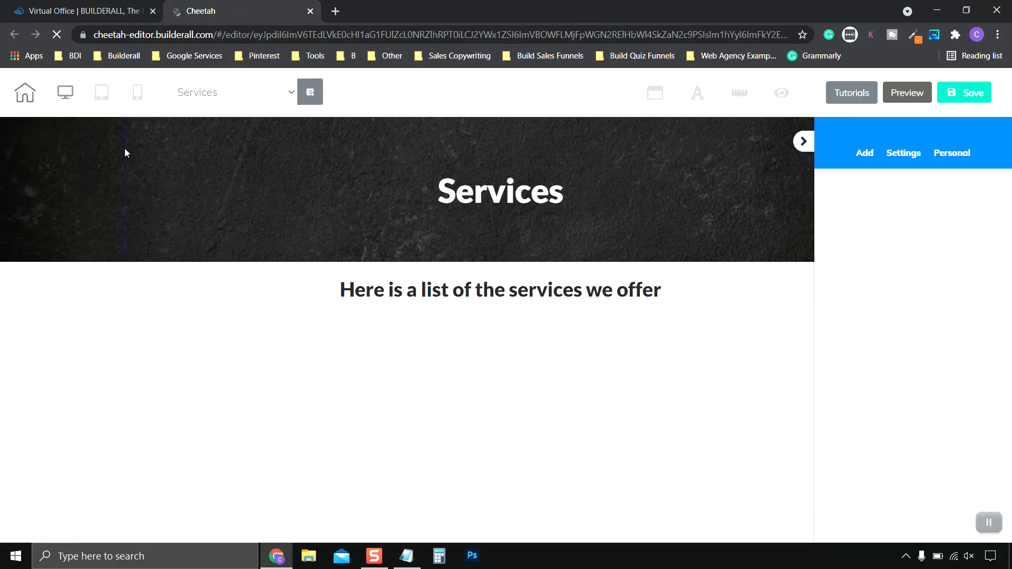
click(137, 92)
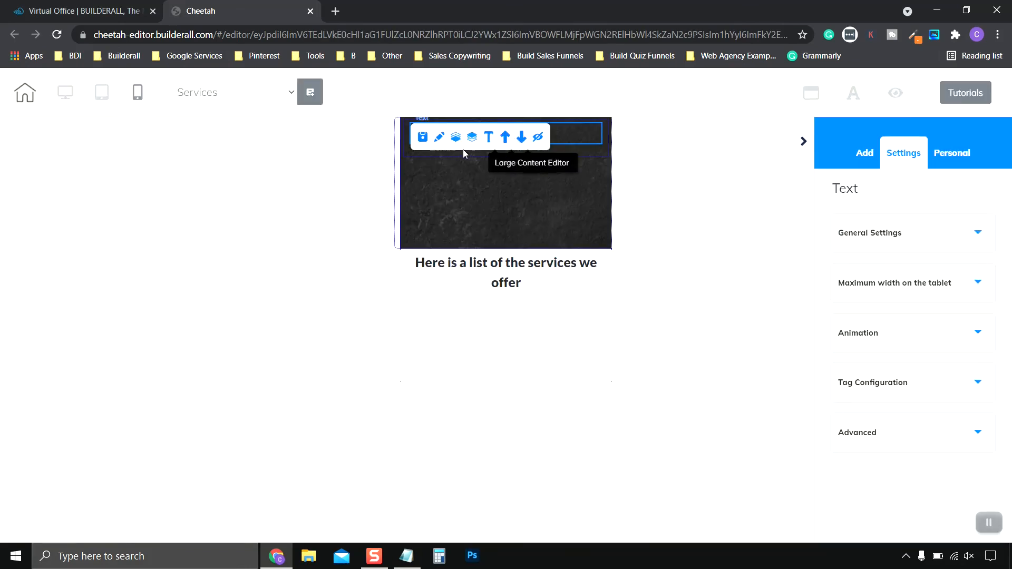
click(919, 230)
click(887, 472)
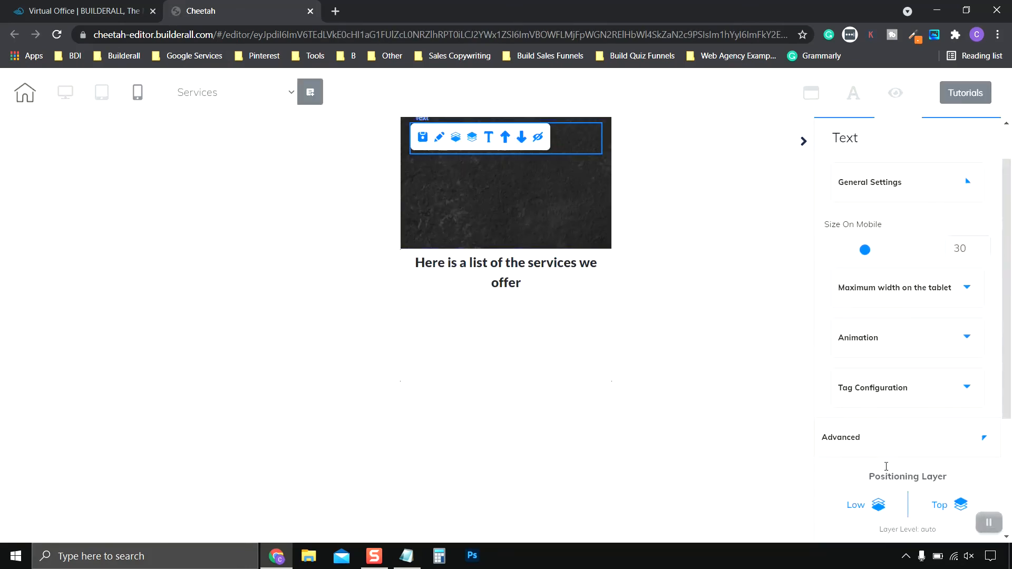
scroll(887, 473, down, 5)
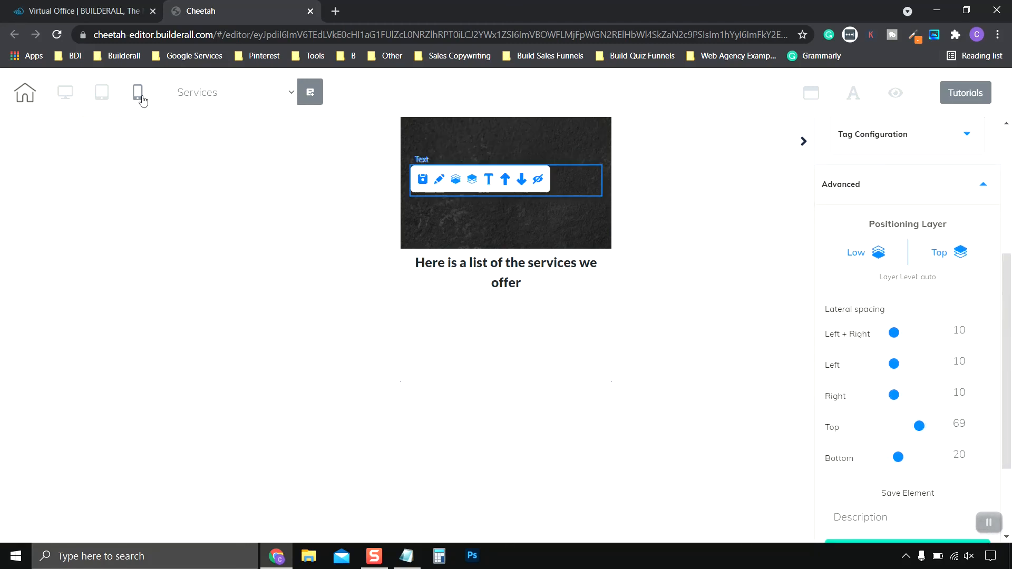
Step: Save the Services page, switch to the Home page in desktop view, and save and exit to the site's page list
click(65, 94)
click(237, 94)
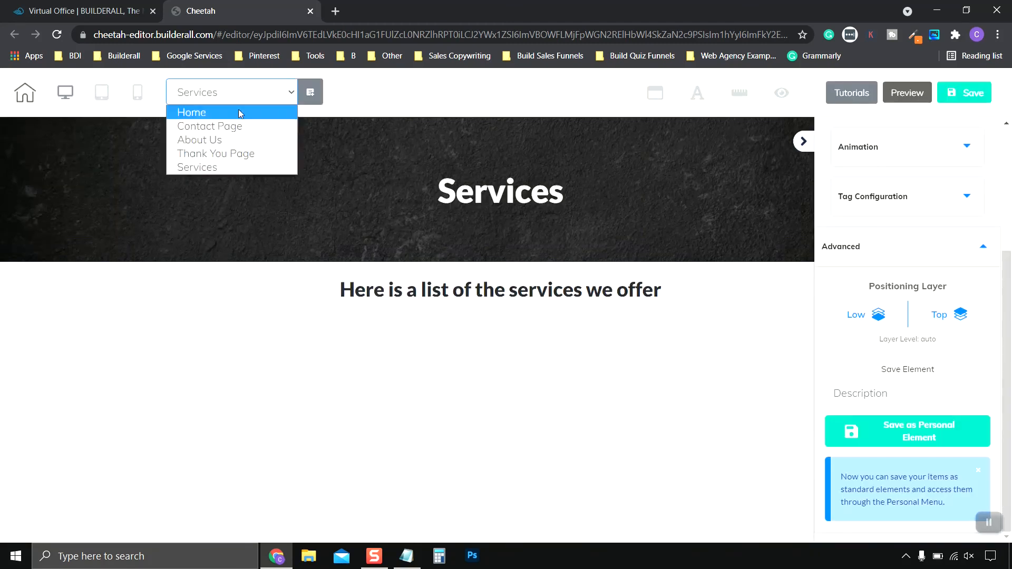
click(240, 113)
click(546, 337)
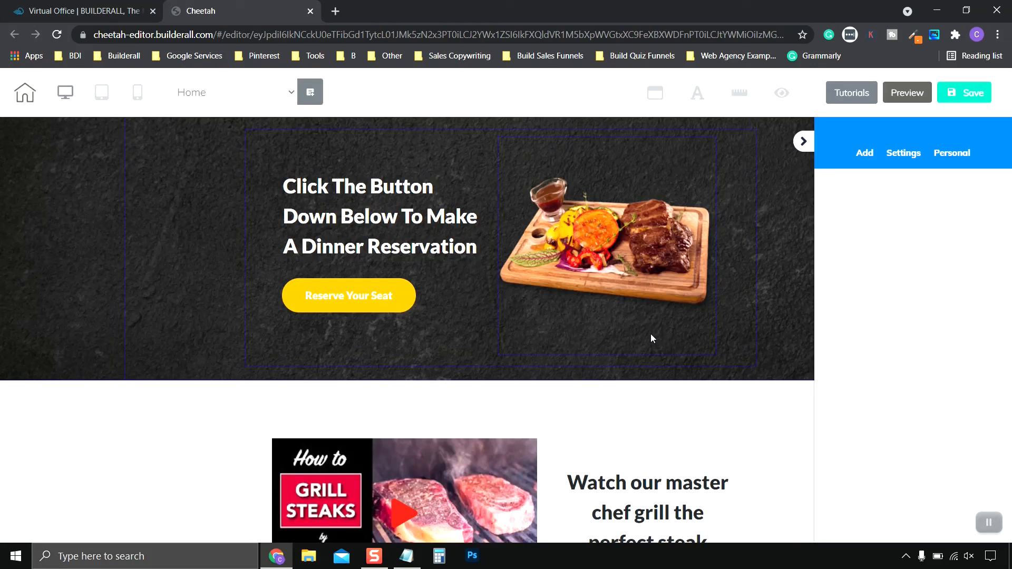
click(989, 523)
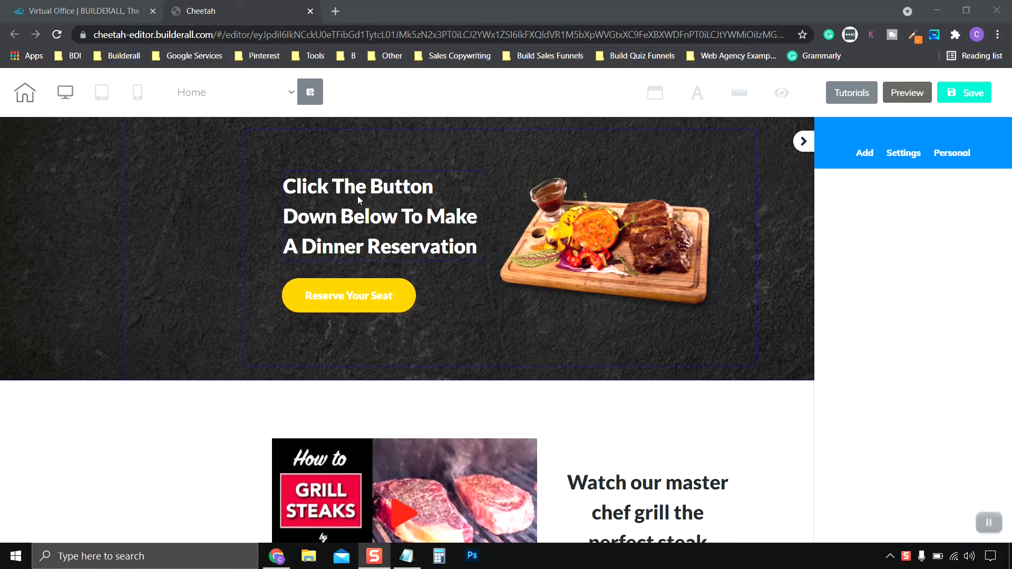
click(24, 94)
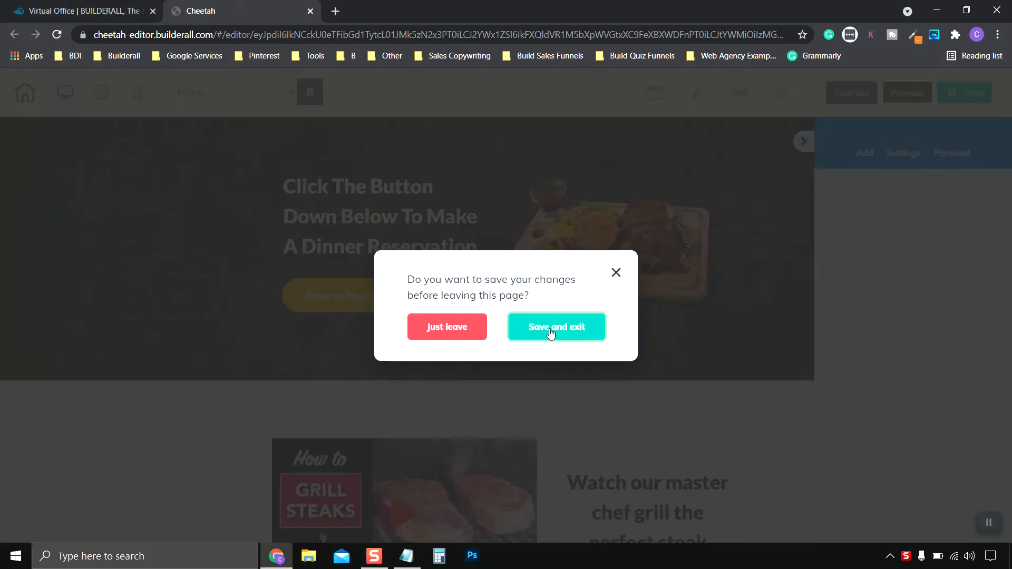
click(551, 328)
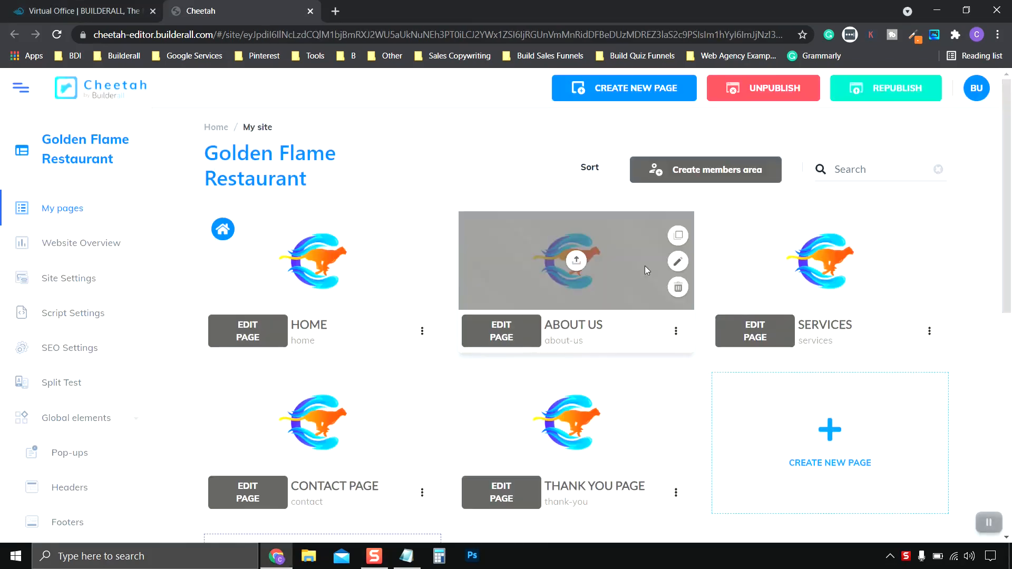
Step: Go to the list of all websites and look over the options available for the Golden Flame Restaurant site
click(422, 331)
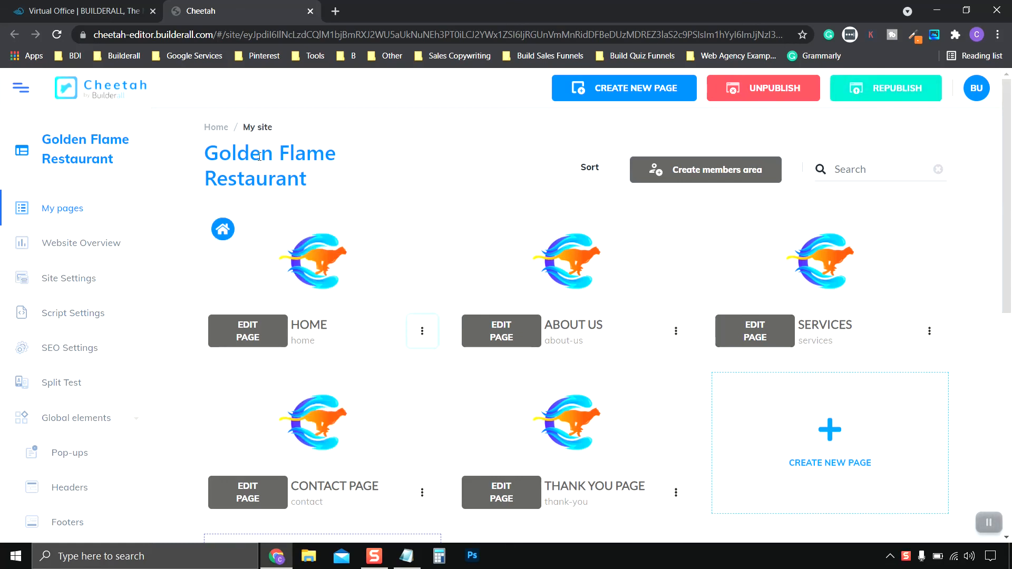
click(214, 128)
click(366, 305)
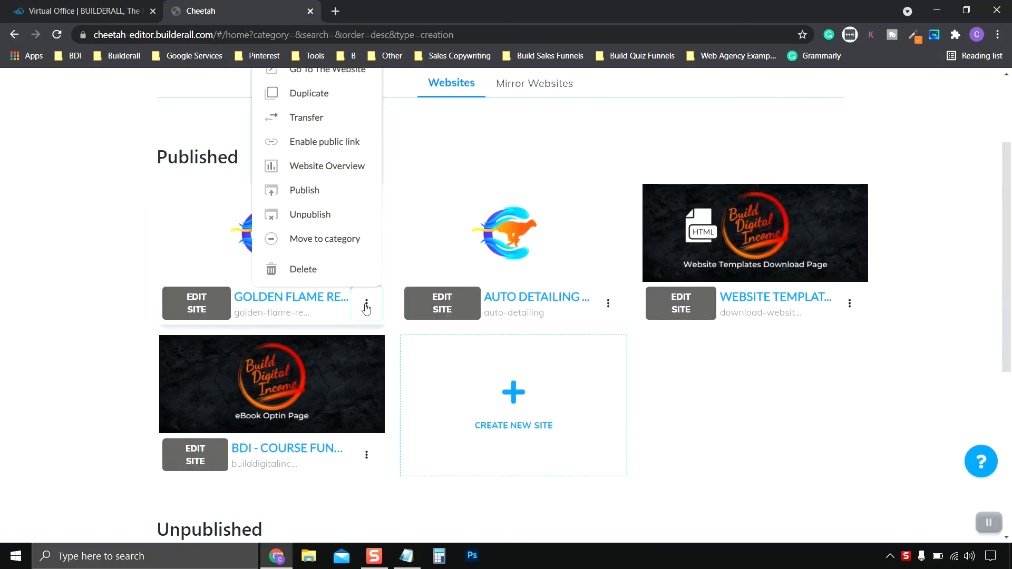
scroll(366, 305, up, 3)
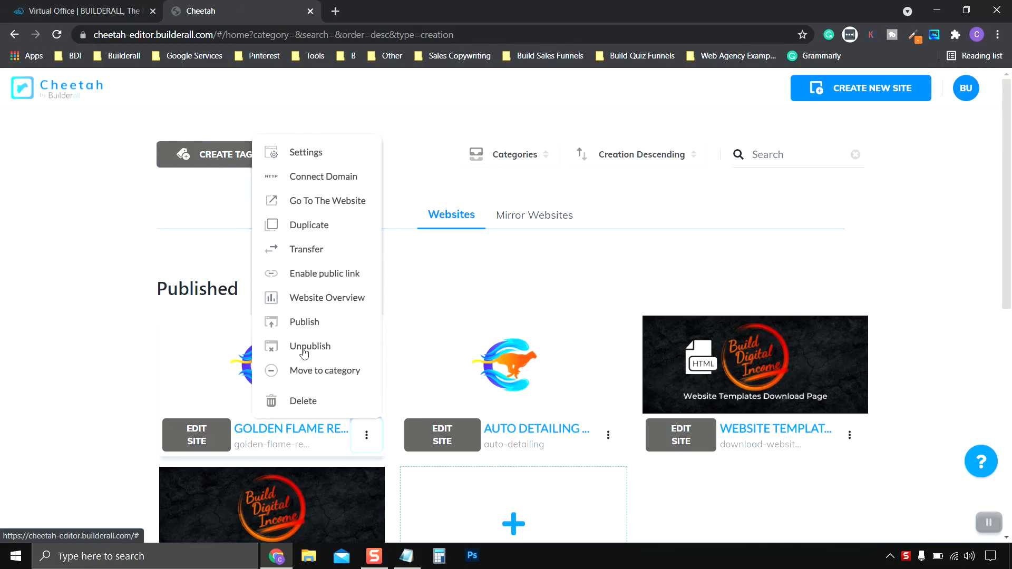
click(366, 435)
scroll(378, 378, down, 2)
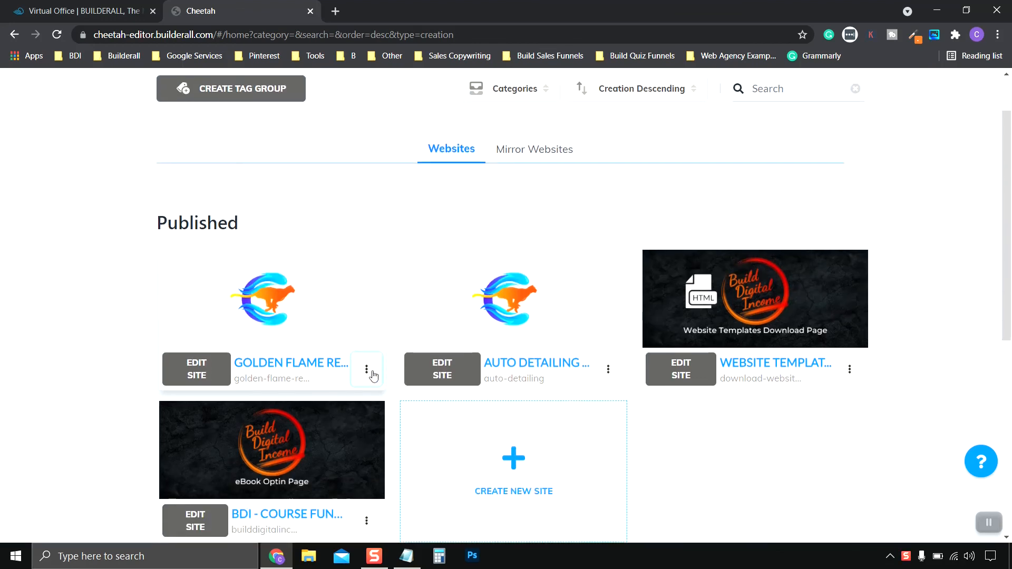
Step: Try the Duplicate site and transfer option for the Golden Flame Restaurant site and cancel the transfer
click(366, 370)
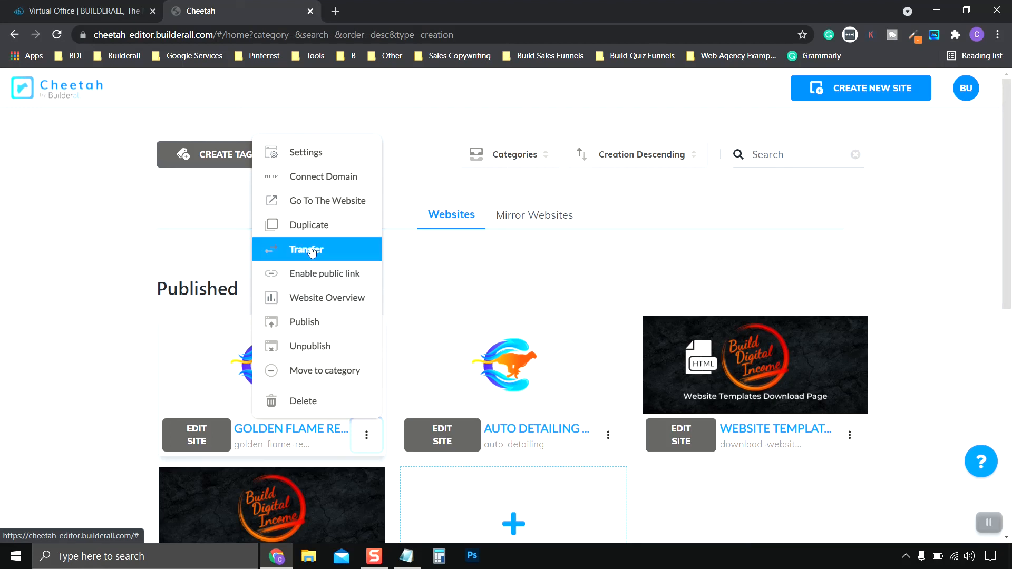
click(308, 250)
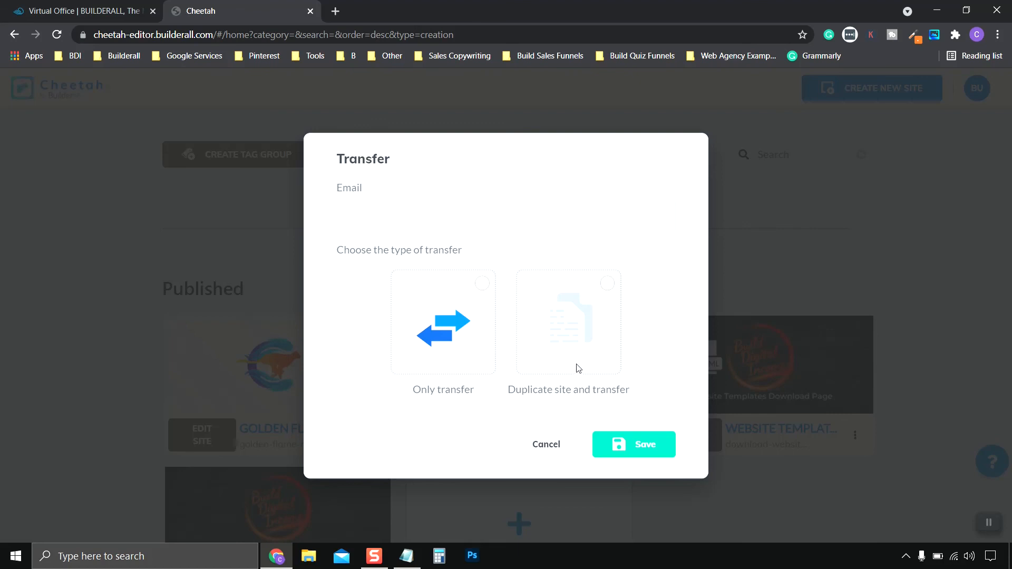
click(605, 293)
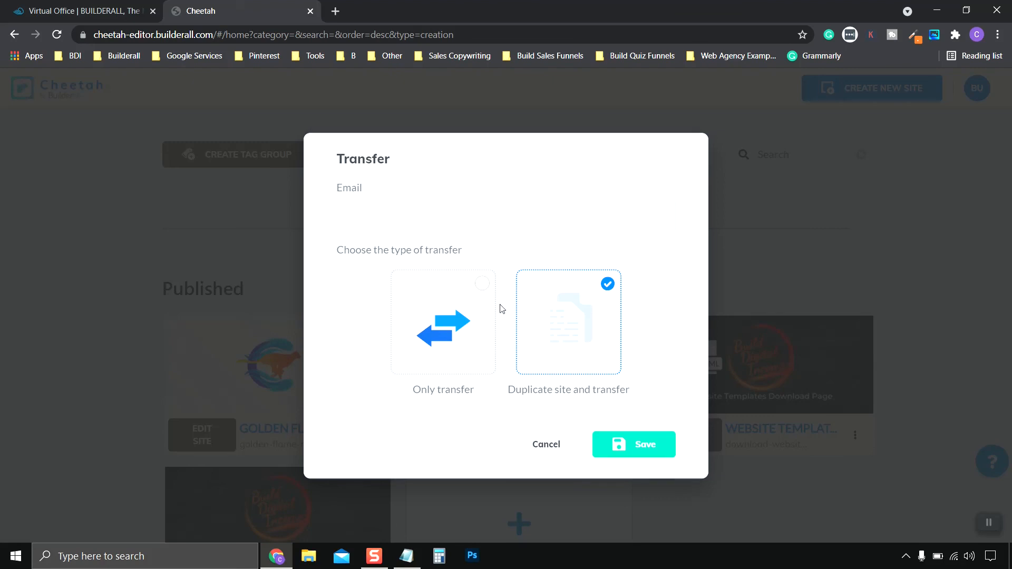
click(546, 445)
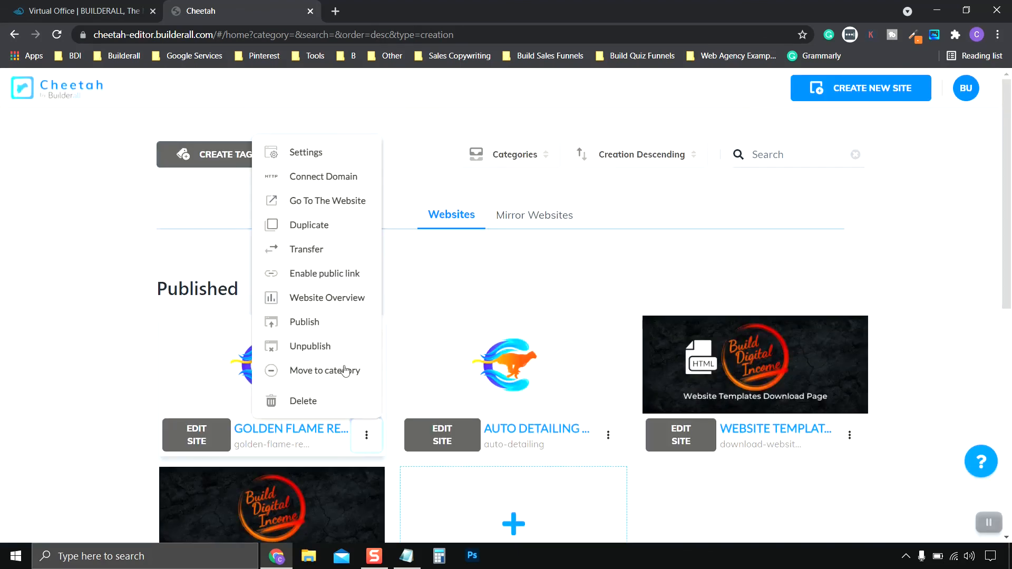
Step: Enable the public link for the Golden Flame Restaurant site, copy it and close the link dialog
click(318, 280)
click(725, 306)
click(742, 452)
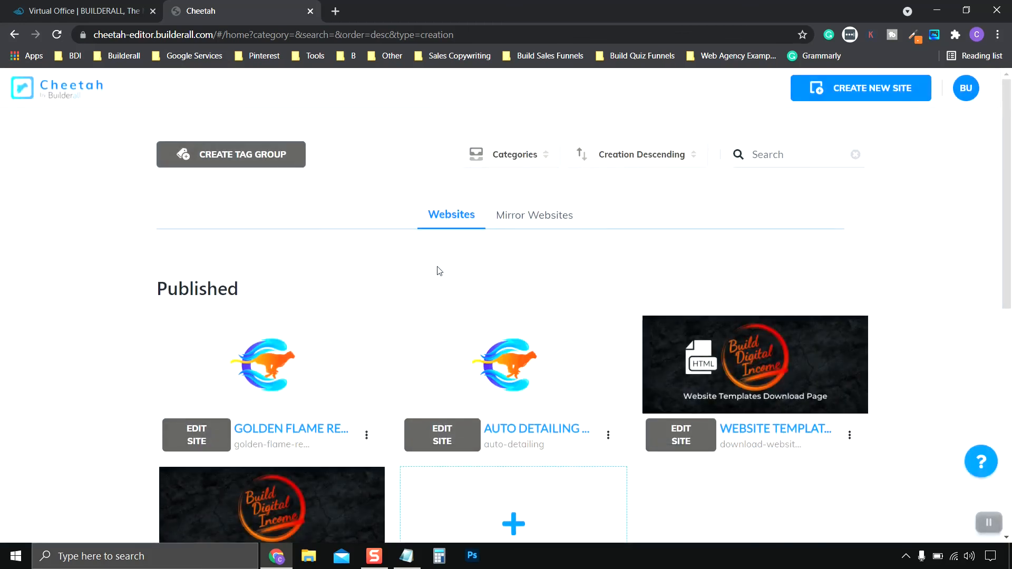
scroll(437, 271, down, 3)
scroll(437, 271, up, 3)
Step: Open the copied public link in a new browser tab, confirm the site copy and go to the site dashboard
click(335, 11)
right_click(328, 34)
click(387, 139)
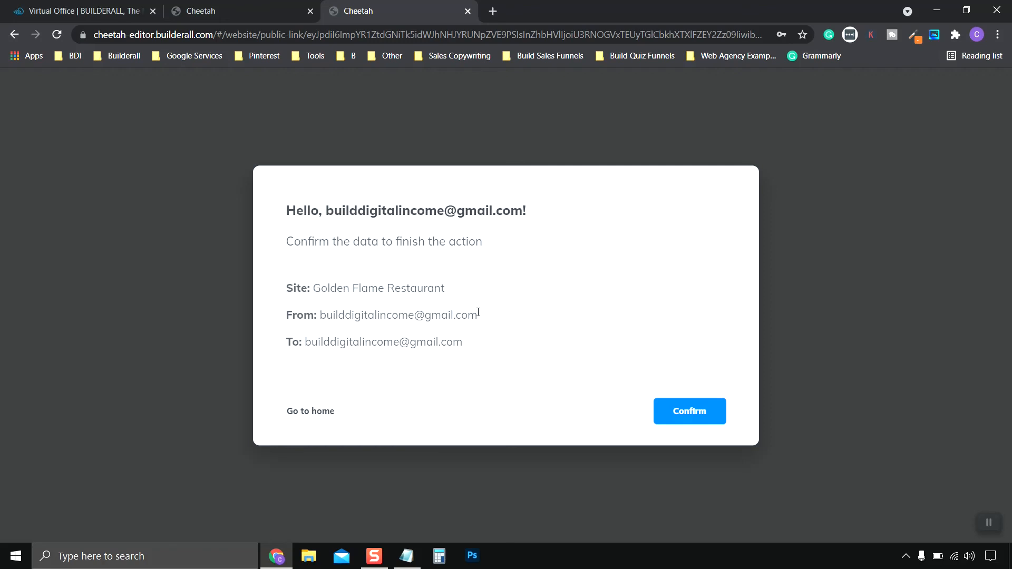
click(688, 422)
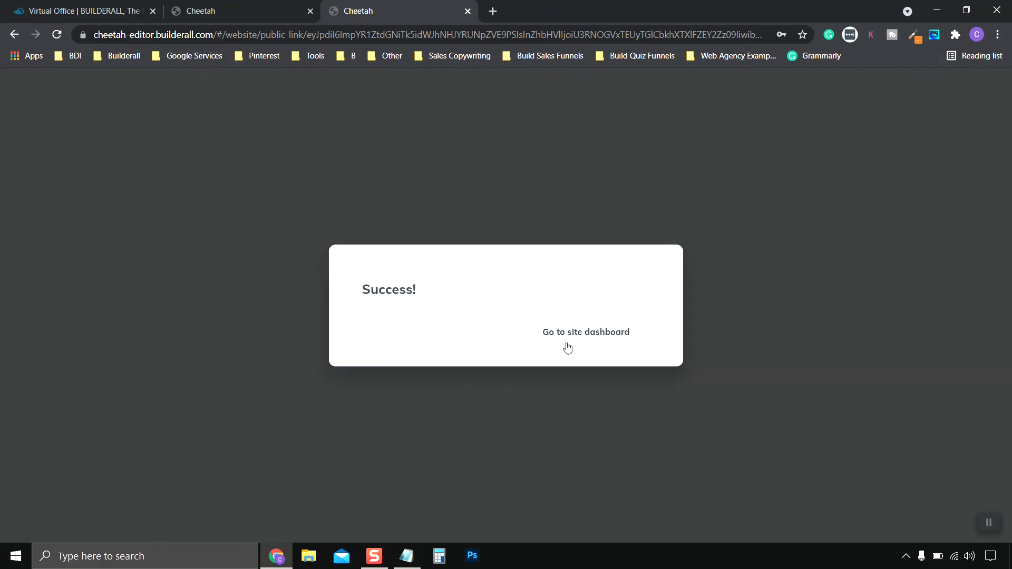
click(580, 332)
Step: Publish the unpublished copy of the Golden Flame Restaurant site and close the publishing dialog
scroll(383, 278, down, 4)
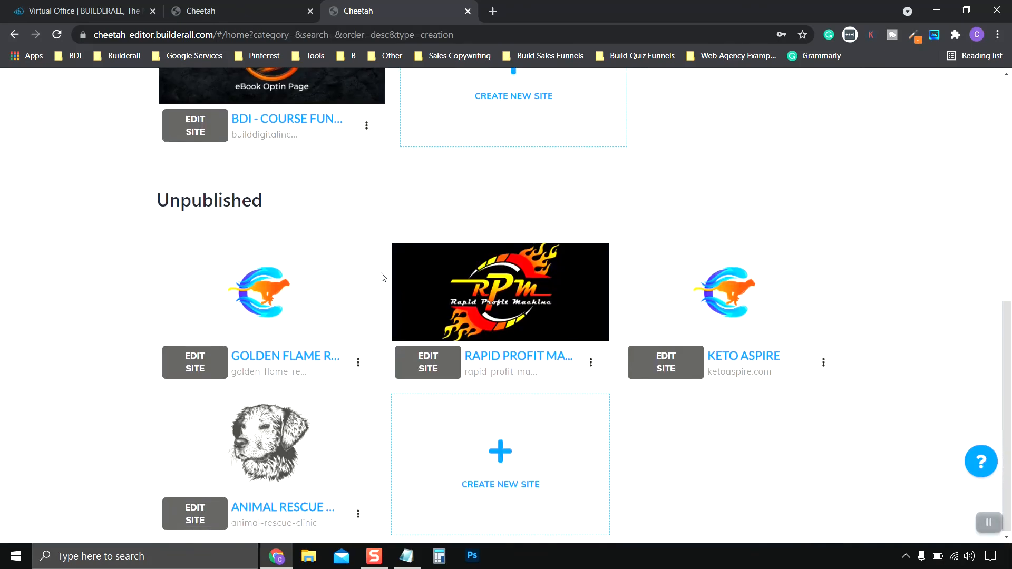
click(358, 360)
click(303, 272)
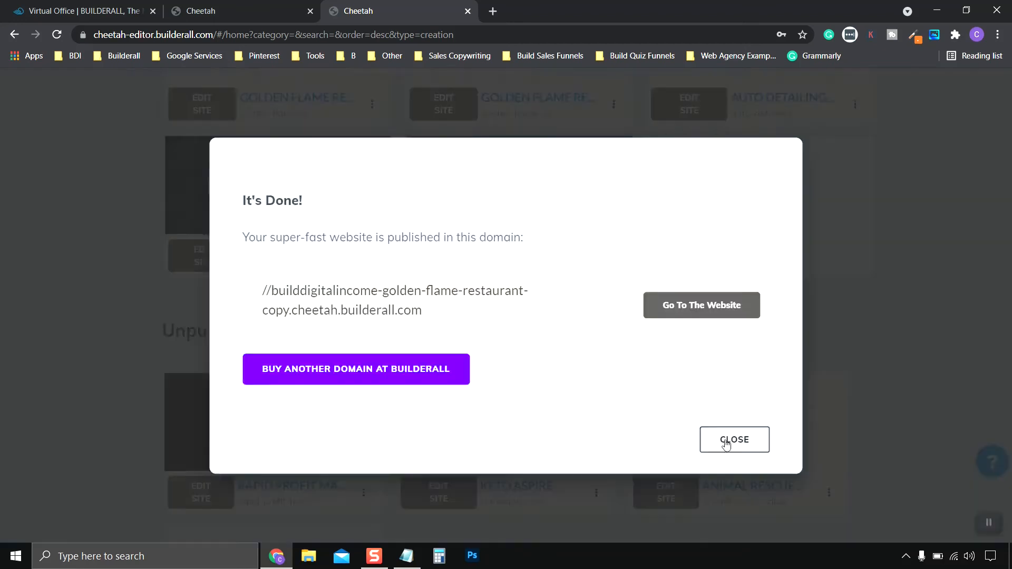
click(725, 442)
Step: Delete the published copy of the Golden Flame Restaurant site
scroll(401, 337, up, 3)
scroll(319, 198, up, 1)
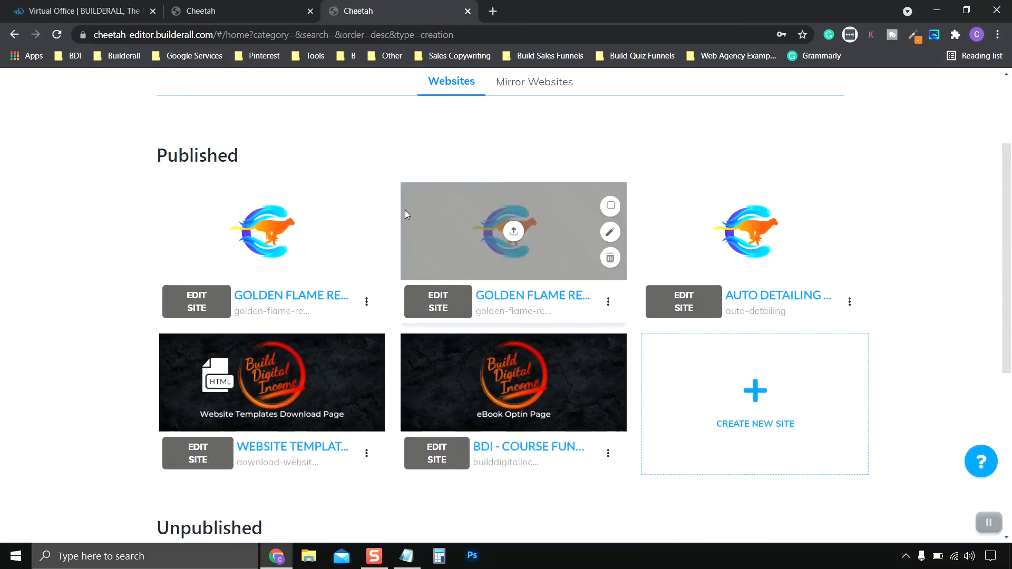
click(367, 306)
click(315, 275)
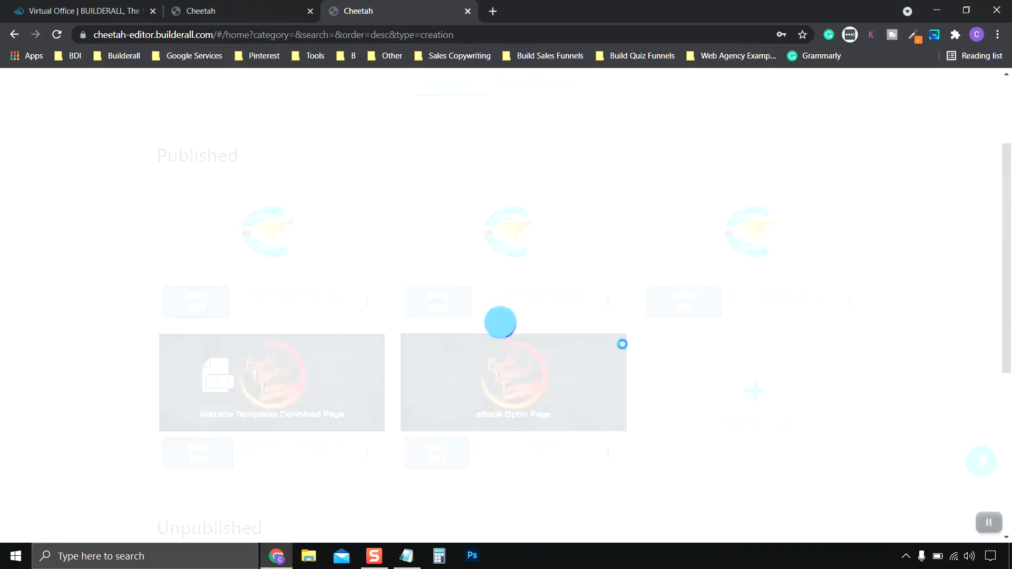